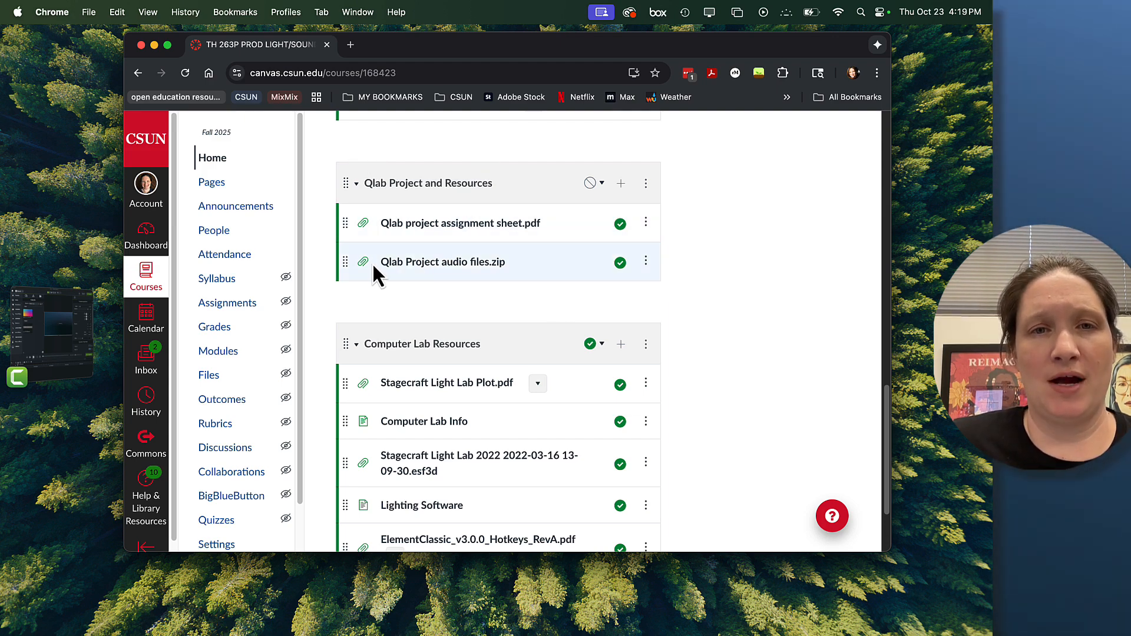
Step: Switch to the Qlab Practice Project folder in Finder, extract the Qlab Project audio files archive and expand the extracted folder
click(154, 46)
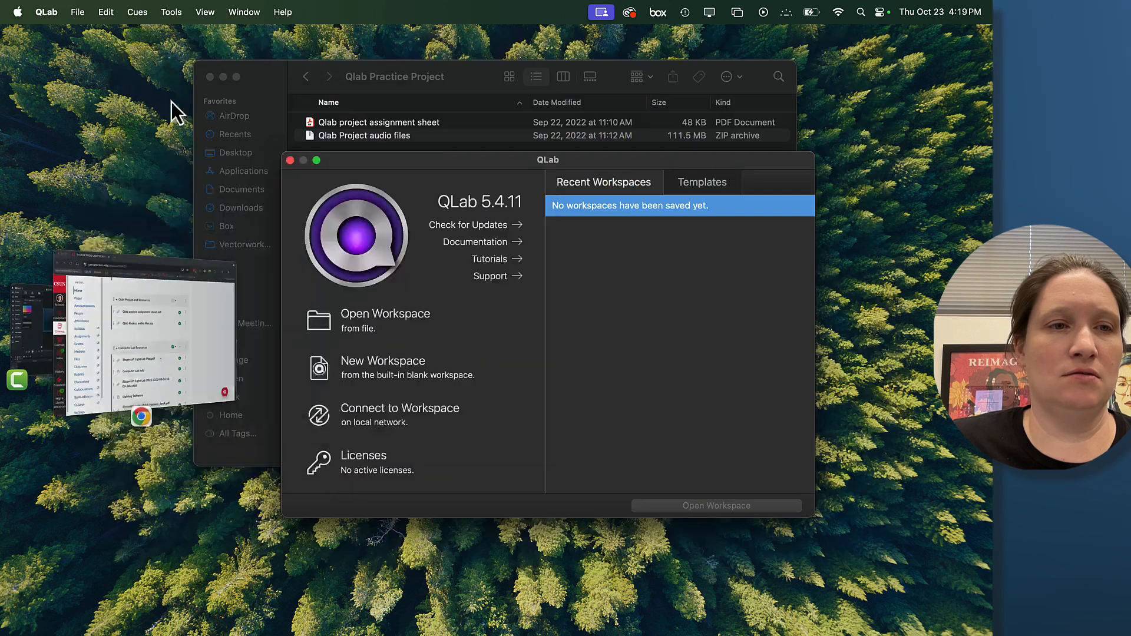
click(475, 83)
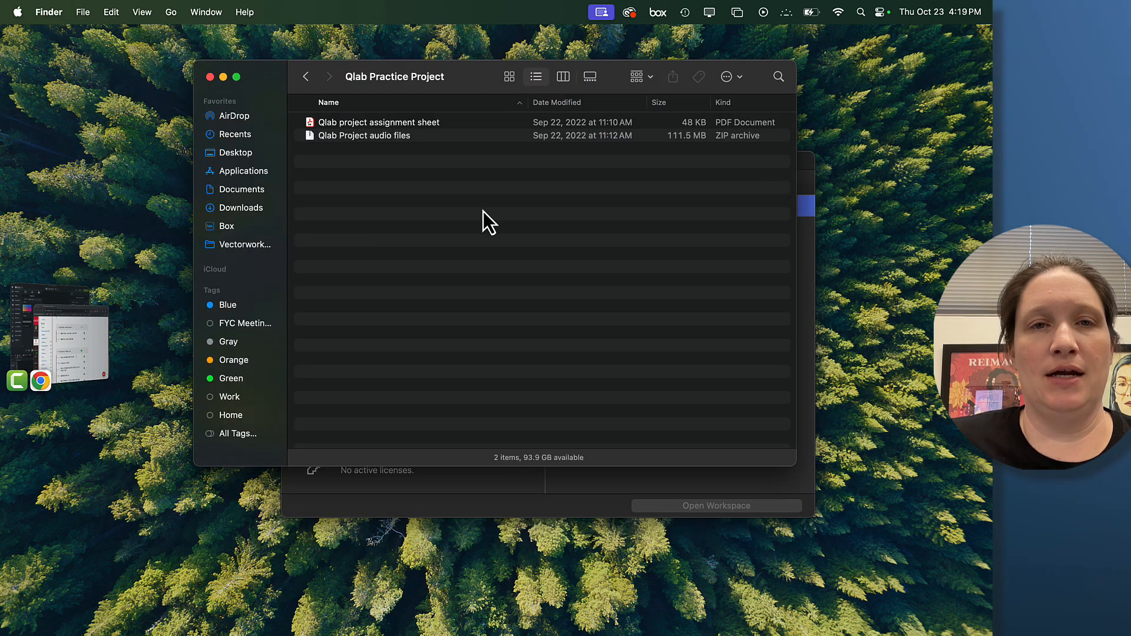
double_click(362, 137)
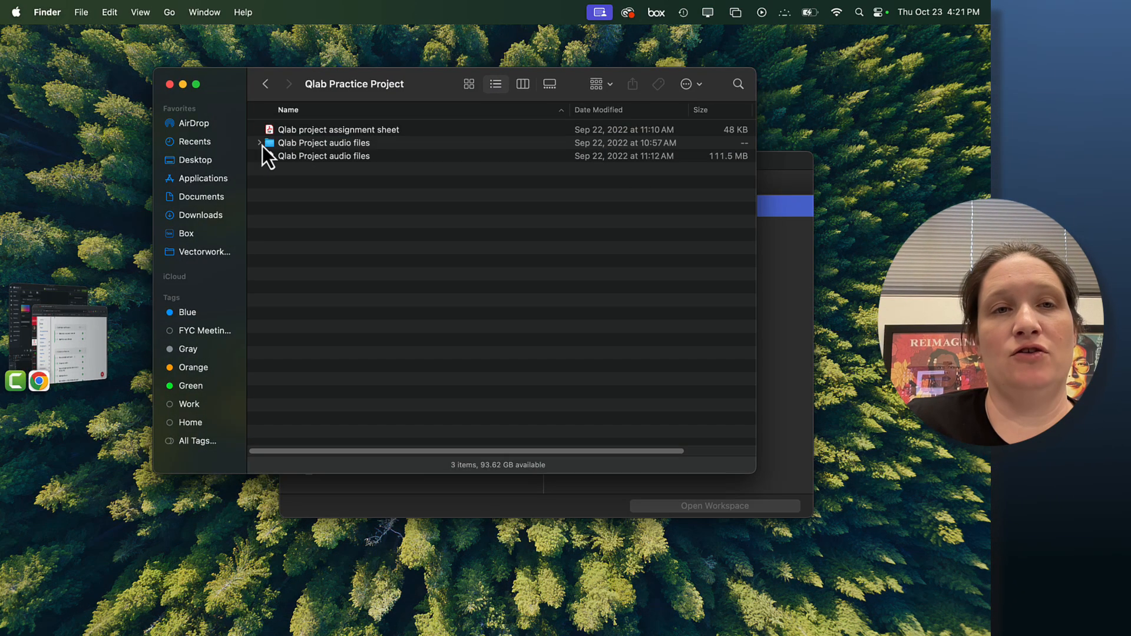
click(259, 143)
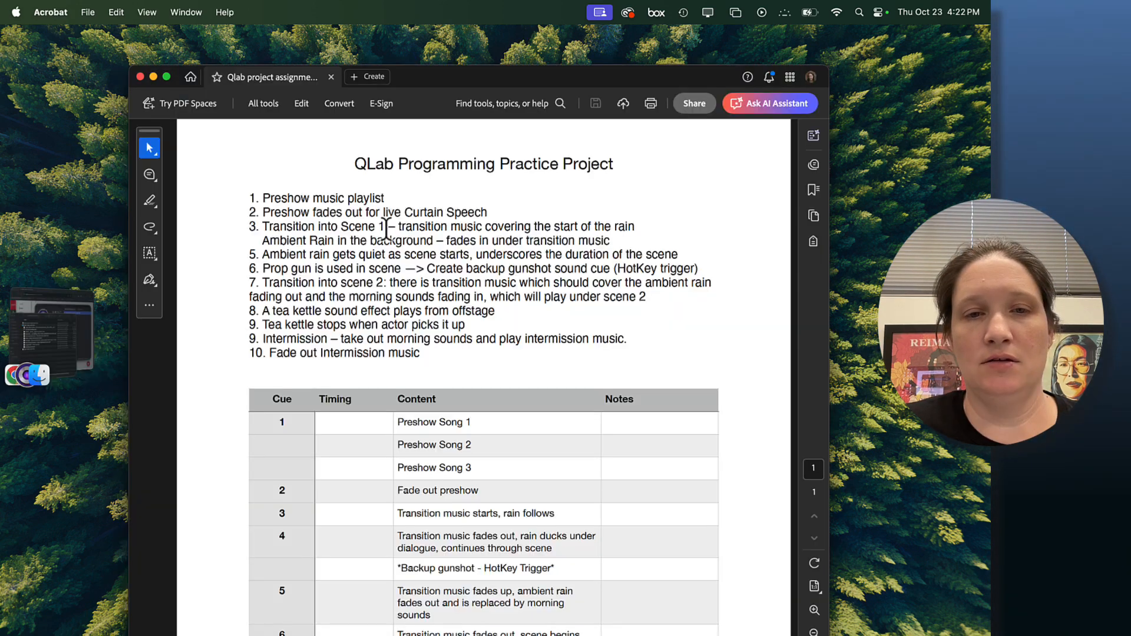
Step: Arrange the narrowed Qlab project assignment sheet and the Qlab Practice Project folder window side by side, keeping the cue list readable
drag(488, 77, 398, 42)
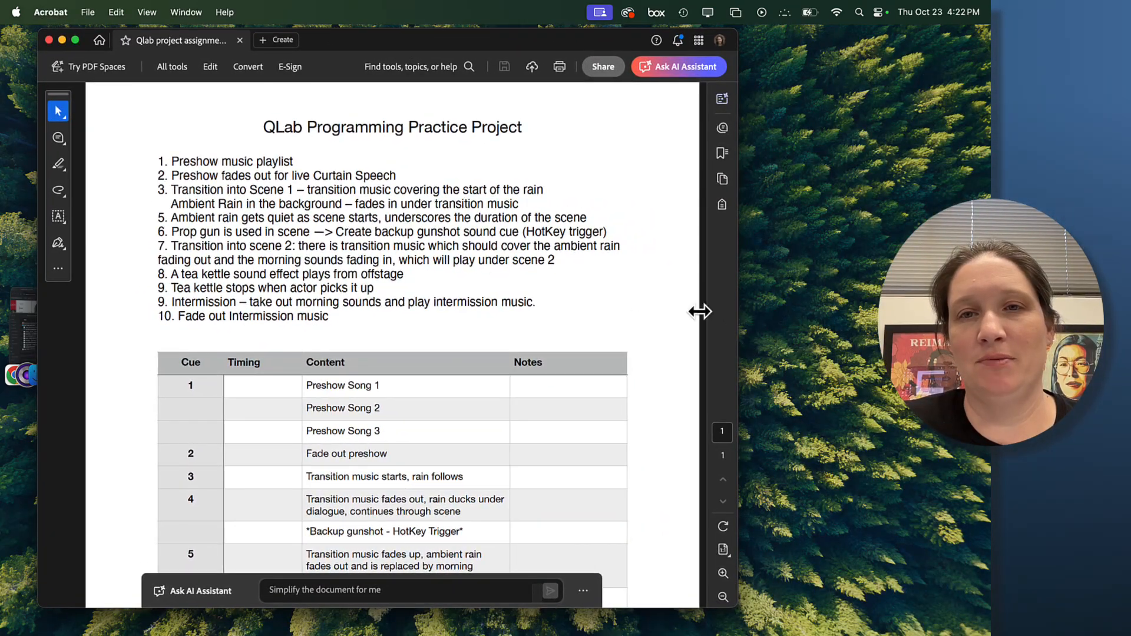
drag(724, 313, 596, 303)
scroll(442, 328, down, 5)
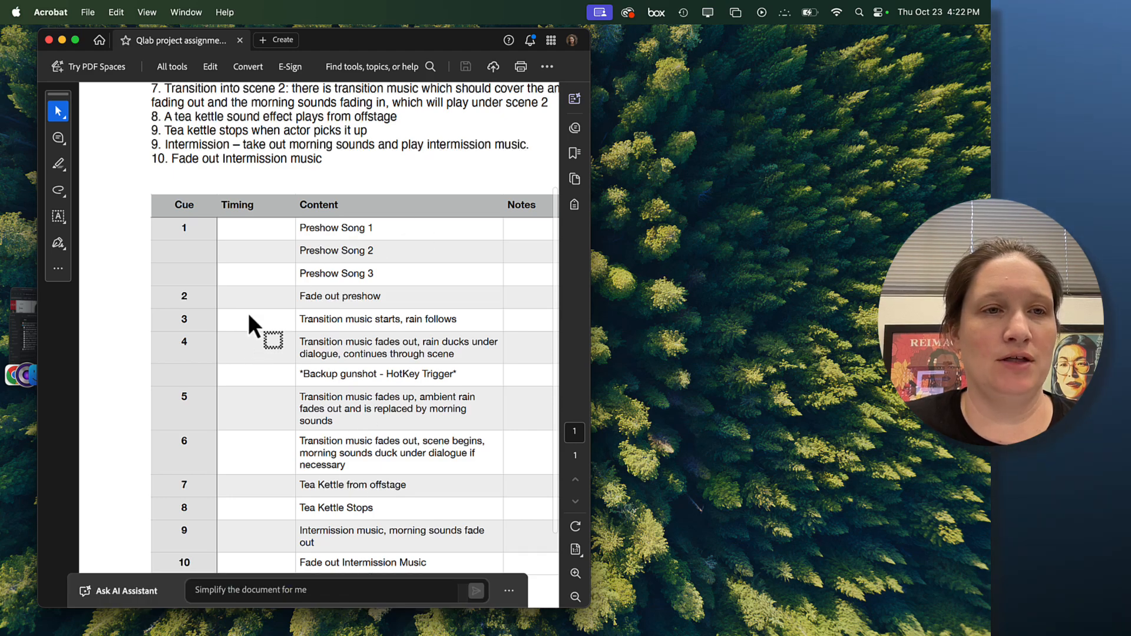
drag(23, 339, 485, 263)
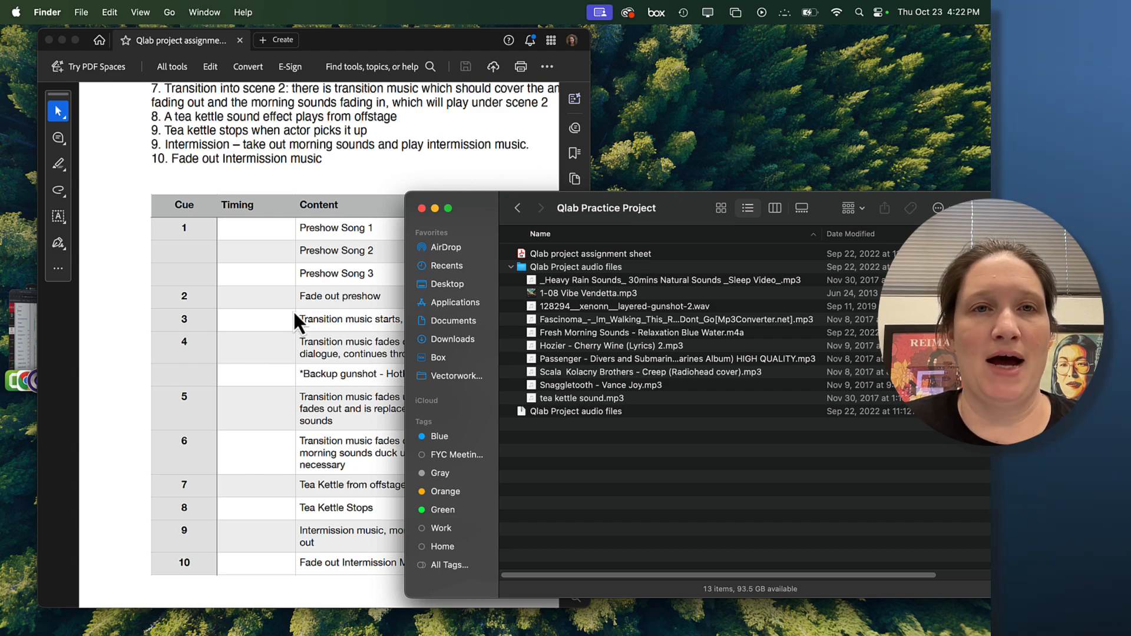
drag(450, 33, 415, 33)
drag(637, 209, 692, 142)
scroll(376, 138, up, 3)
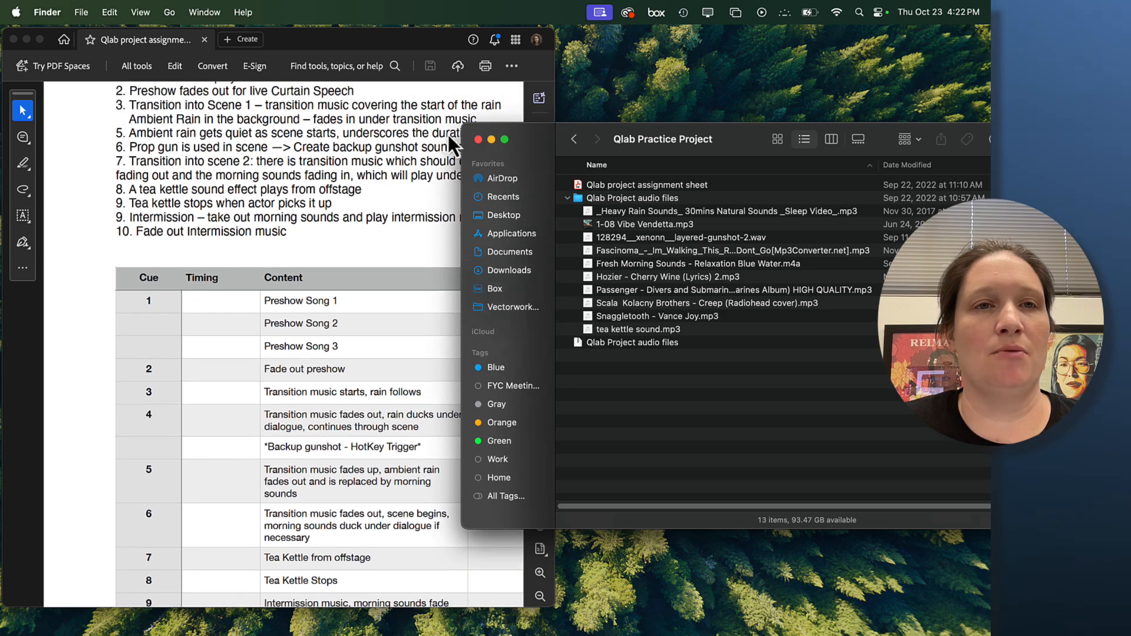
scroll(342, 147, up, 2)
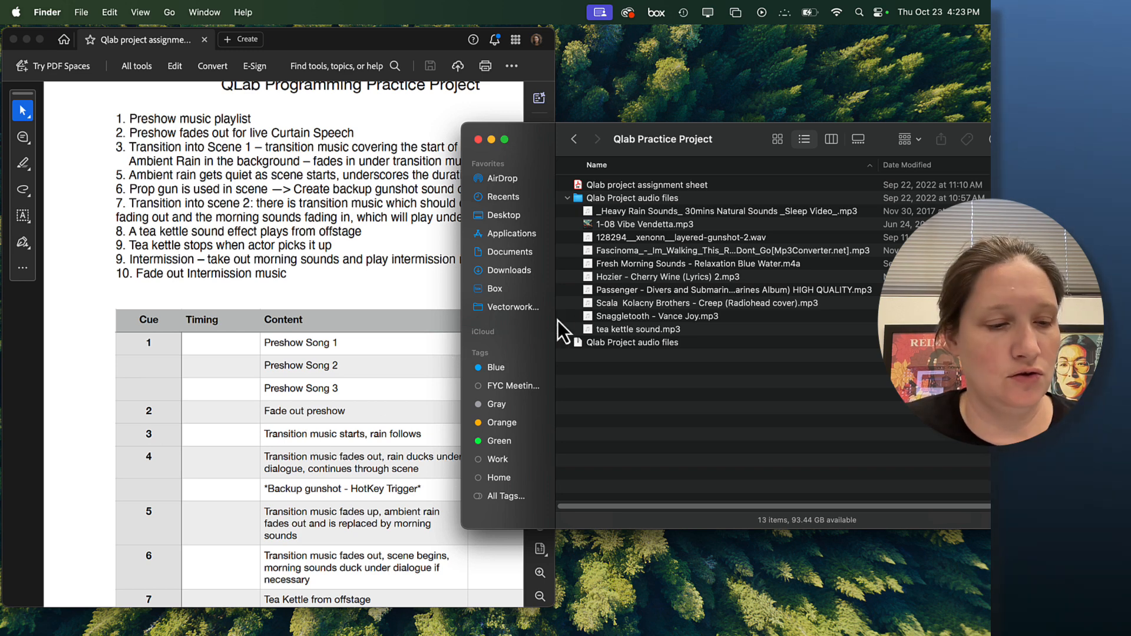
Step: Rename the audio file 1-08 Vibe Vendetta.mp3 as 3 Transition Vibe Vendetta.mp3
click(629, 224)
click(616, 227)
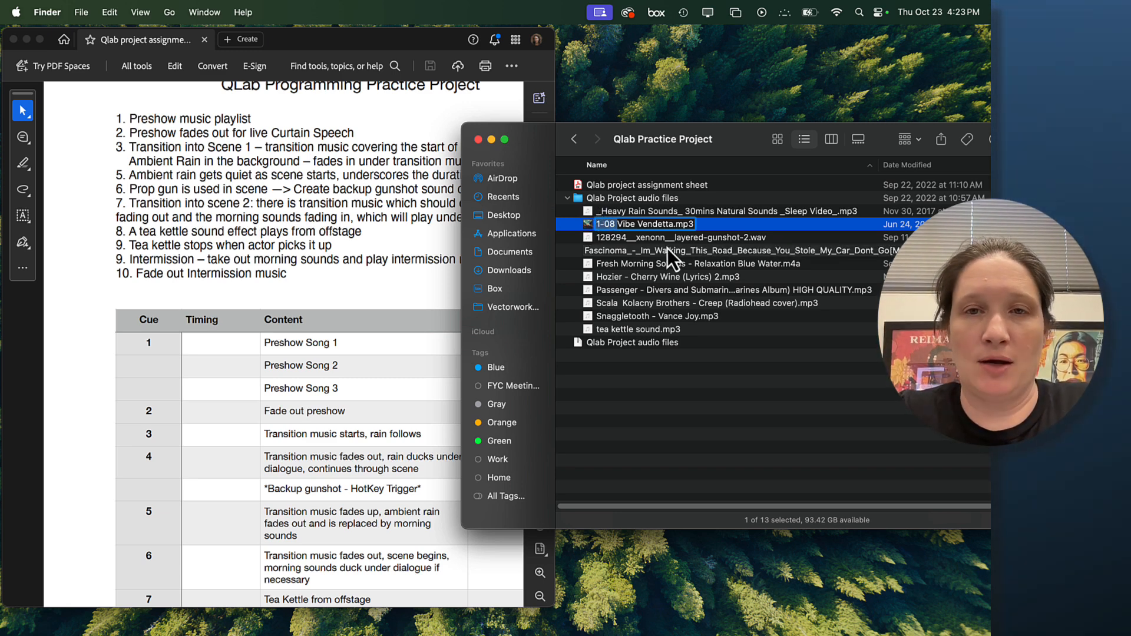
text(3 Transition)
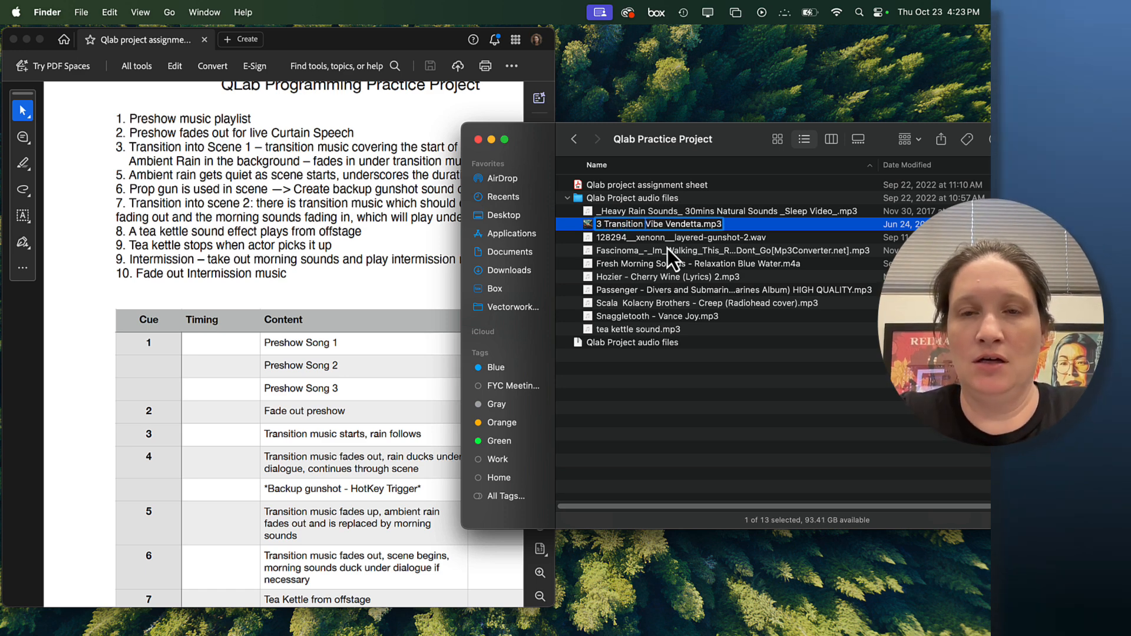
key(Return)
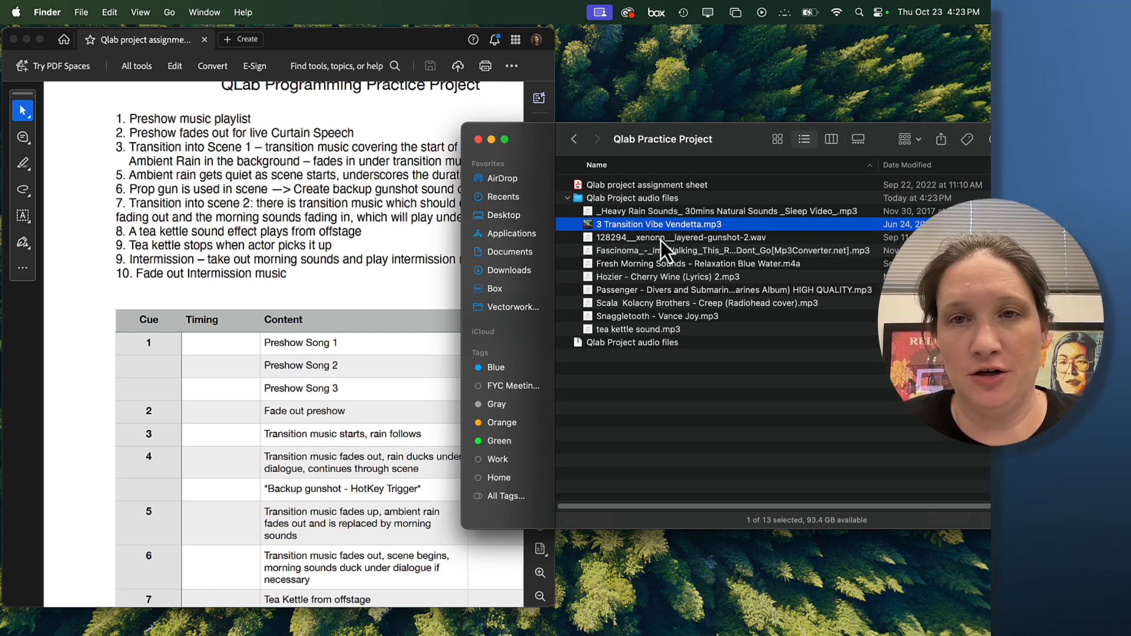
Step: Rename the layered gunshot audio file as G-gunshot.wav
click(660, 239)
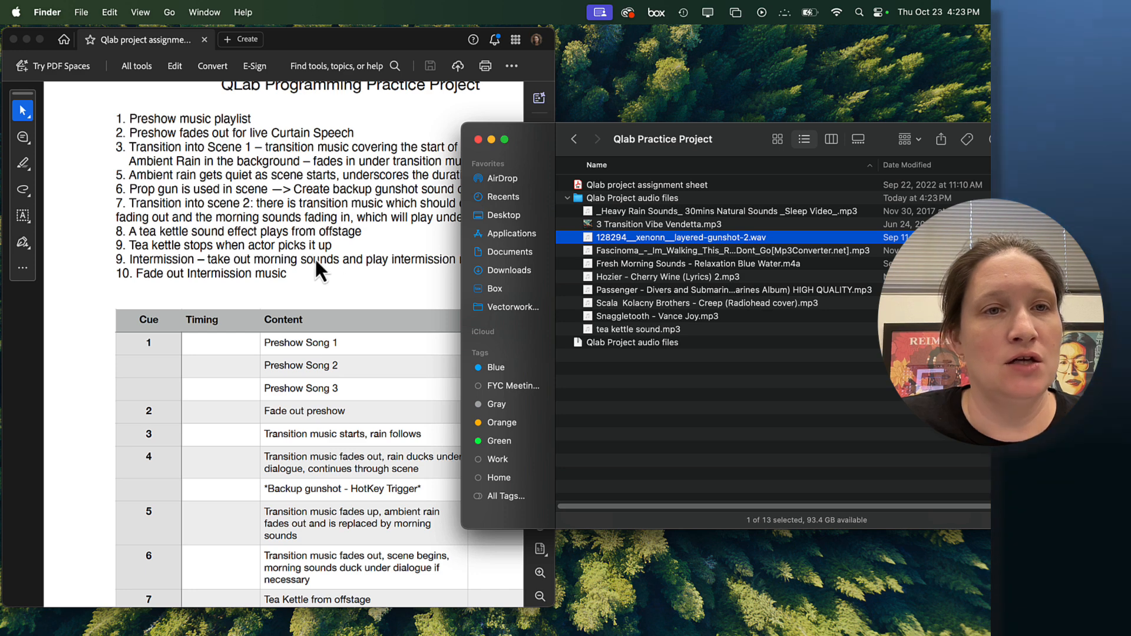
click(645, 241)
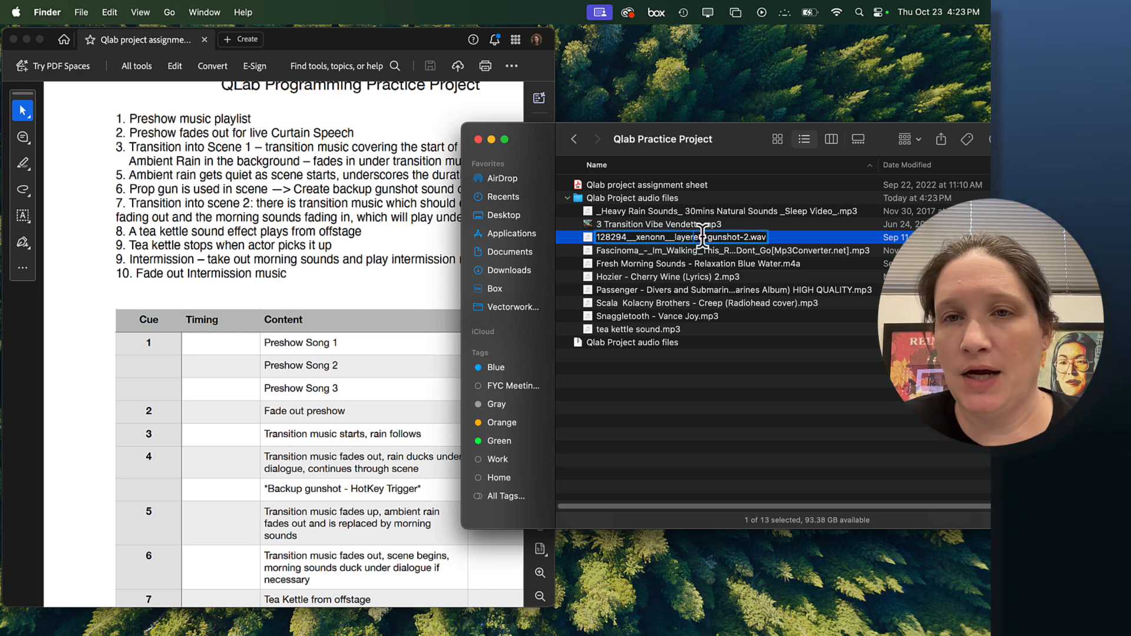
text(G-Gunshot-2)
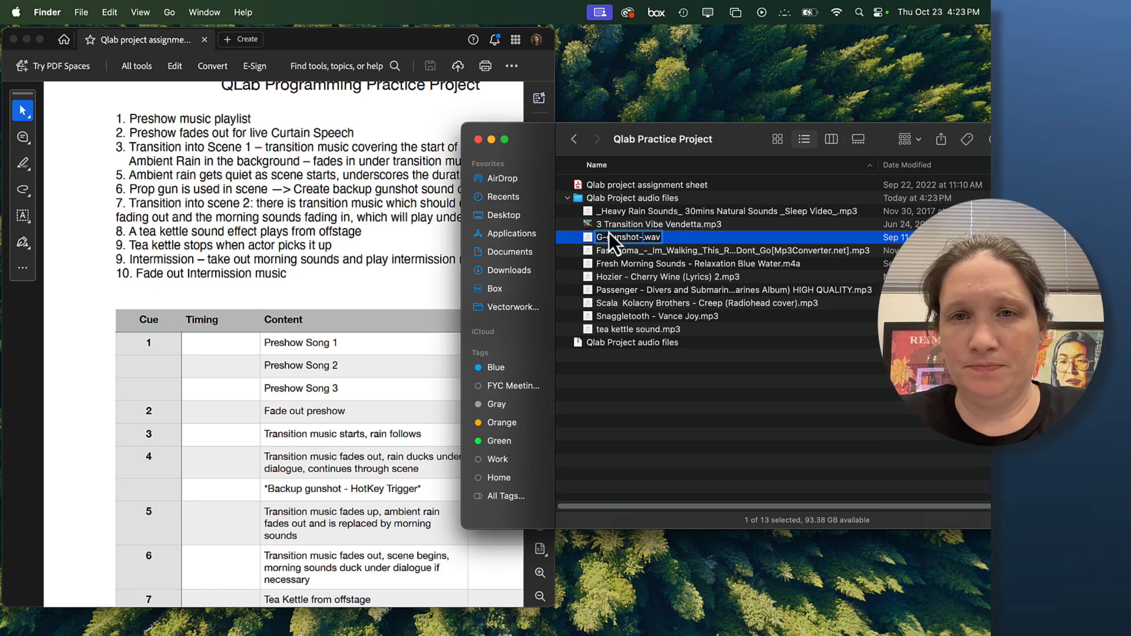
key(BackSpace)
key(BackSpace)
key(Return)
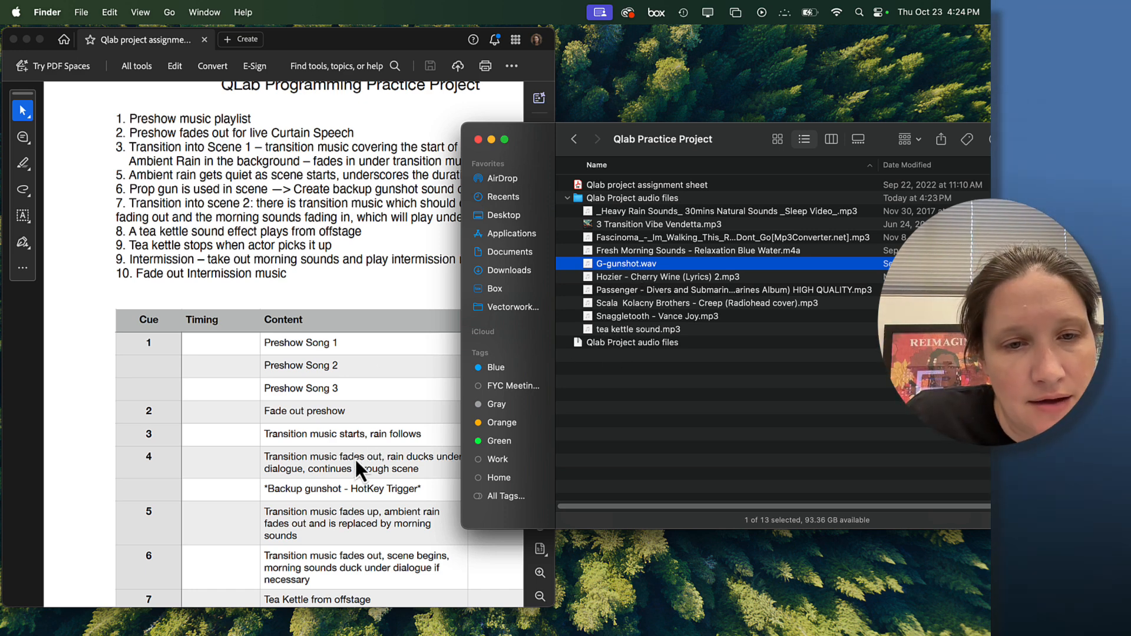
Step: Check the tea kettle cue in the assignment sheet and rename the tea kettle file as 7 tea kettle sound.mp3
scroll(348, 461, down, 2)
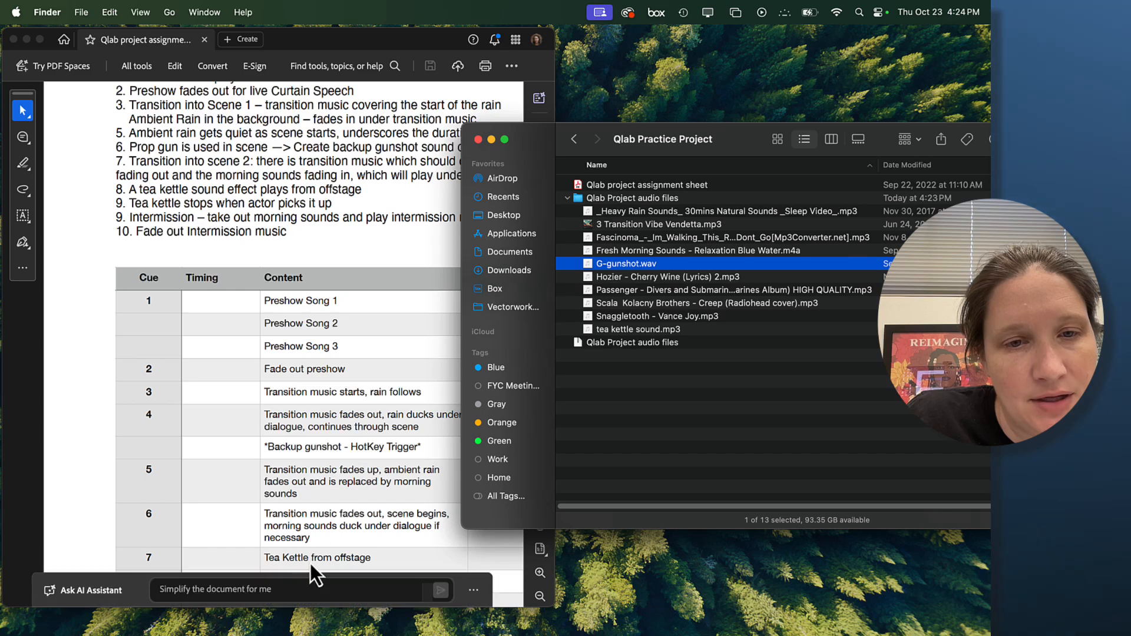
scroll(306, 519, down, 5)
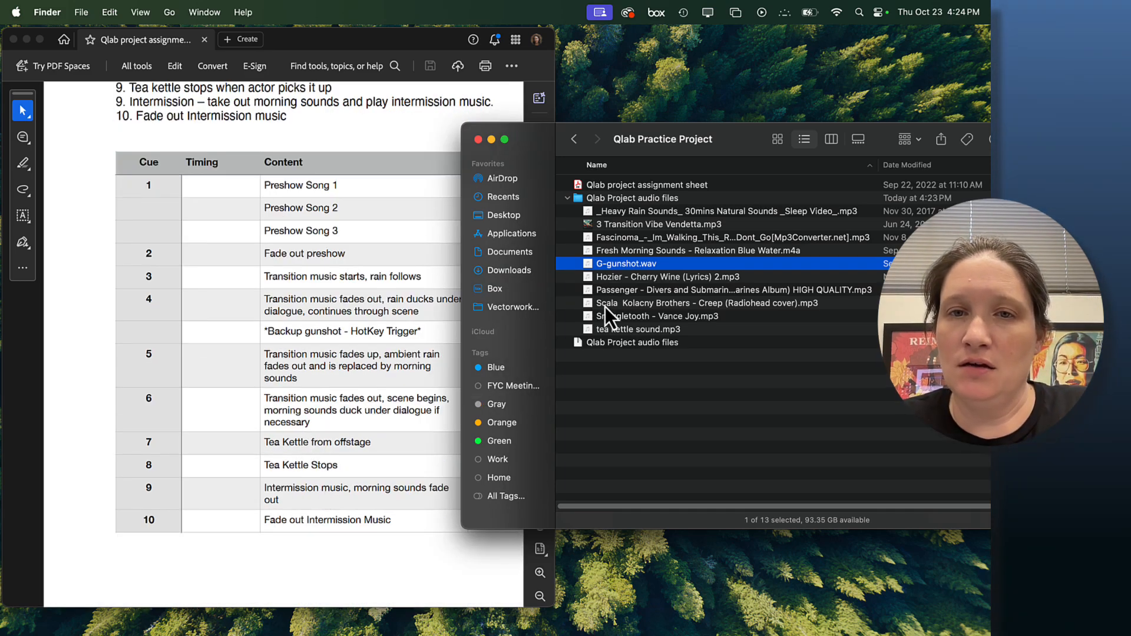
click(607, 330)
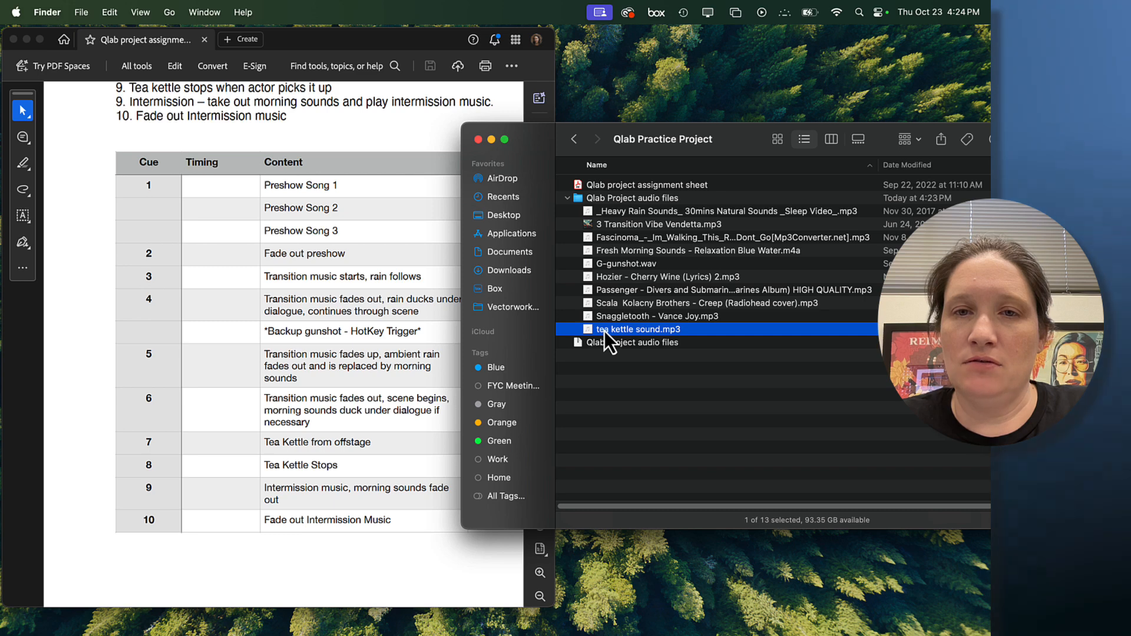
key(Return)
key(Left)
text(7)
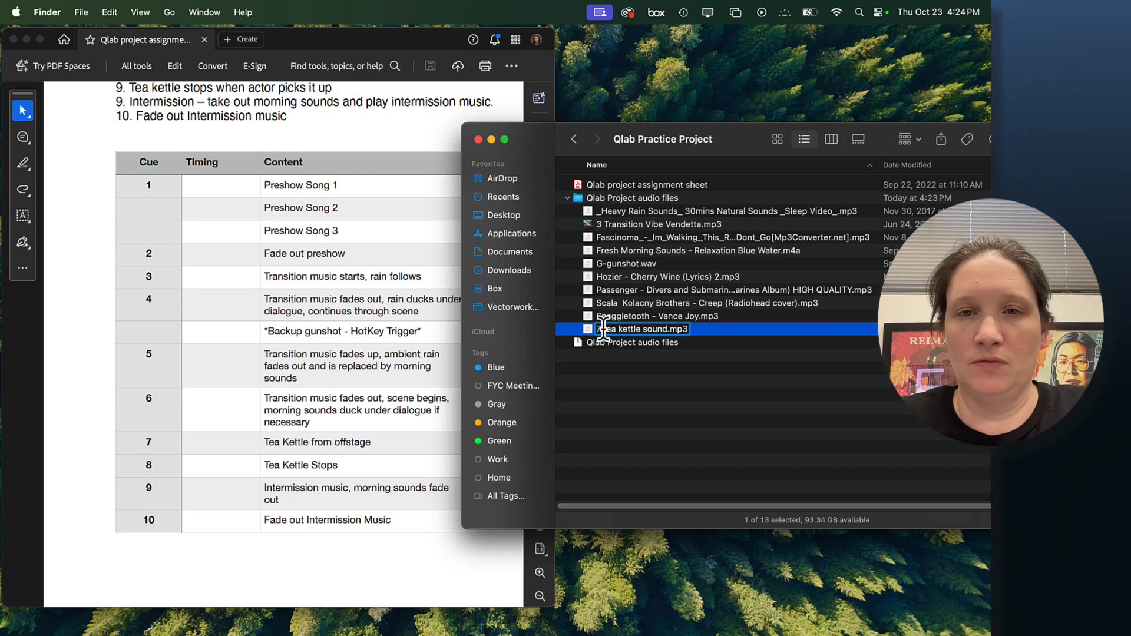
key(Return)
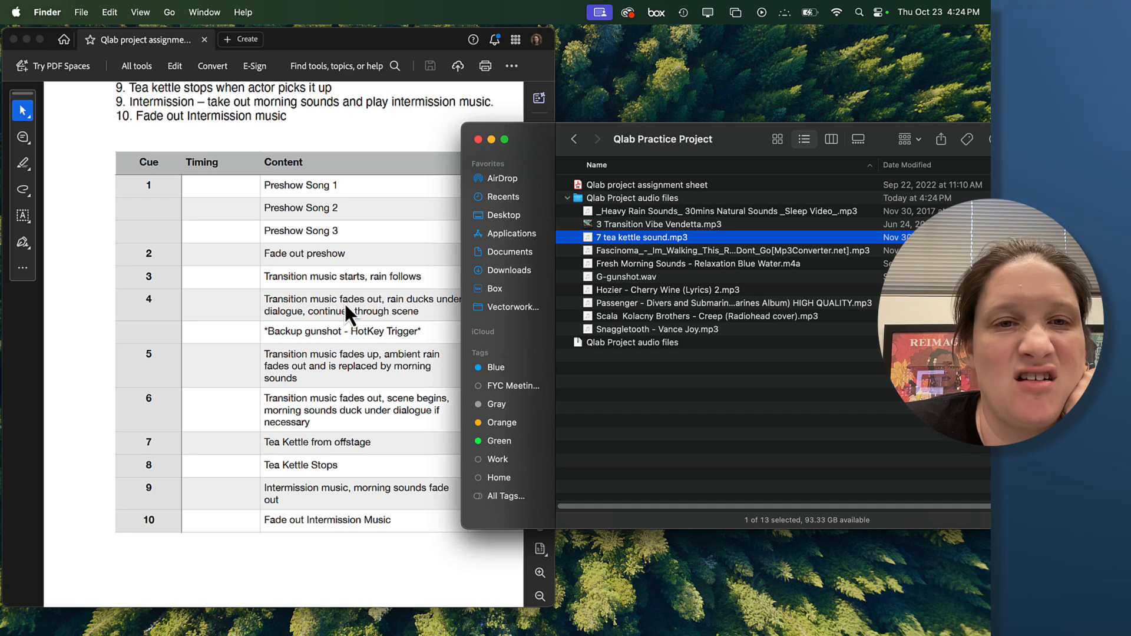
Step: Rename the Heavy Rain Sounds audio file as 4 Rain.mp3
click(600, 210)
key(Return)
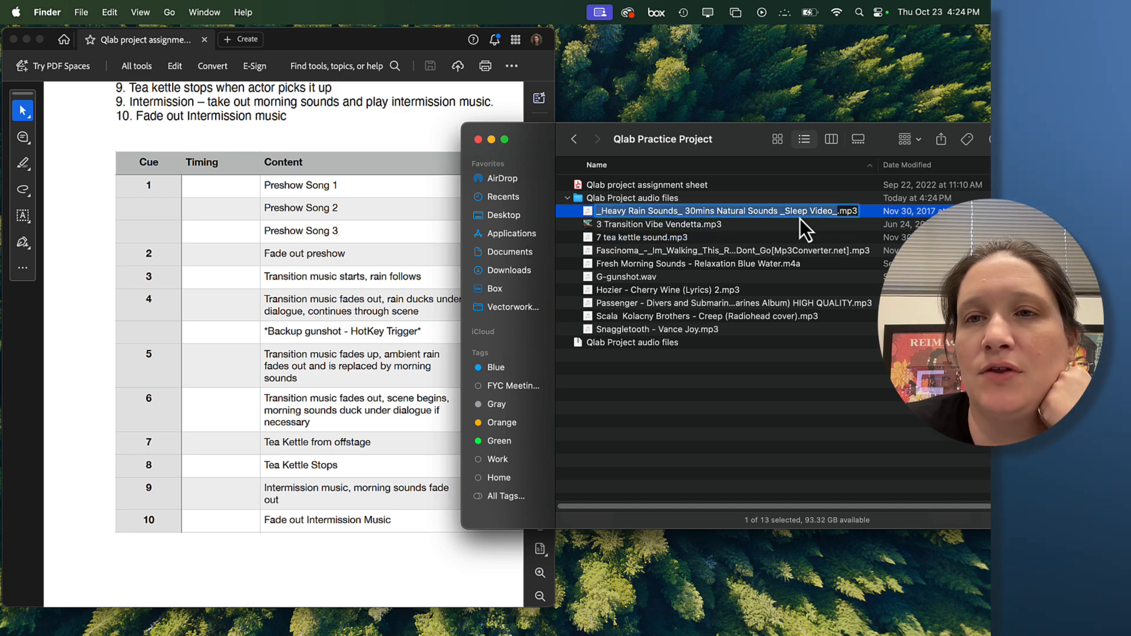
text(4 Rain)
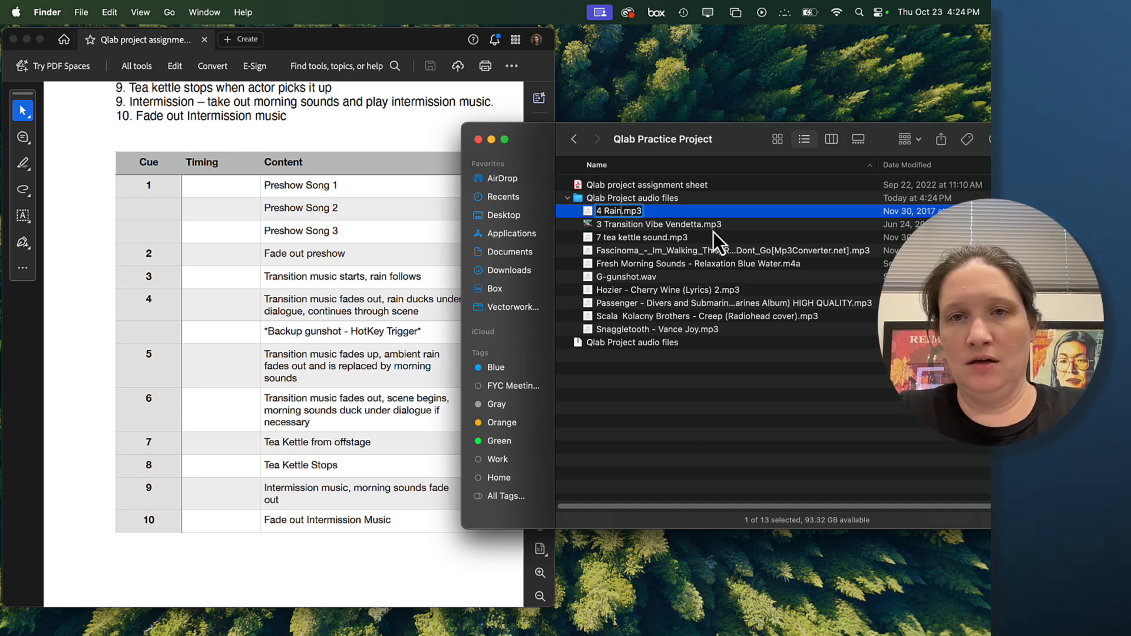
key(Return)
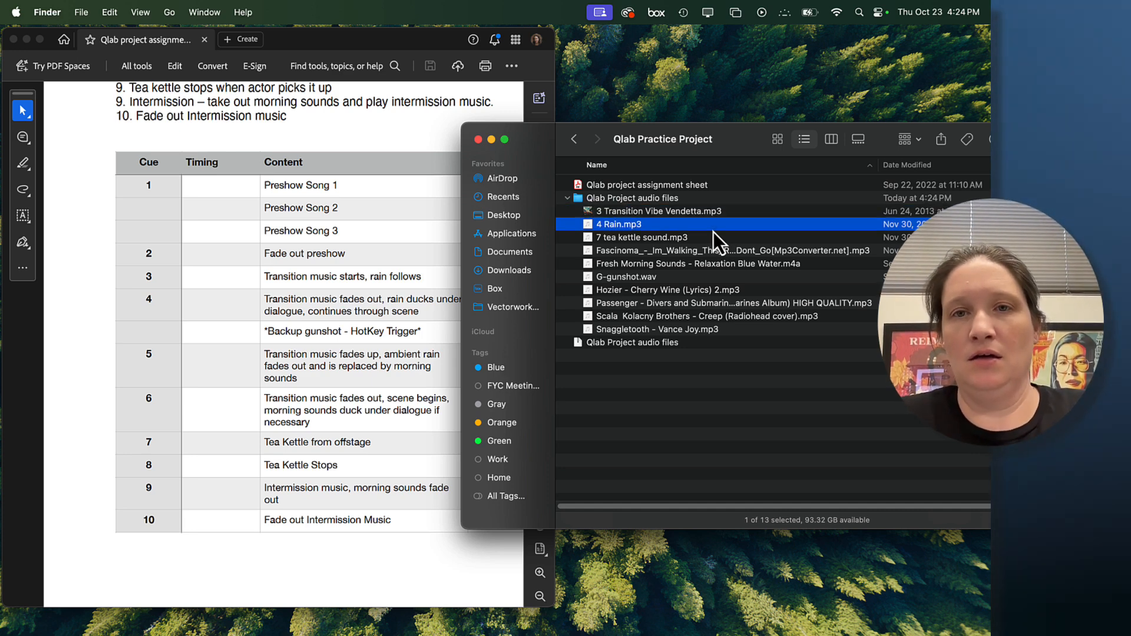
Step: Rename the Fresh Morning Sounds audio file as 5 Morning Sounds.m4a
click(633, 253)
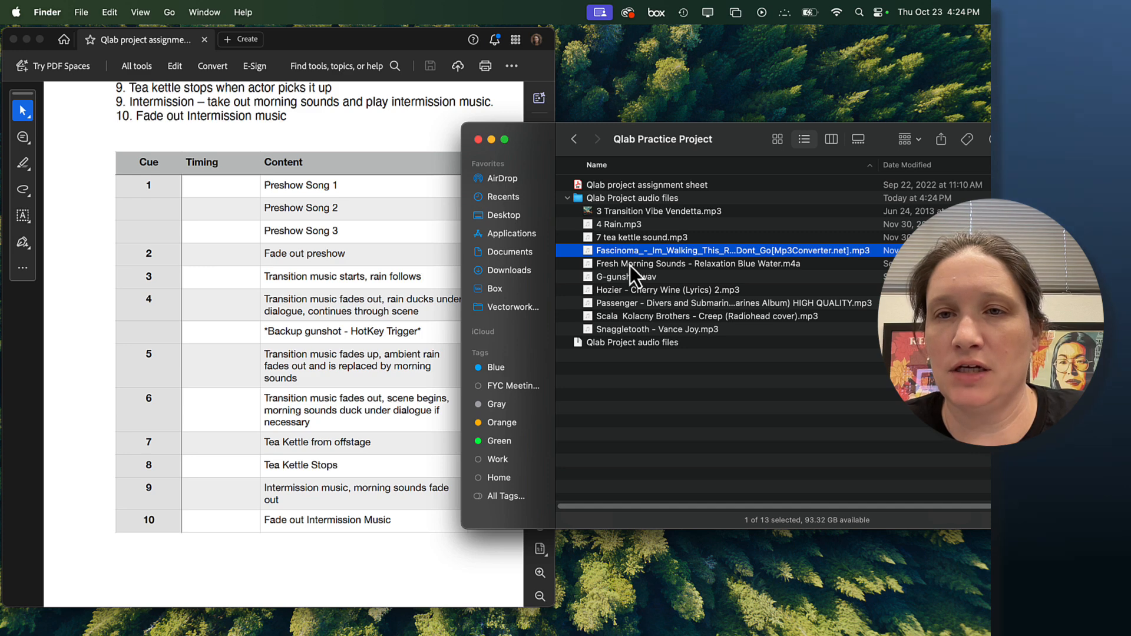
click(630, 266)
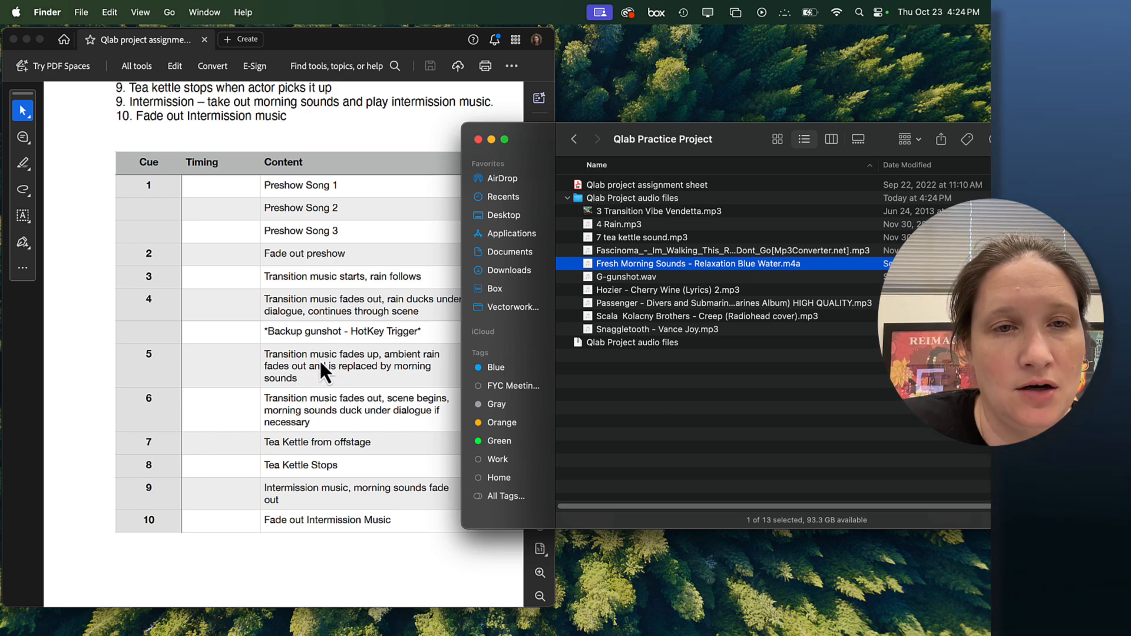
click(626, 266)
key(BackSpace)
key(BackSpace)
key(BackSpace)
key(BackSpace)
key(BackSpace)
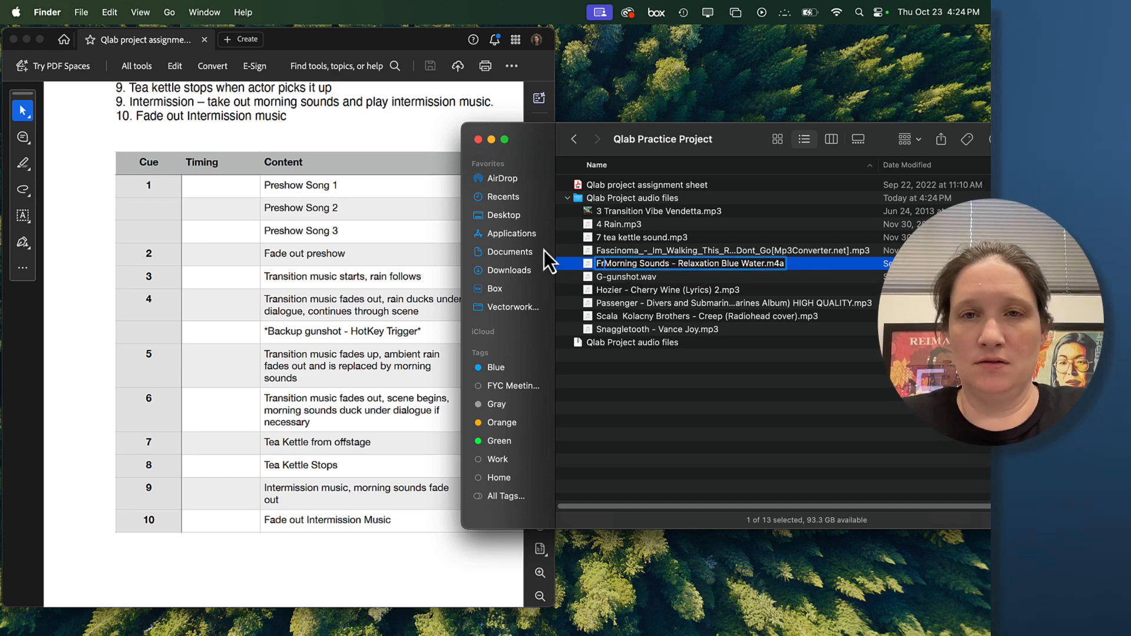
text(5)
drag(669, 264, 762, 265)
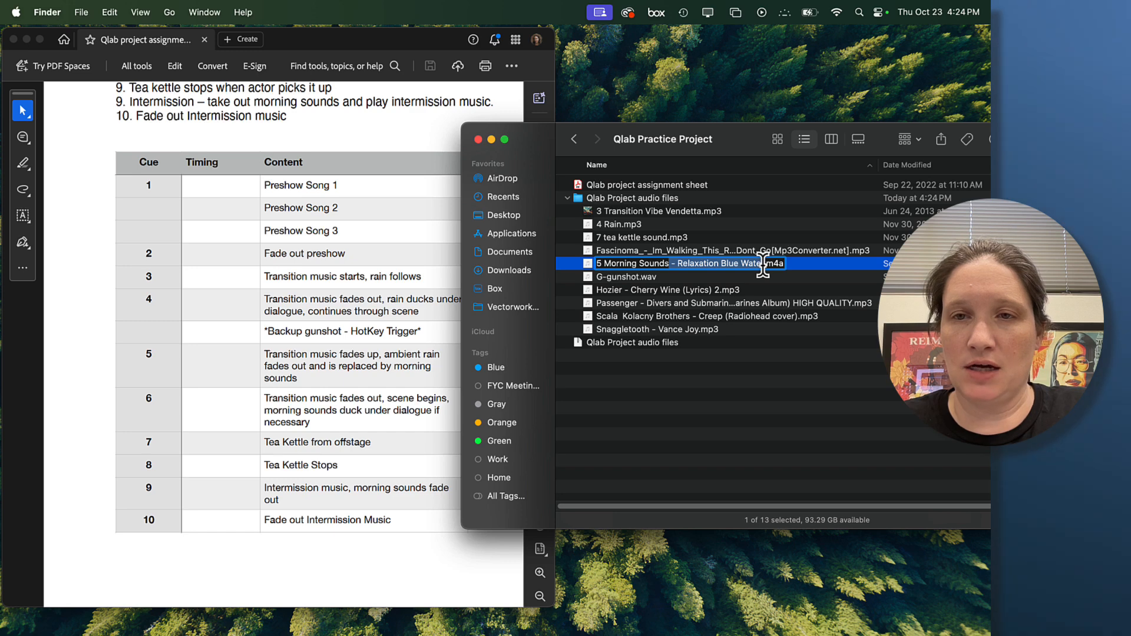
key(BackSpace)
key(Return)
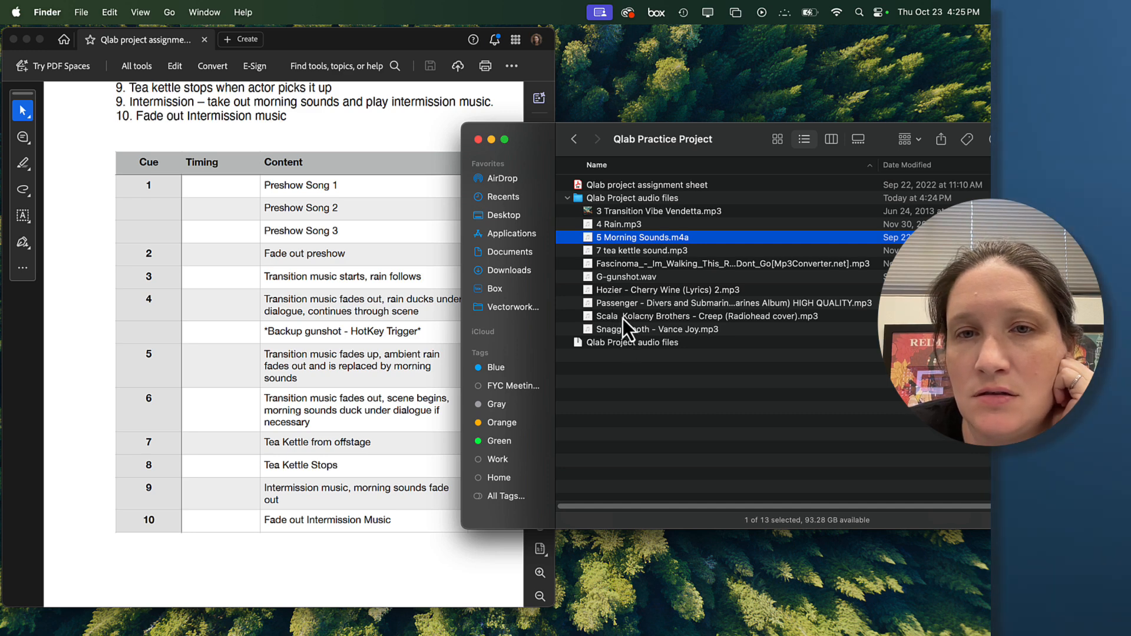
Step: Rename the Hozier song file as 1.1 Hozier - Cherry Wine.mp3
click(609, 293)
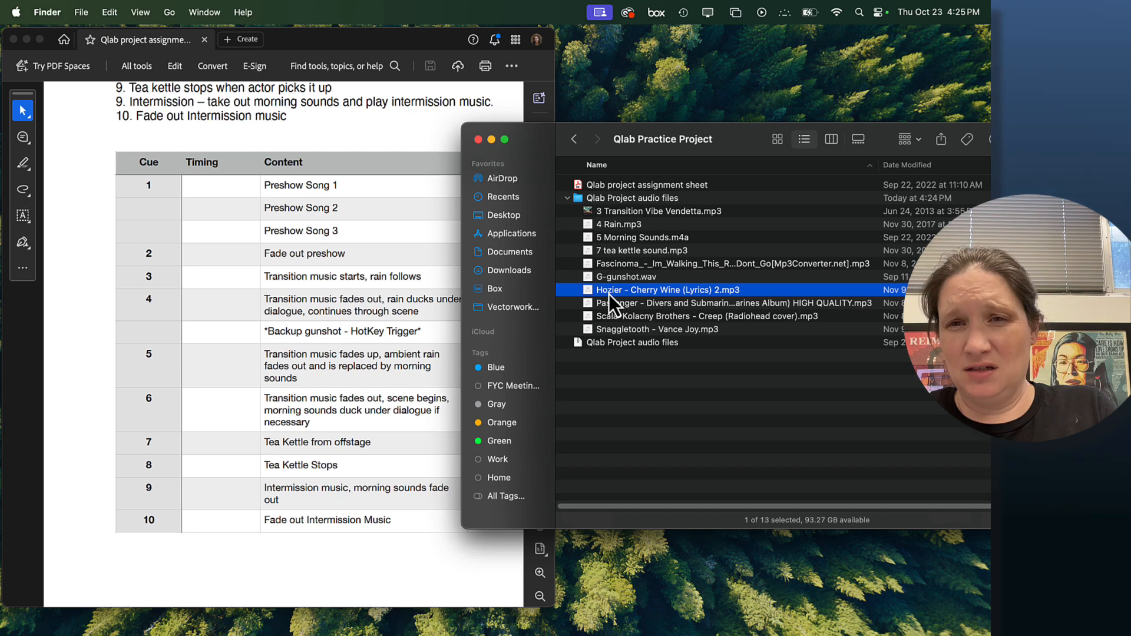
key(Return)
click(681, 290)
drag(683, 288, 720, 288)
key(BackSpace)
key(BackSpace)
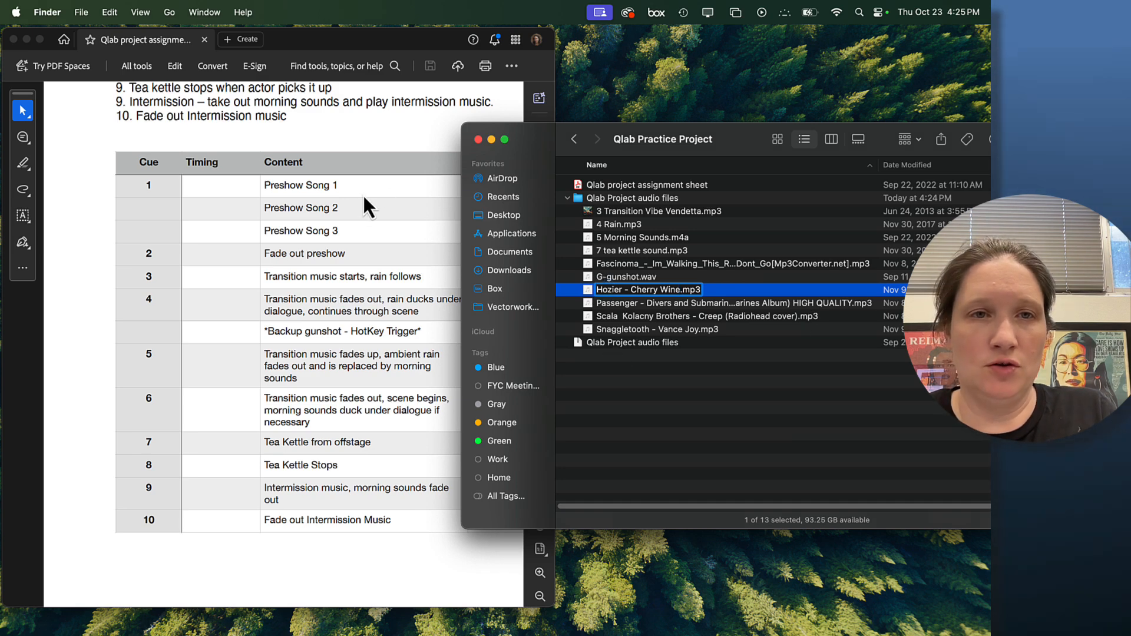
key(Up)
text(1.1)
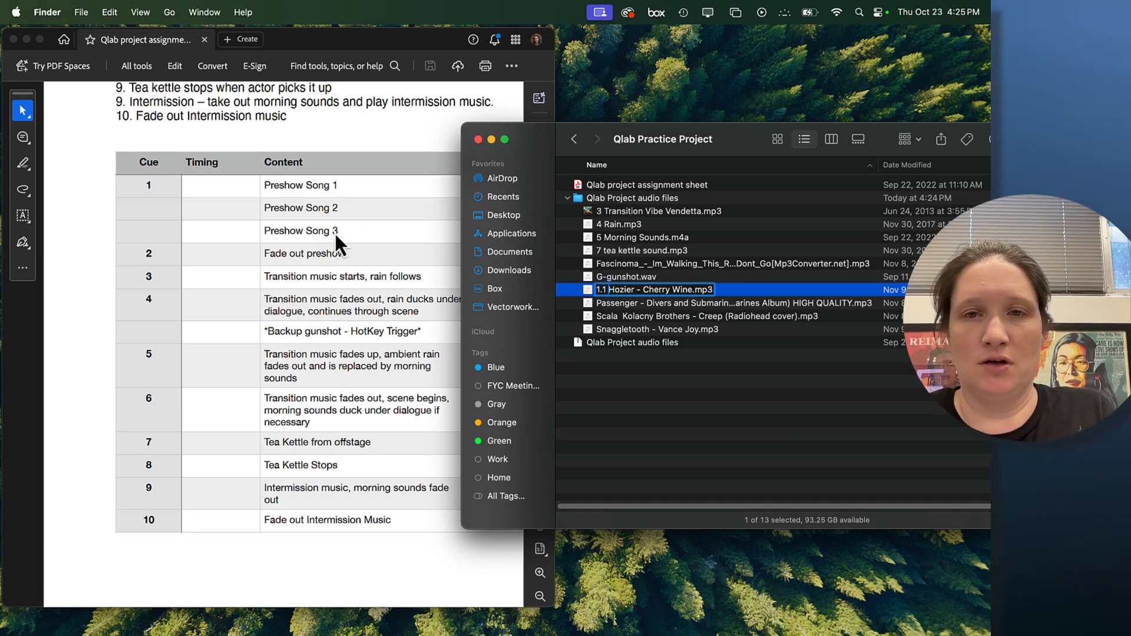
Step: Rename the Passenger song file as 1.2 Passenger - Divers and Submarines.mp3, removing the album and quality text
click(606, 304)
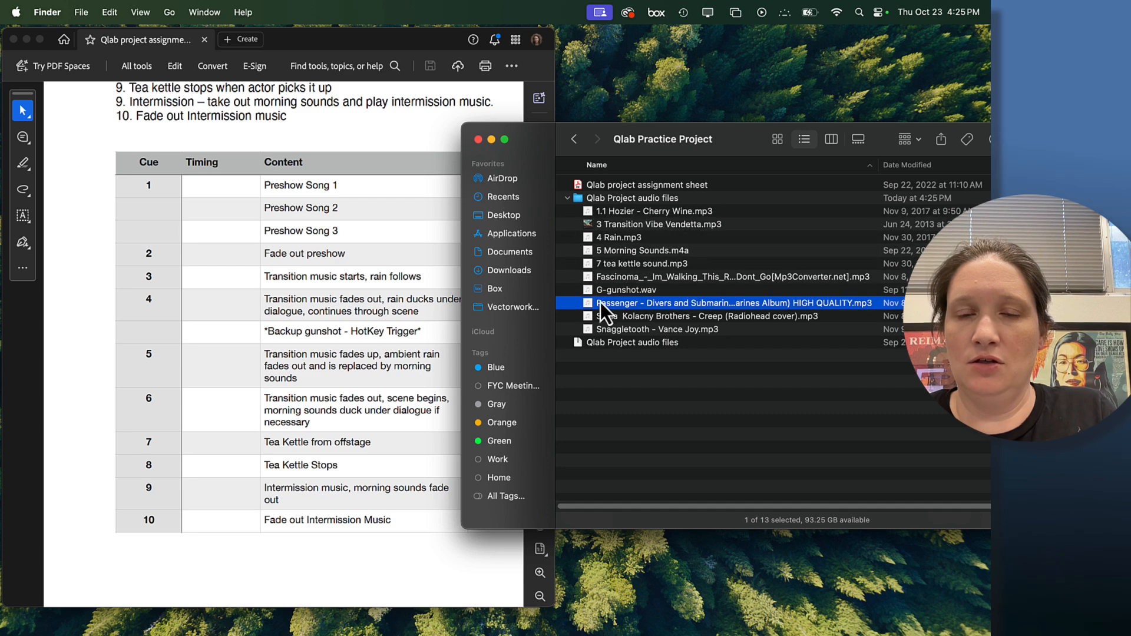
key(Return)
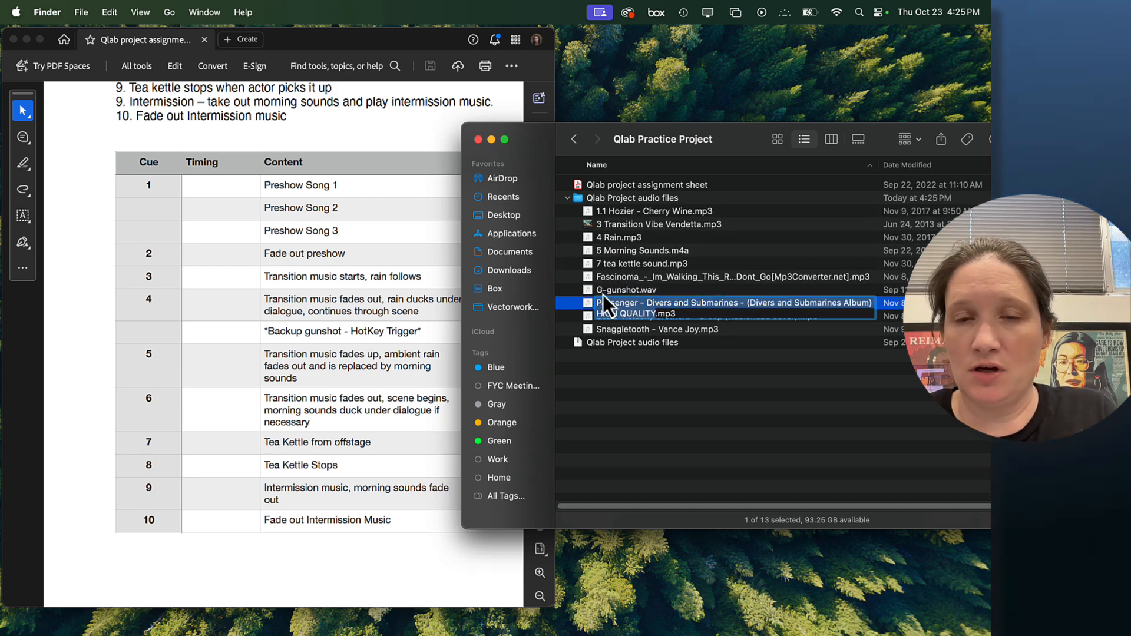
click(617, 313)
drag(654, 313, 736, 303)
key(BackSpace)
key(BackSpace)
click(597, 302)
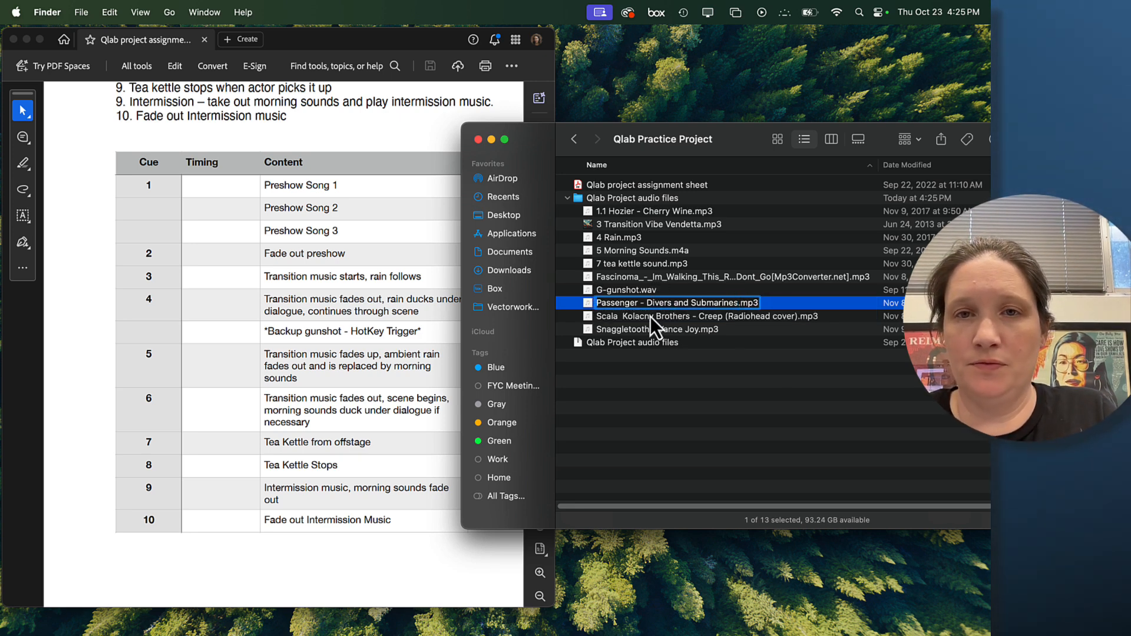
text(1.2)
key(Return)
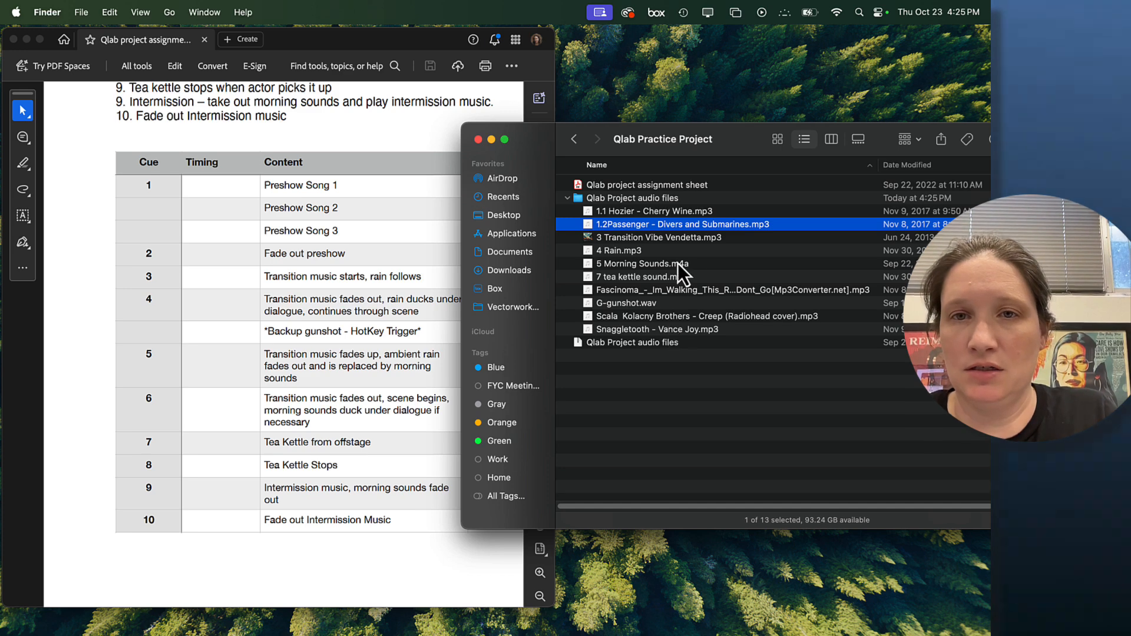
click(606, 225)
click(606, 225)
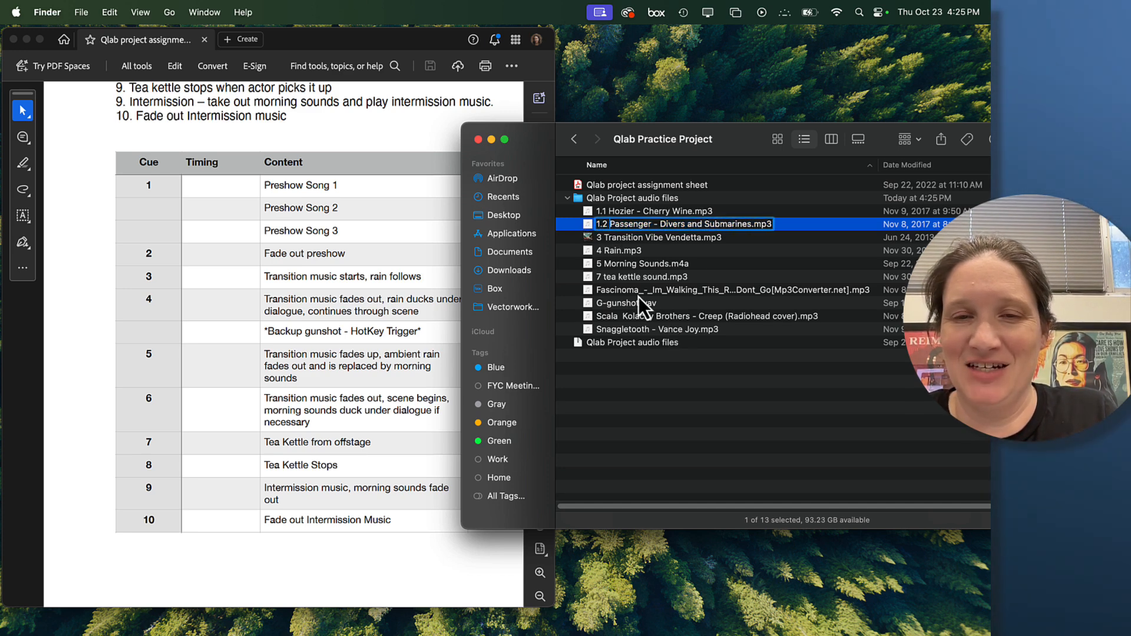
Step: Add the cue number 1.3 and a space before the name of the Scala Kolacny Brothers - Creep (Radiohead cover) file
click(619, 321)
click(618, 319)
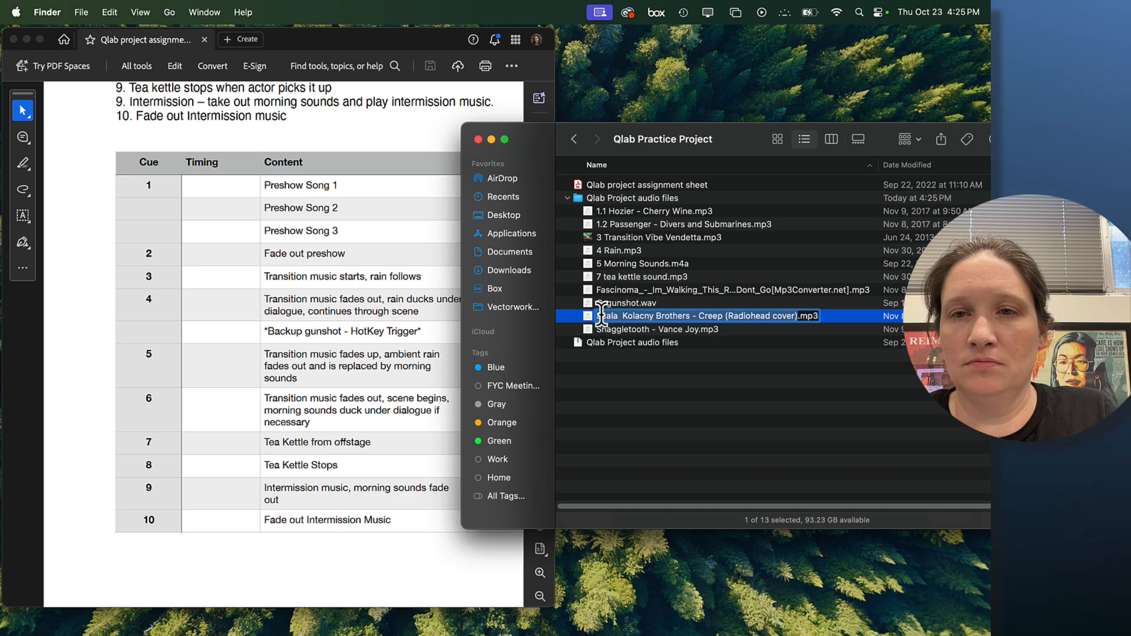
click(599, 316)
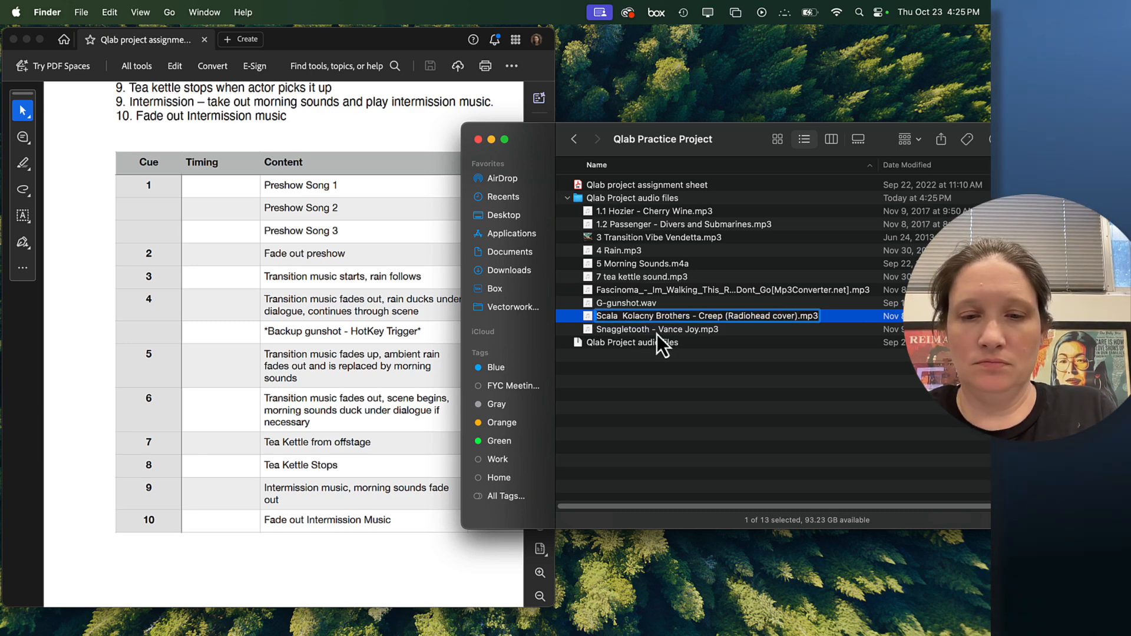
text(1.3)
key(Return)
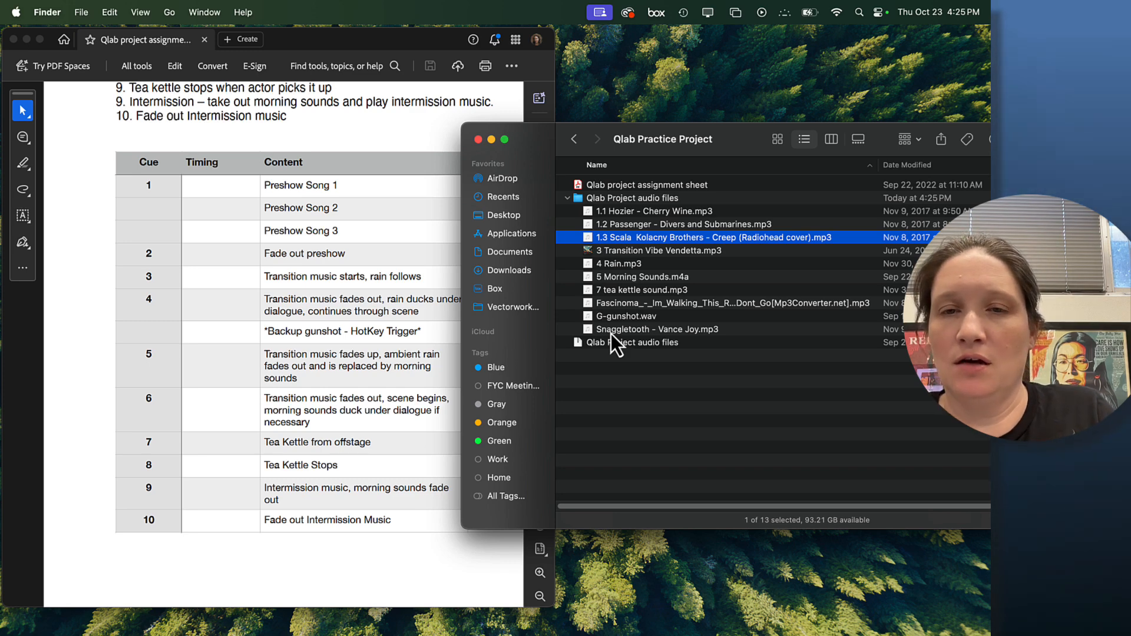
Step: Rename the Fascinoma song file as 9 Fascinoma.mp3, removing the rest of its long title
click(601, 304)
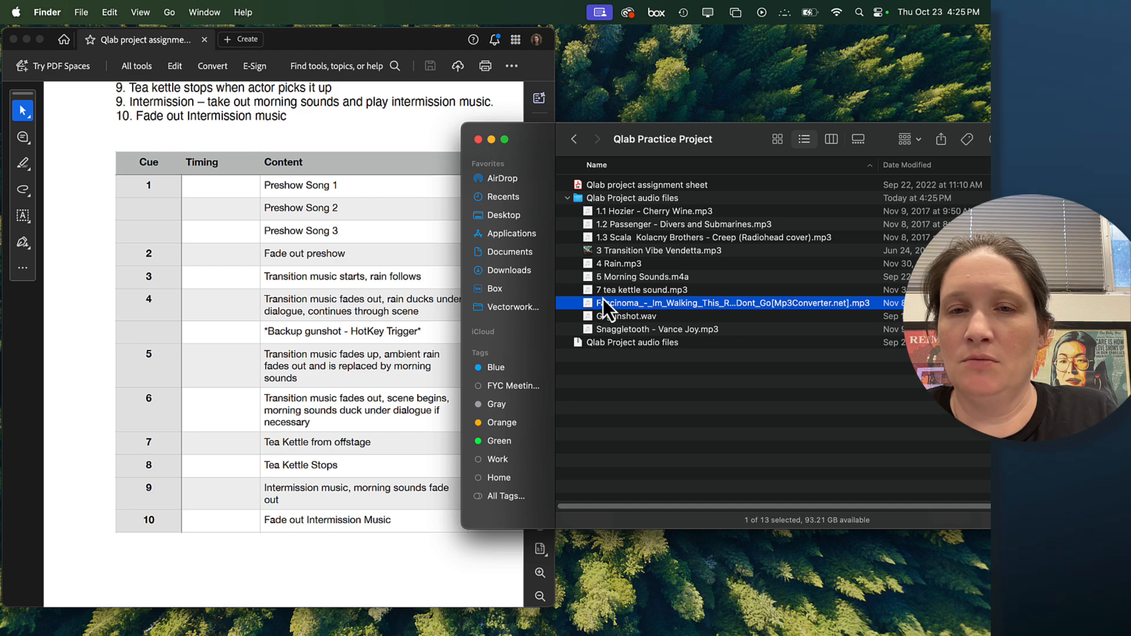
click(601, 303)
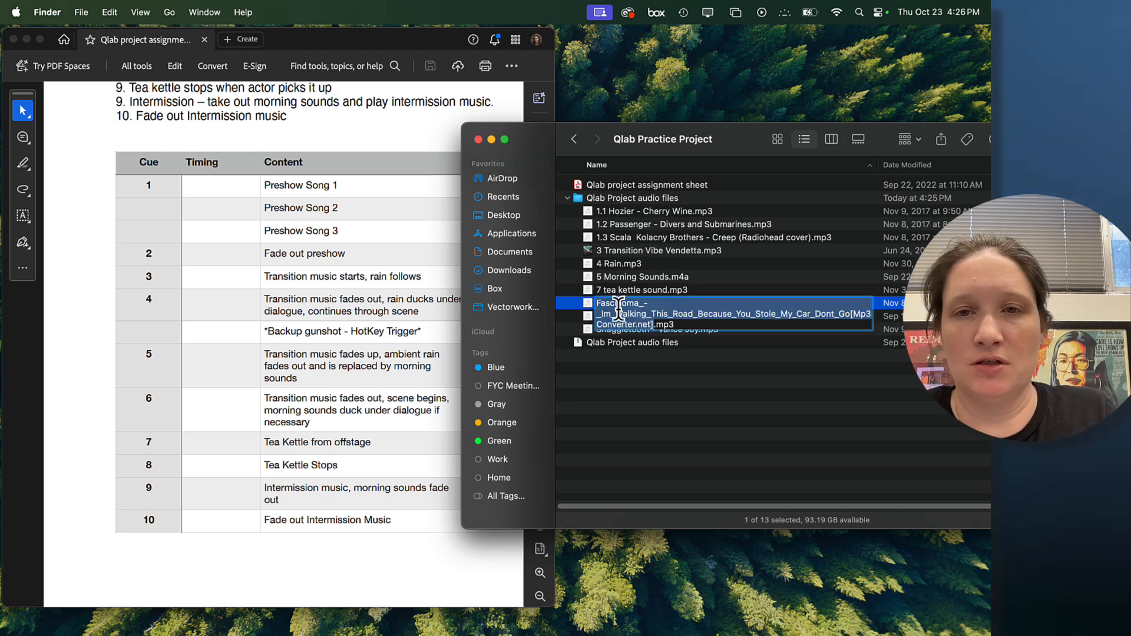
click(606, 308)
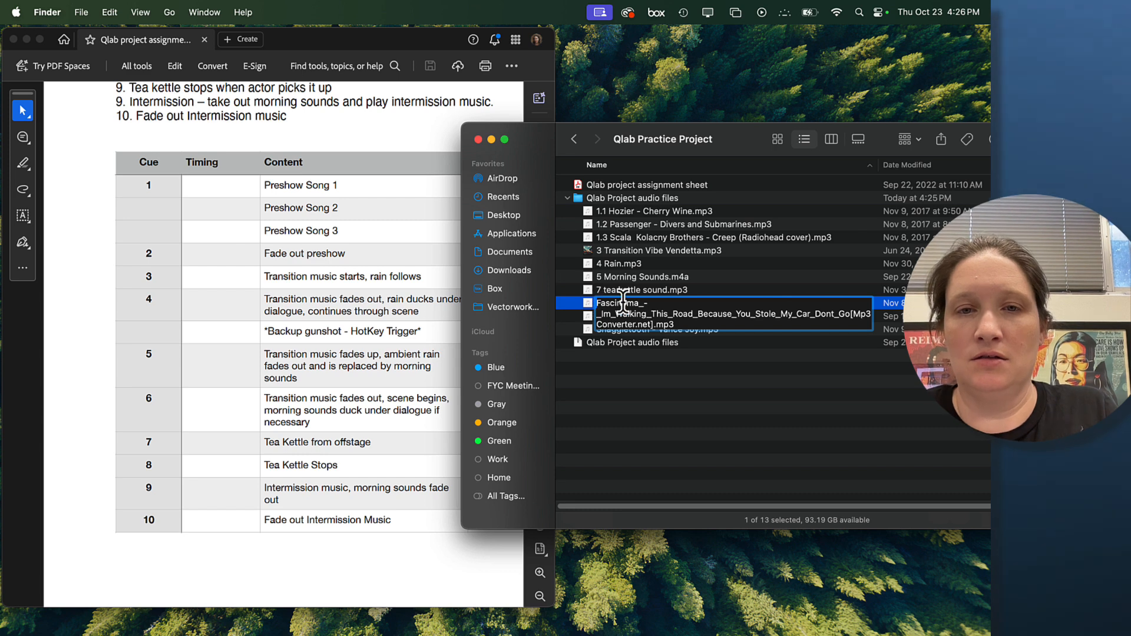
text(9)
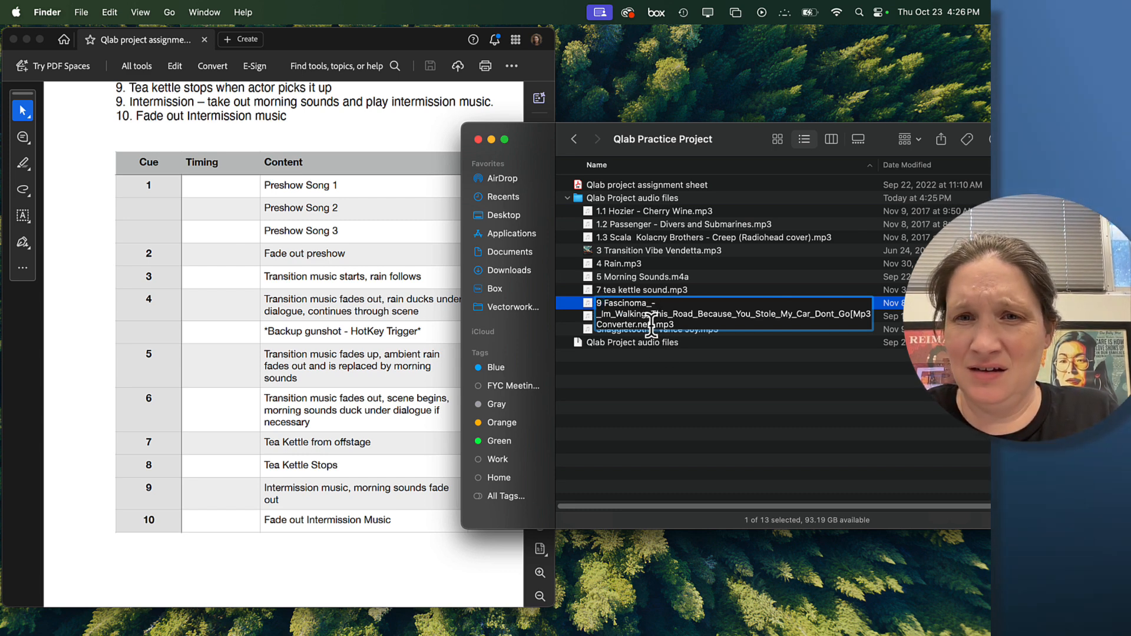
drag(655, 320, 849, 310)
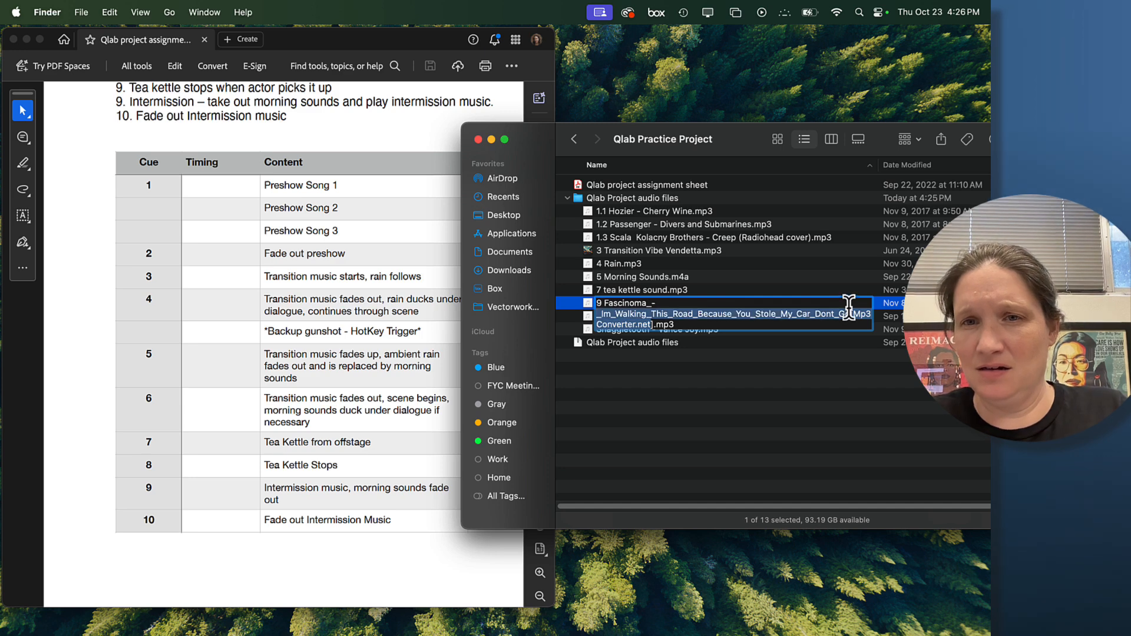
key(BackSpace)
key(BackSpace)
key(BackSpace)
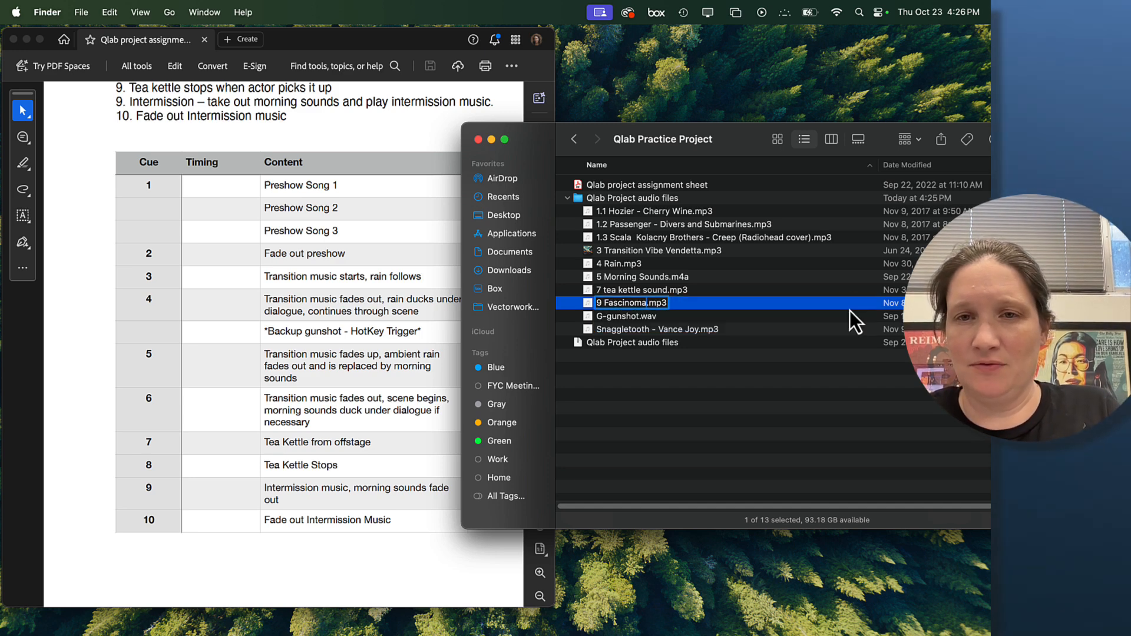
key(Return)
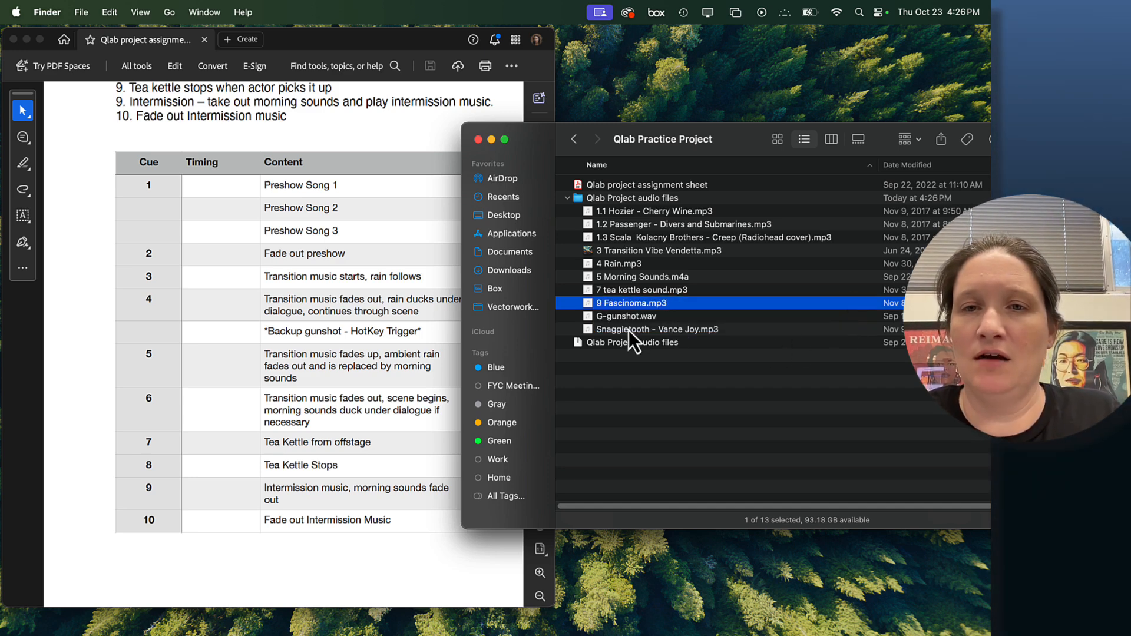
Step: Rename the Snaggletooth song file as 9 Snaggletooth - Vance Joy.mp3
click(610, 331)
key(Return)
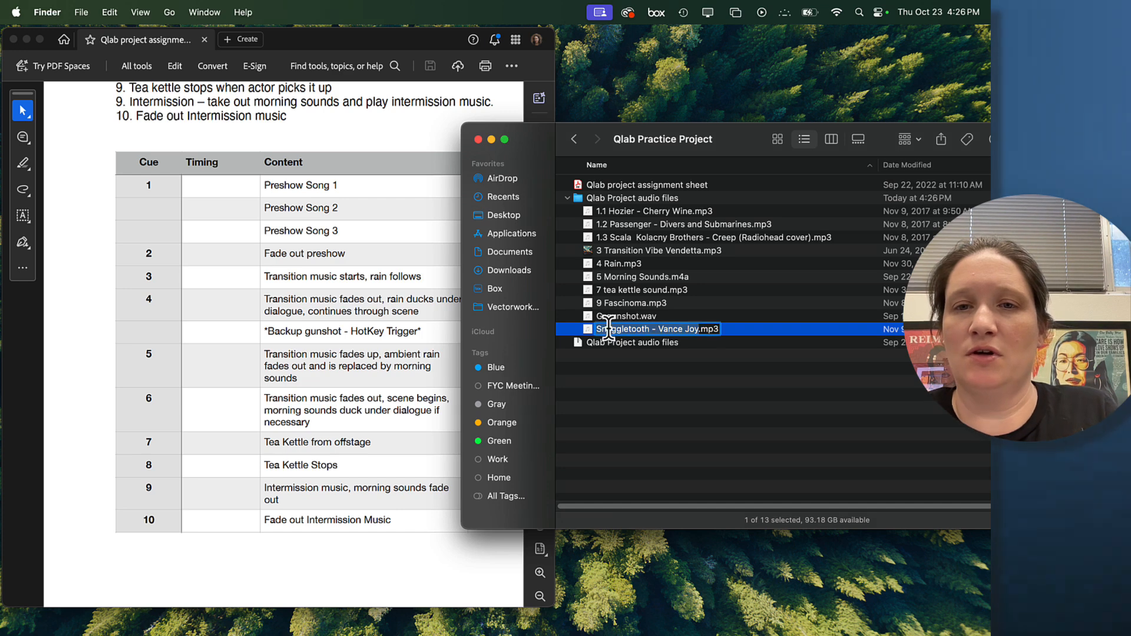
key(Left)
text(9)
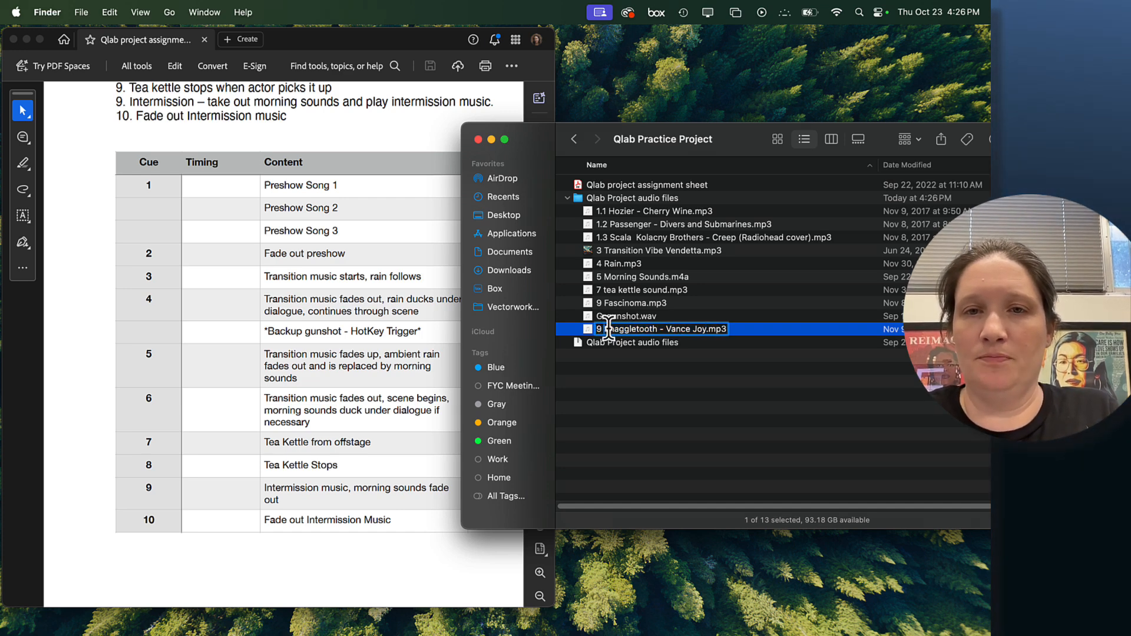
key(Return)
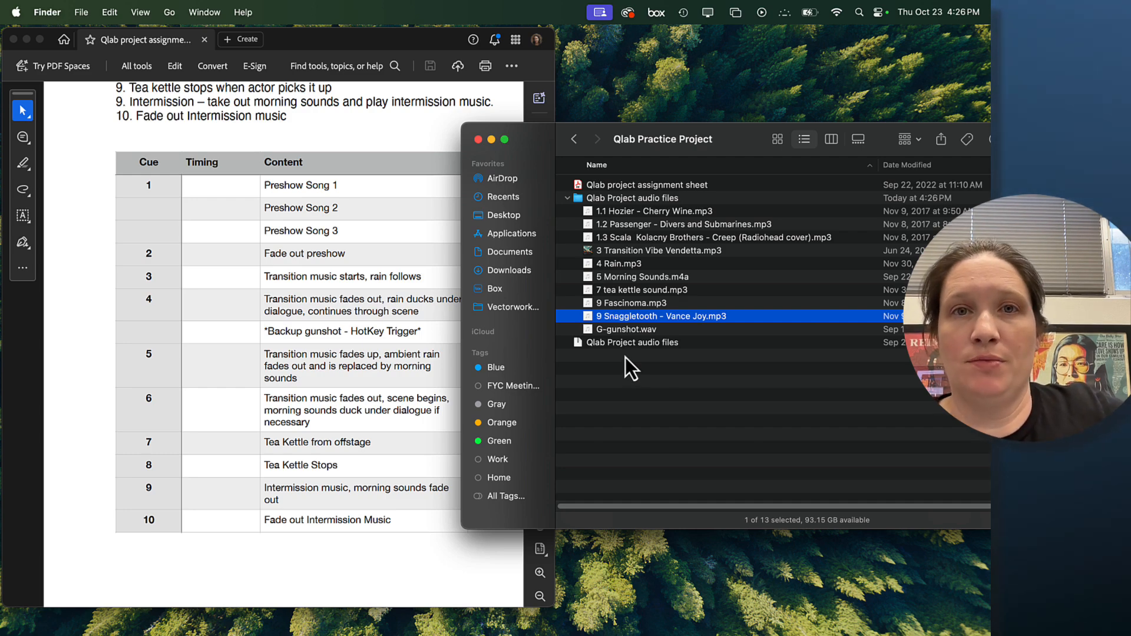
Step: Rearrange the project folder and assignment sheet windows, leaving the project folder in front
drag(716, 141, 625, 89)
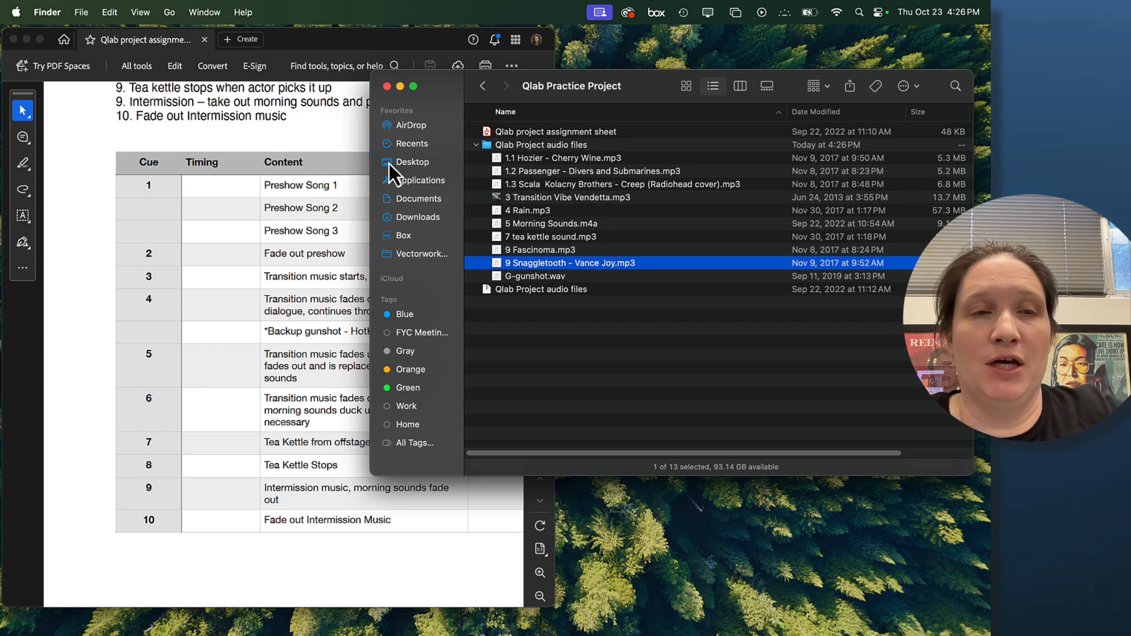
drag(349, 43, 463, 52)
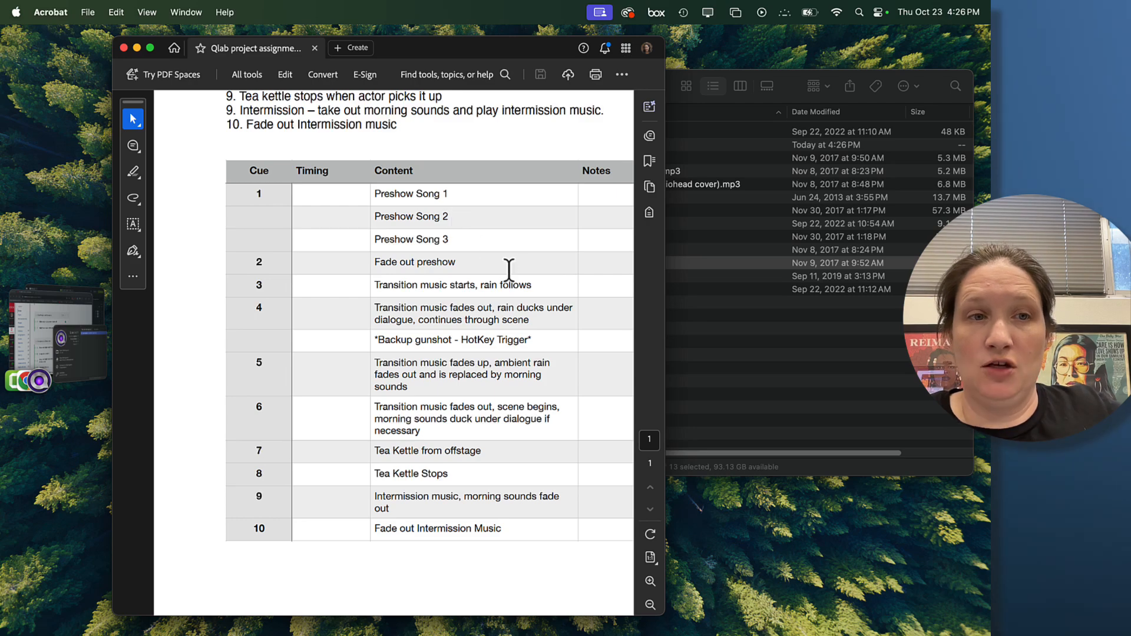
click(717, 389)
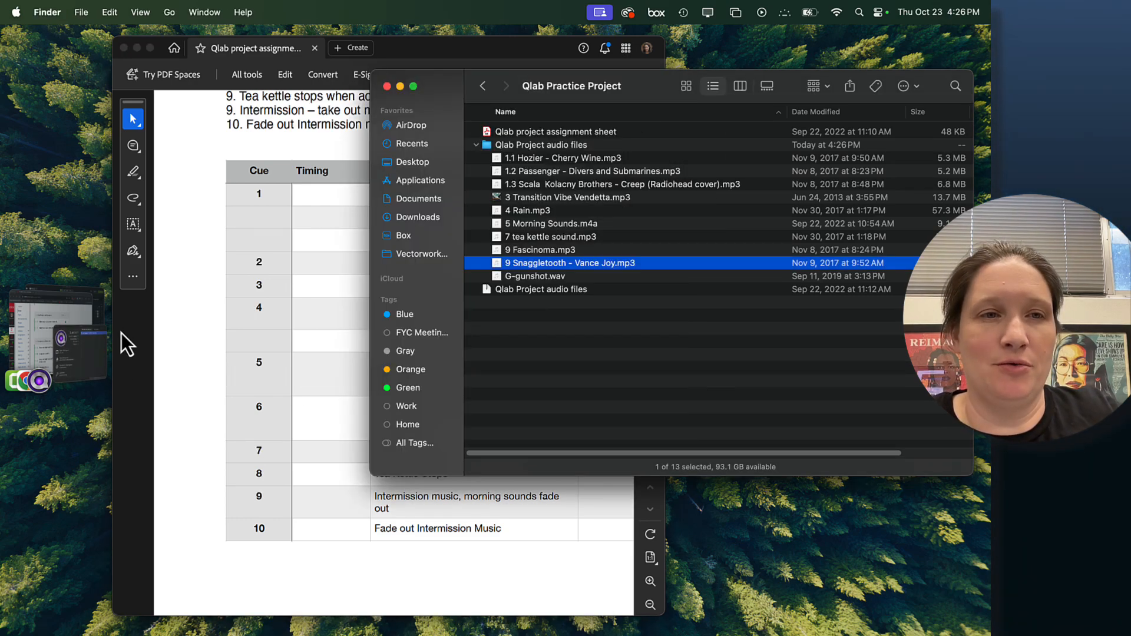
Step: Switch to QLab and create a new workspace from the built-in blank workspace
click(77, 363)
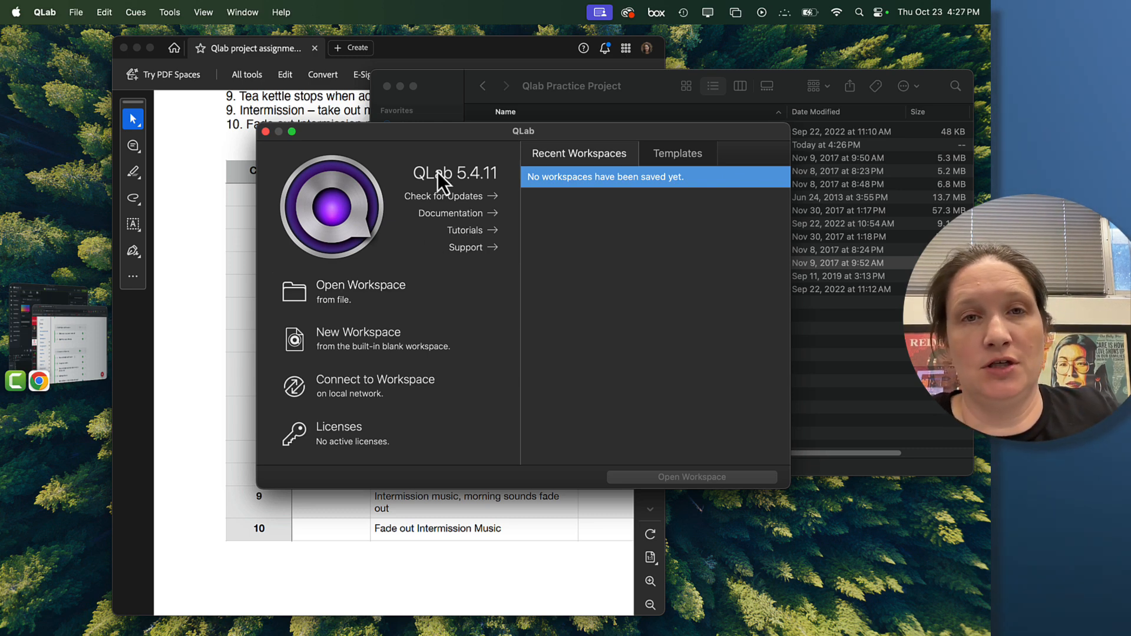
drag(445, 133, 398, 115)
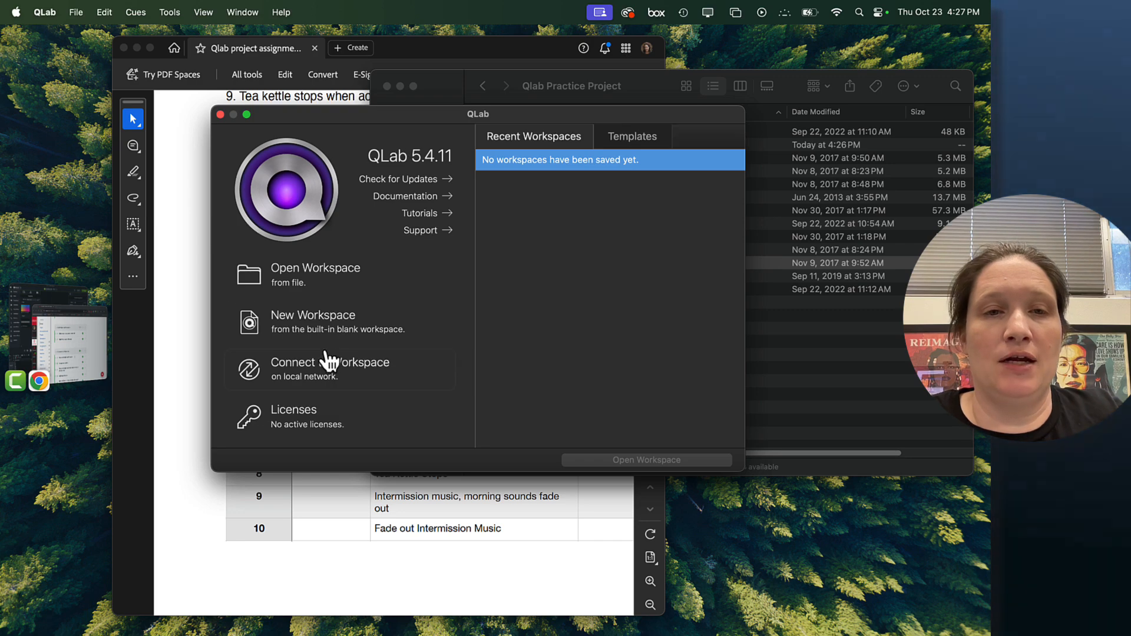
click(298, 323)
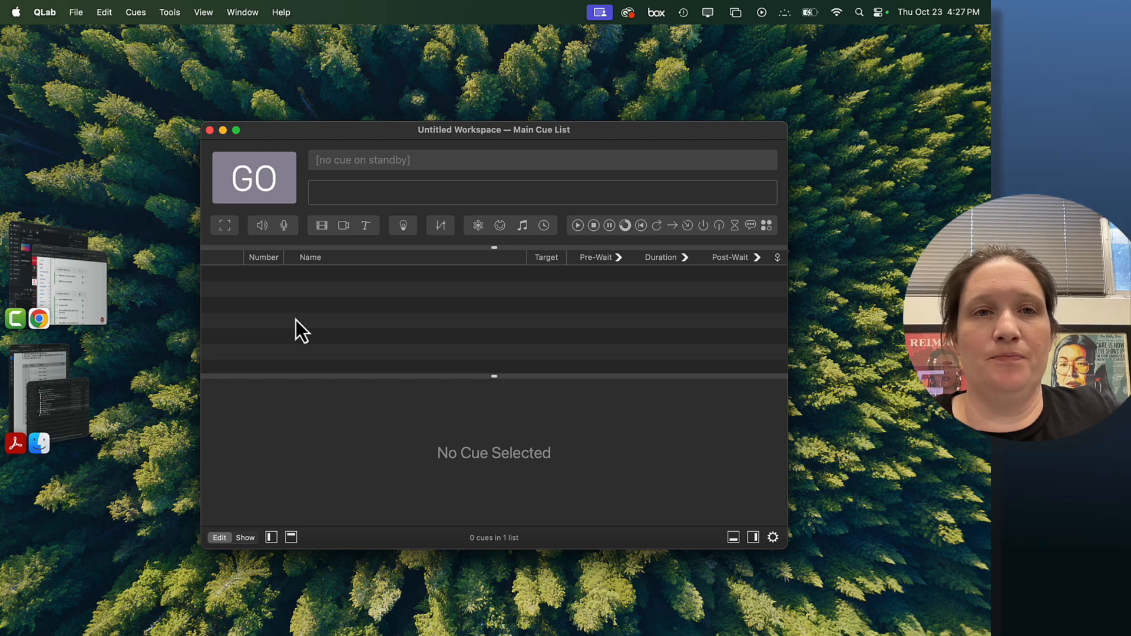
Step: Move the untitled workspace window toward the screen's upper edge and enlarge it to fill most of the desktop
drag(349, 127, 280, 35)
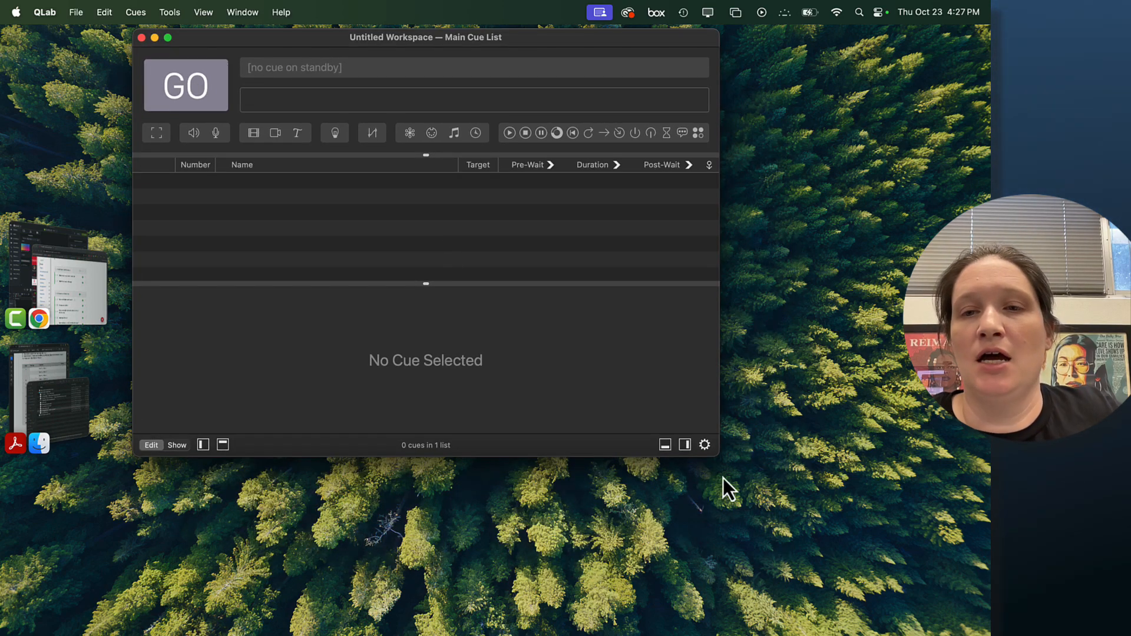
drag(717, 457, 880, 612)
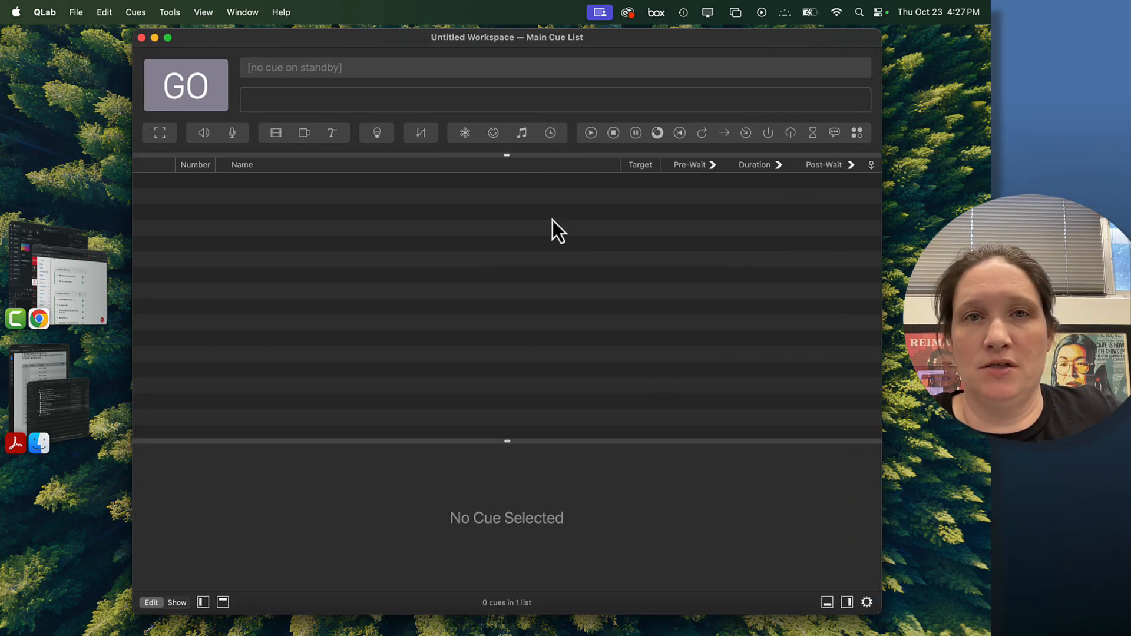
drag(359, 41, 344, 38)
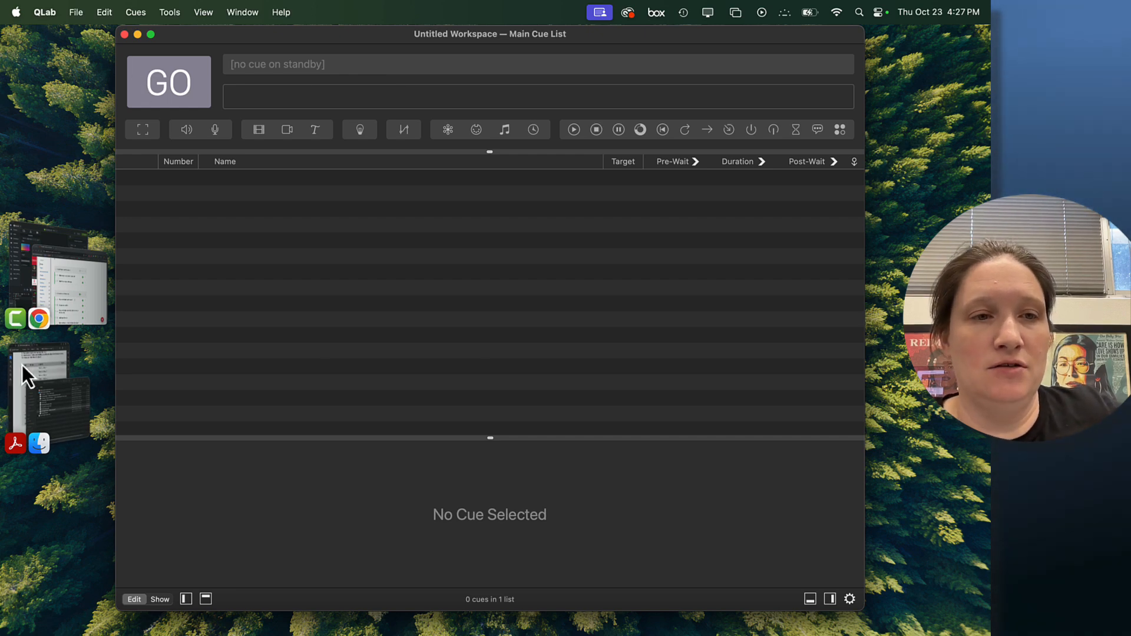
Step: Switch to Finder to check where the Qlab Practice Project folder sits in column view, and close its window
click(69, 420)
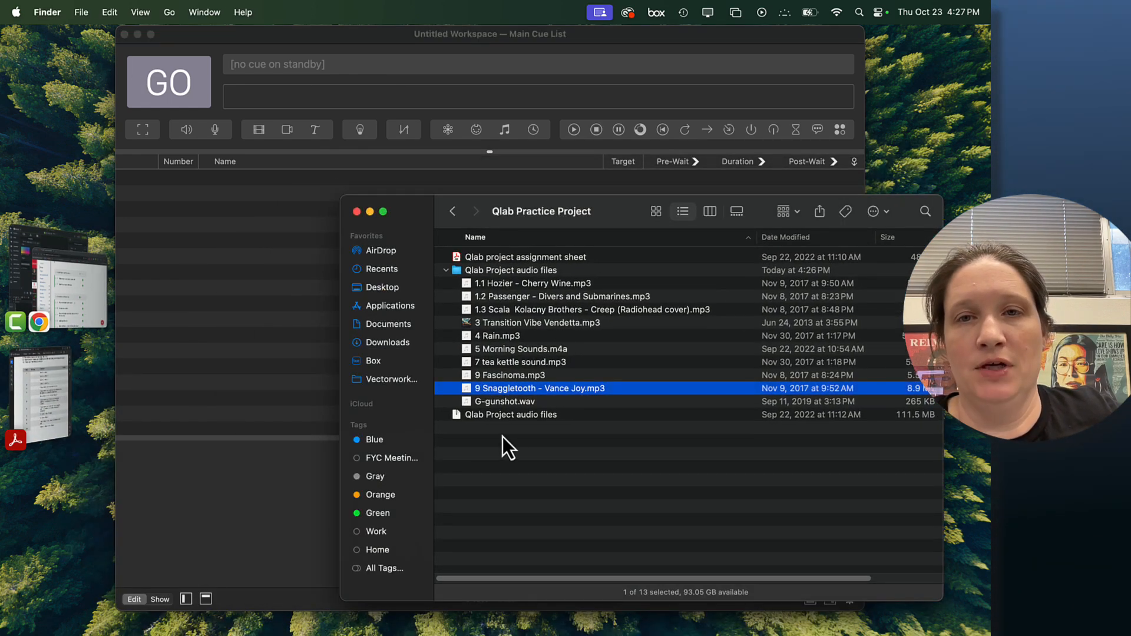
click(711, 211)
drag(592, 401, 609, 229)
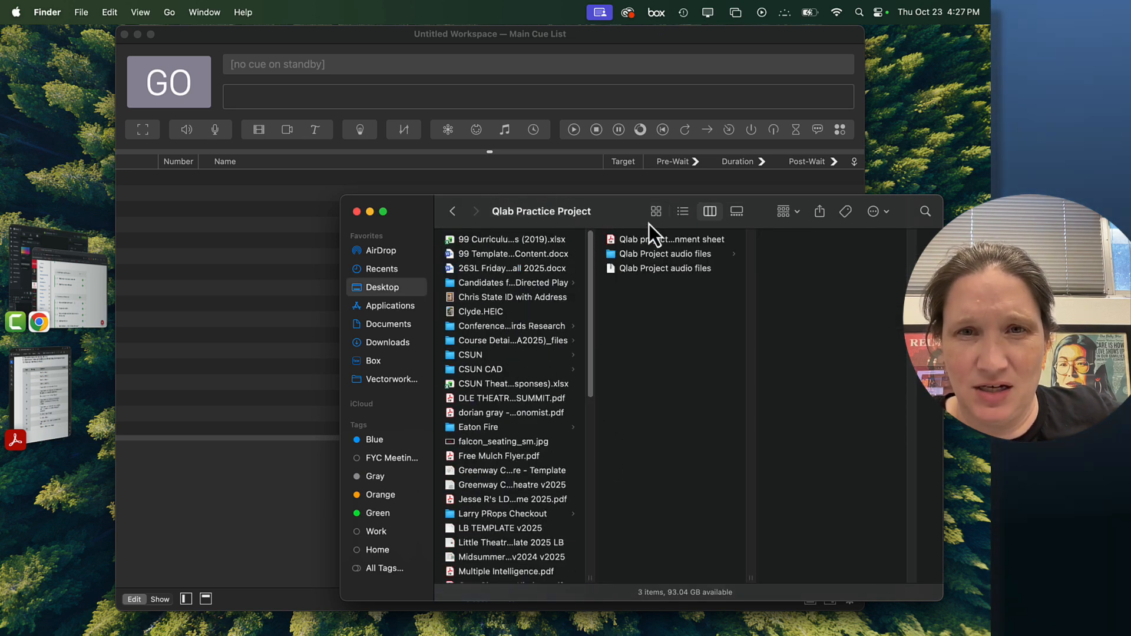
click(357, 212)
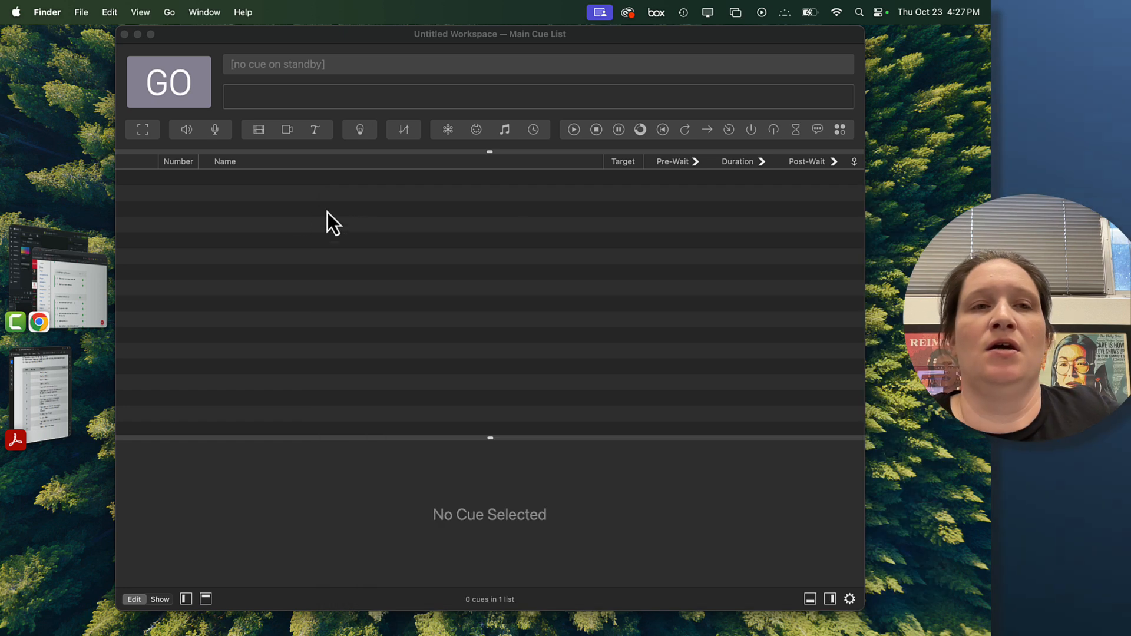
Step: Start saving the untitled workspace and choose the Qlab Practice Project folder on the Desktop as its location
click(77, 13)
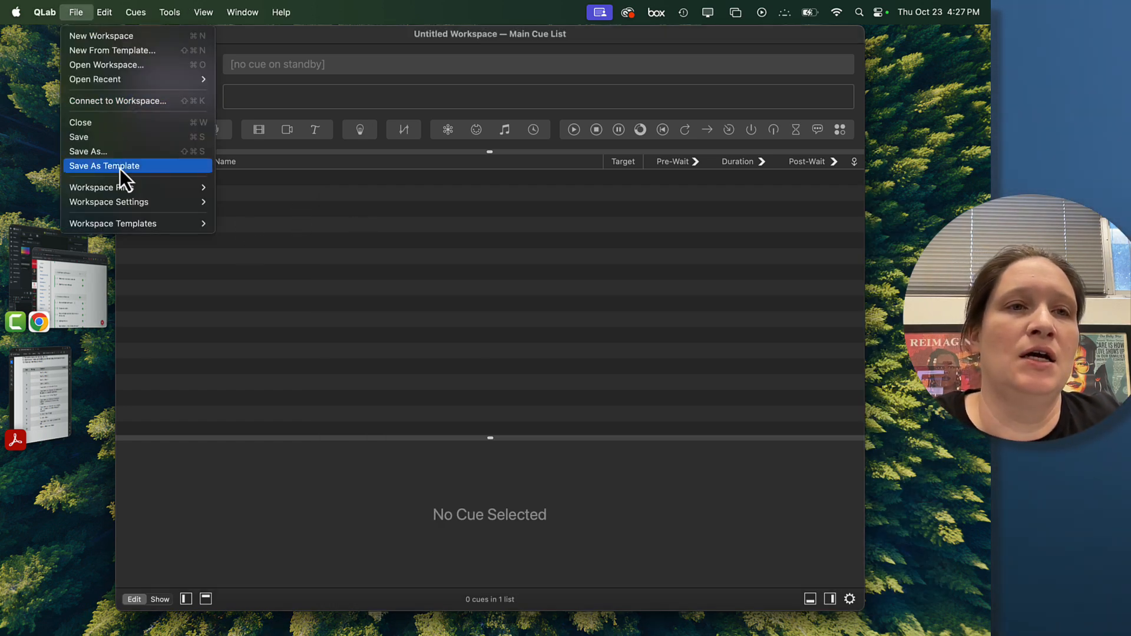
click(119, 139)
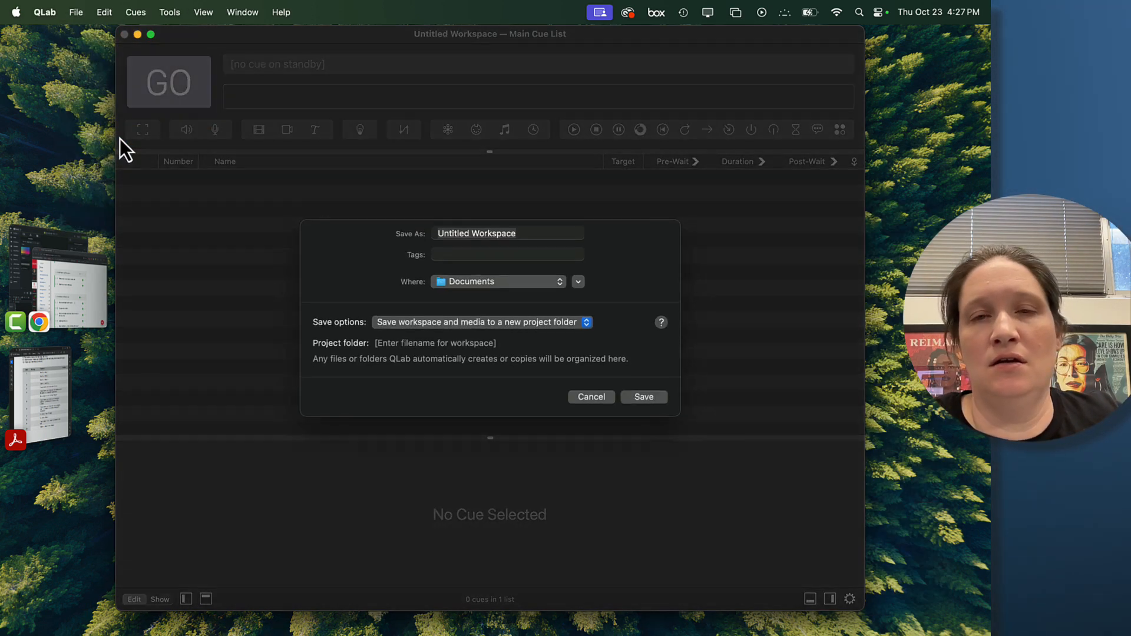
click(577, 282)
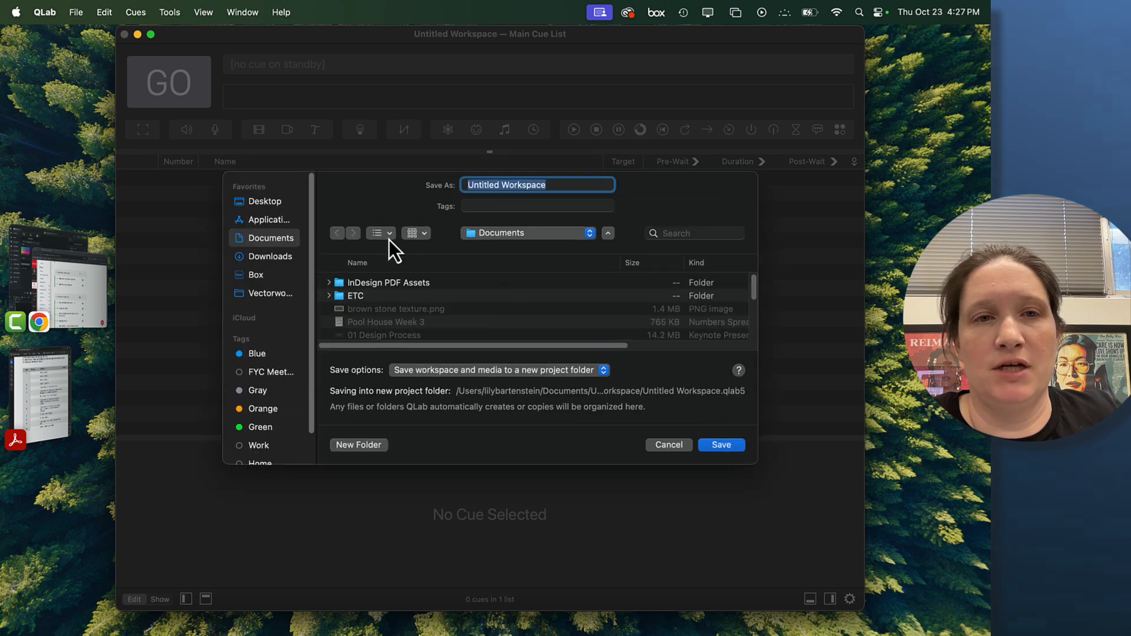
click(270, 201)
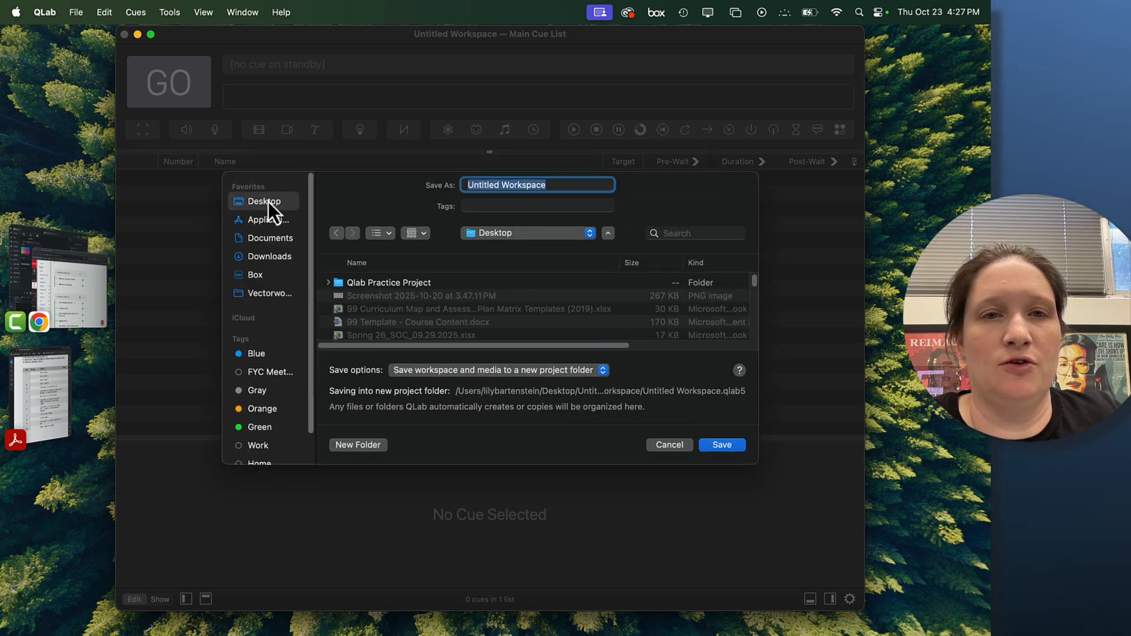
double_click(346, 282)
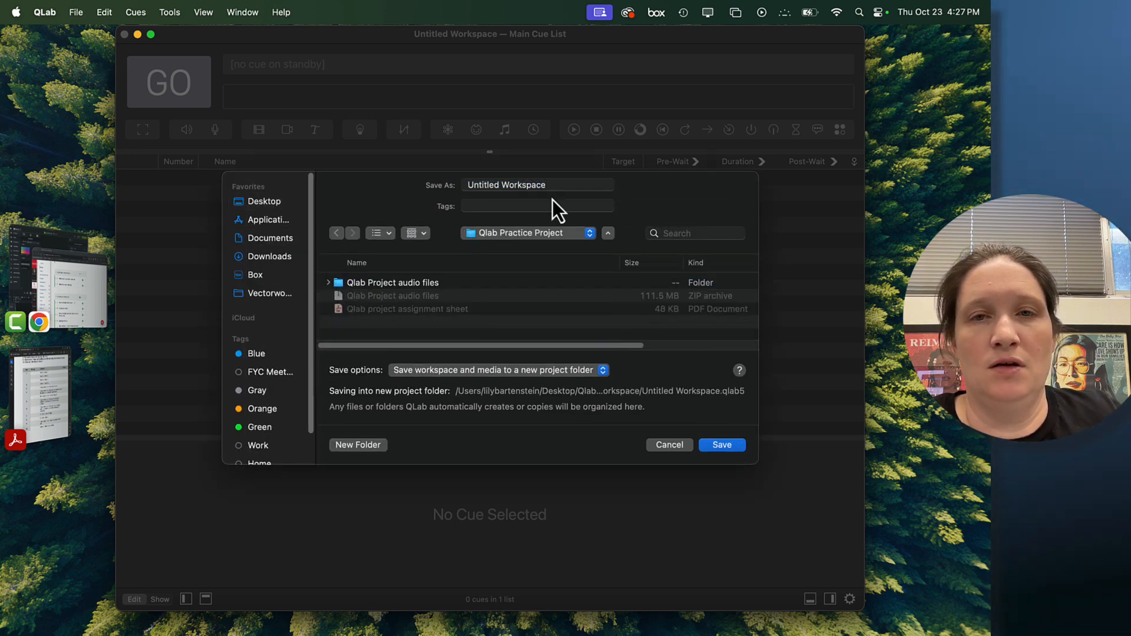
Step: Name the workspace Pretend Play Practice Project and save it with its media to a new project folder
text(Pre)
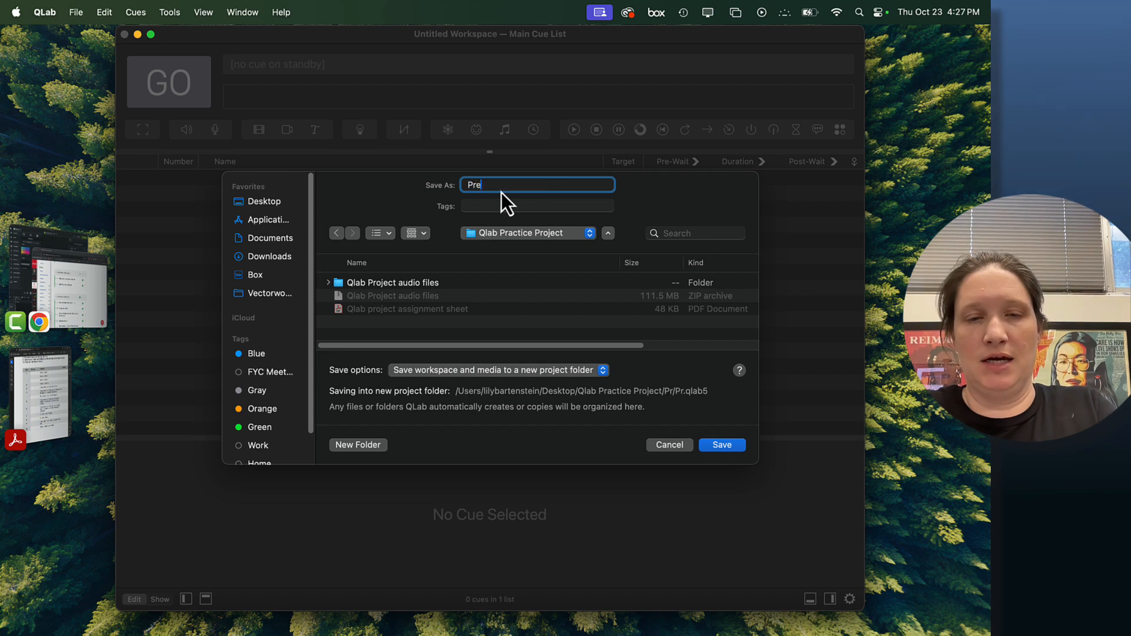
text(tend Pl)
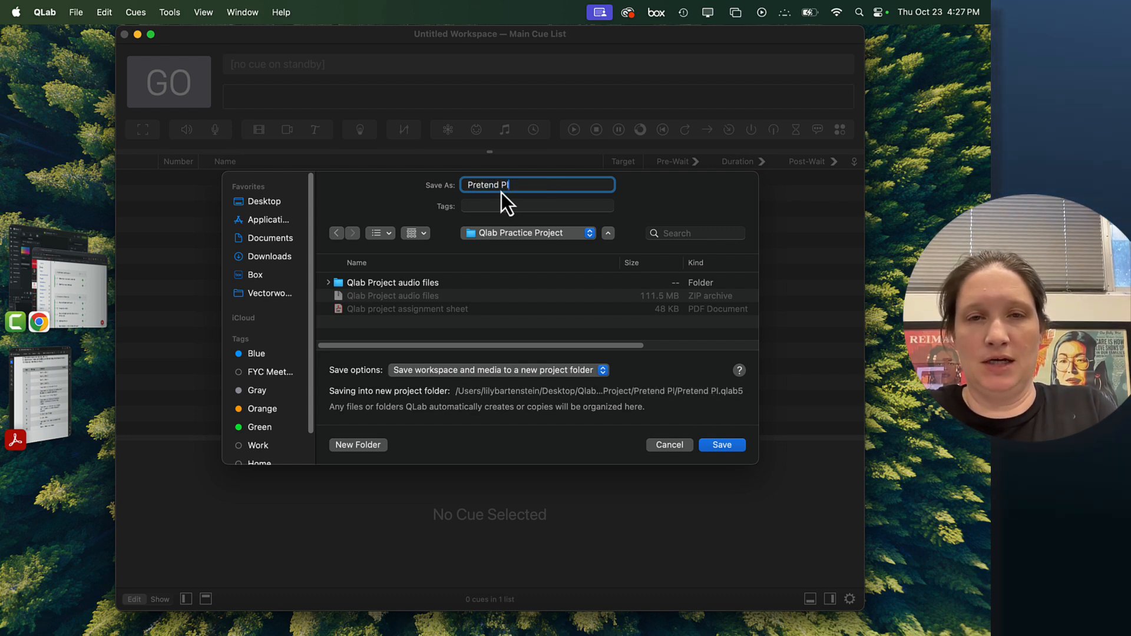
text(ay Pr)
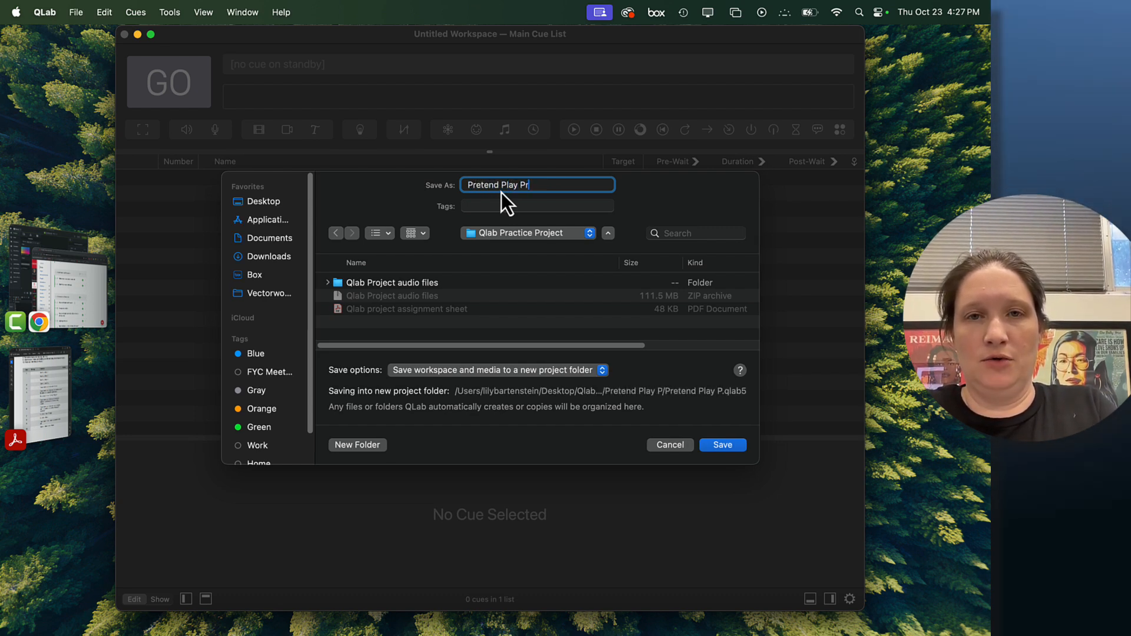
text(actice)
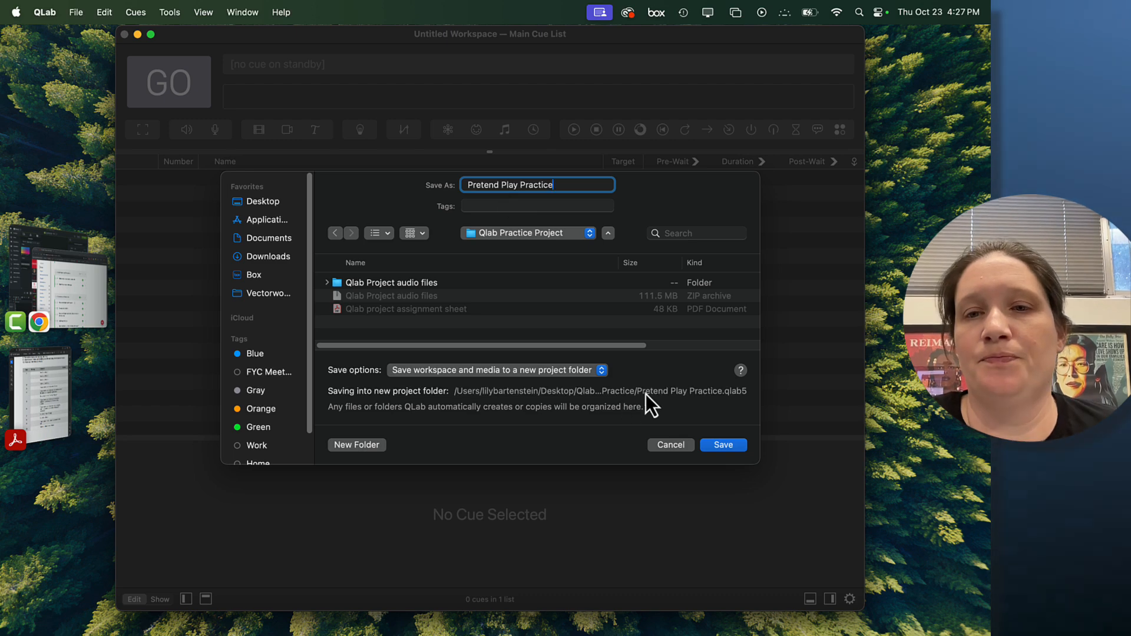
text( Project)
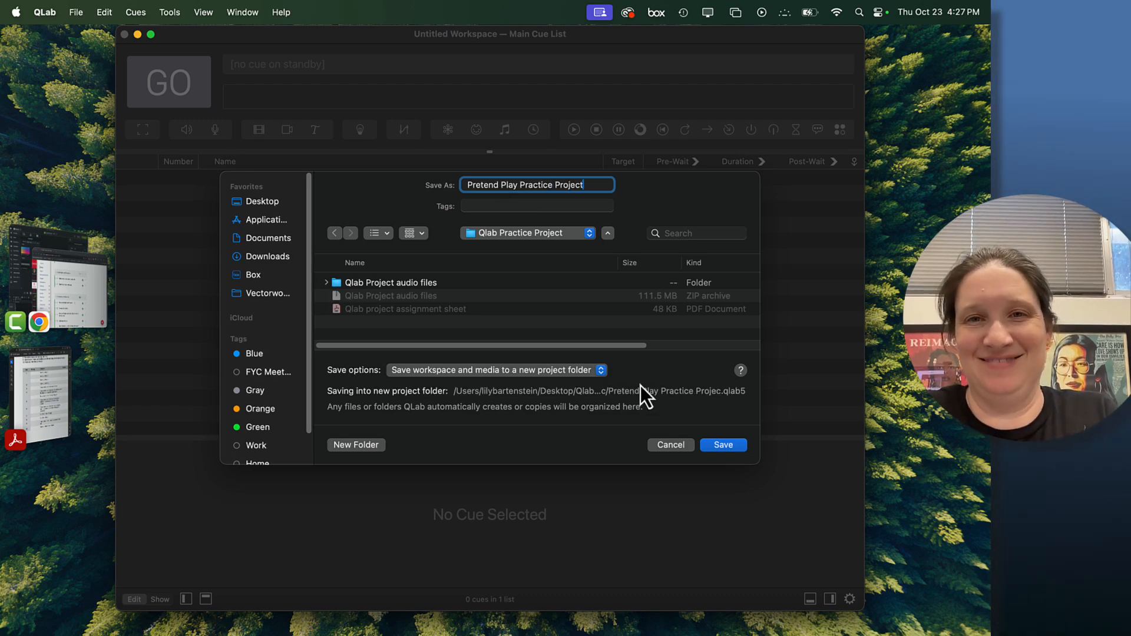
click(715, 448)
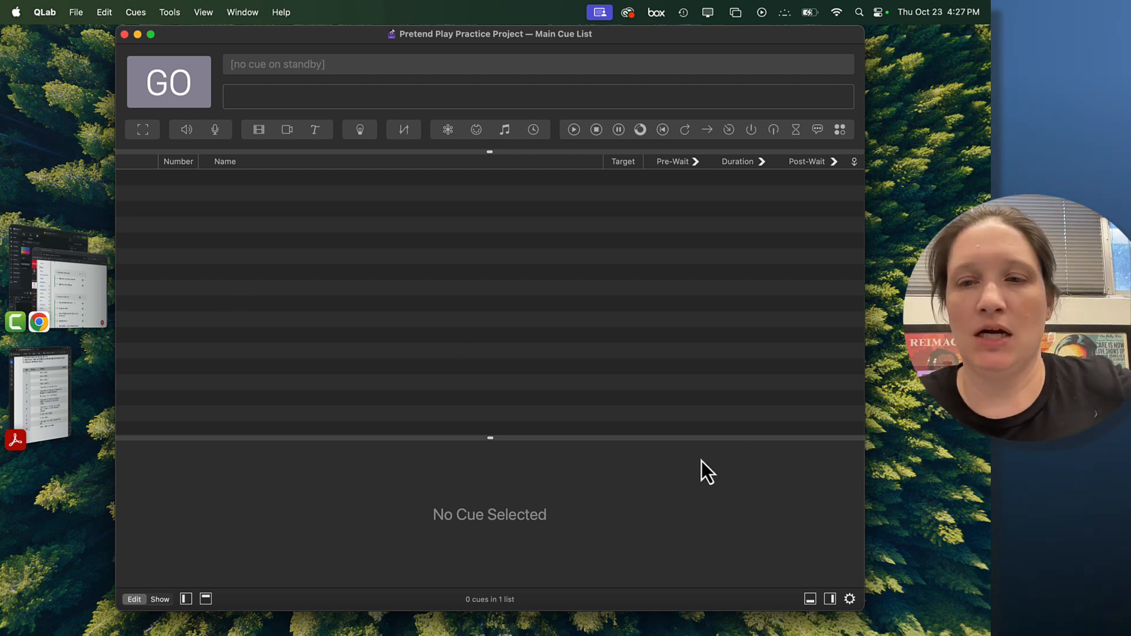
Step: Show the sidebar with cue lists and active cues, widen the workspace window and reposition it on the desktop
click(830, 600)
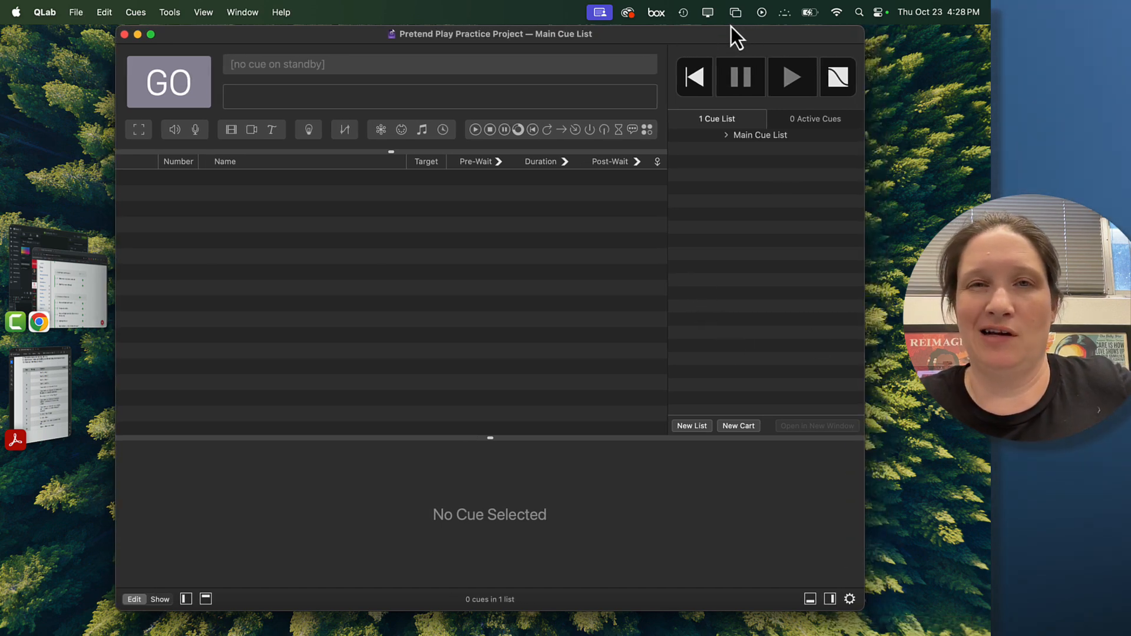
drag(864, 235, 927, 247)
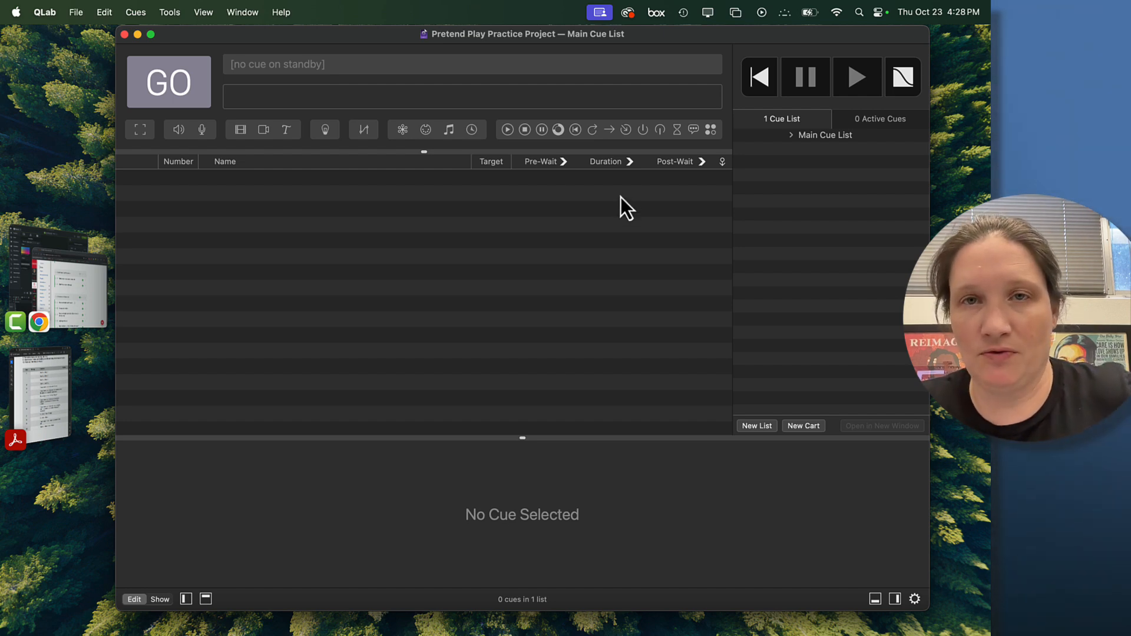
mouse_move(713, 34)
mouse_down()
mouse_move(708, 163)
mouse_move(700, 42)
mouse_up()
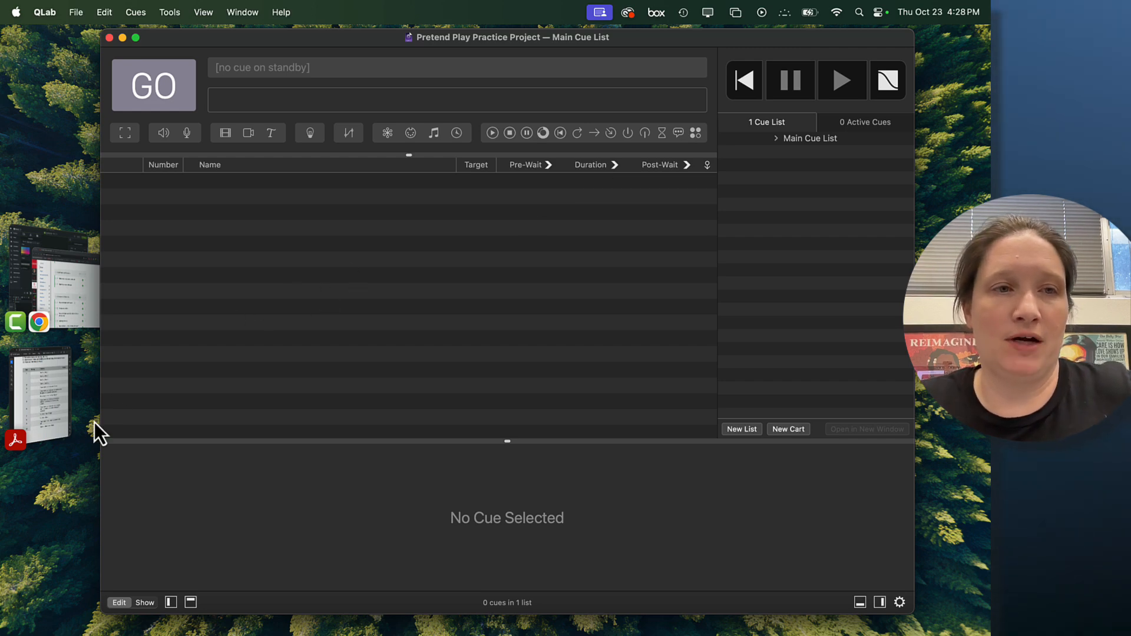
drag(81, 306, 270, 443)
drag(70, 412, 238, 347)
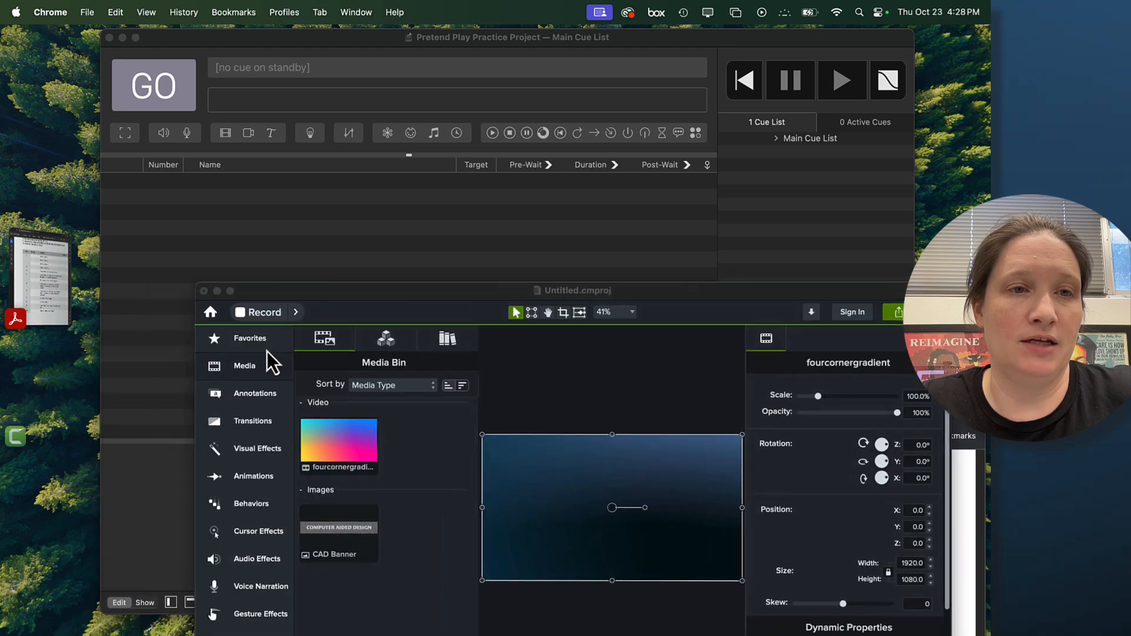
drag(65, 349, 388, 364)
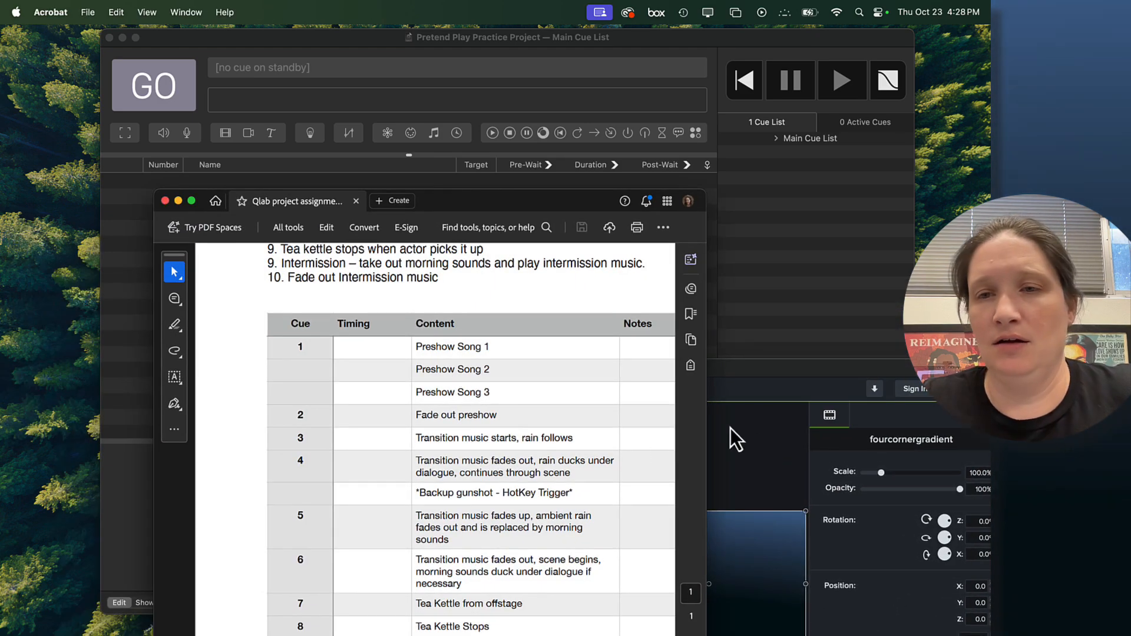
drag(781, 373, 314, 273)
drag(762, 387, 460, 172)
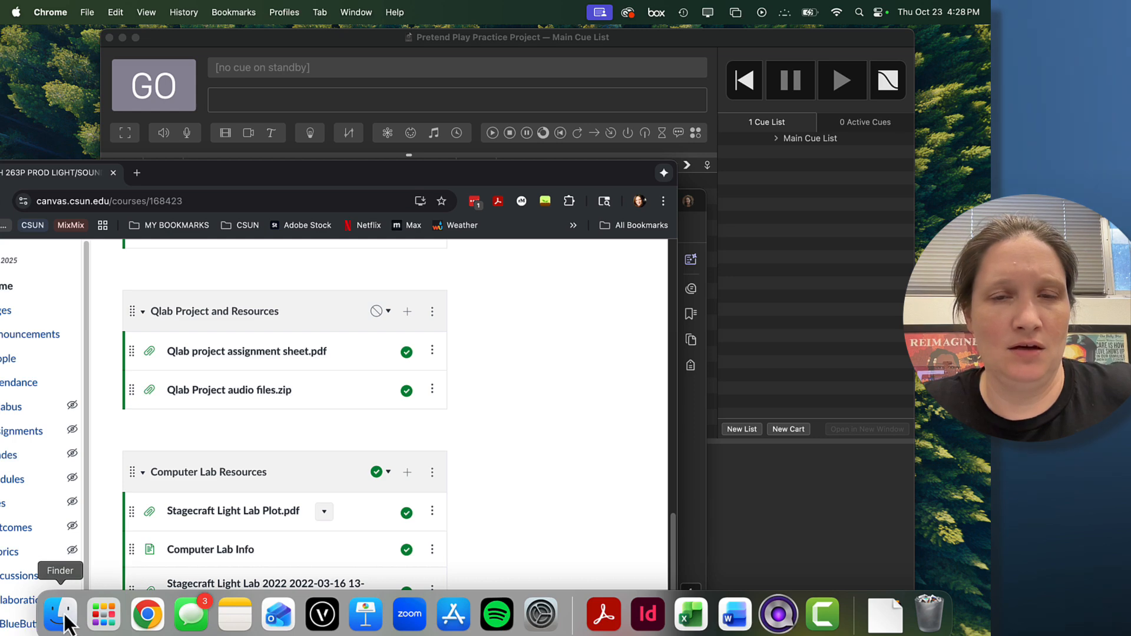
click(86, 9)
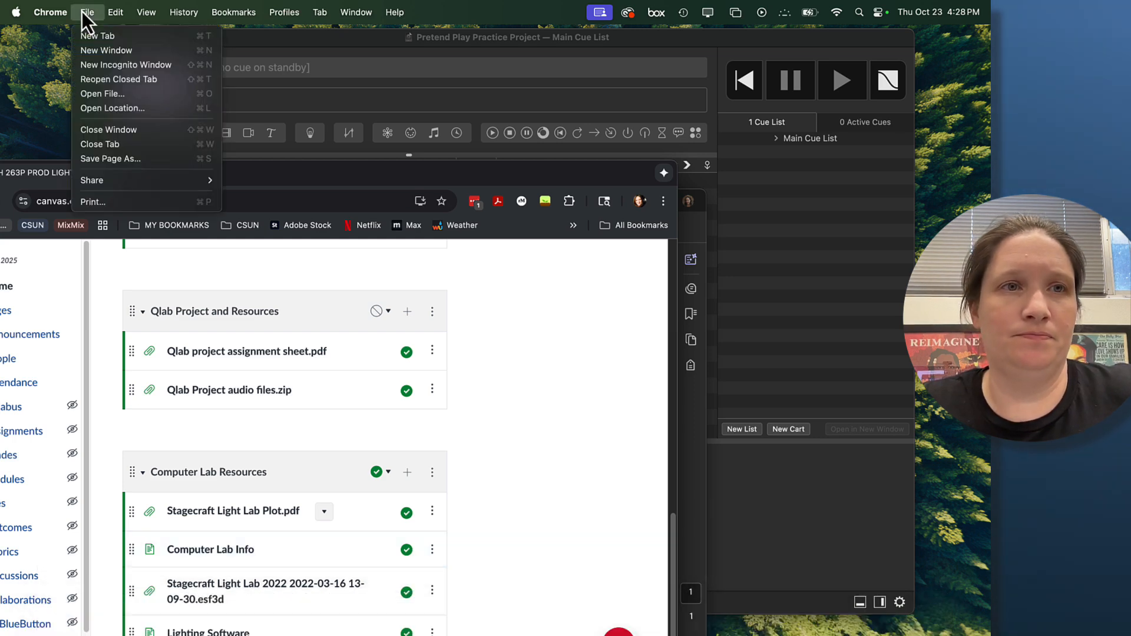
click(101, 3)
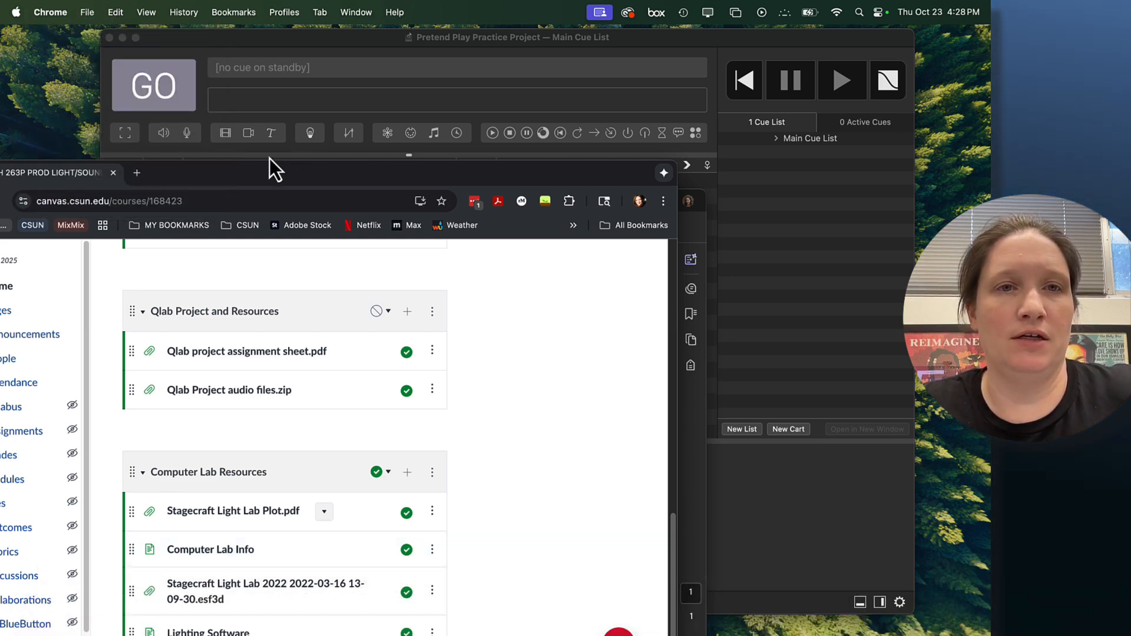
drag(252, 174, 471, 309)
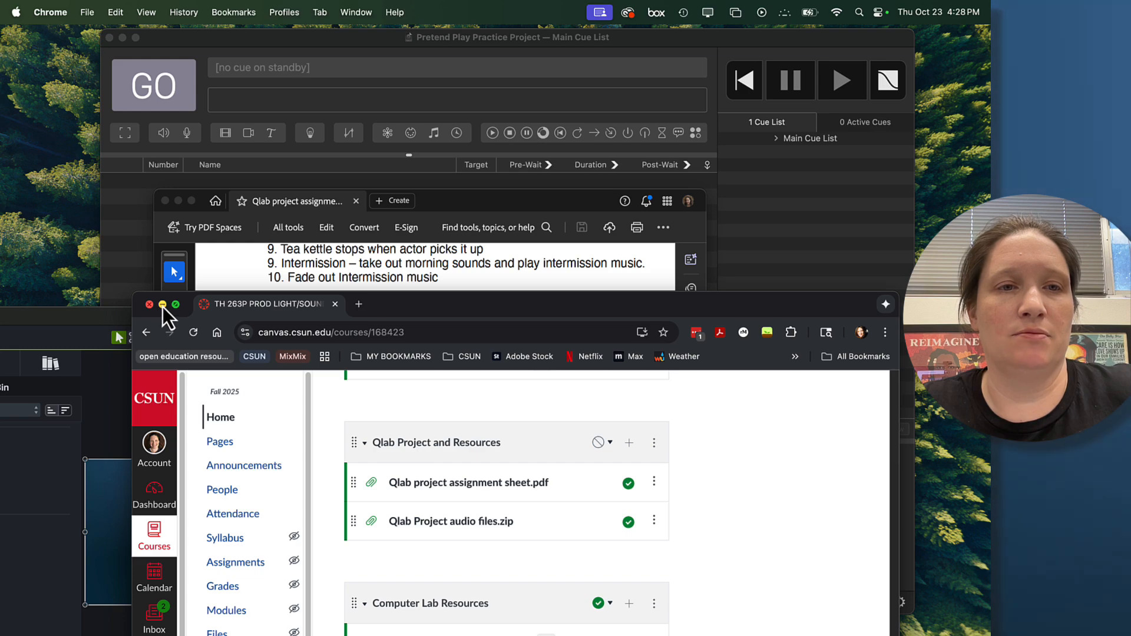
click(160, 307)
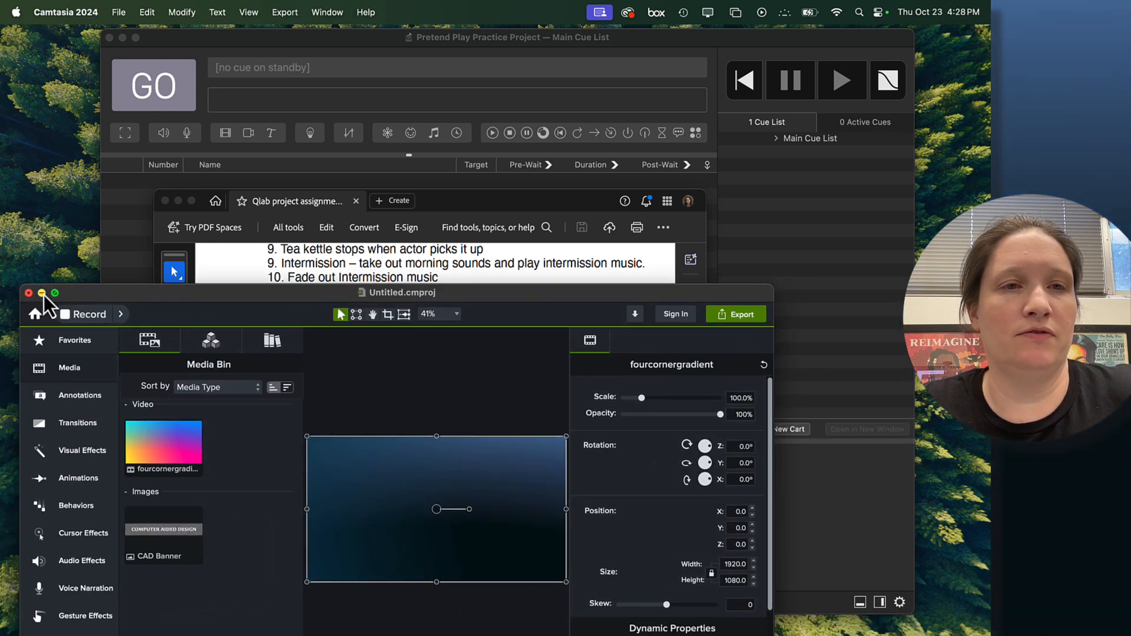
click(42, 292)
click(178, 201)
Step: Open a Finder window alongside the QLab workspace and show the Desktop's Qlab Practice Project folder in it
mouse_move(335, 47)
mouse_down()
mouse_move(324, 221)
mouse_move(318, 42)
mouse_up()
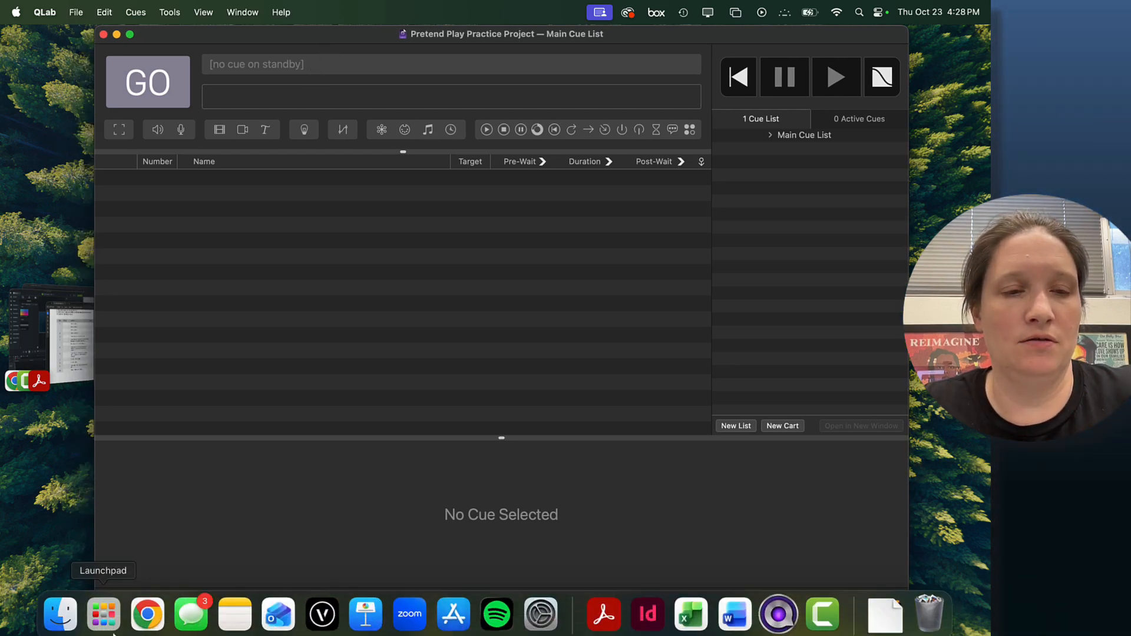
click(76, 618)
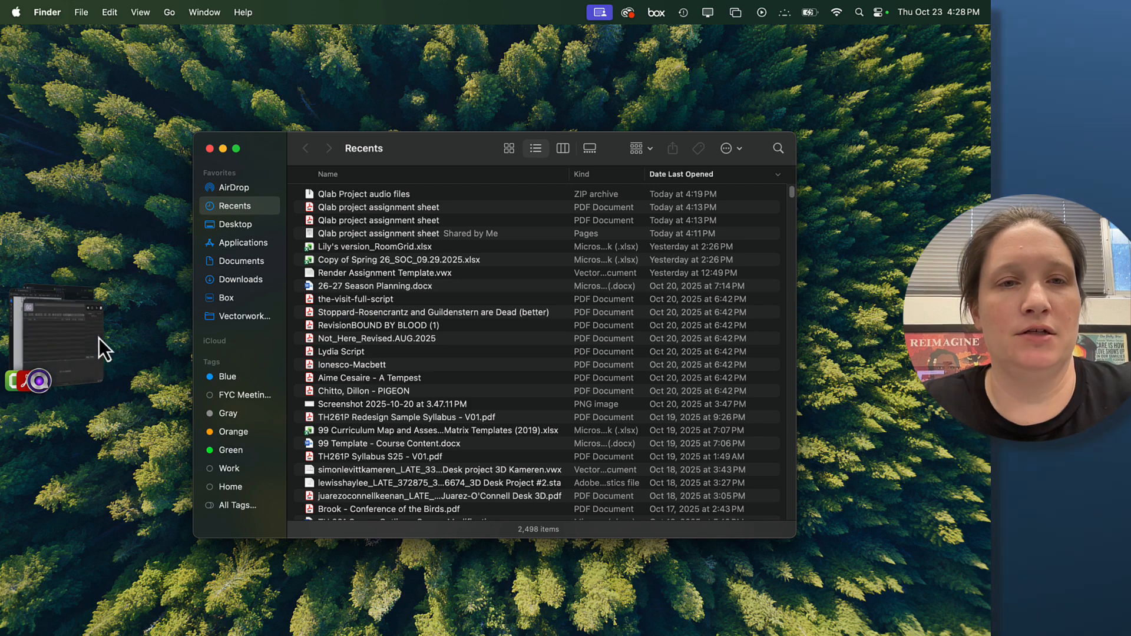
click(101, 341)
drag(416, 164, 299, 90)
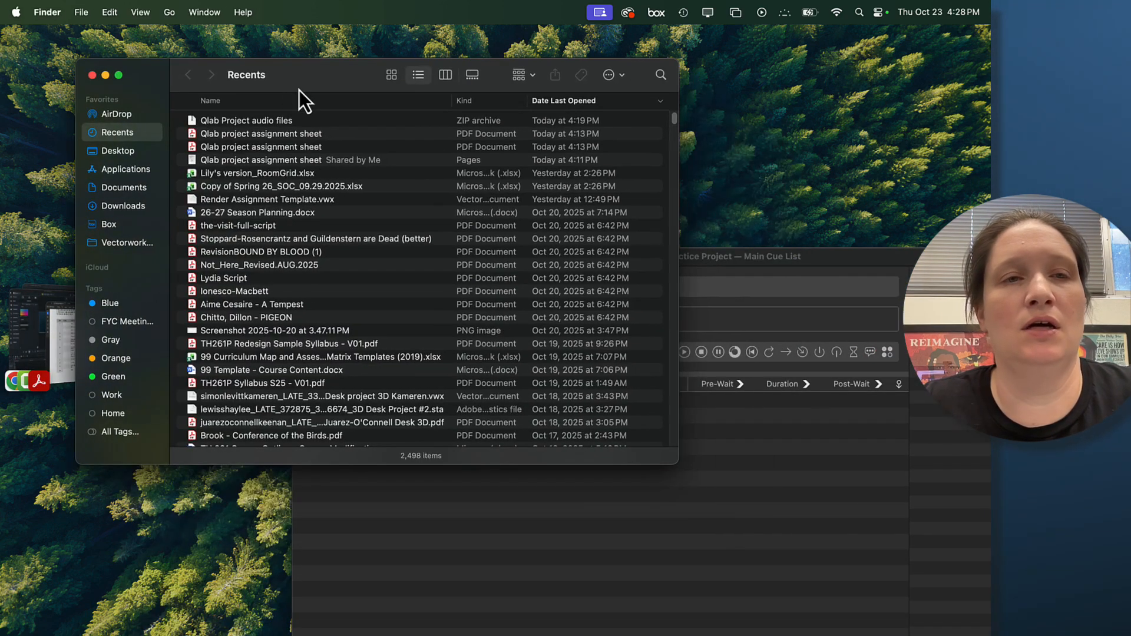
click(127, 155)
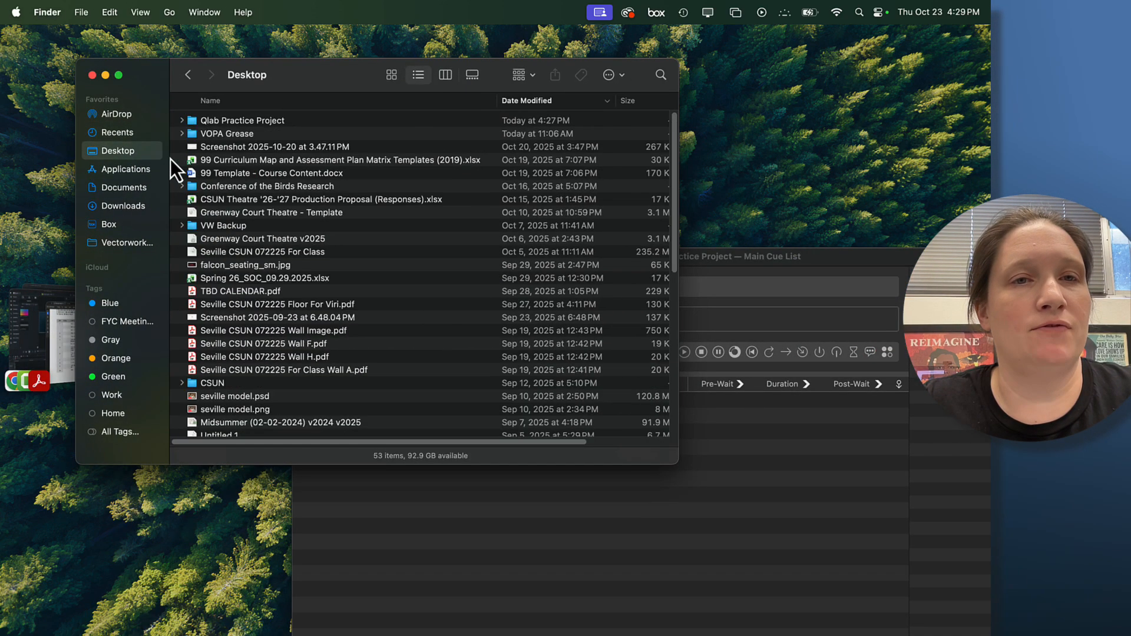
double_click(213, 121)
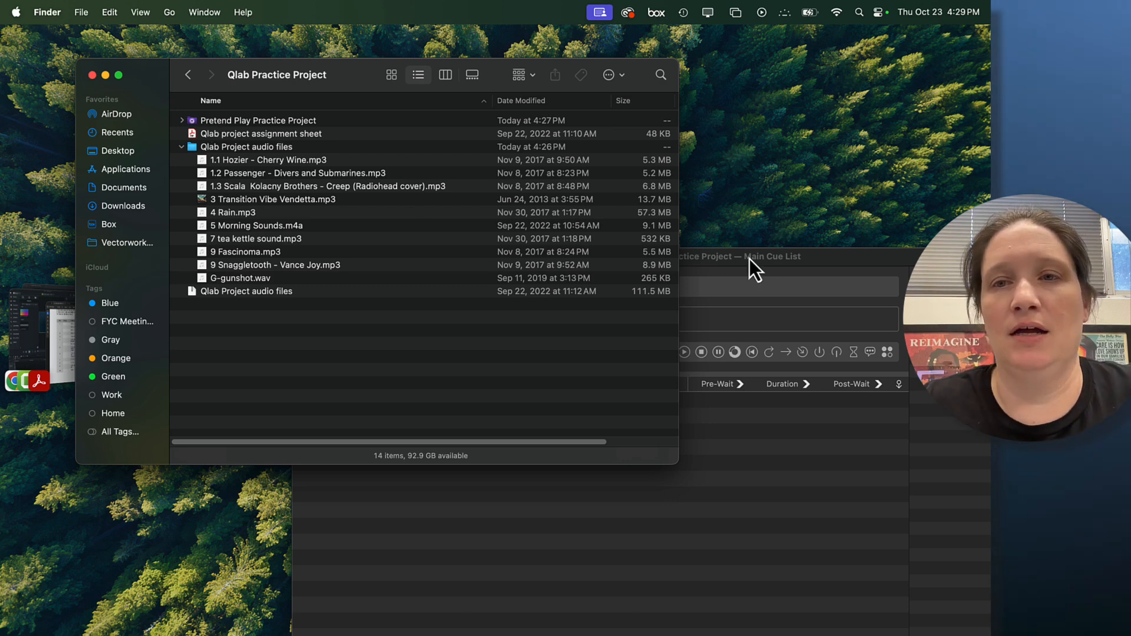
Step: Add the three audio files numbered 1.1, 1.2 and 1.3 from the Qlab Project audio files folder to the main cue list
drag(830, 259, 672, 154)
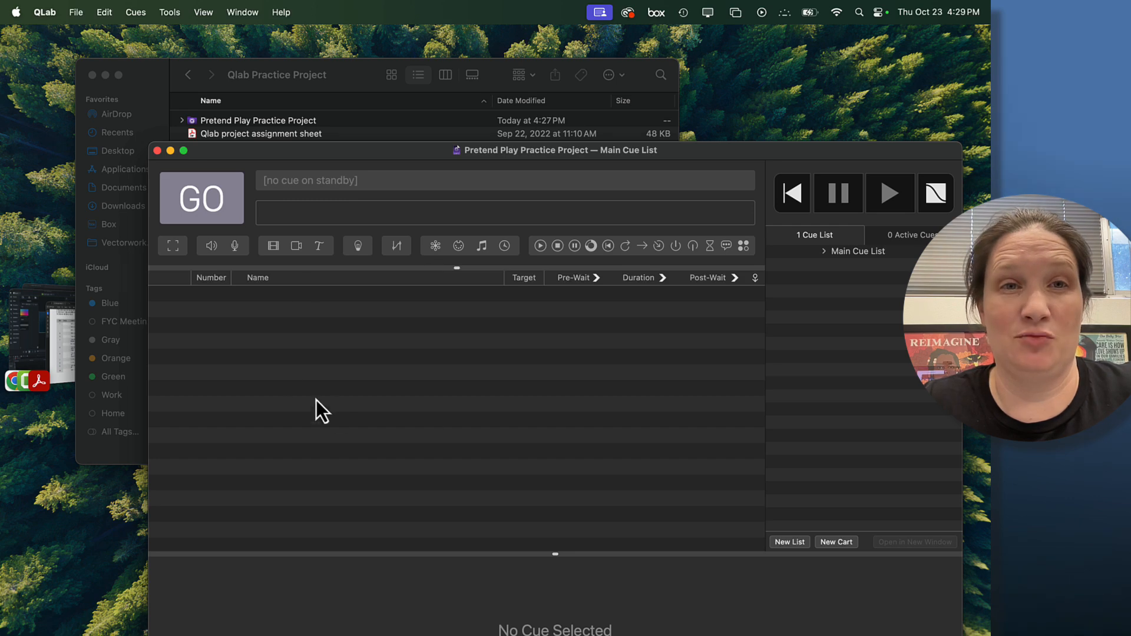
click(323, 79)
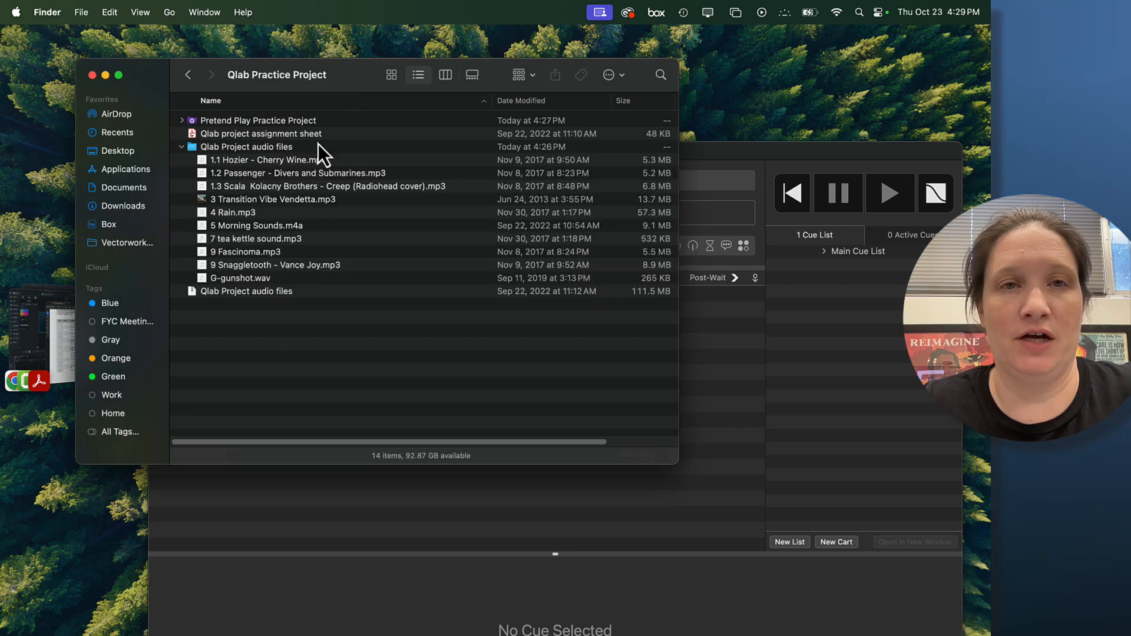
click(240, 163)
shift+click(245, 185)
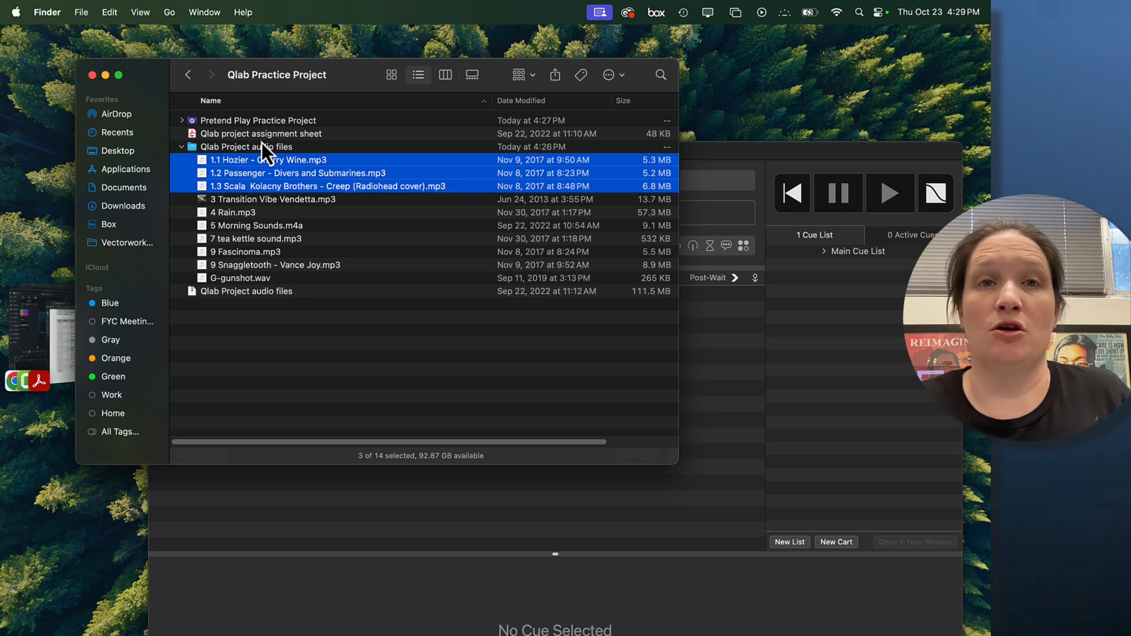
drag(259, 162, 306, 497)
drag(707, 152, 691, 44)
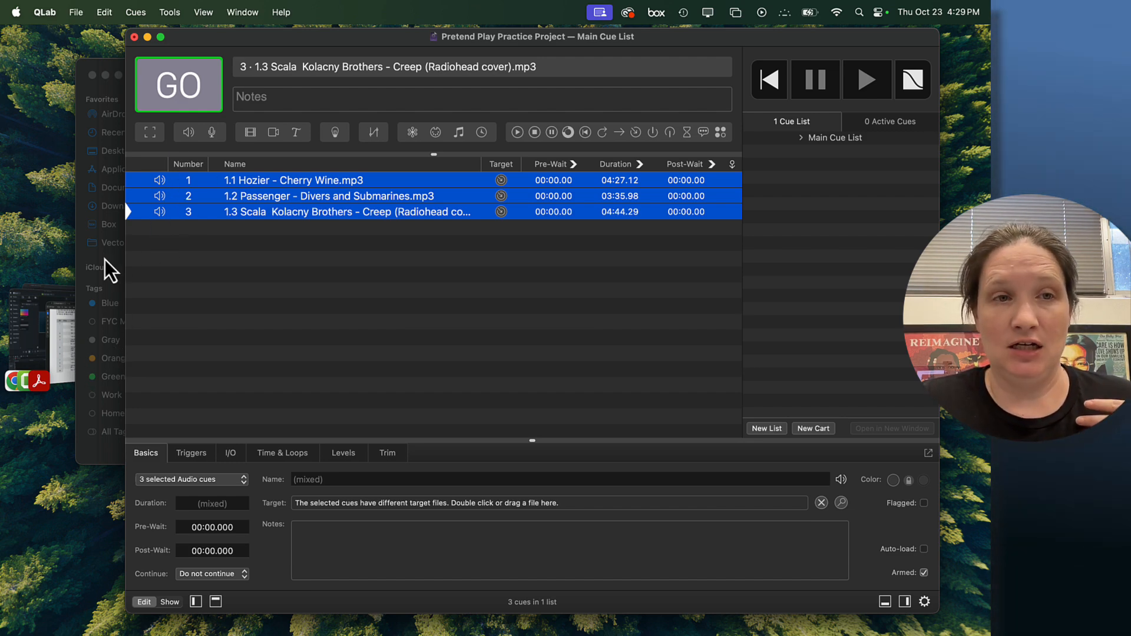
Step: Switch to Acrobat to review the assignment sheet's cue descriptions in a widened window, and return to the QLab workspace
click(69, 353)
scroll(401, 297, up, 4)
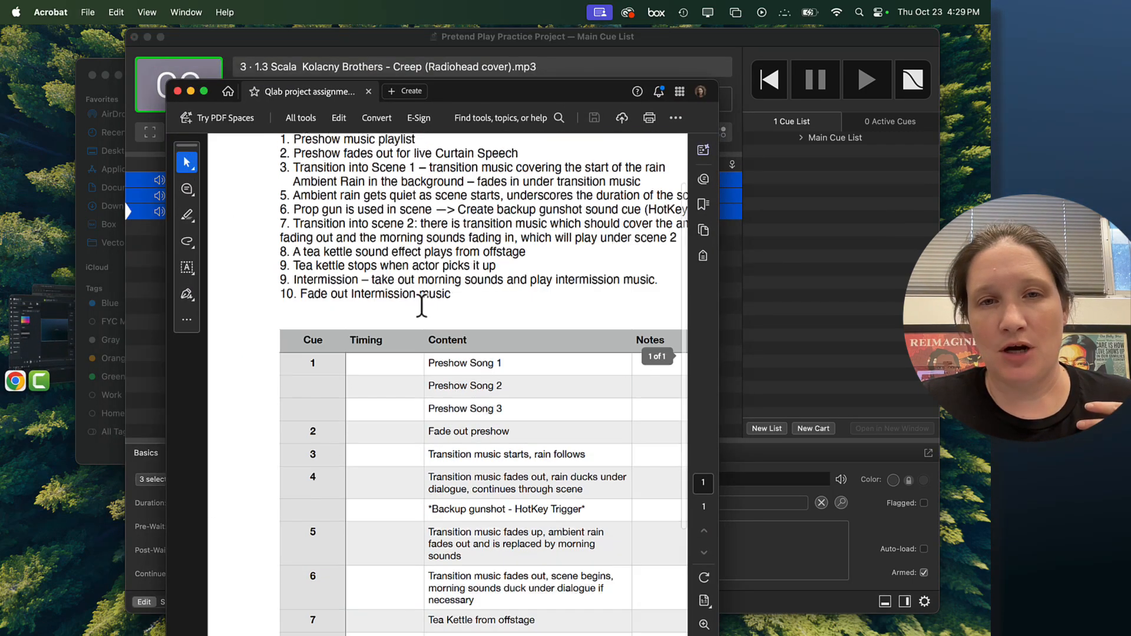
scroll(448, 260, up, 3)
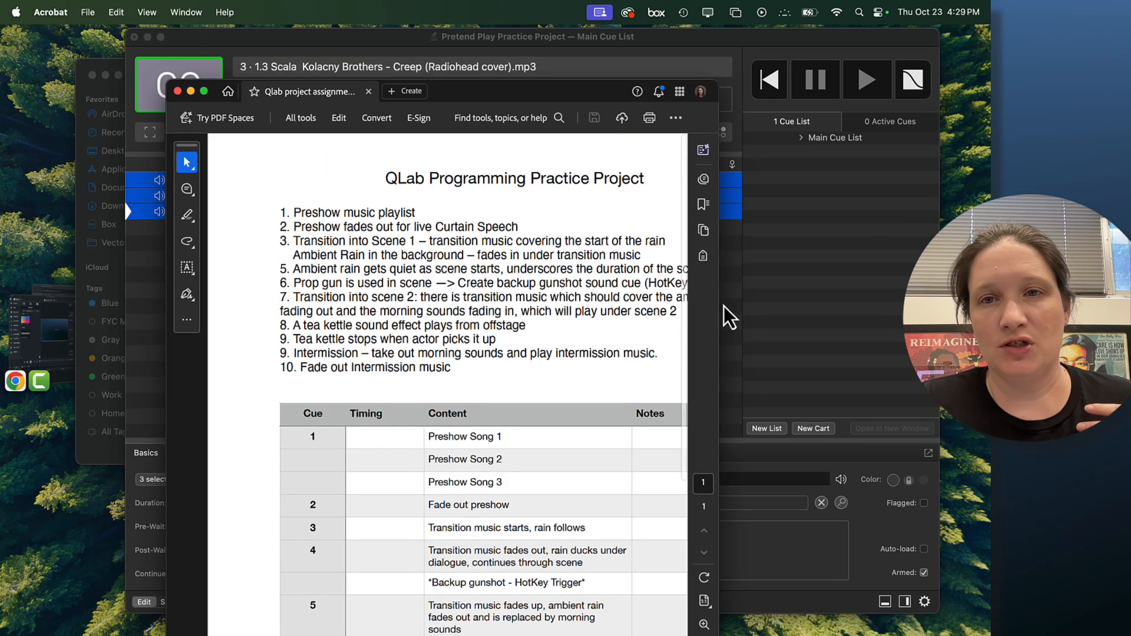
drag(716, 303, 872, 305)
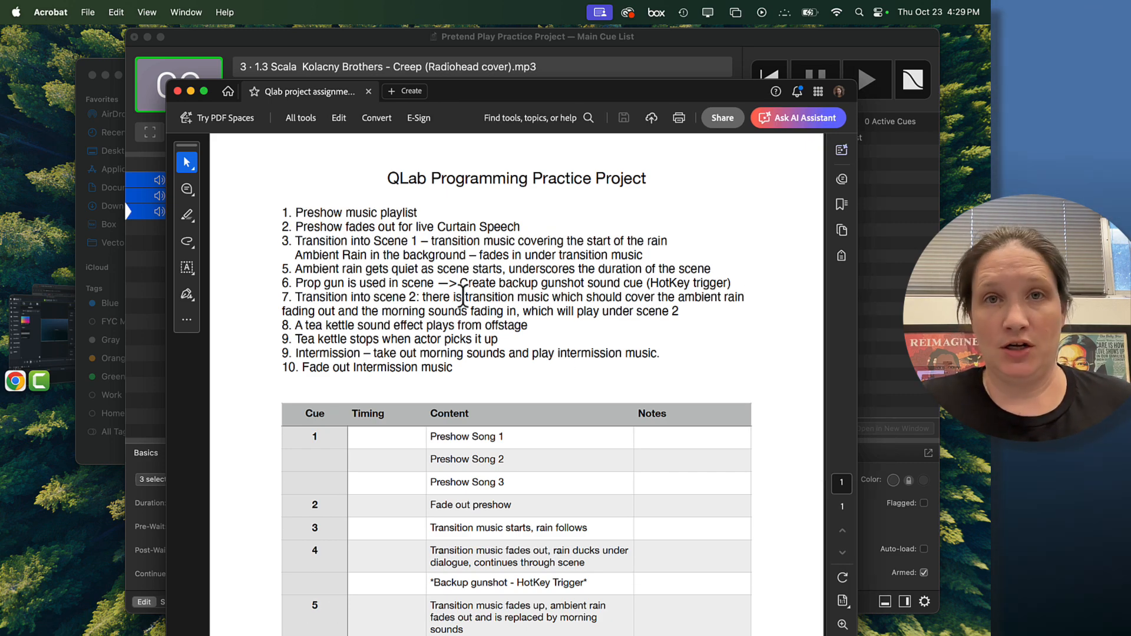
drag(490, 96, 370, 319)
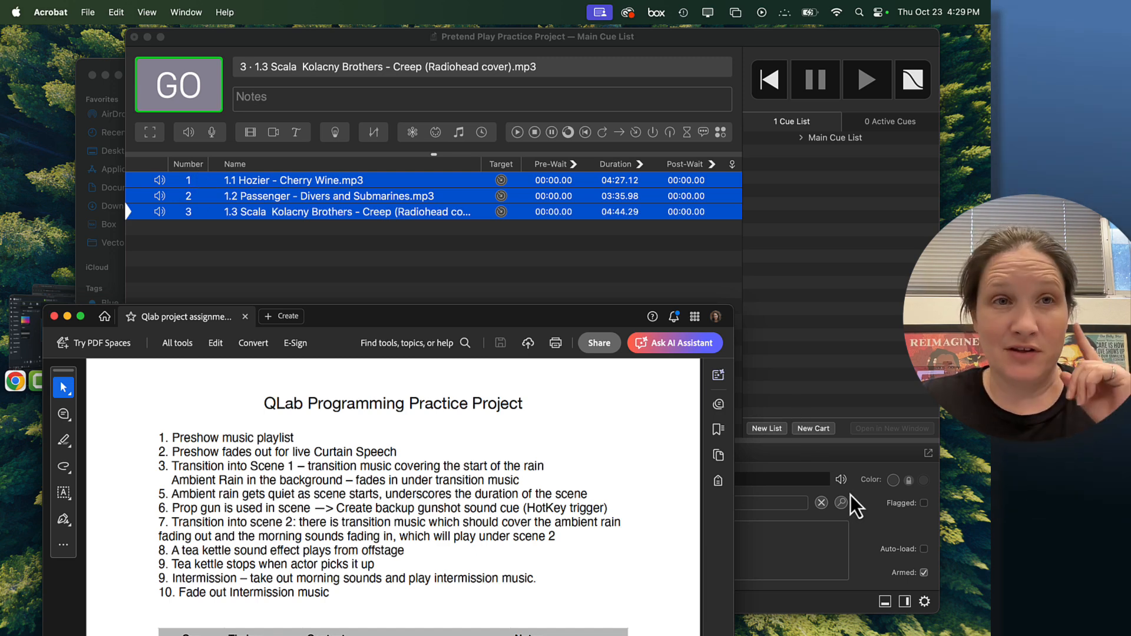
click(666, 38)
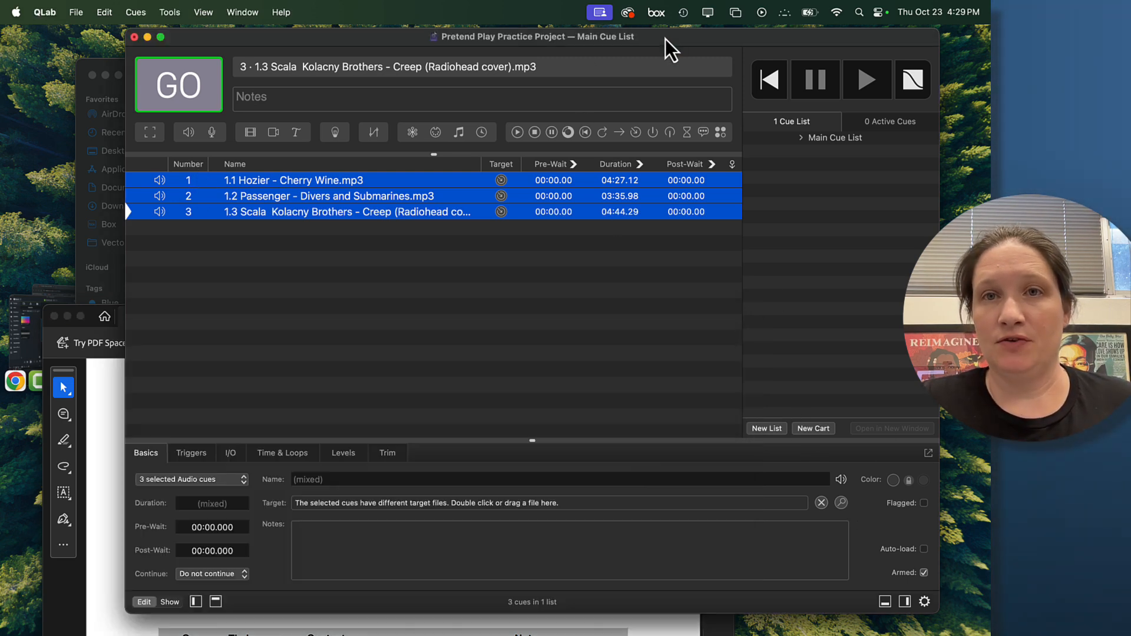
Step: Turn off auto-numbering of new cues in the workspace's general settings
click(924, 602)
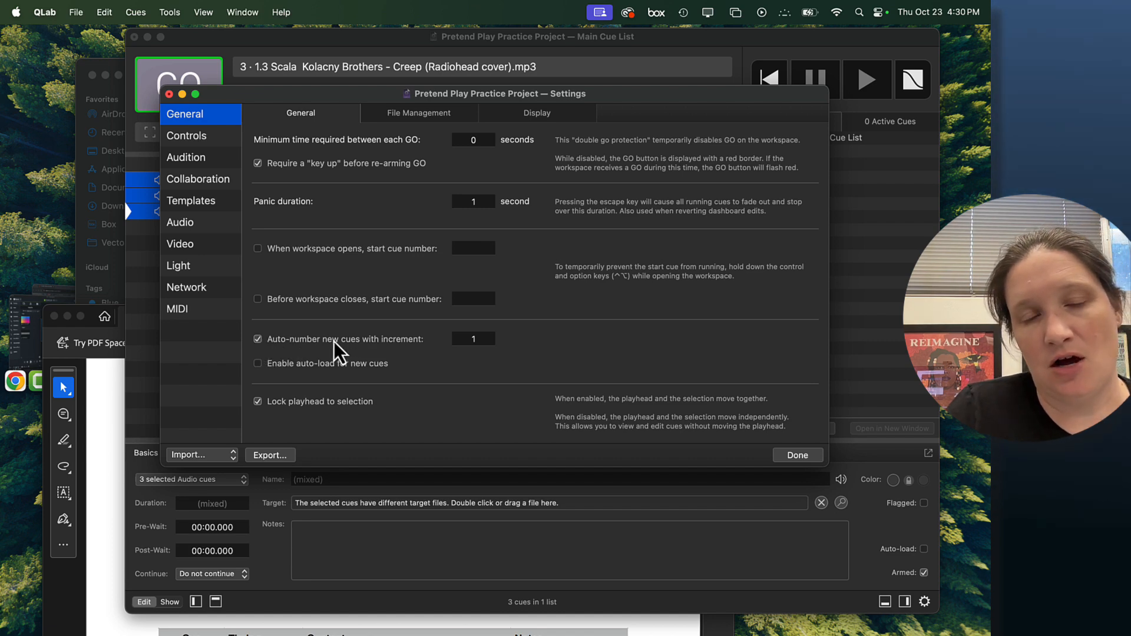
click(257, 340)
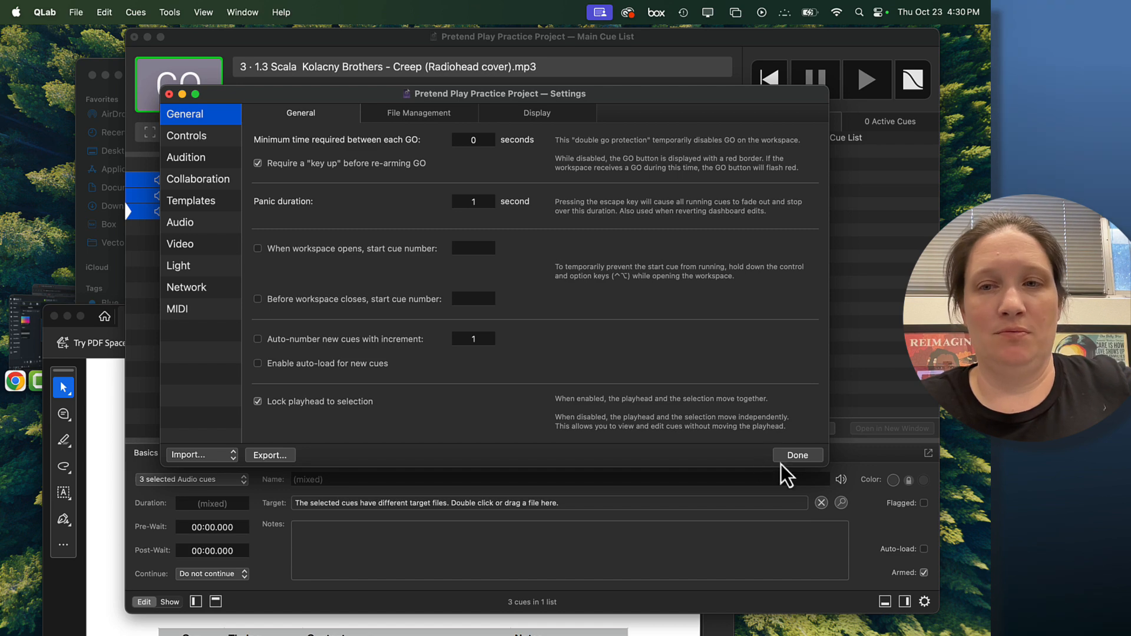
click(794, 457)
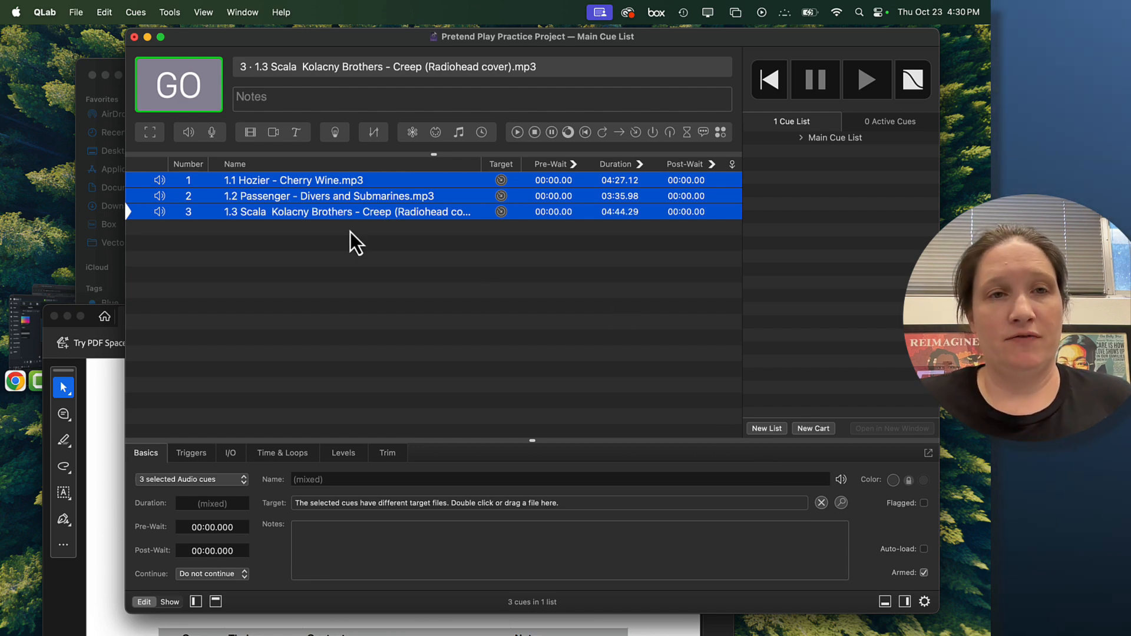
Step: Clear the cue numbers of the three audio cues 1.1, 1.2 and 1.3
click(189, 181)
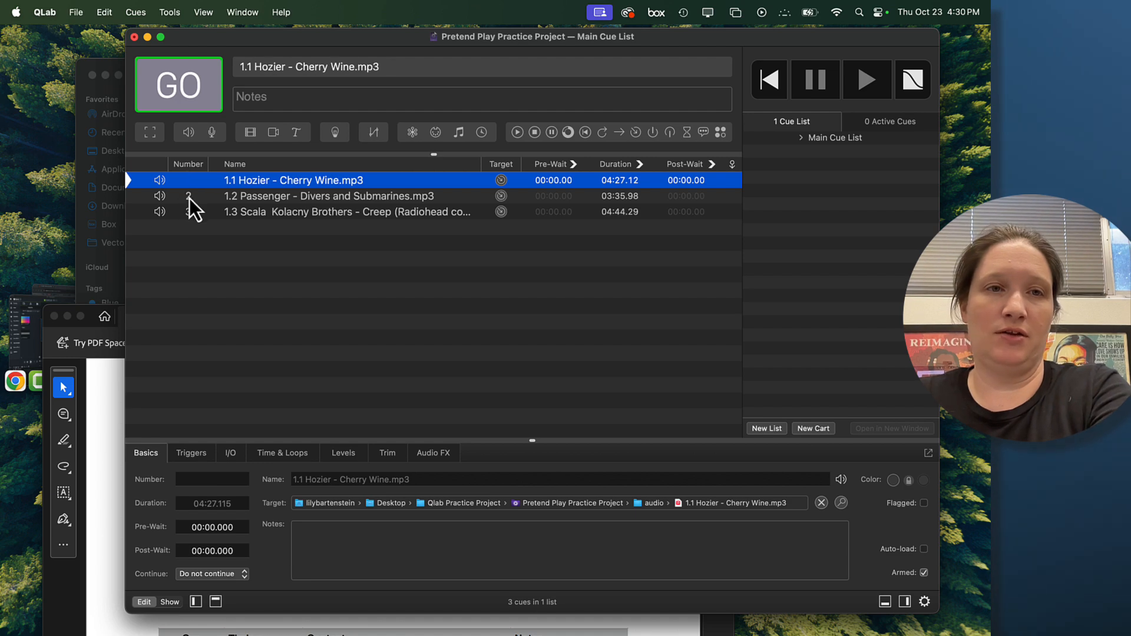
click(186, 197)
click(189, 212)
click(194, 242)
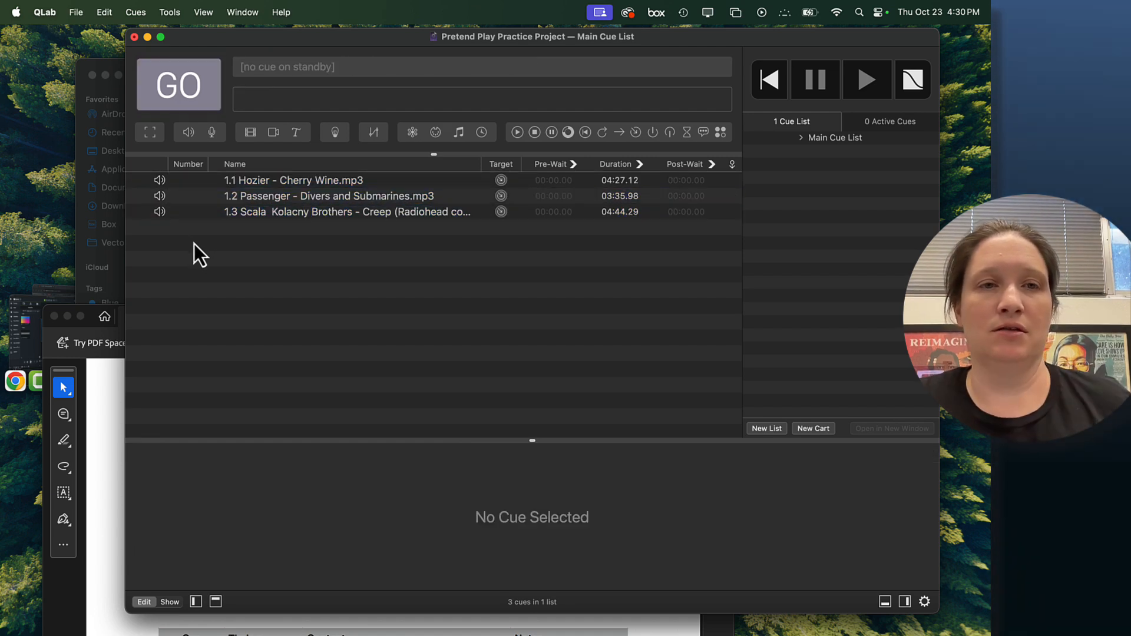
Step: Group the three audio cues into one group cue named Preshow and number it 1
click(200, 186)
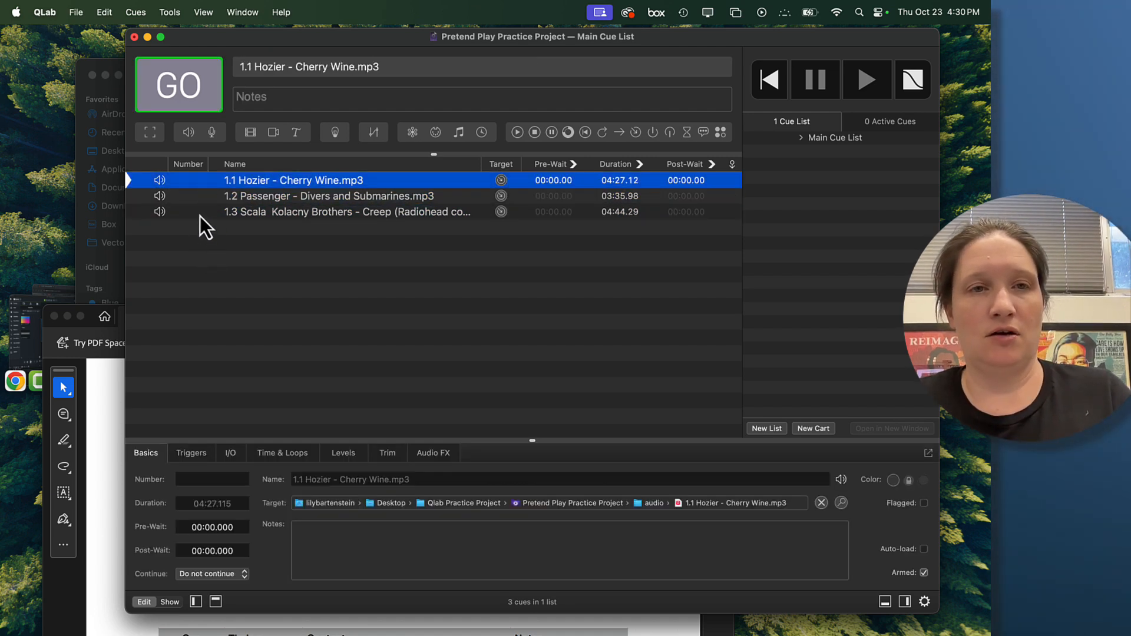
key(super+a)
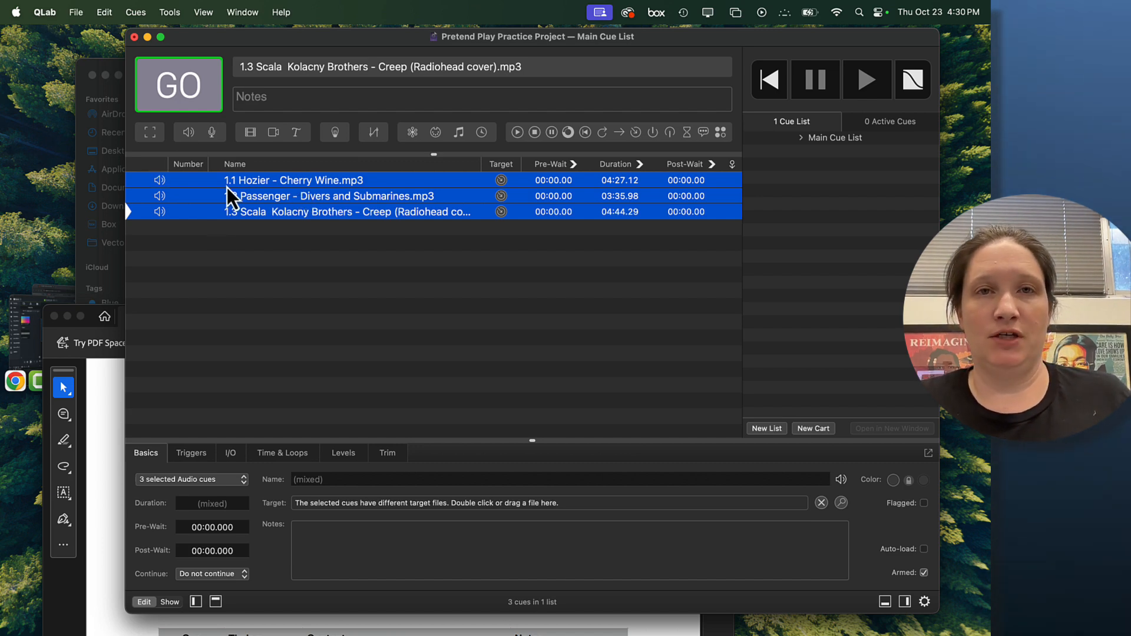
click(152, 140)
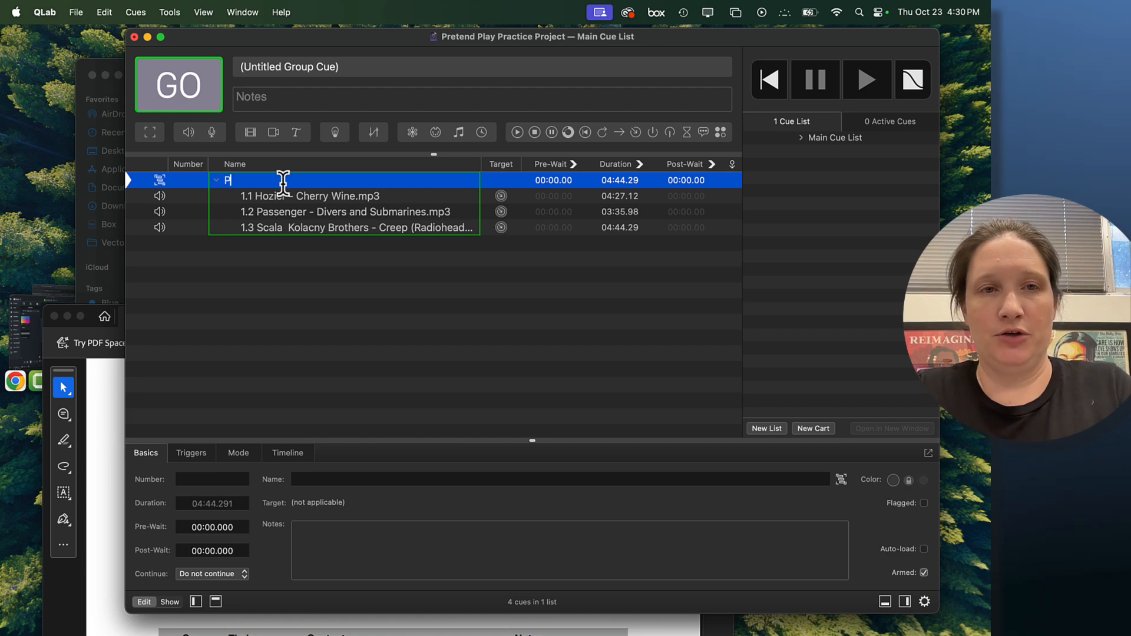
click(283, 180)
text(Preshow)
key(Return)
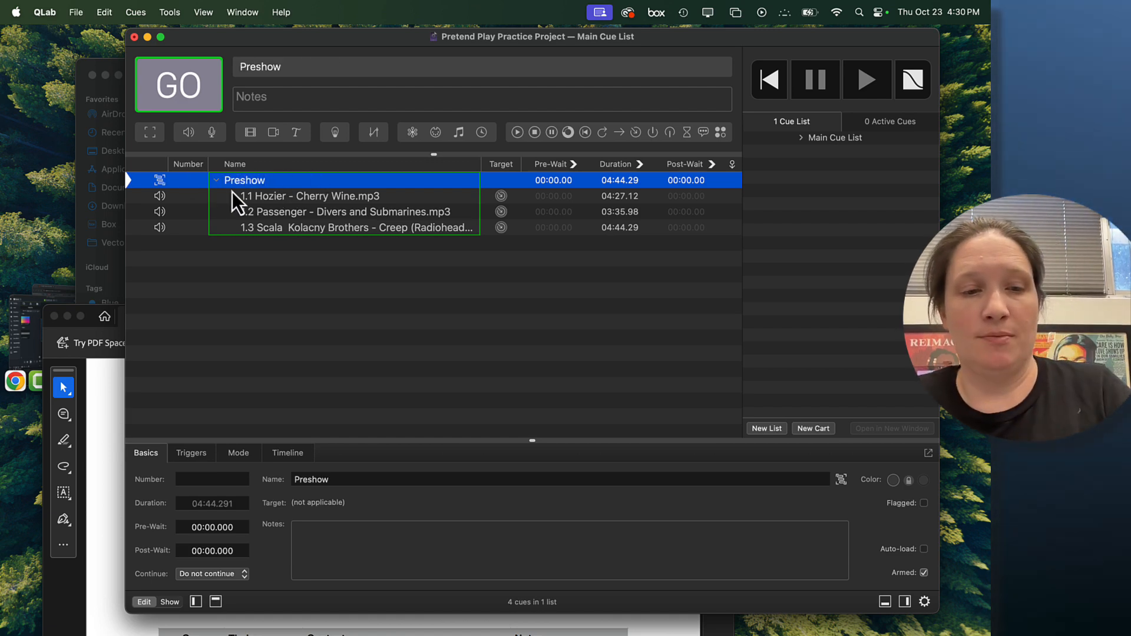
click(277, 316)
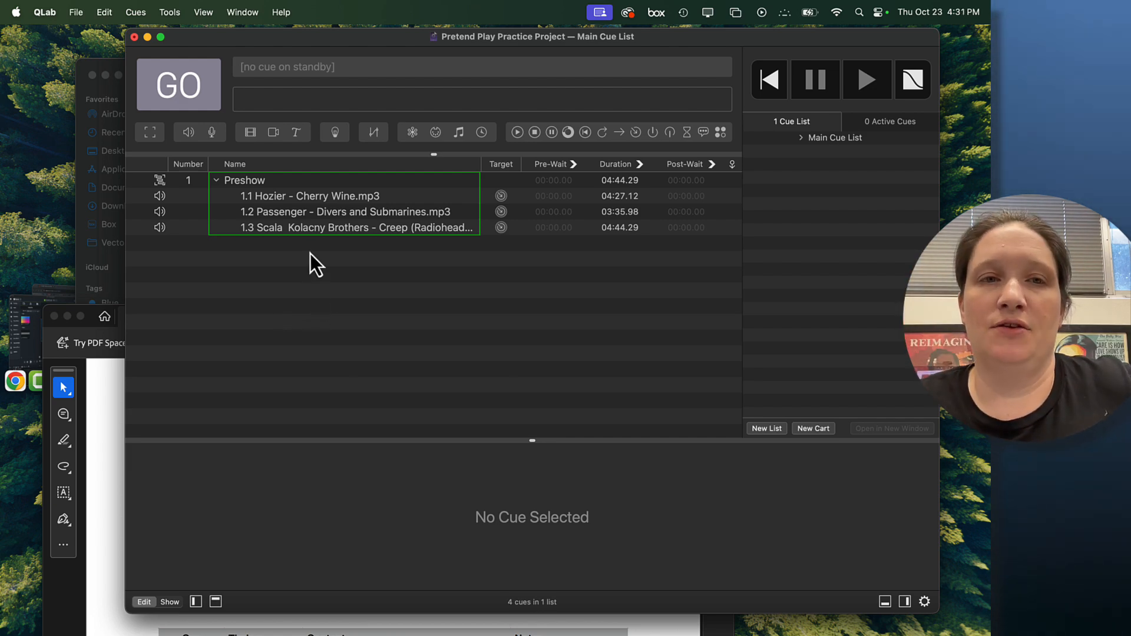
Step: Play the Preshow group, check its tracks among the active cues, and stop the playback
click(302, 187)
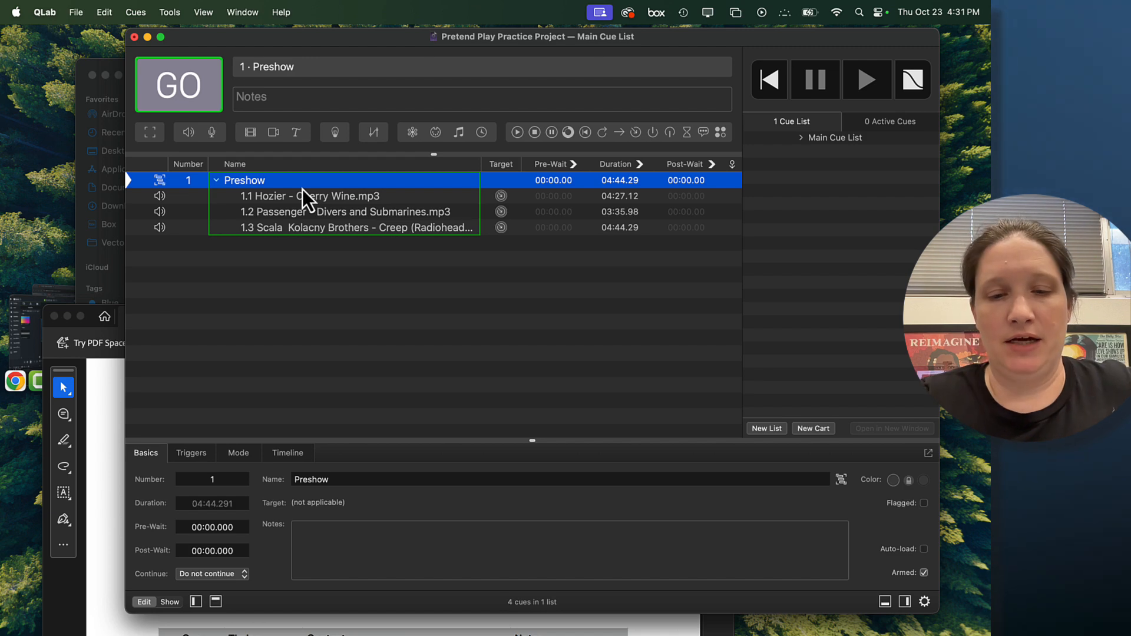
key(space)
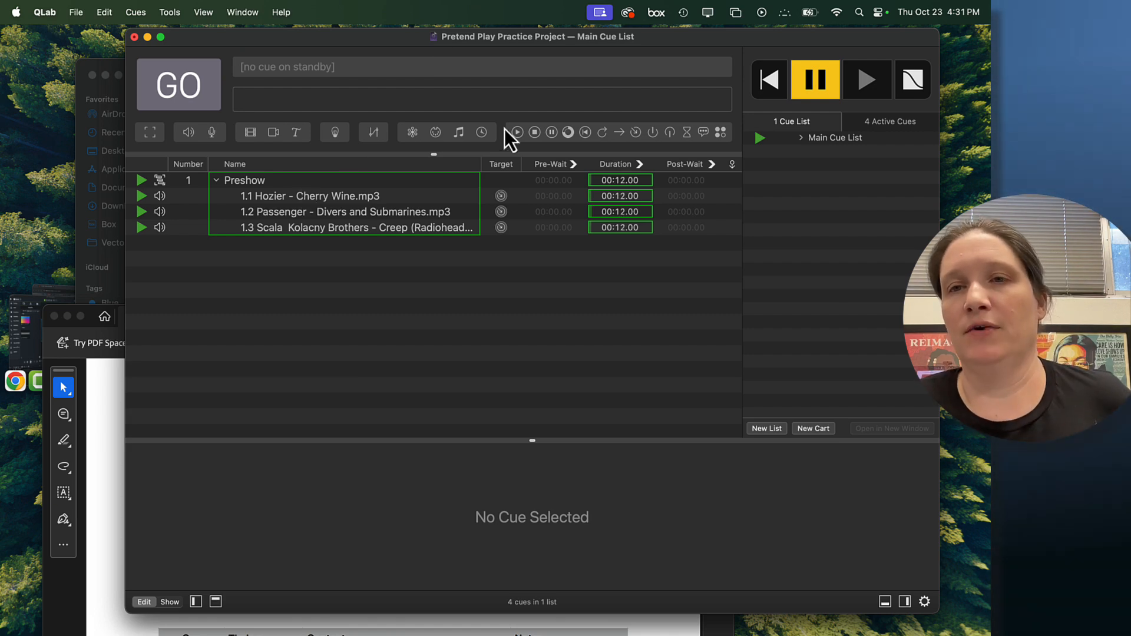
click(891, 123)
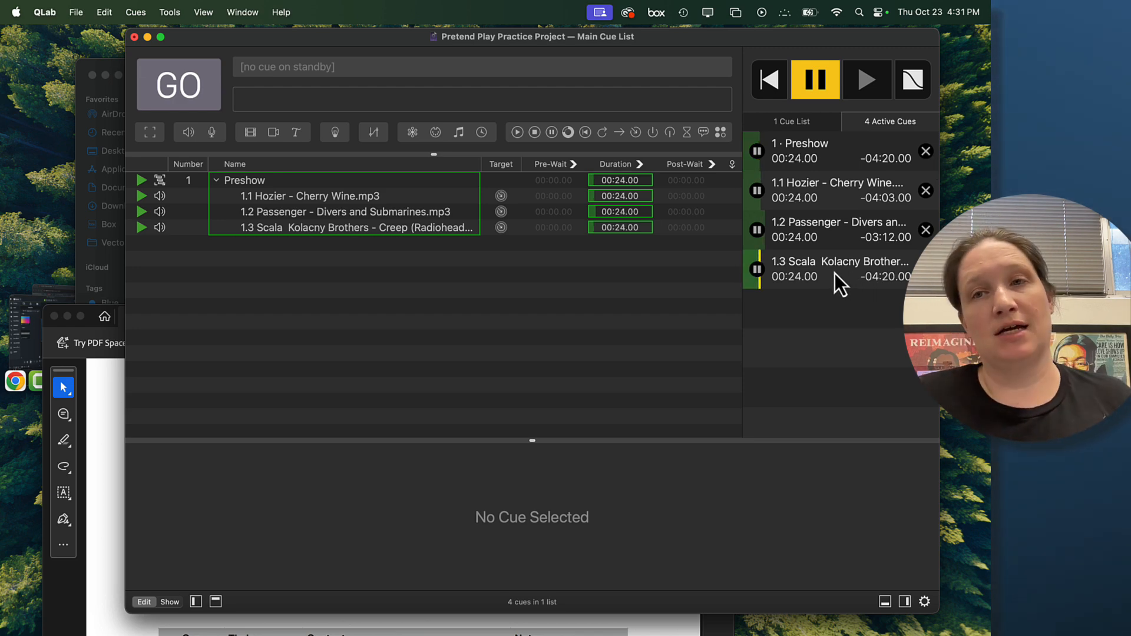
click(924, 154)
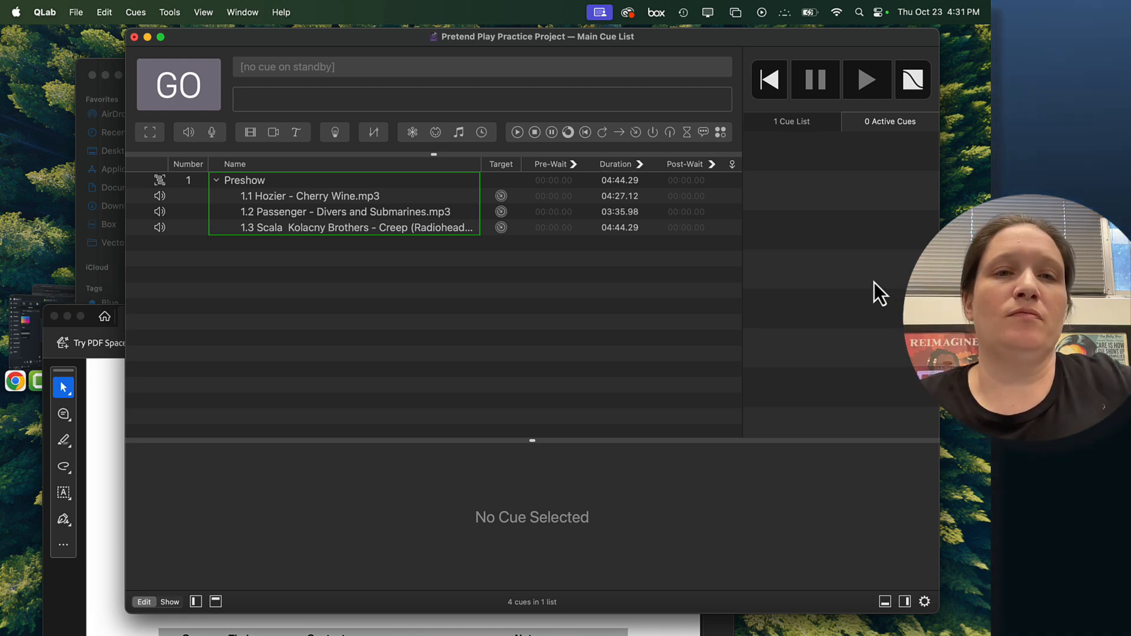
Step: Compare the inspector settings of the Preshow group with those of its audio tracks, including the available group modes
click(318, 198)
click(328, 215)
click(334, 183)
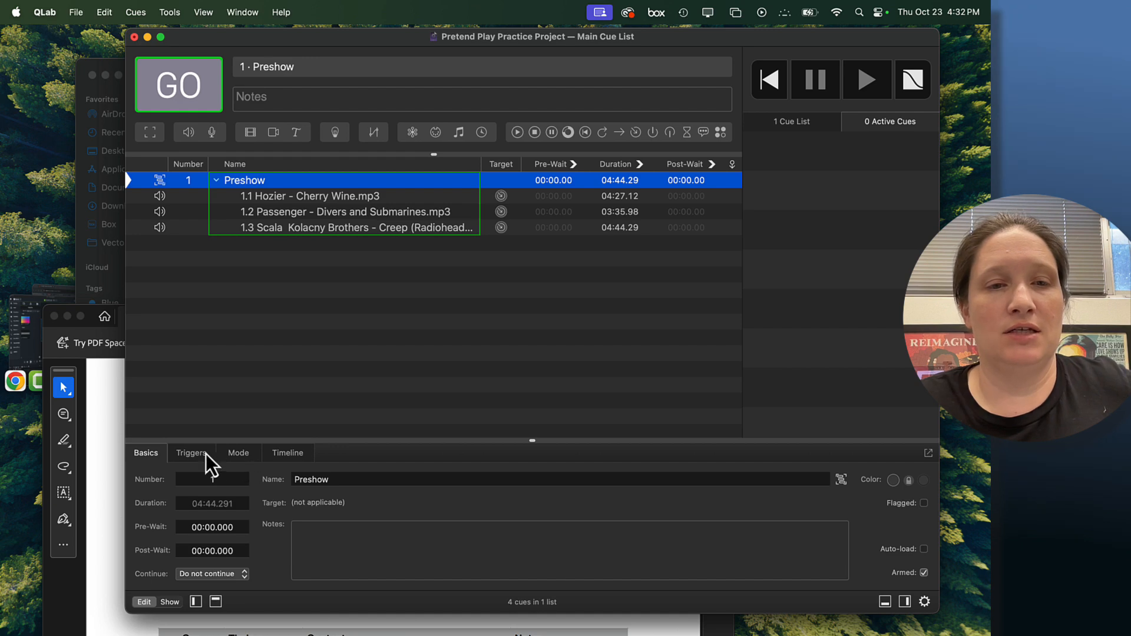
click(263, 200)
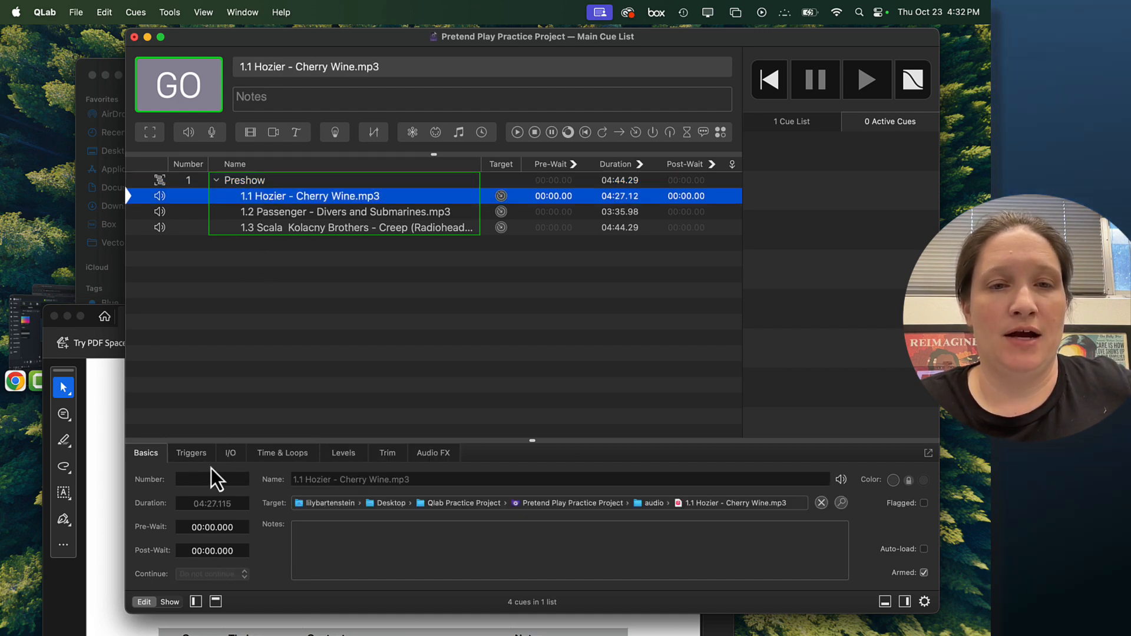
click(251, 182)
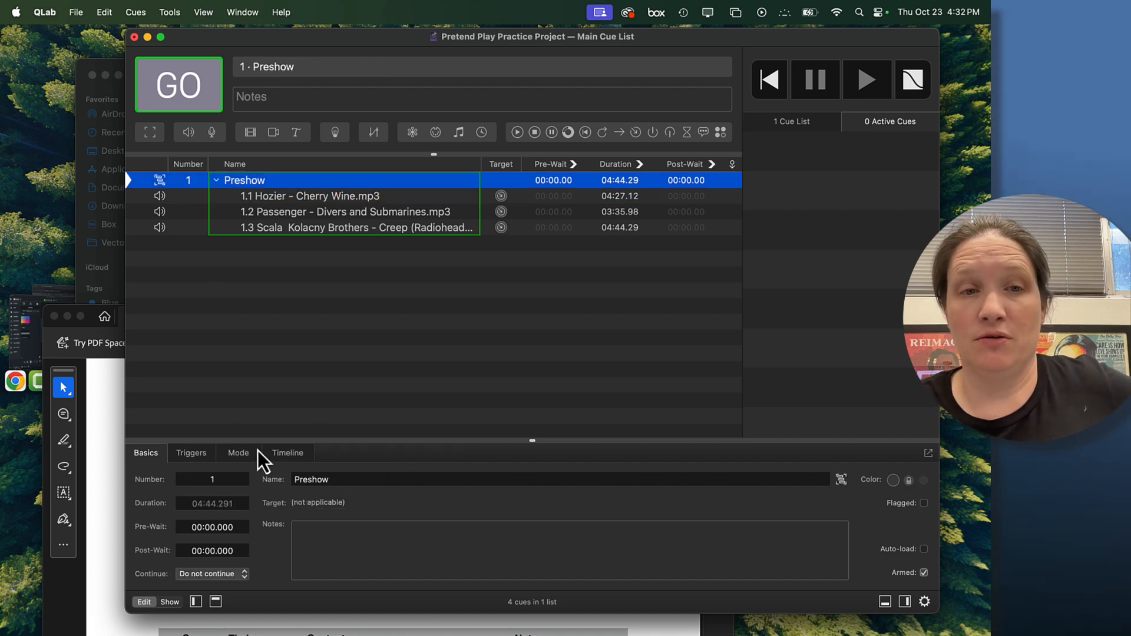
click(223, 454)
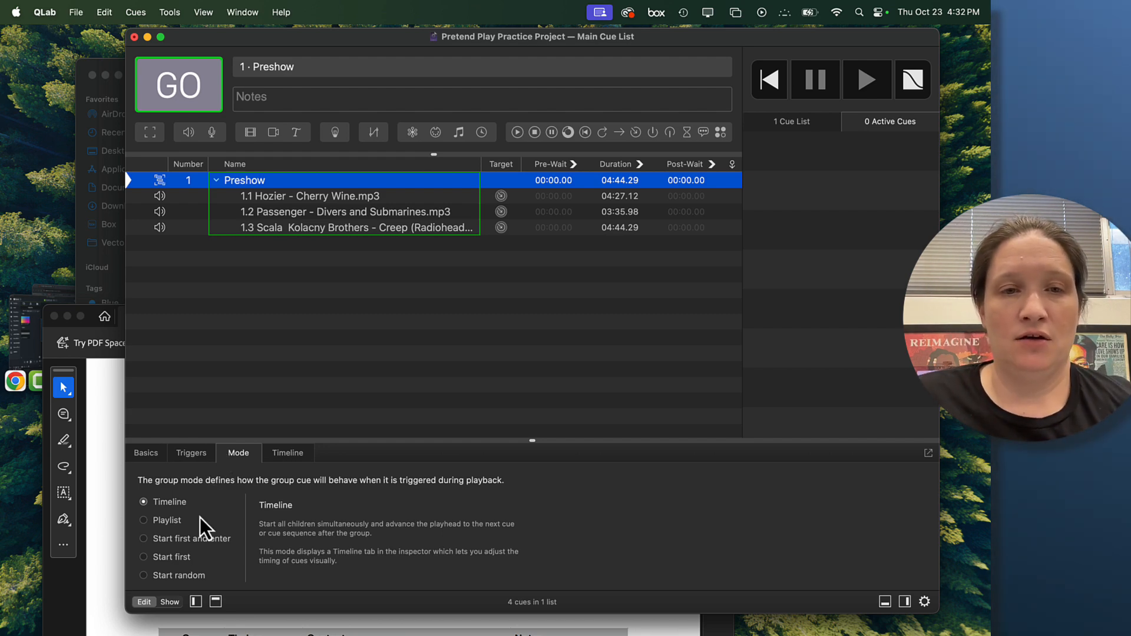
Step: Try shifting track 1.2 later along the Preshow group's timeline and return it to the start
click(284, 455)
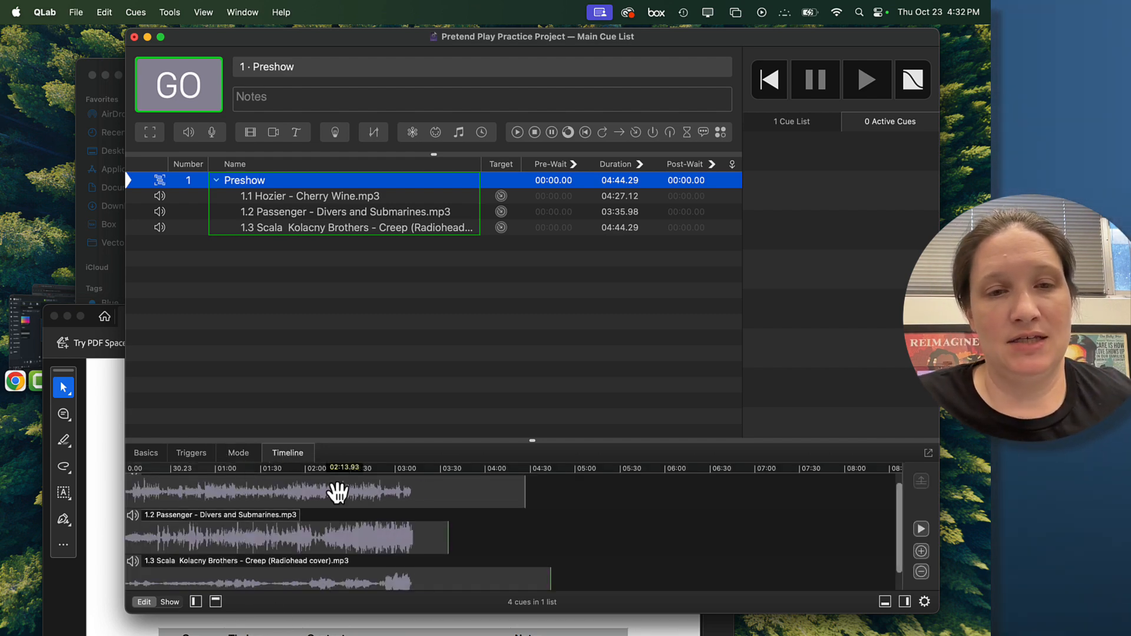
scroll(328, 551, down, 1)
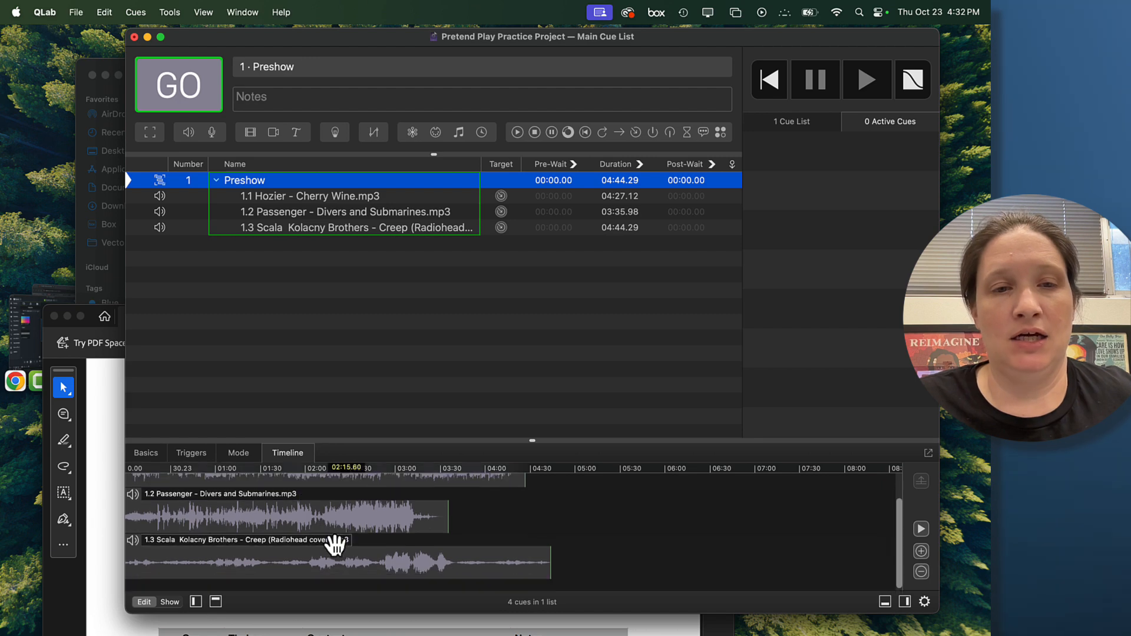
scroll(327, 537, up, 2)
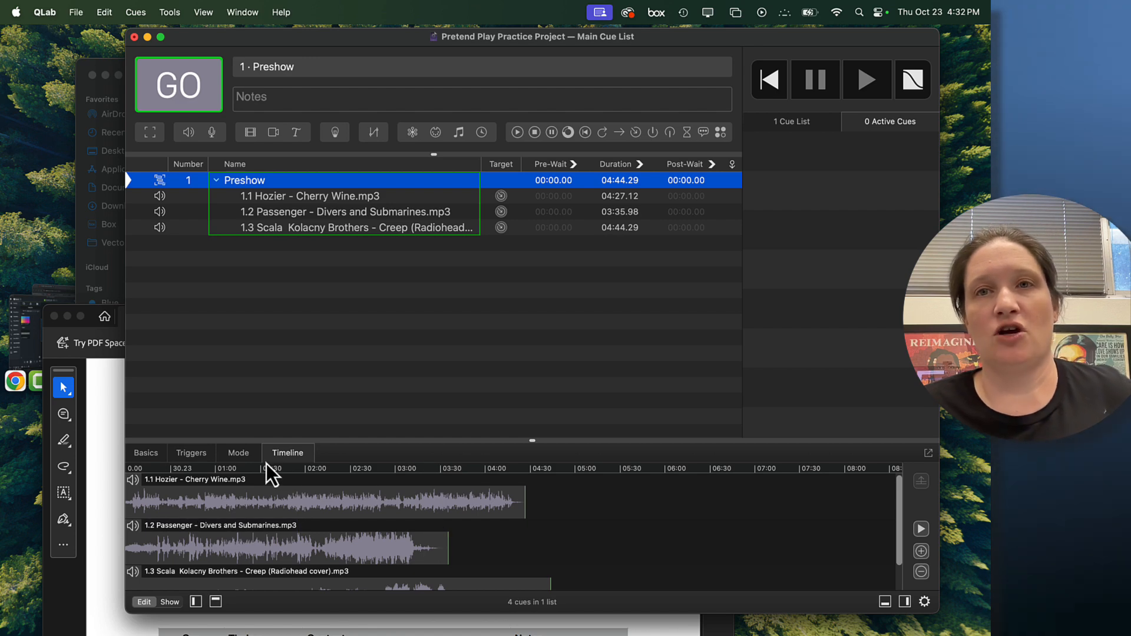
drag(296, 545, 405, 560)
drag(470, 548, 165, 530)
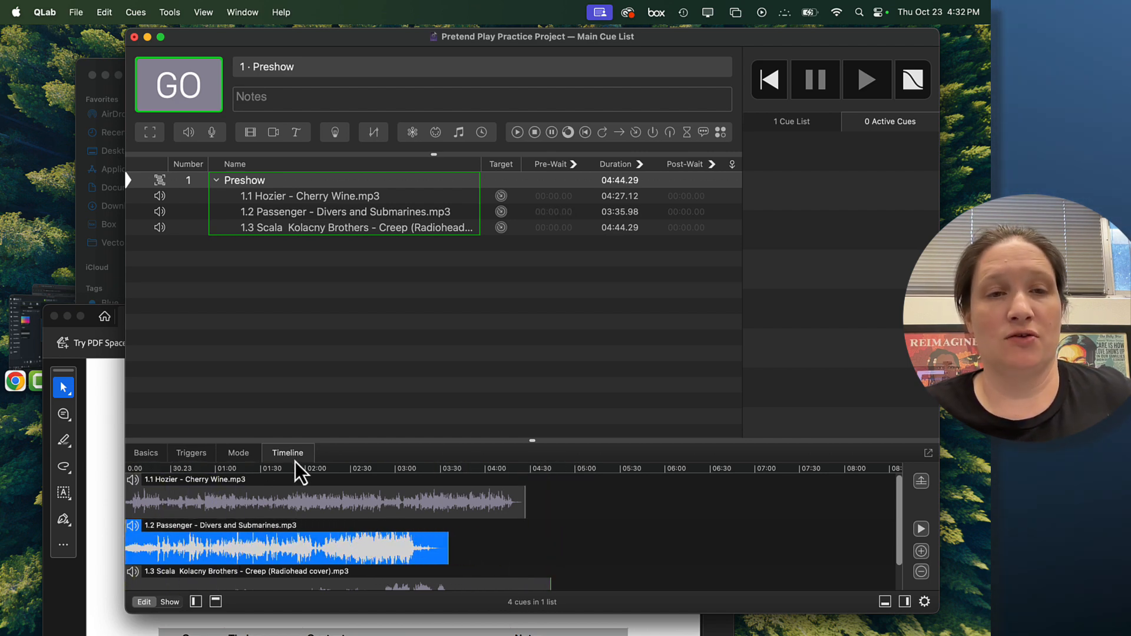
Step: Set the Preshow group's mode to Playlist and make the playlist loop until stopped
click(242, 453)
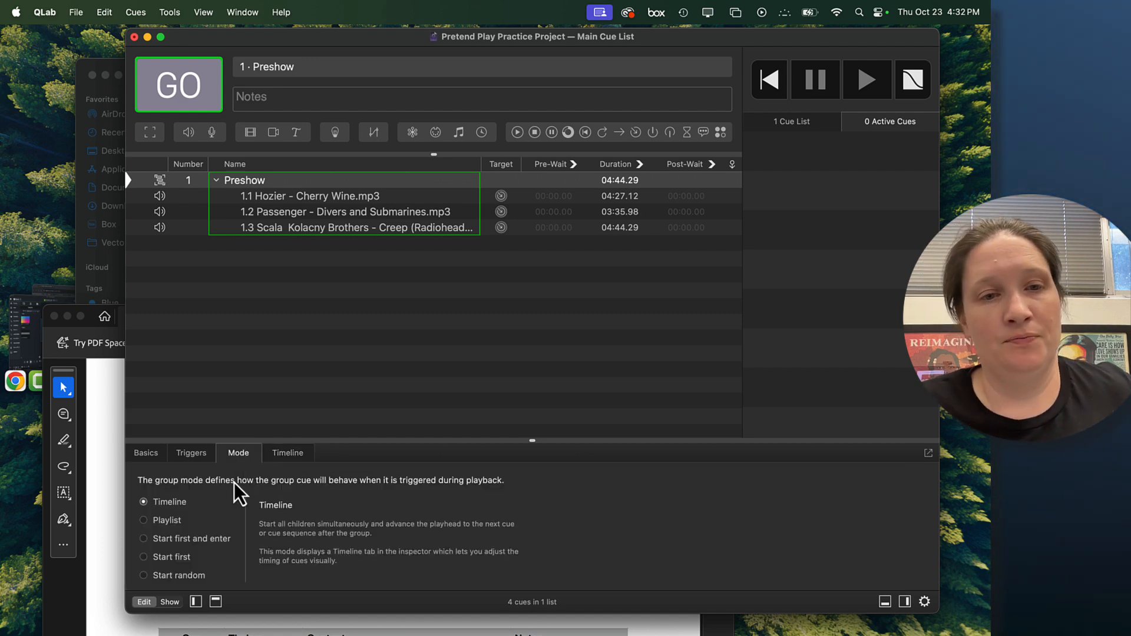
click(147, 520)
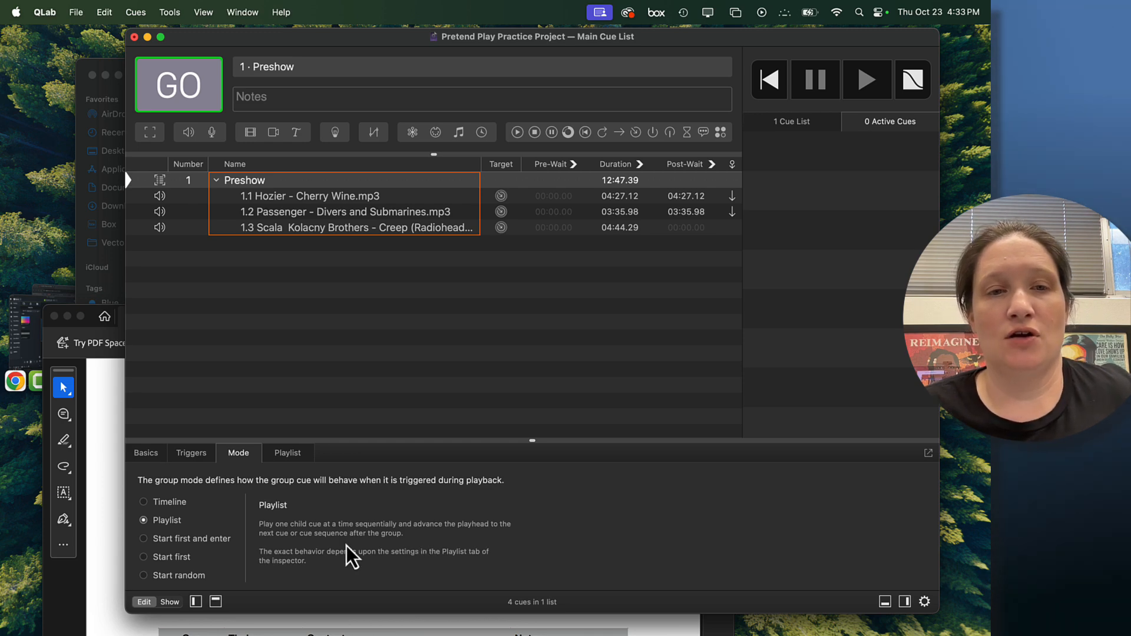
click(287, 453)
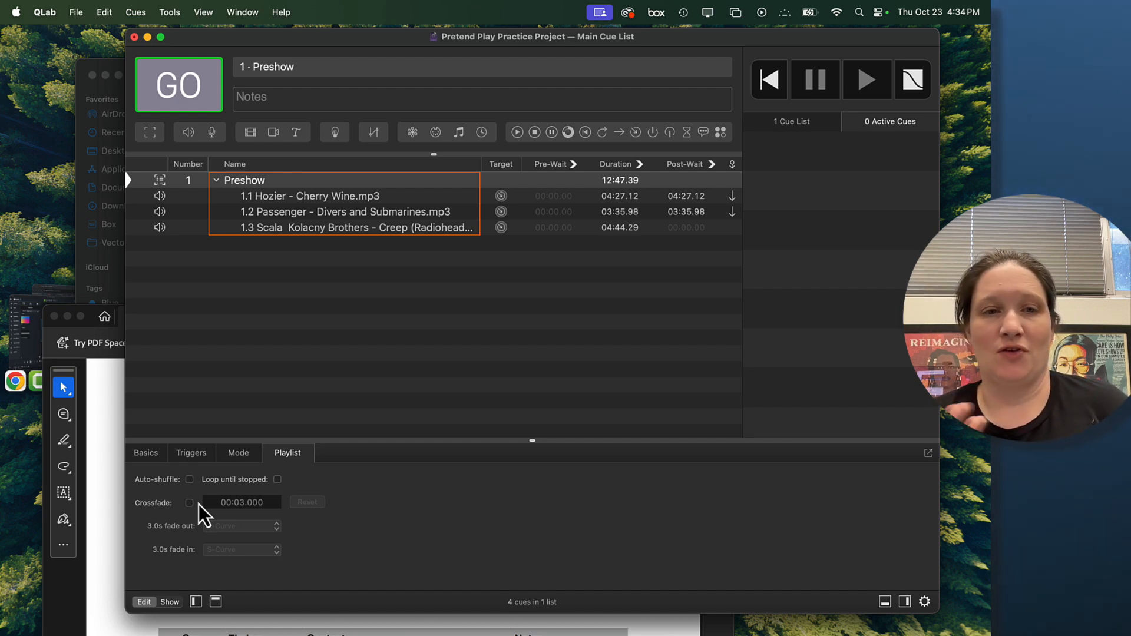
click(277, 479)
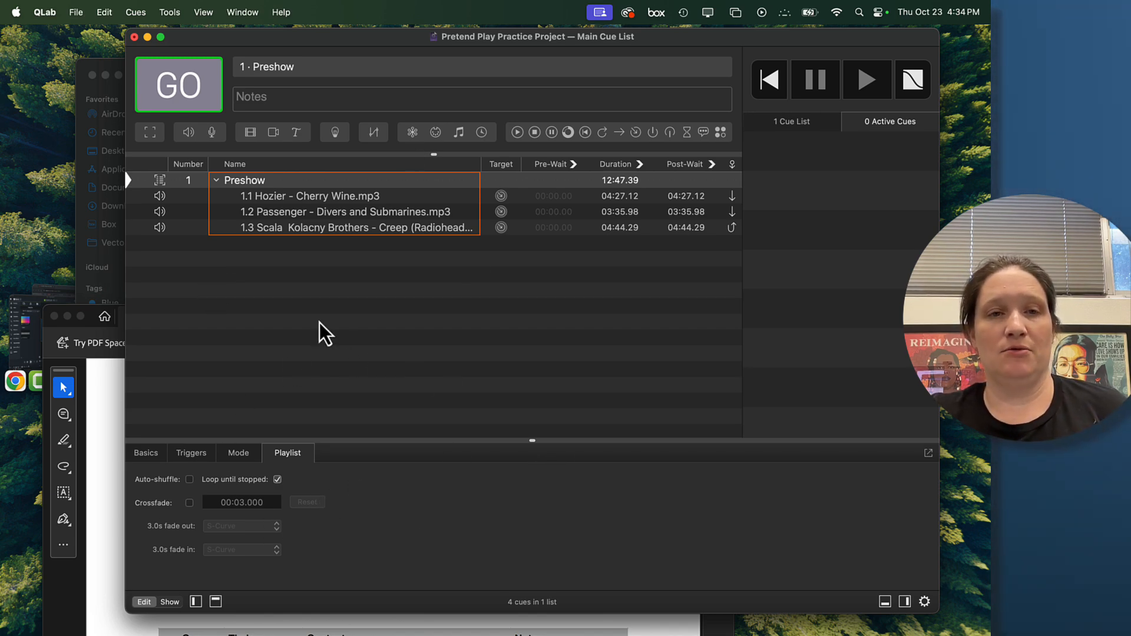
click(239, 454)
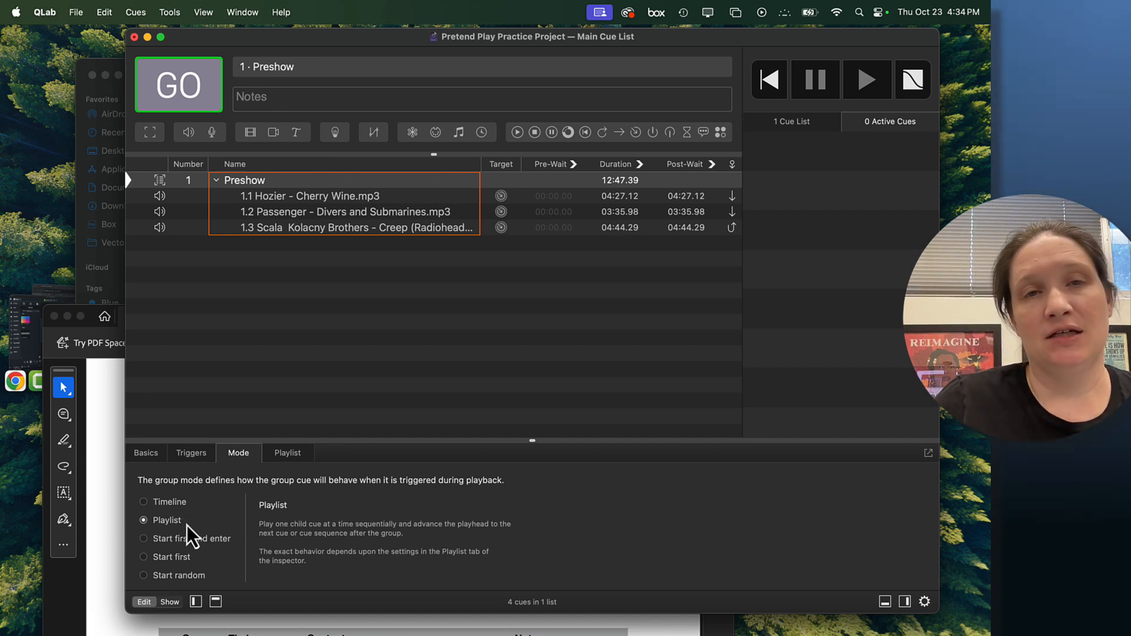
click(285, 454)
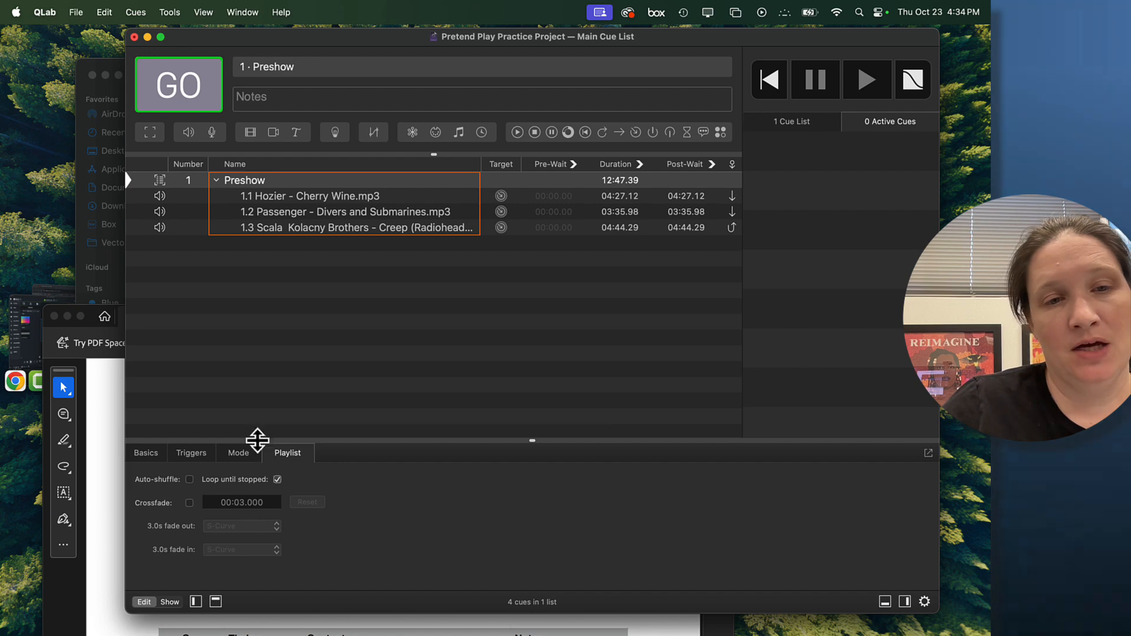
click(242, 458)
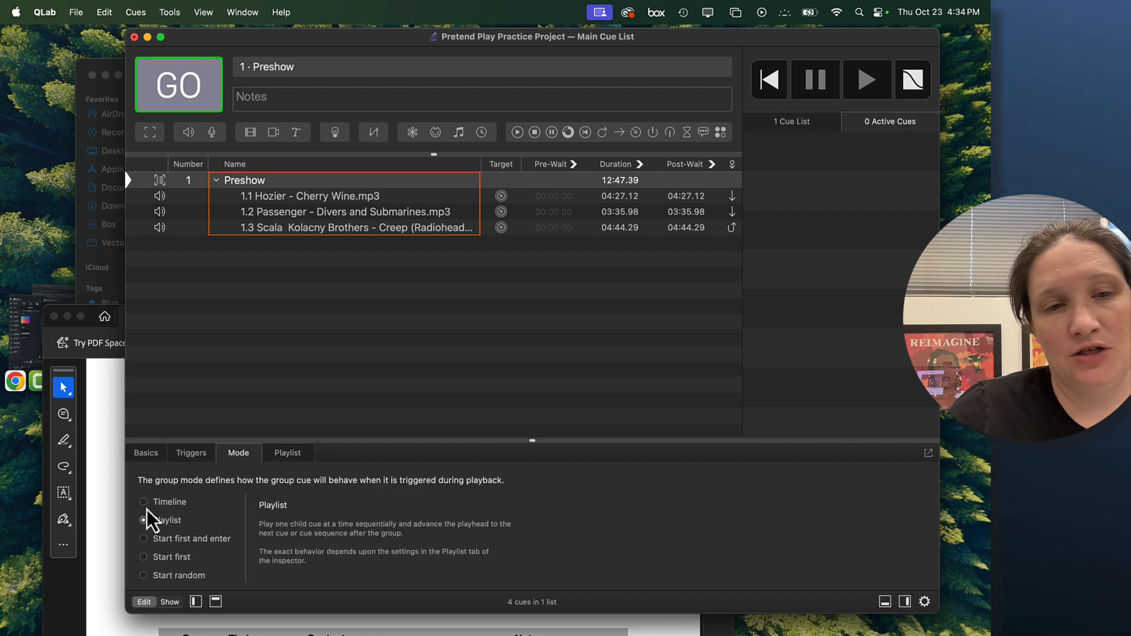
click(294, 455)
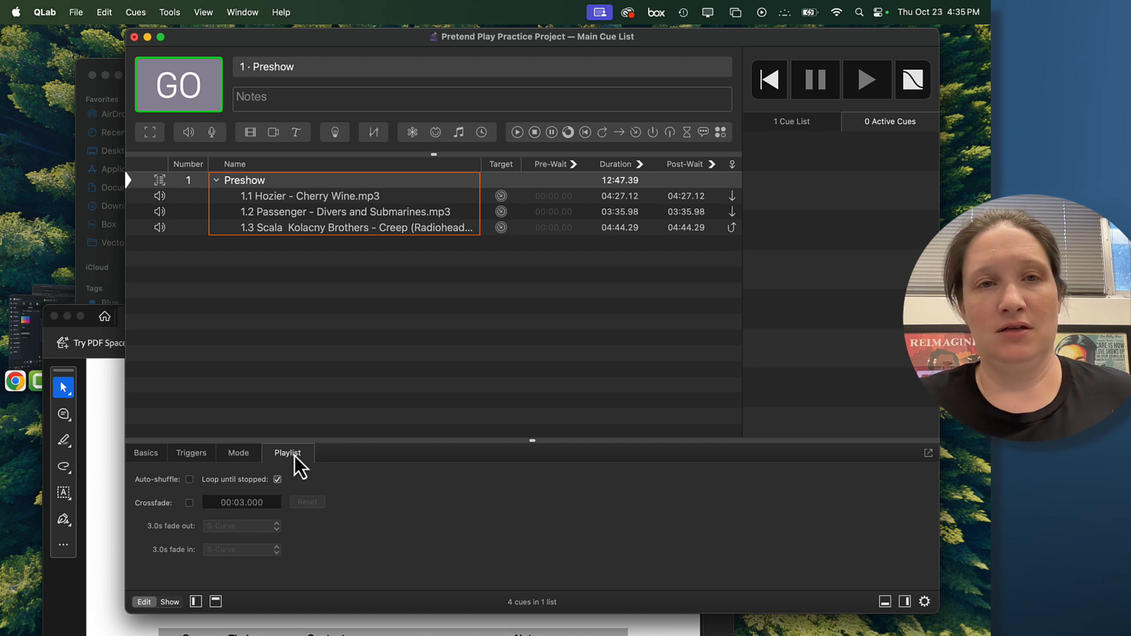
click(297, 303)
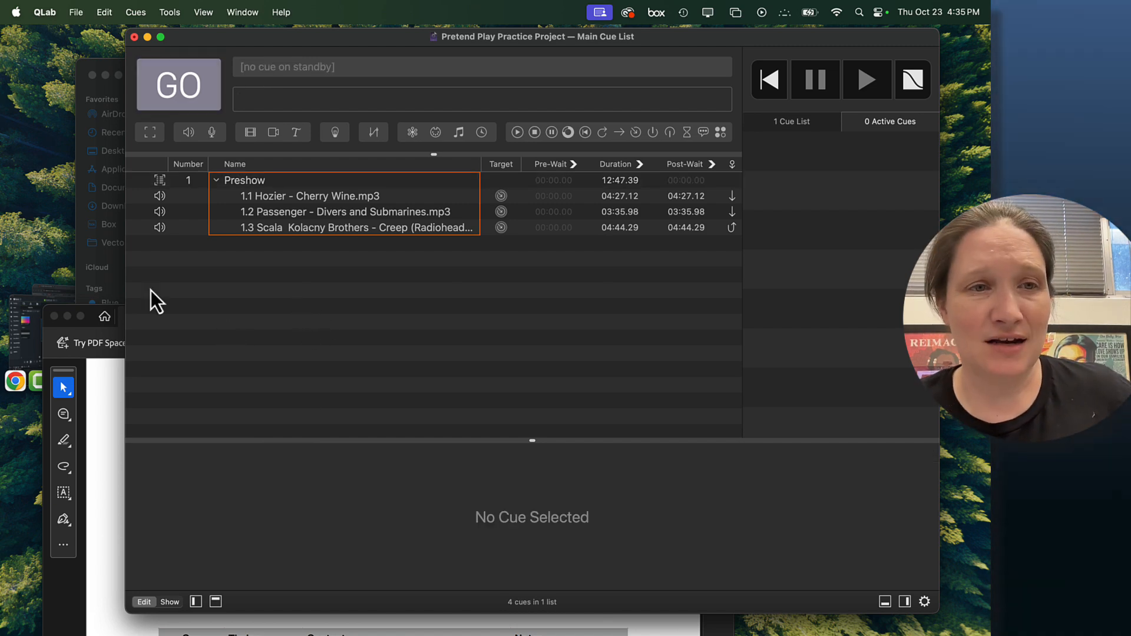
Step: Switch to Acrobat and move the assignment sheet's window higher to read the cue descriptions
click(87, 397)
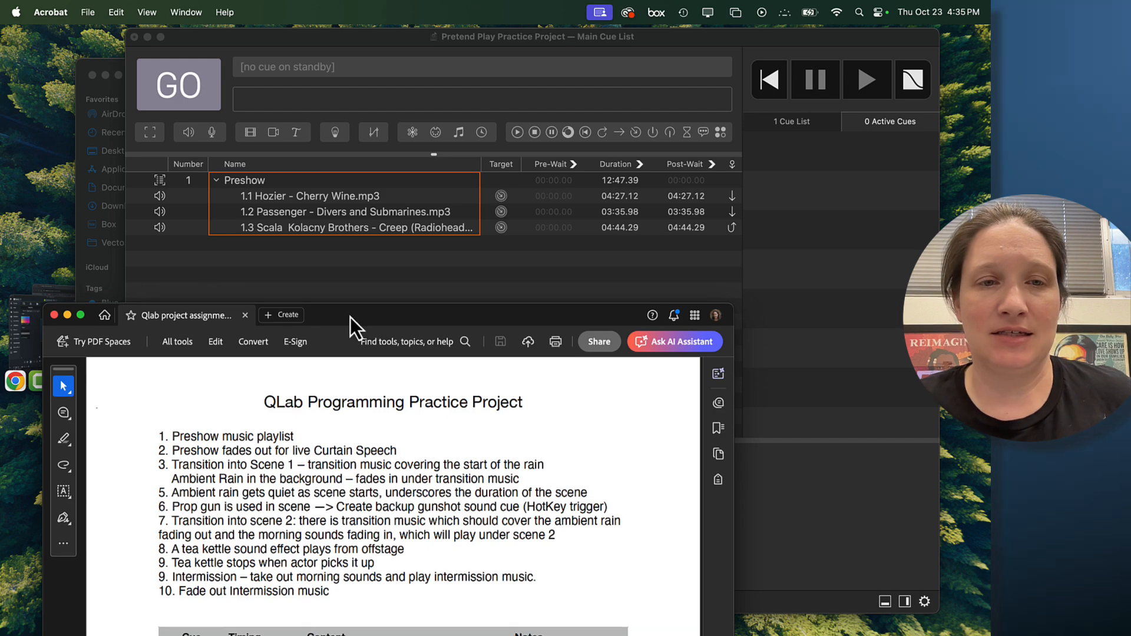
drag(350, 323, 324, 84)
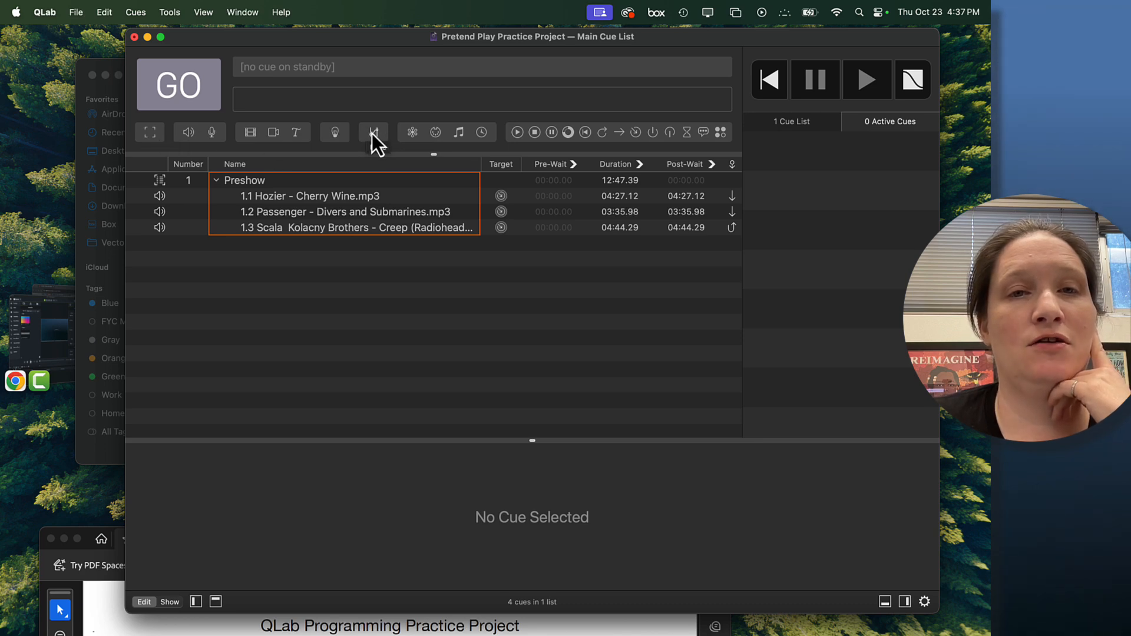
Step: Return to QLab, add a fade cue below the Preshow group and target it to the Preshow cue
drag(374, 133, 243, 285)
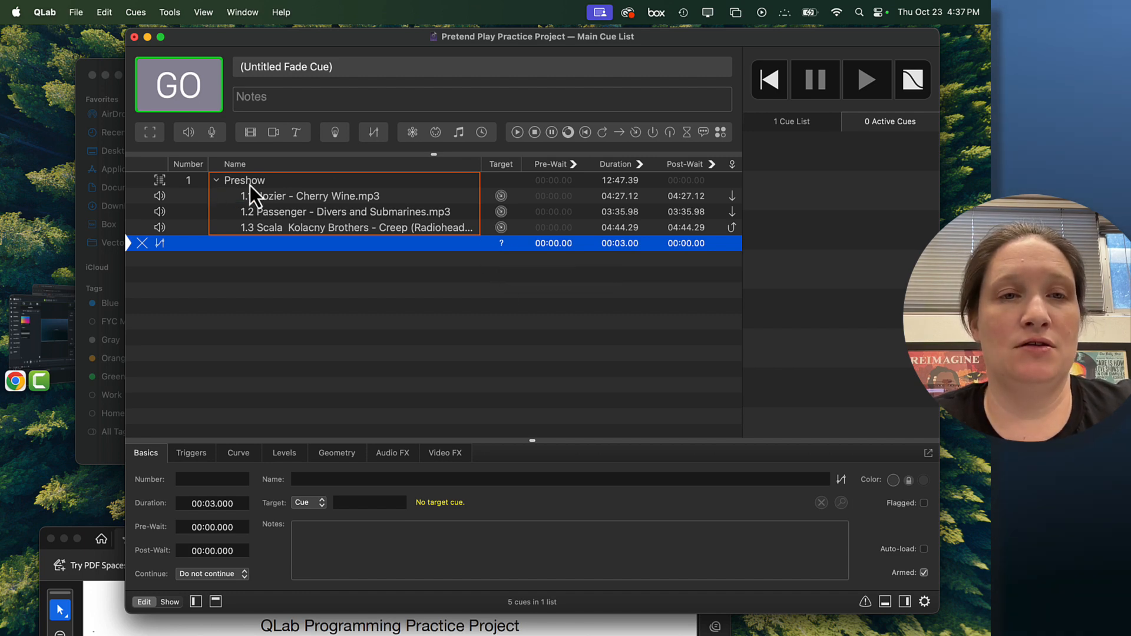
drag(233, 182, 509, 249)
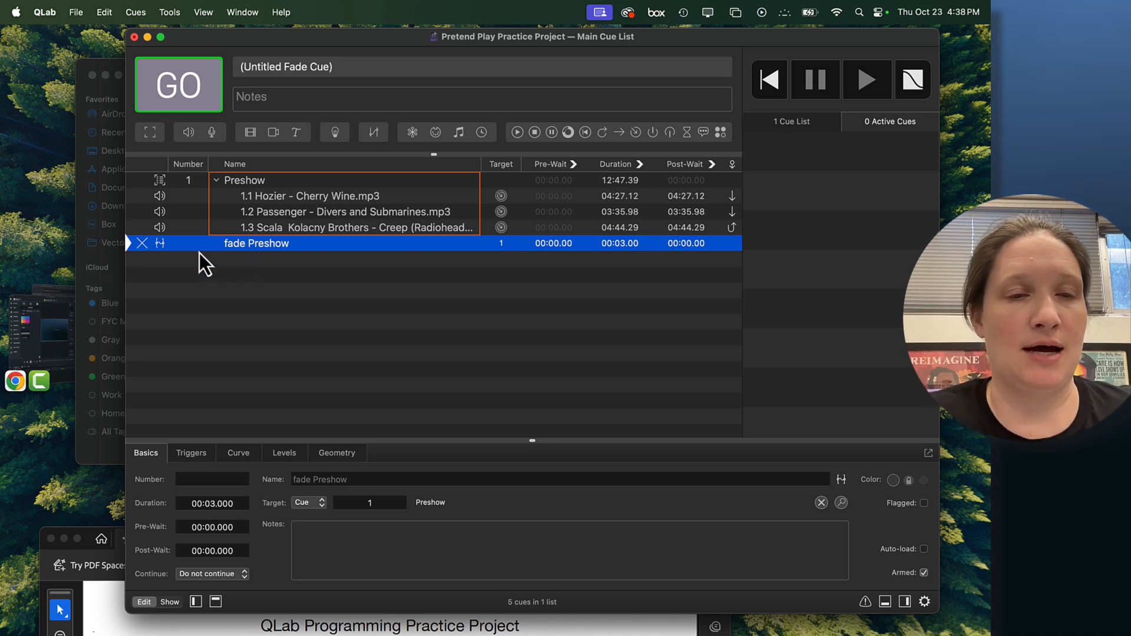
Step: Set the cue number of the fade Preshow cue to 2
mouse_move(140, 242)
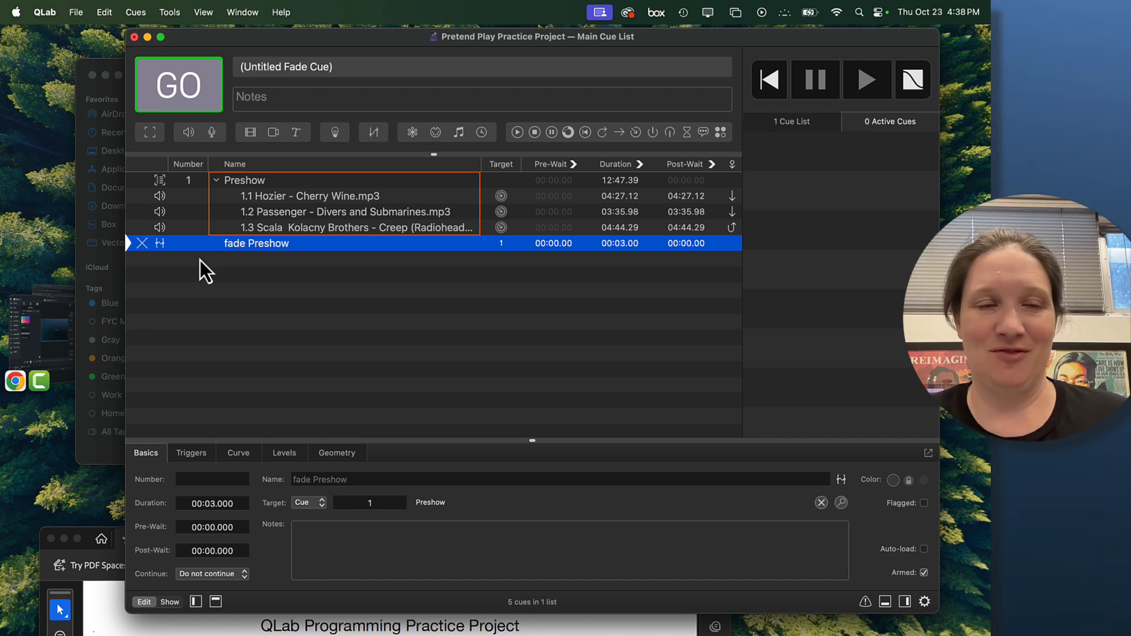
double_click(187, 243)
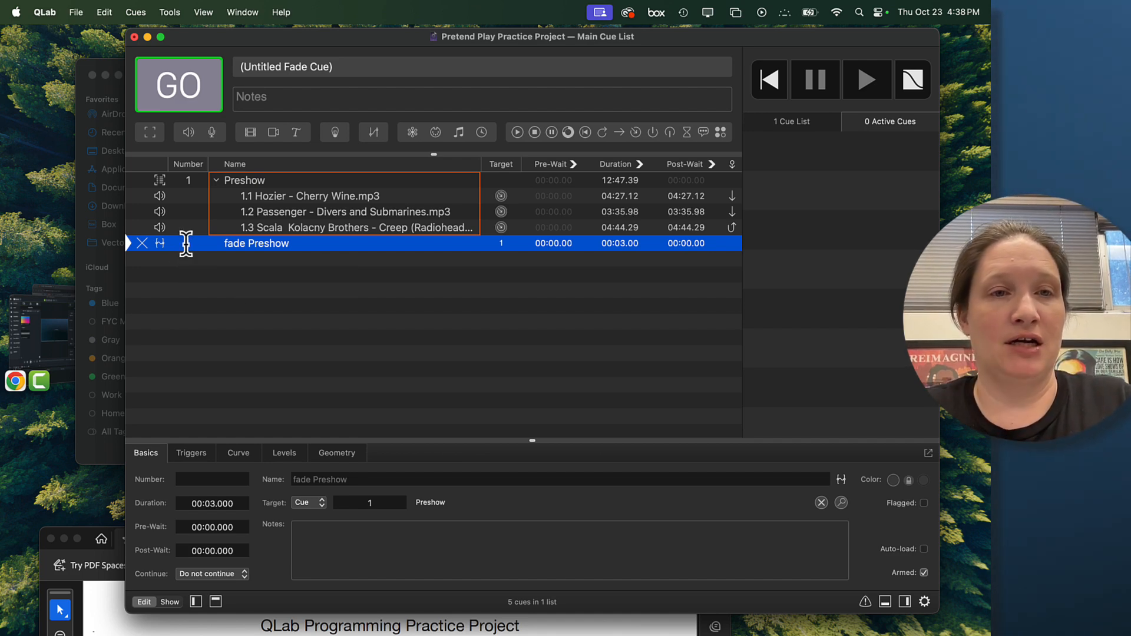
text(2)
click(245, 256)
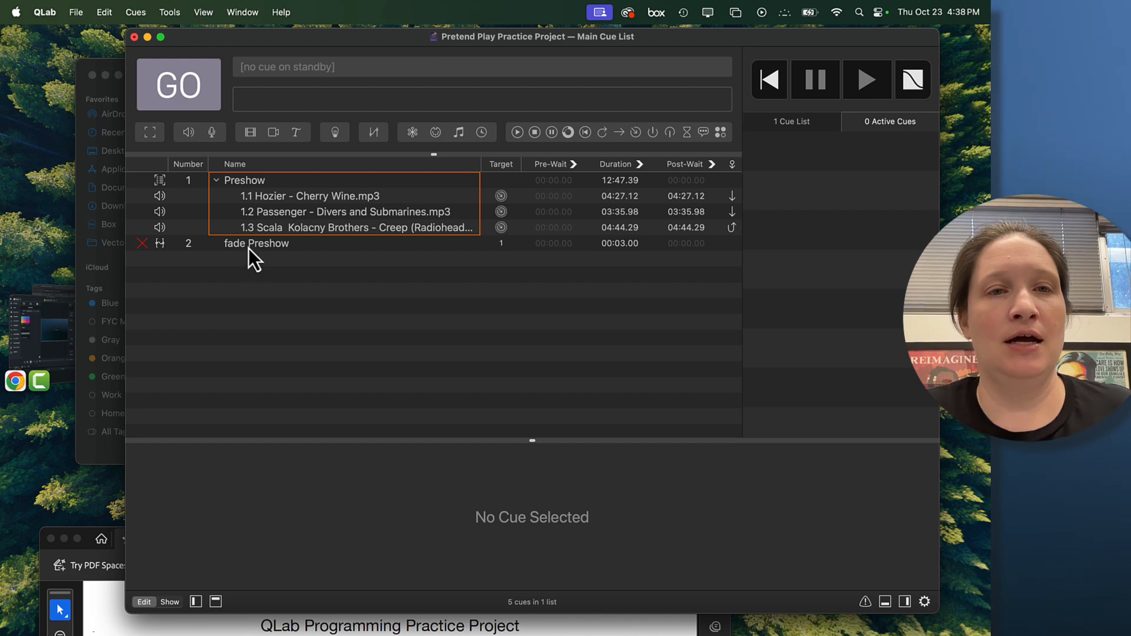
Step: Set the fade cue's main level to -INF and make it stop its target when done
click(249, 247)
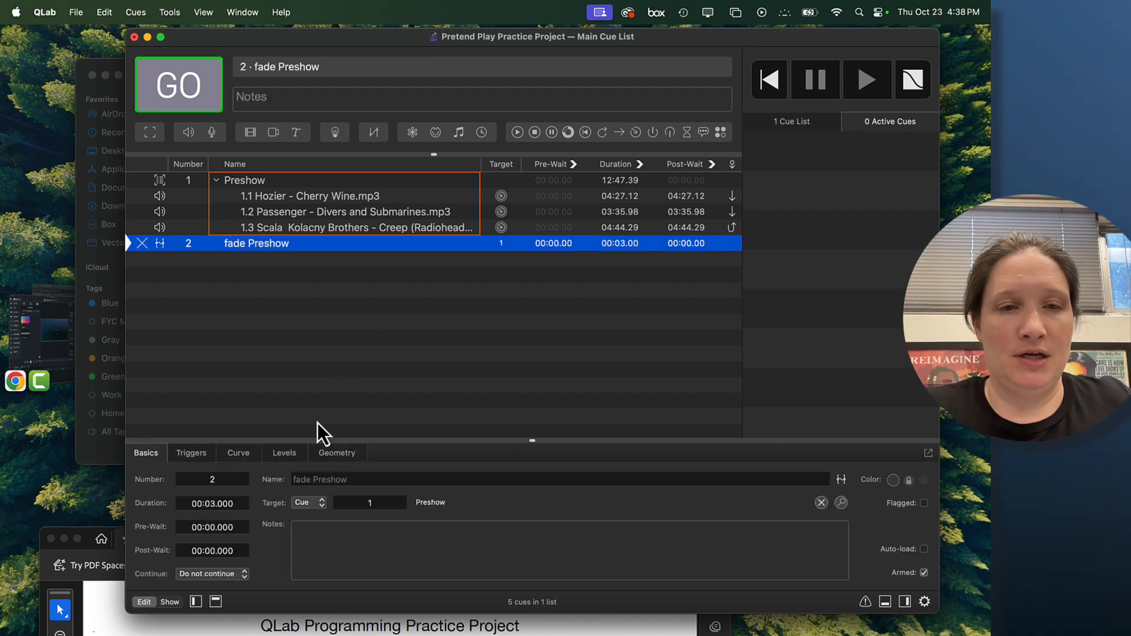
click(284, 454)
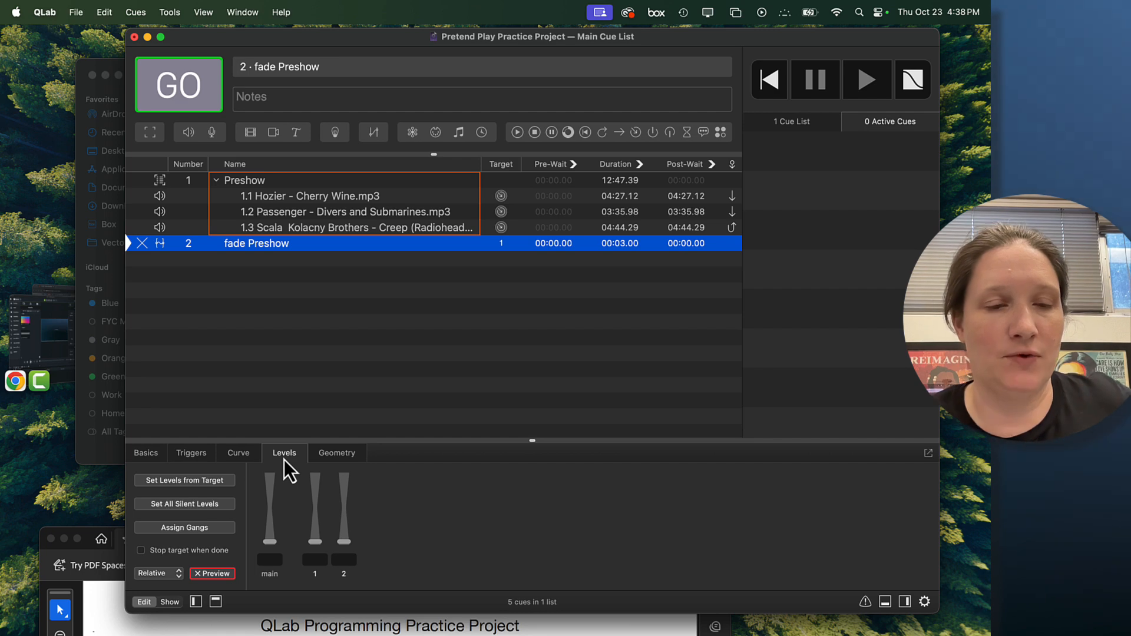
click(273, 544)
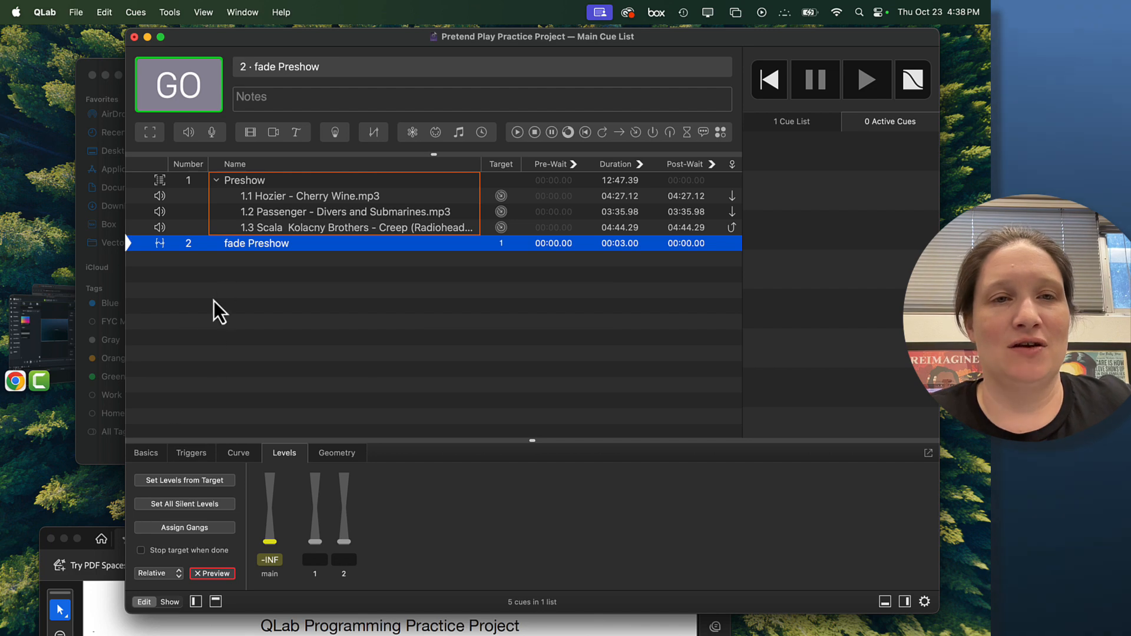
click(169, 550)
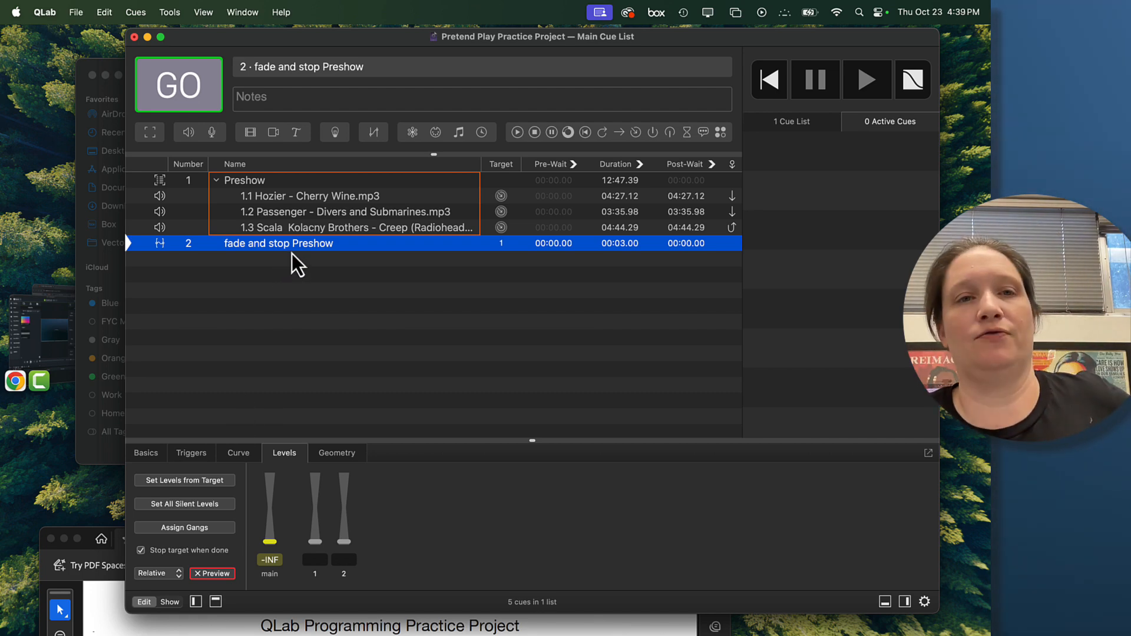
Step: Play the Preshow group from cue 1 and run cue 2 to test the fade out
click(260, 181)
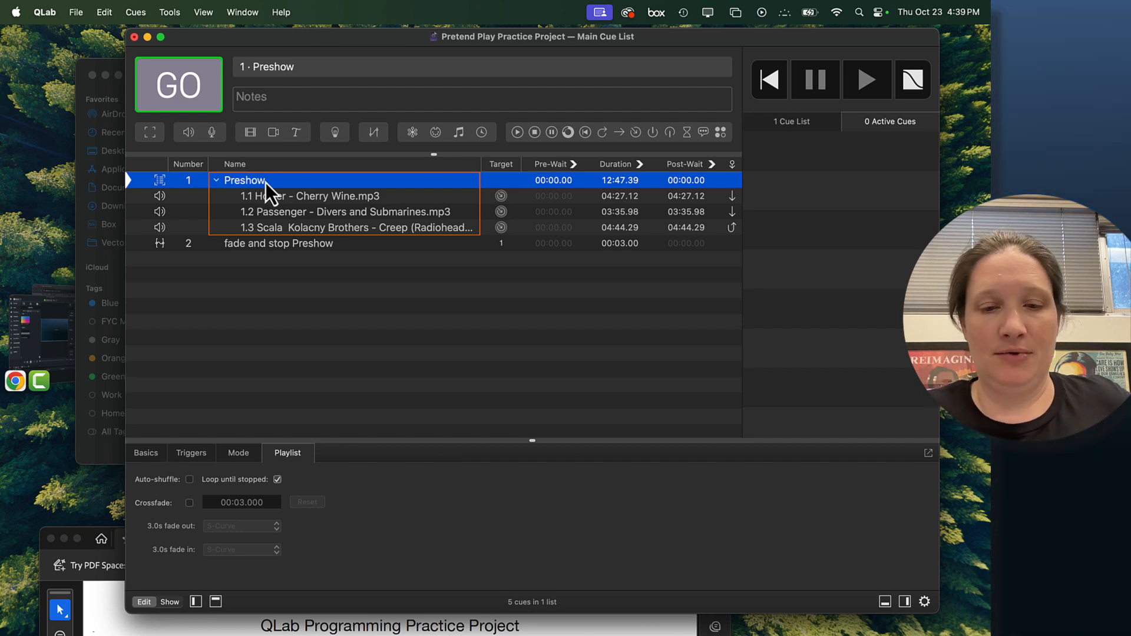
key(space)
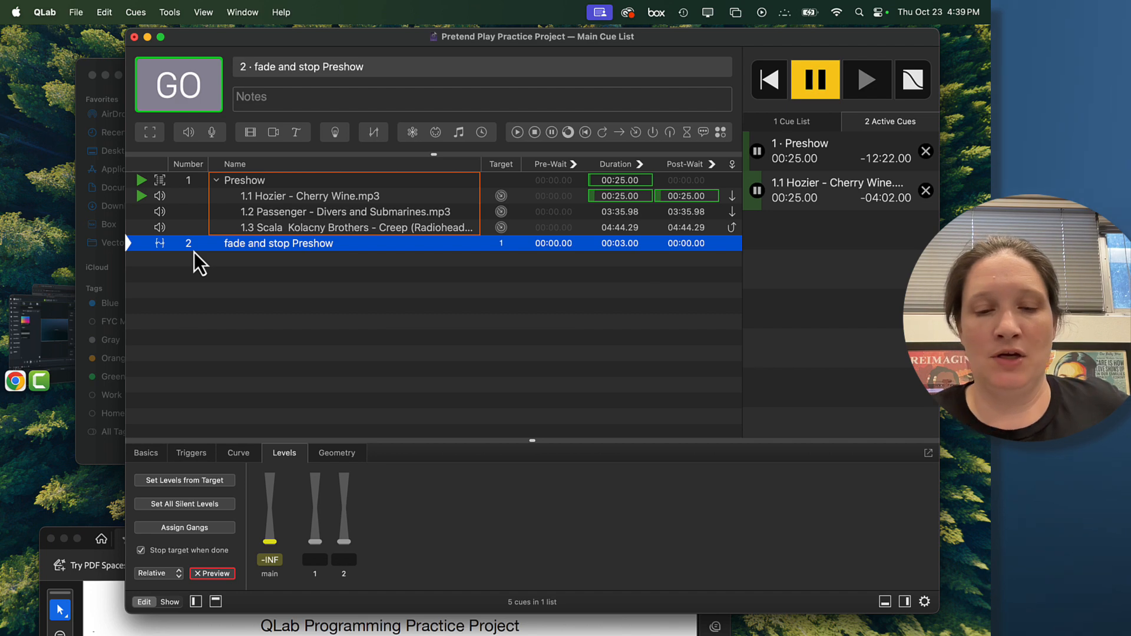
key(space)
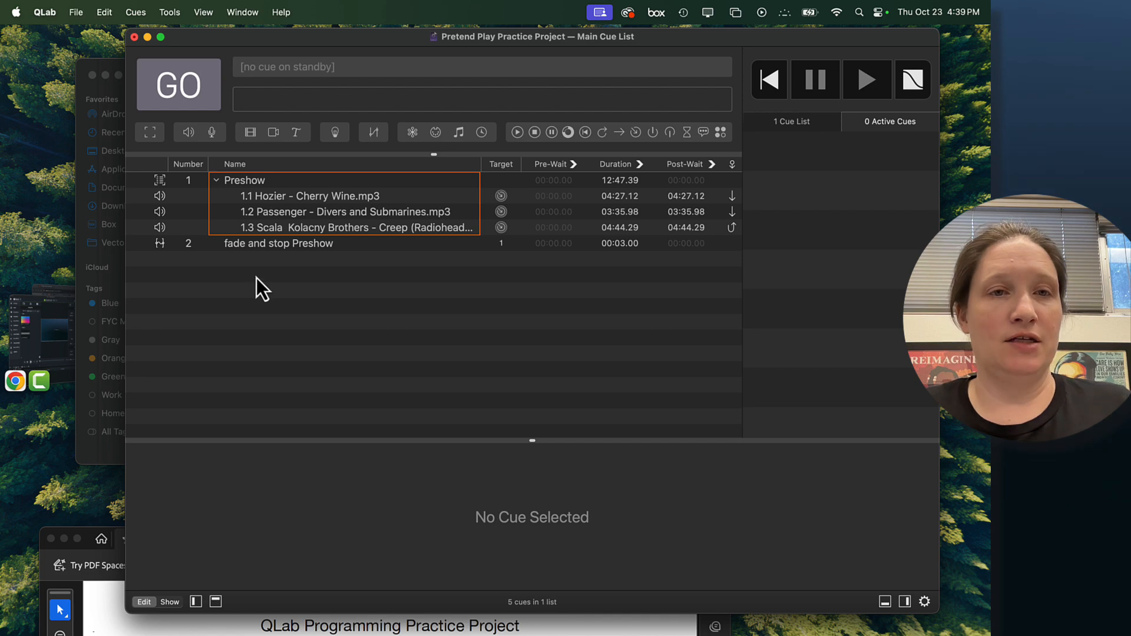
Step: Add the note "Curtain Speech" to cue 2 and check it by reselecting the cue
click(270, 249)
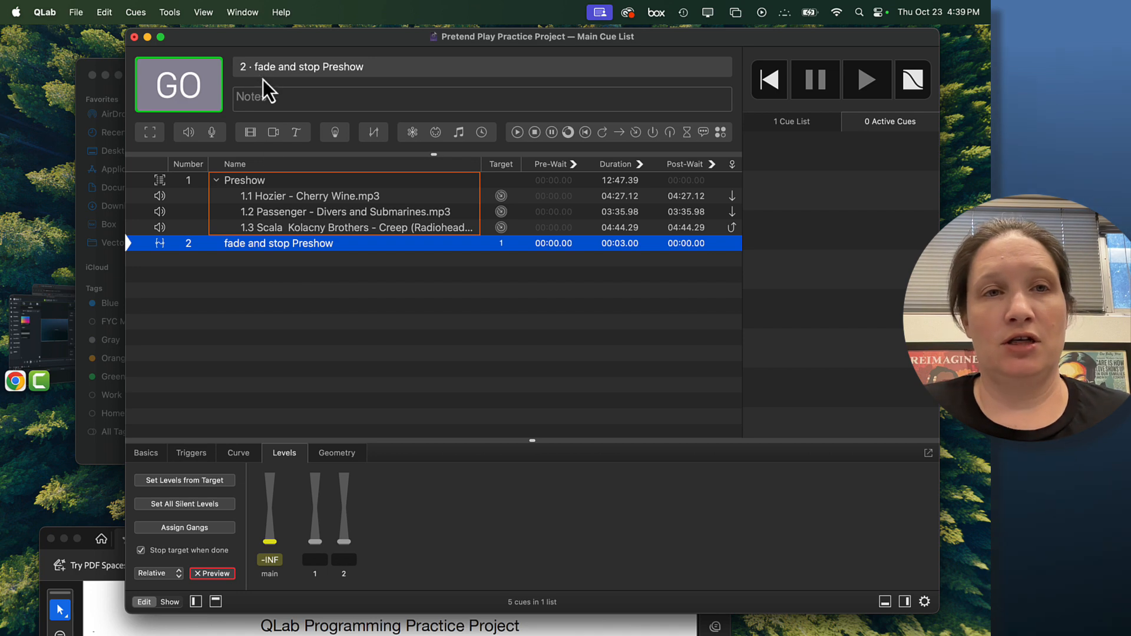
click(265, 100)
text(C)
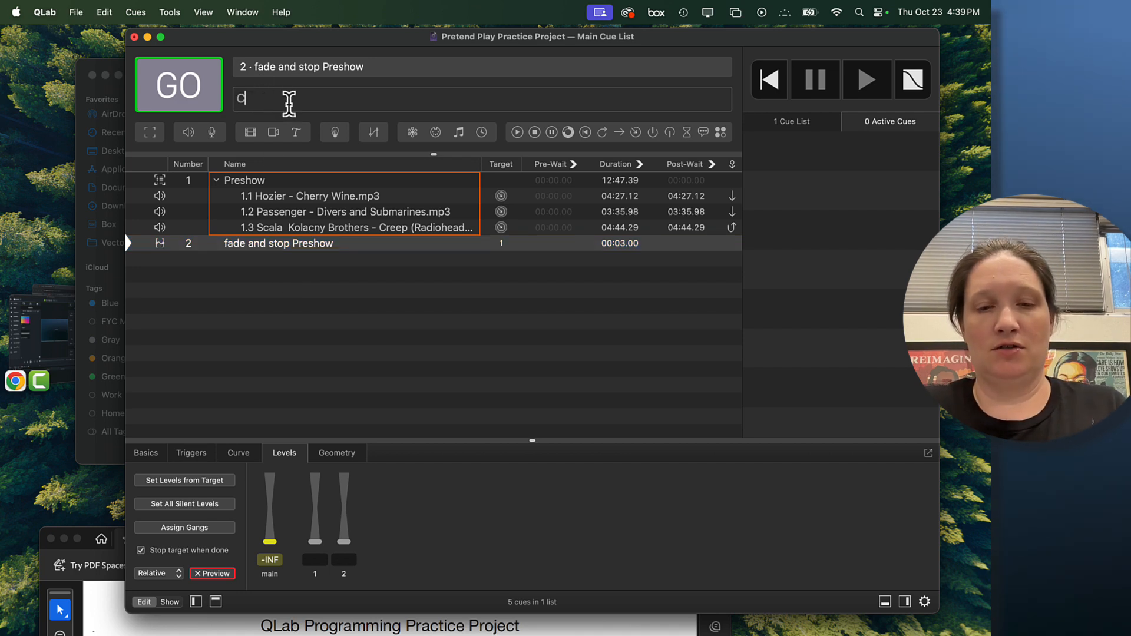
text(urtain Speech)
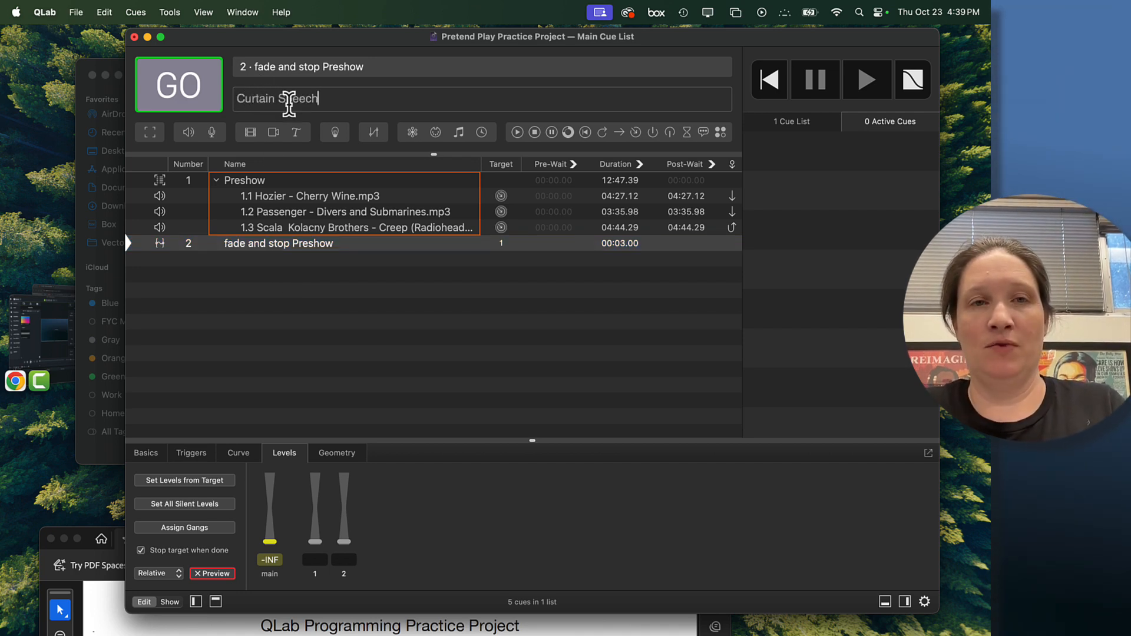
key(Return)
key(BackSpace)
click(358, 288)
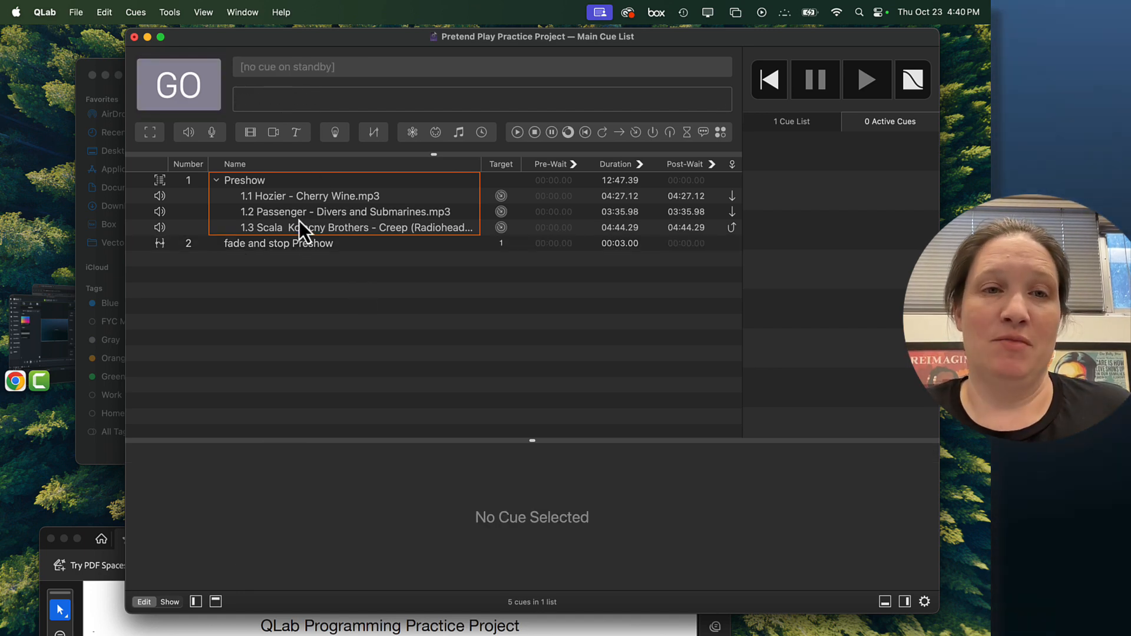
click(302, 245)
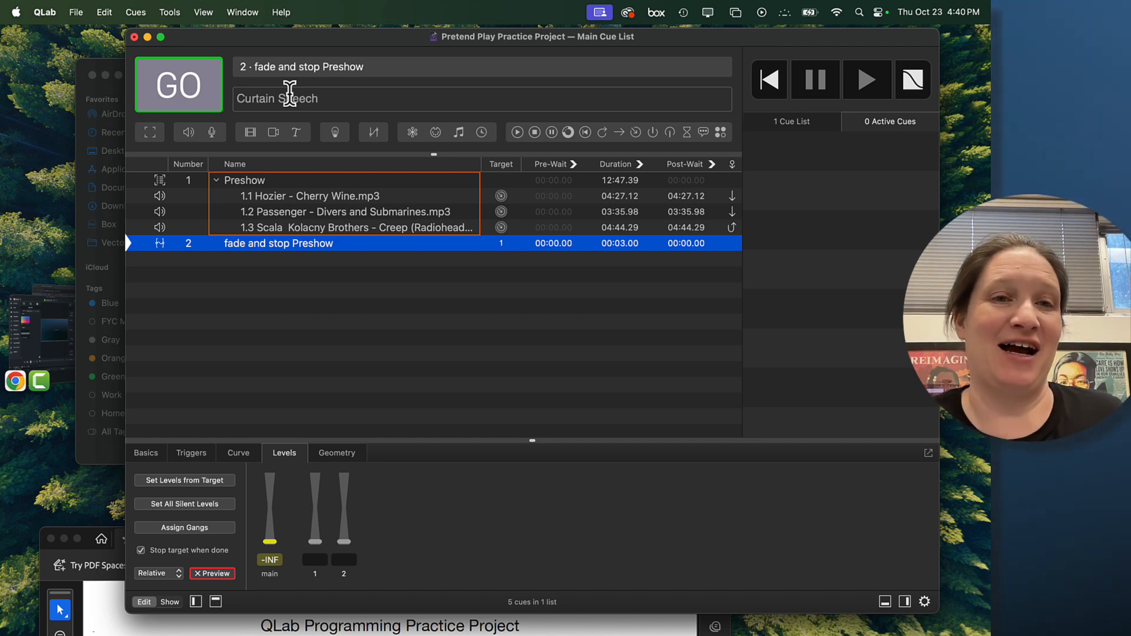
click(289, 292)
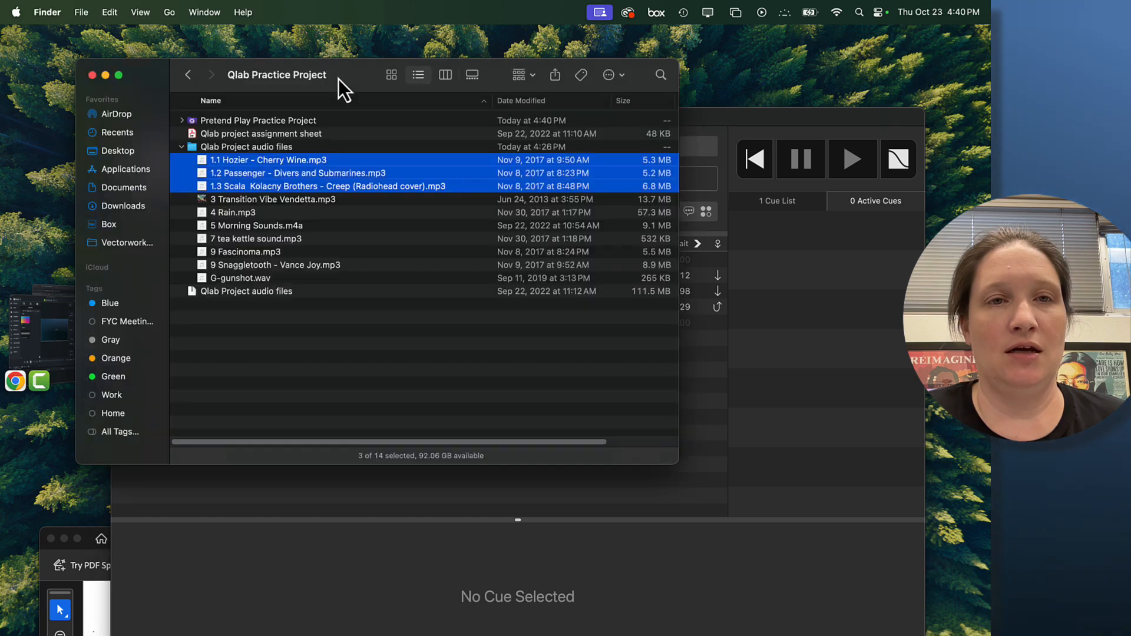
Step: From Finder, add 3 Transition Vibe Vendetta.mp3 and 4 Rain.mp3 to the QLab cue list below cue 2
click(234, 198)
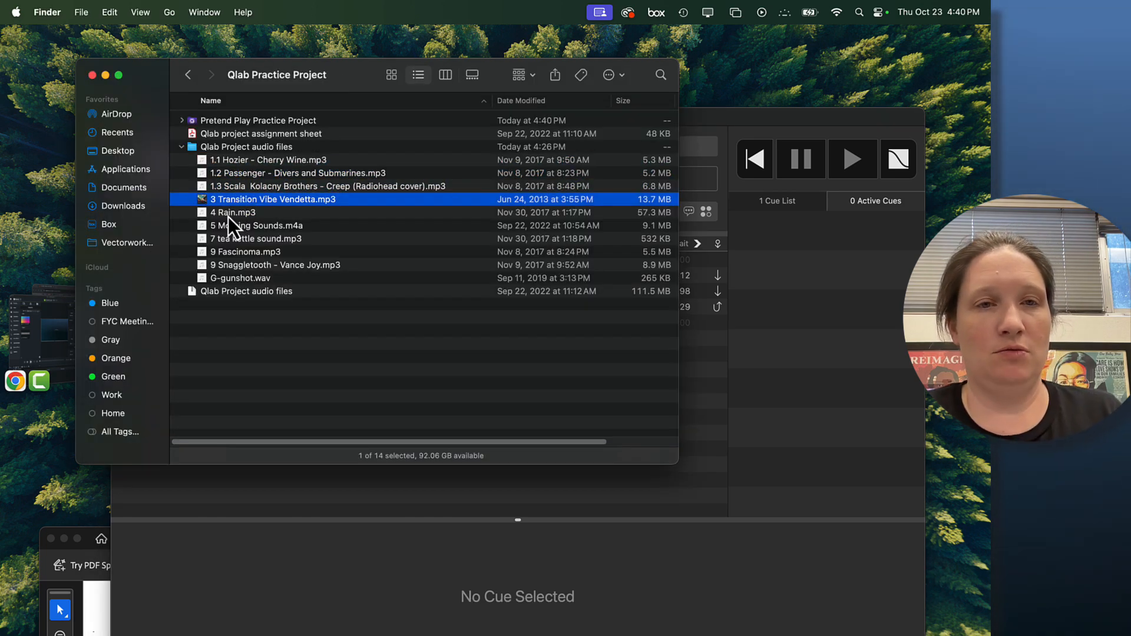
shift+click(227, 217)
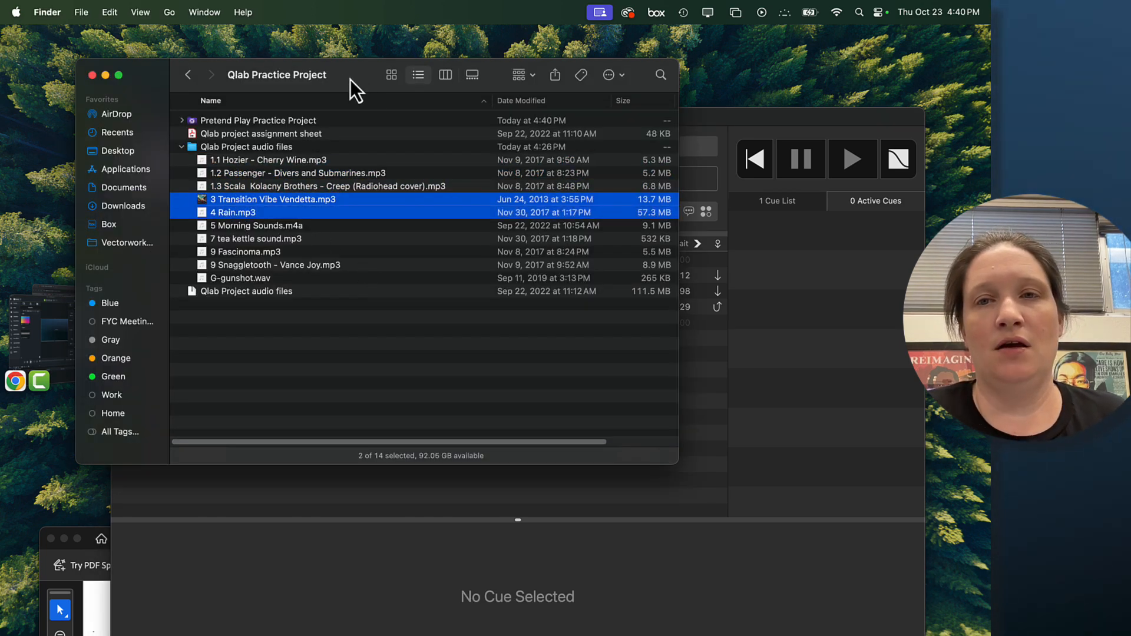
drag(350, 80, 679, 104)
drag(564, 228, 229, 416)
click(262, 413)
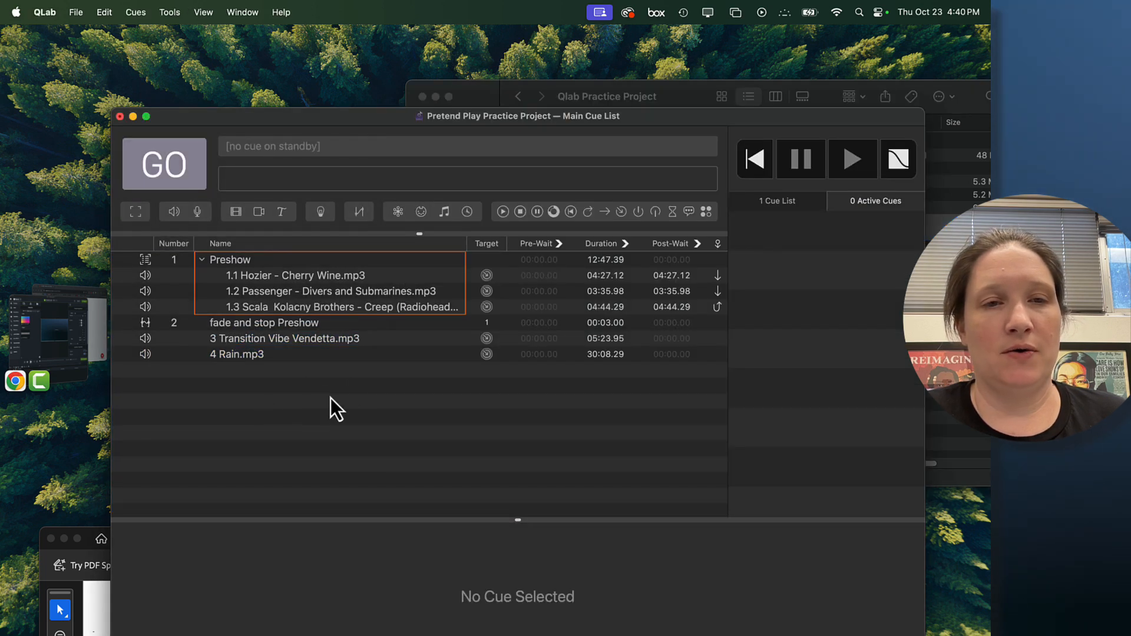
Step: Create a group cue below cue 2 and move the Transition Vibe Vendetta and Rain tracks into it
click(252, 340)
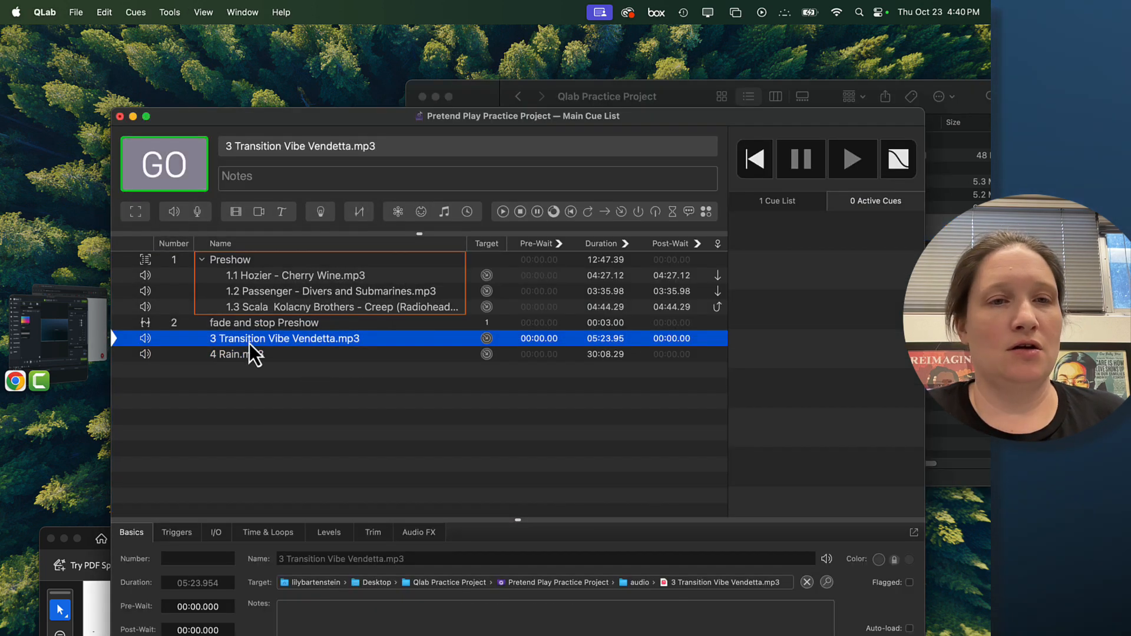
click(135, 214)
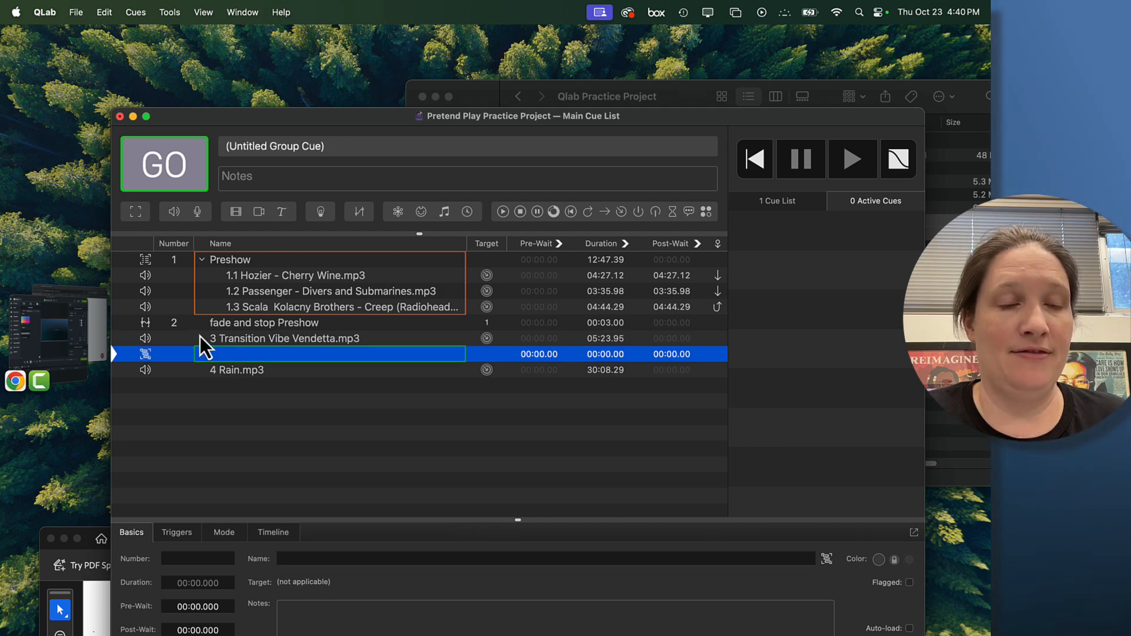
drag(216, 340, 240, 361)
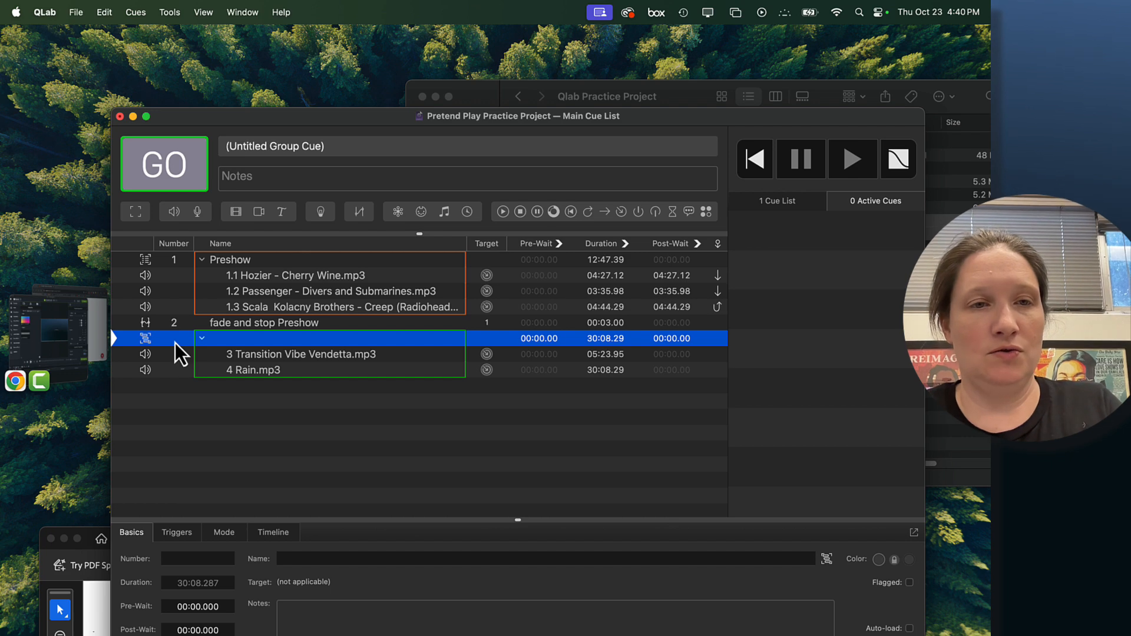
Step: Number the new group cue 3 and name it "transition"
key(Return)
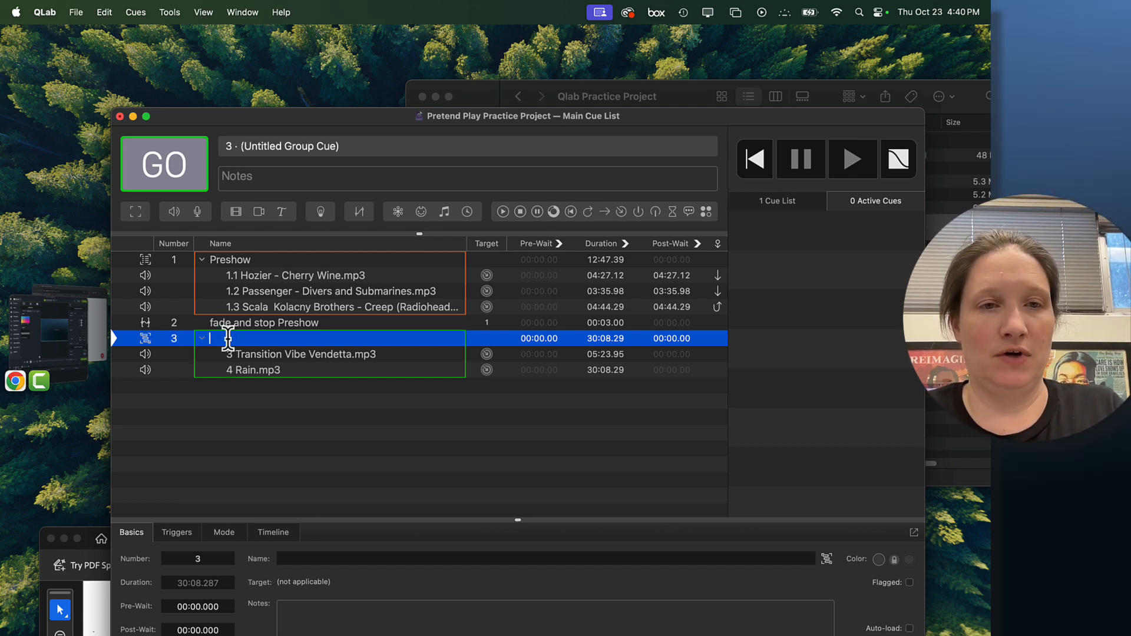
text(transition)
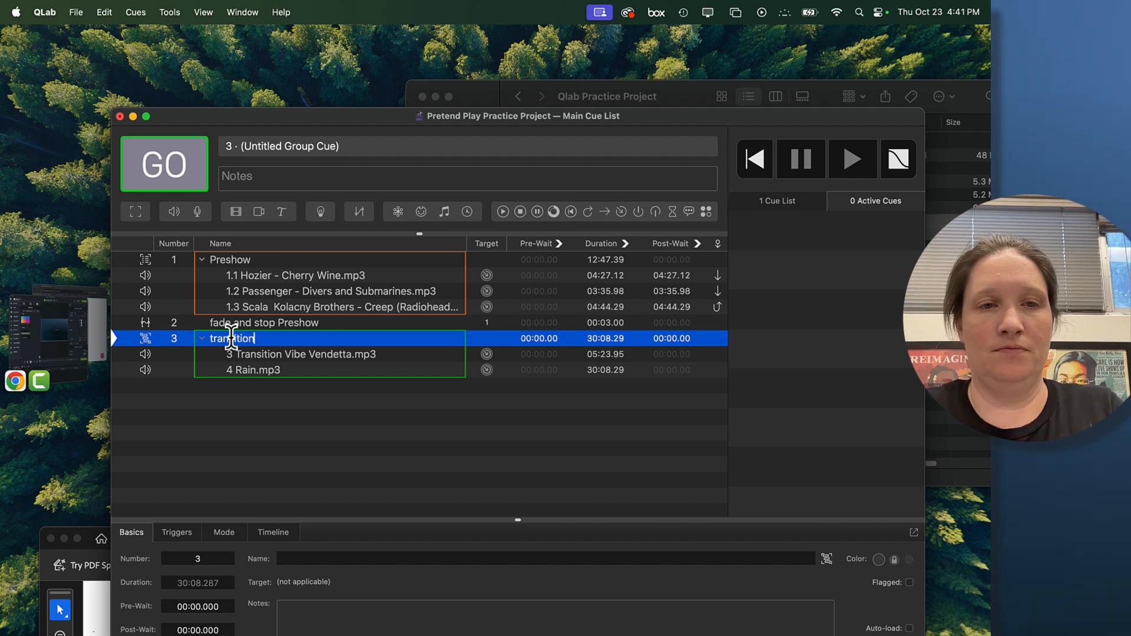
key(Return)
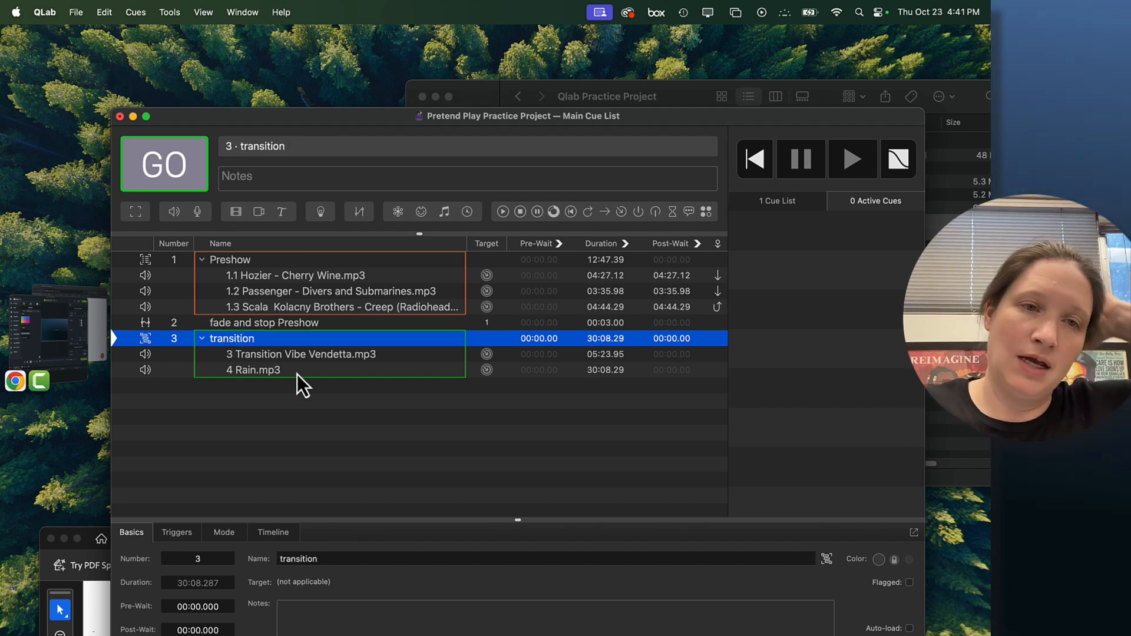
Step: Shift 4 Rain.mp3 about 18 seconds later on the transition group's timeline
click(266, 533)
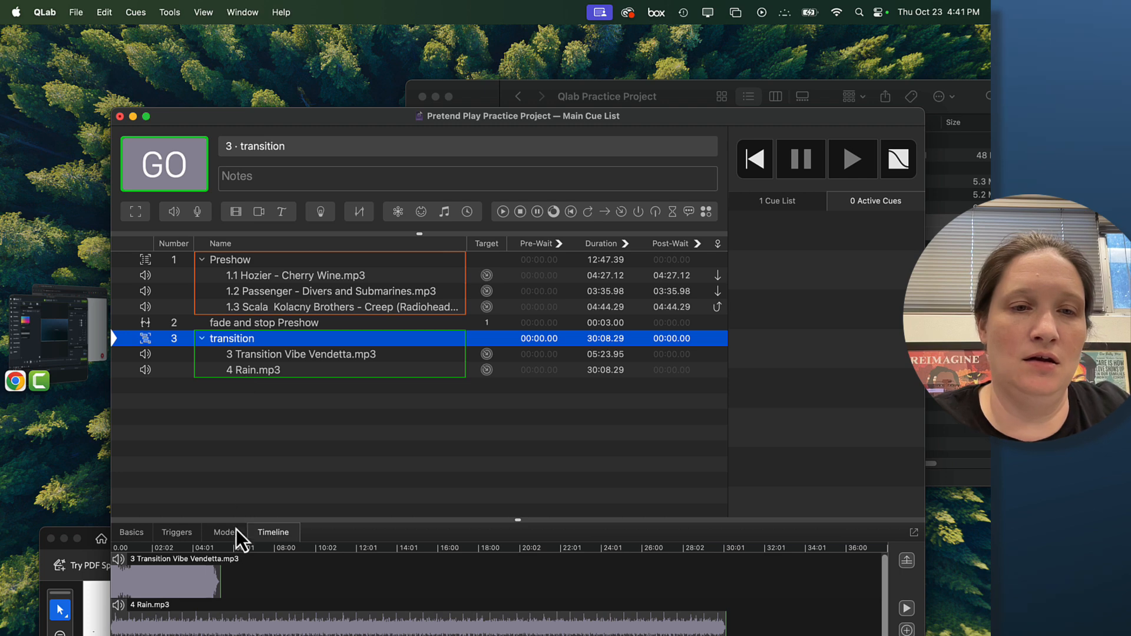
click(304, 357)
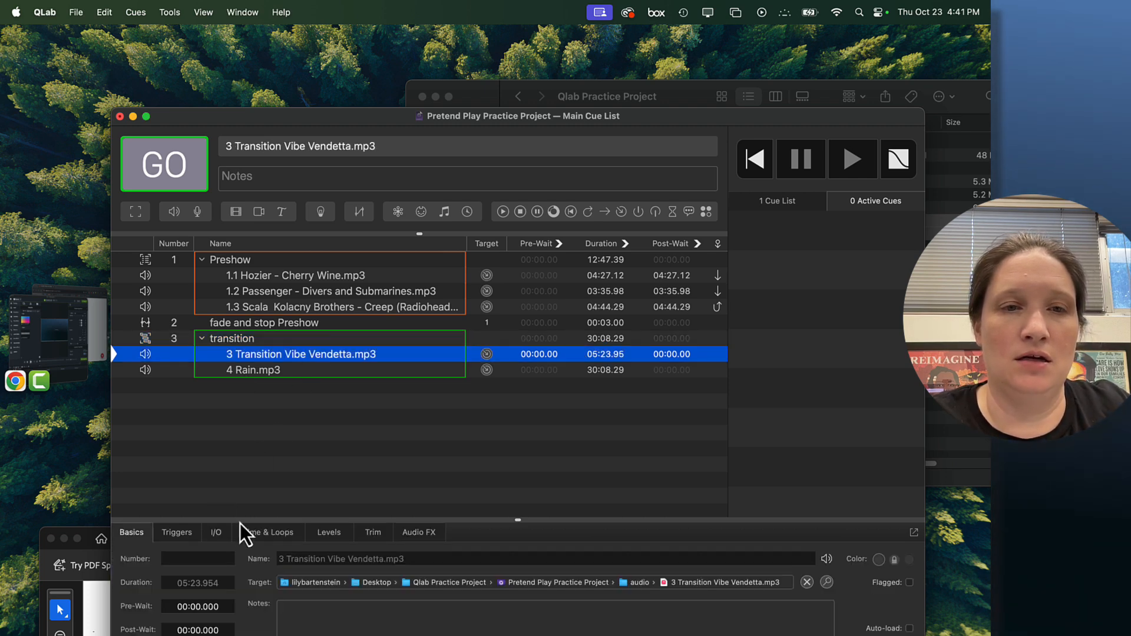
click(297, 337)
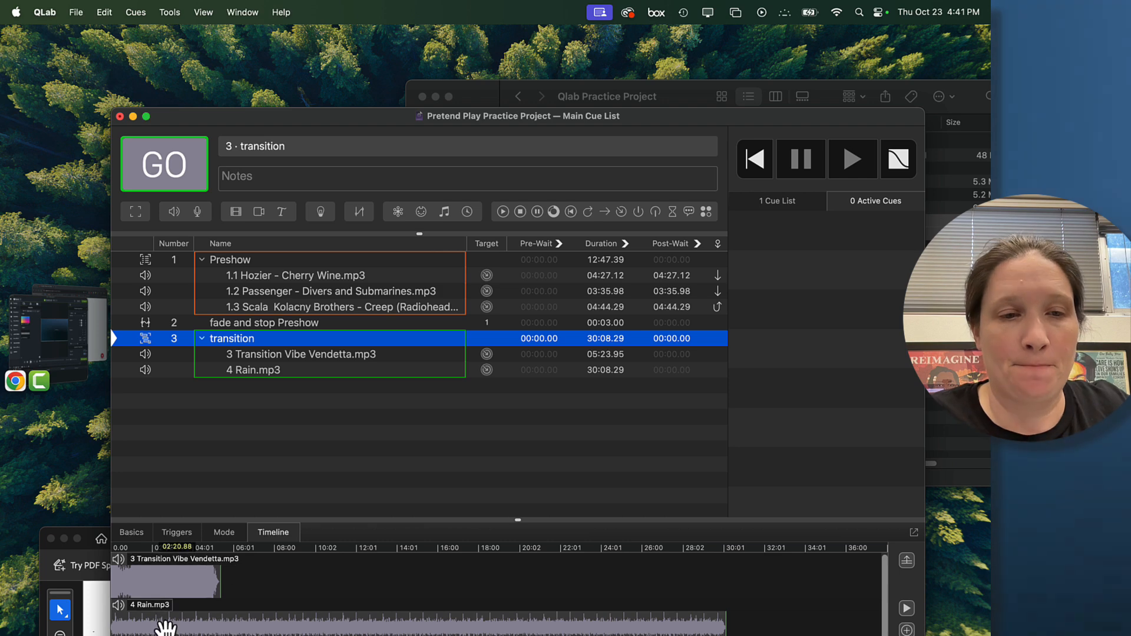
click(156, 625)
drag(144, 624, 146, 612)
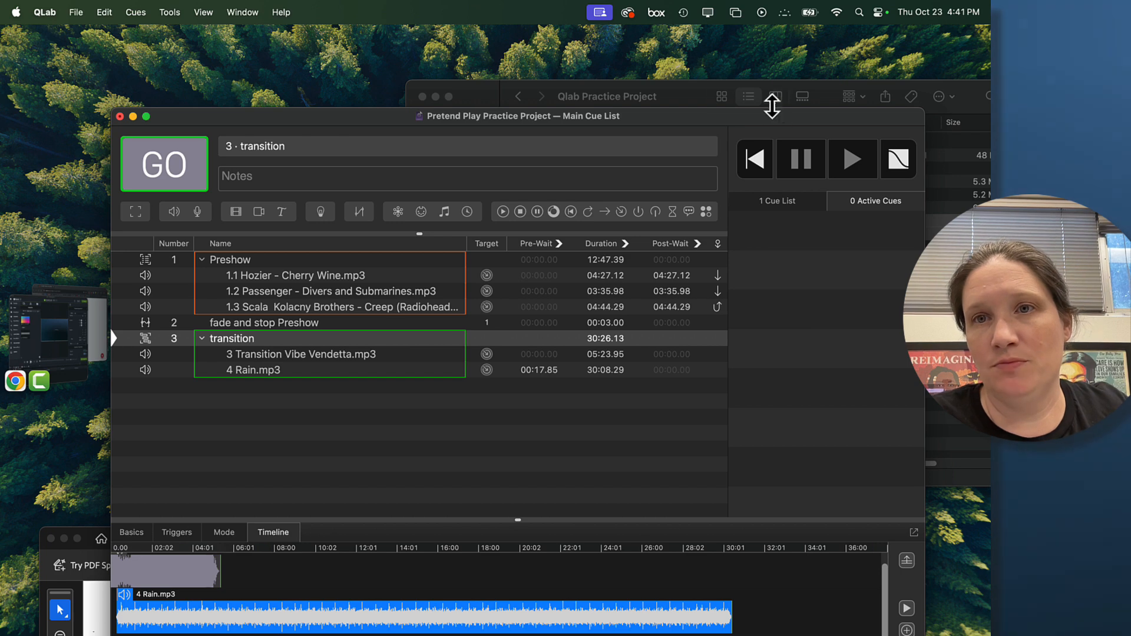
Step: Move 4 Rain.mp3 on the transition group's timeline so it starts about 3.8 seconds in
drag(780, 115, 769, 33)
click(897, 549)
click(899, 550)
click(899, 550)
click(899, 550)
click(898, 550)
click(899, 550)
click(899, 550)
drag(595, 587, 176, 615)
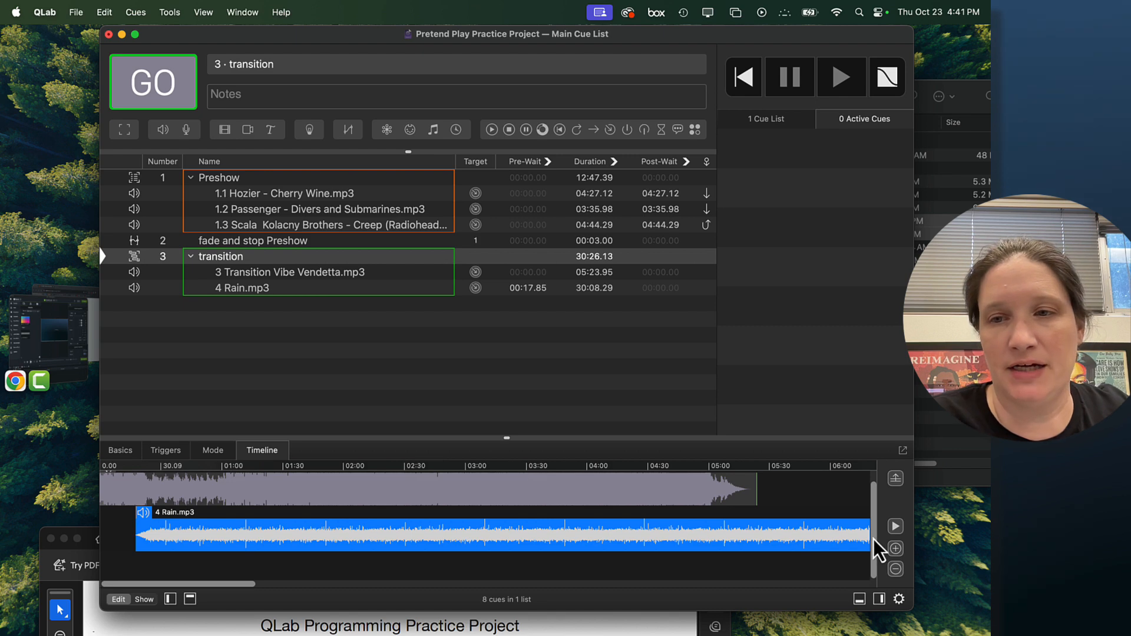
click(895, 550)
click(895, 550)
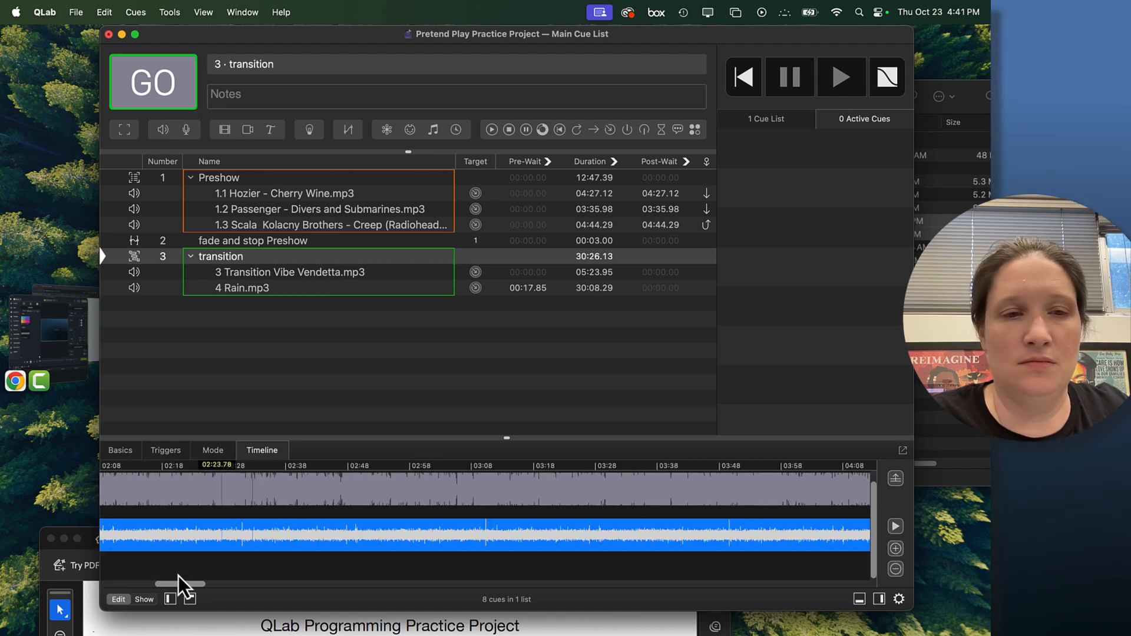
drag(206, 588, 147, 586)
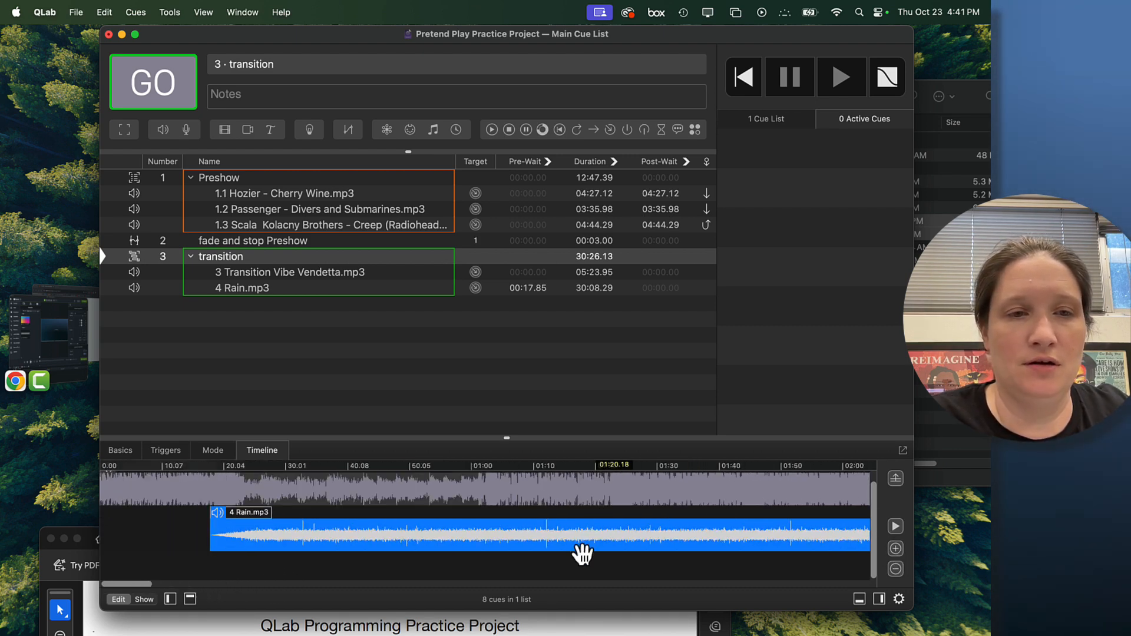
click(895, 549)
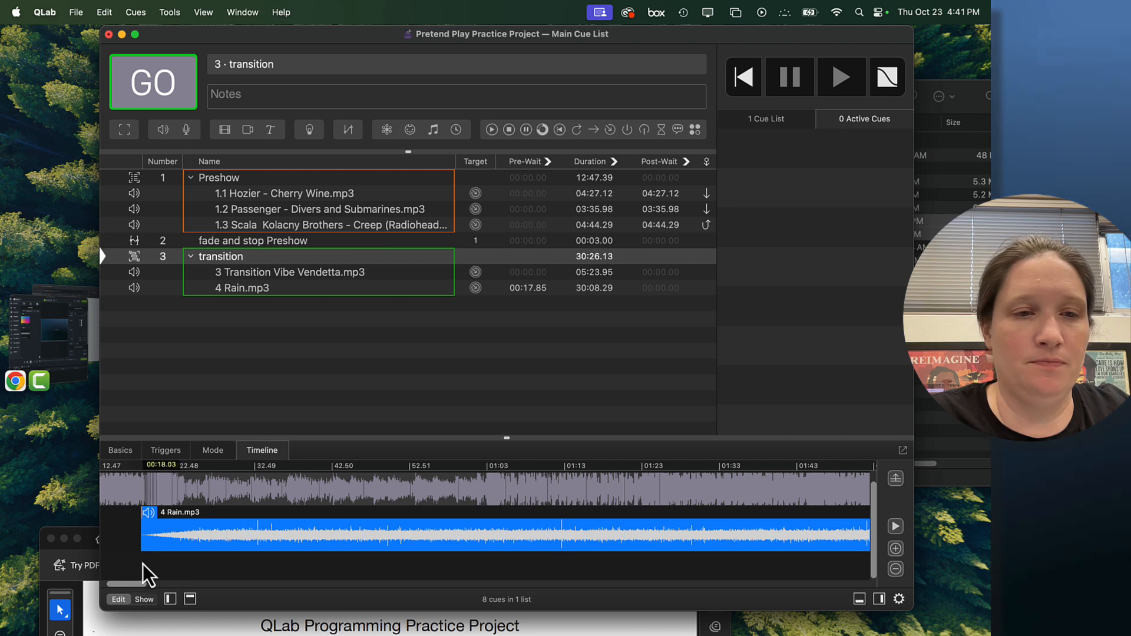
drag(140, 585, 25, 591)
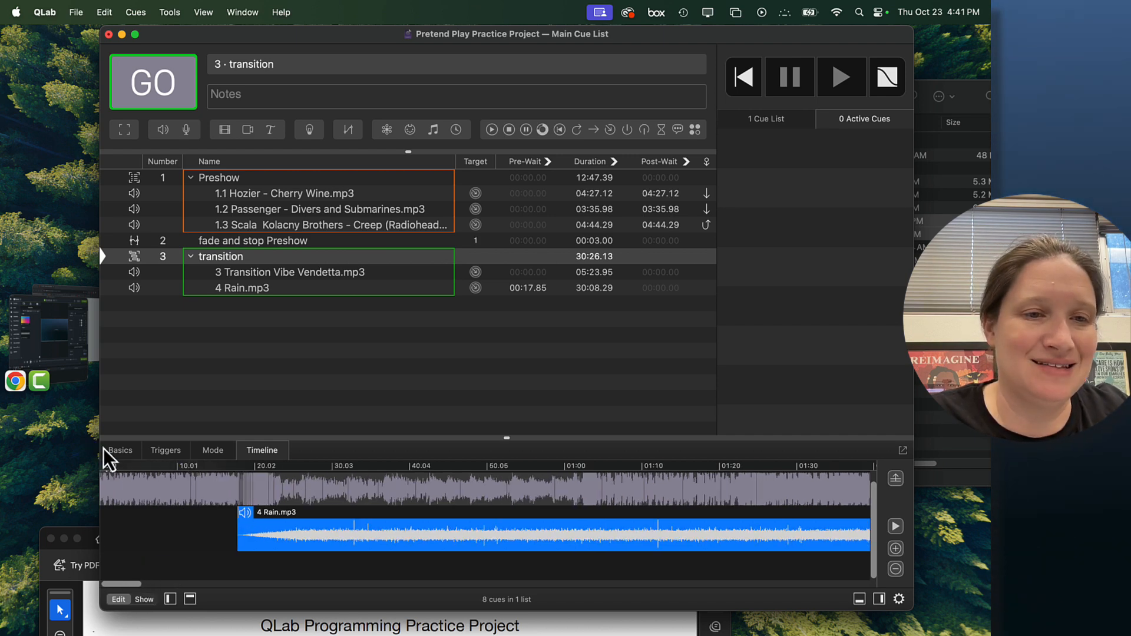
drag(263, 542, 157, 533)
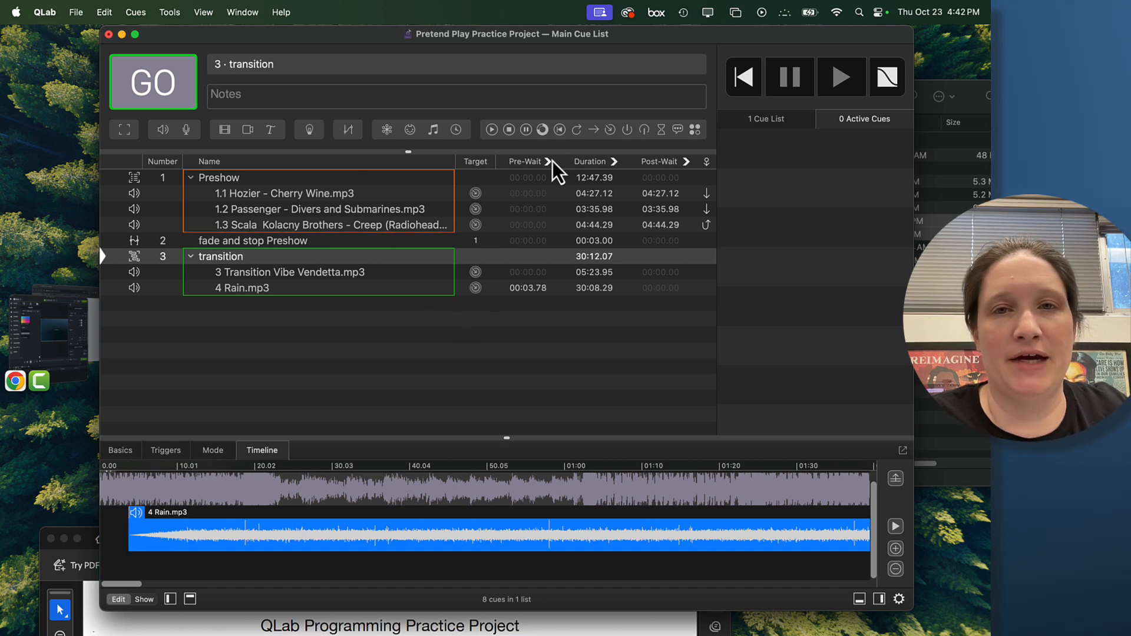
Step: Set the pre-wait of 4 Rain.mp3 in the transition group to 4 seconds
click(536, 289)
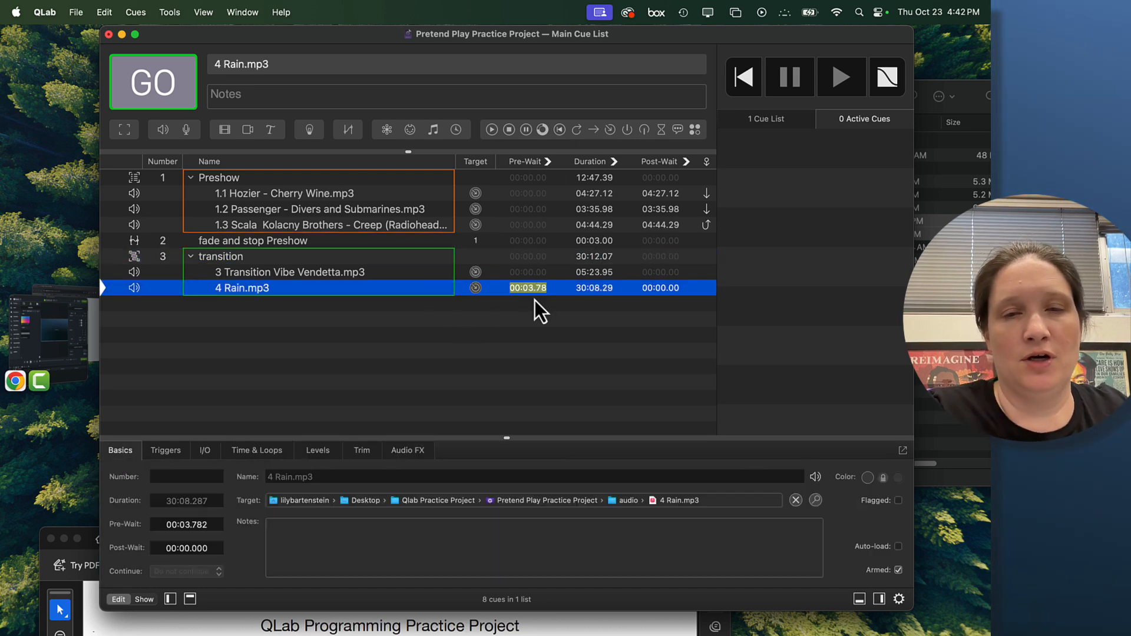
text(4)
key(Return)
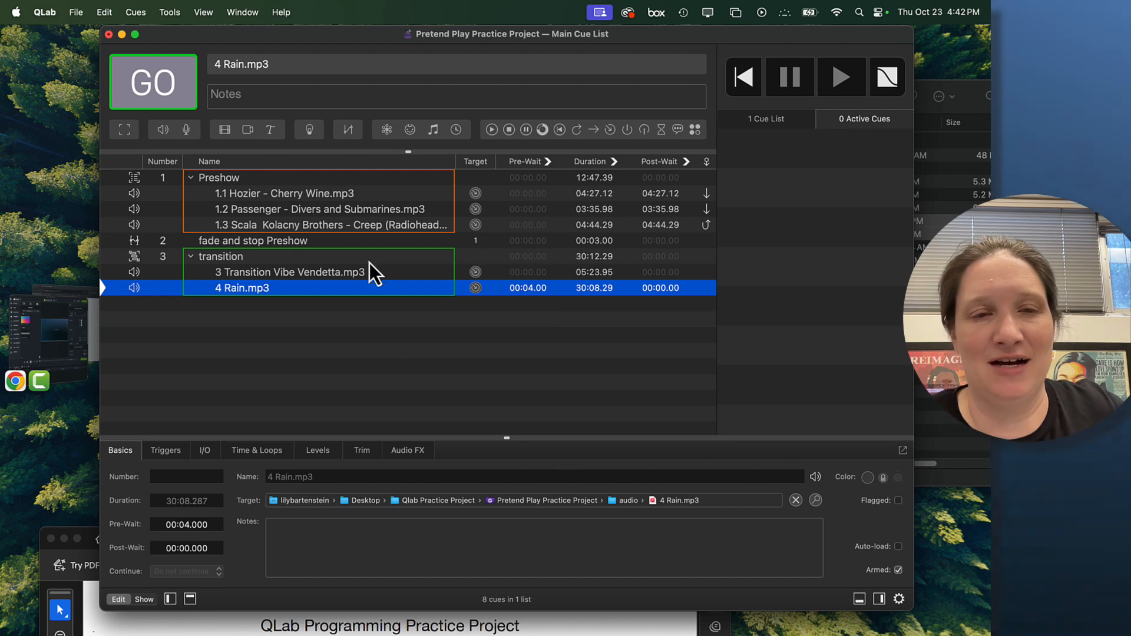
Step: Play the transition group's timeline and lower the main level of 4 Rain.mp3 to about -5.9 dB
click(372, 257)
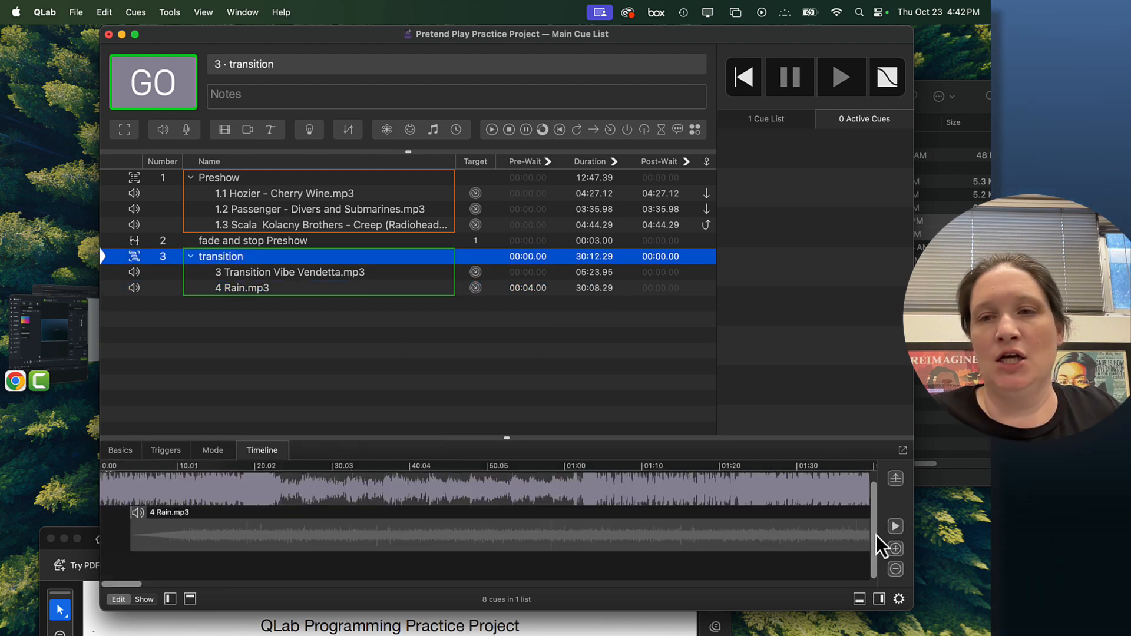
click(896, 526)
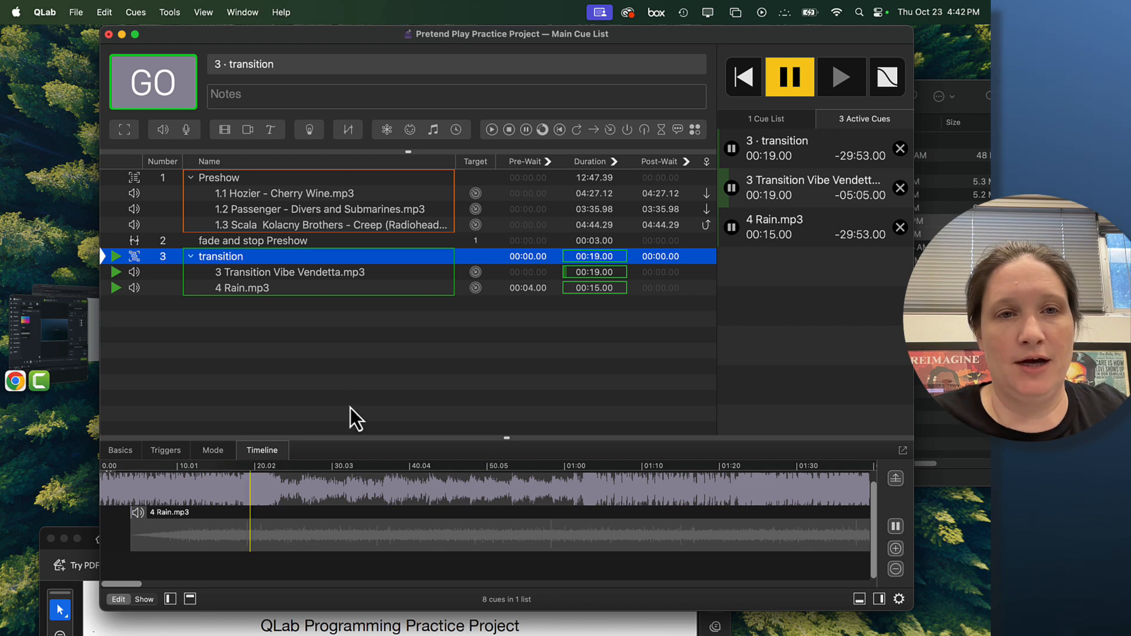
click(295, 289)
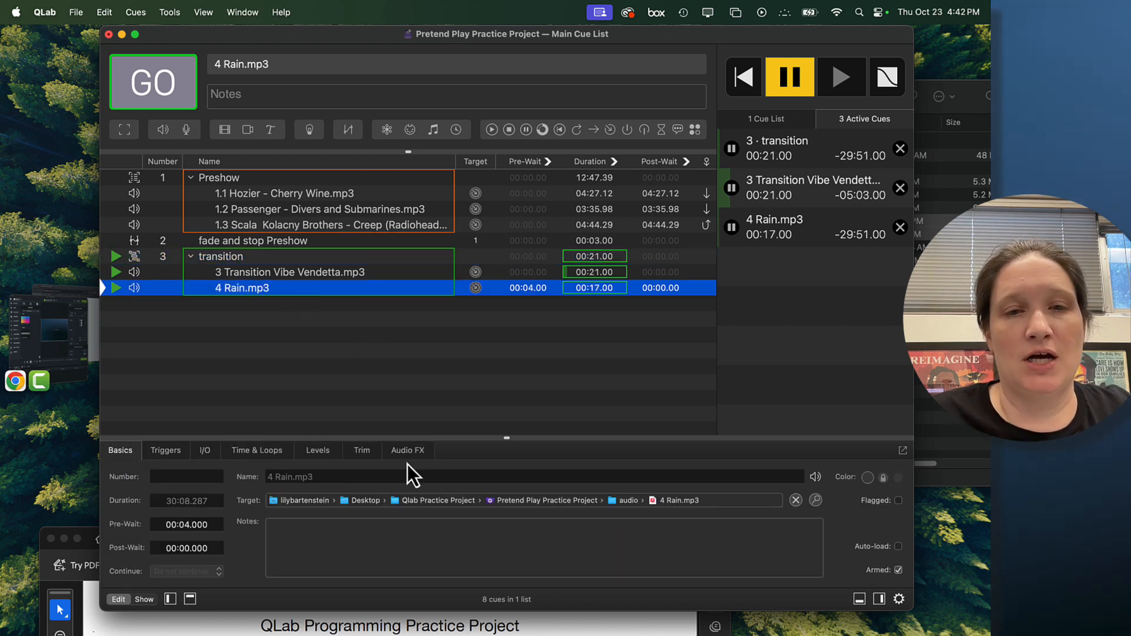
click(313, 452)
drag(254, 490, 264, 503)
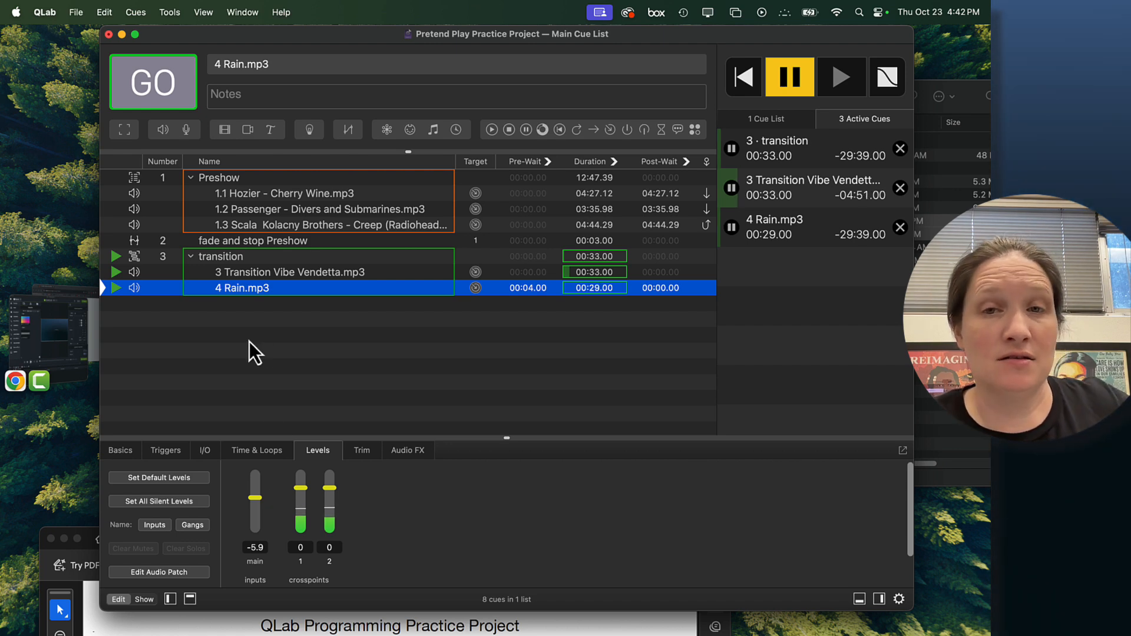
click(289, 359)
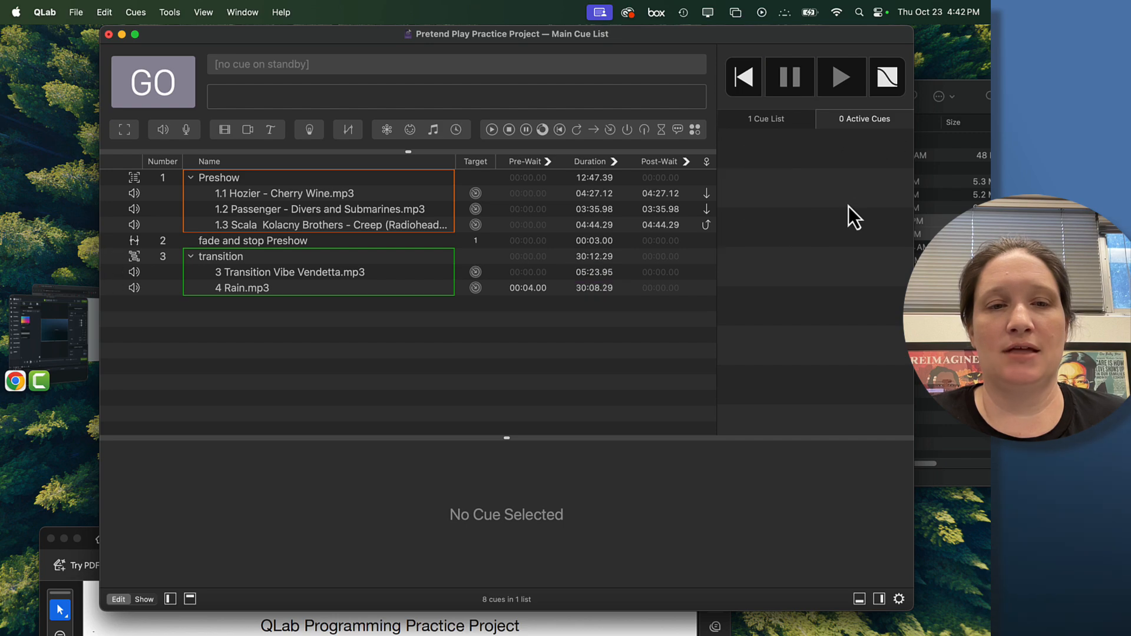
Step: Switch to the assignment sheet in Acrobat, read the cue 4 requirements, and return to the QLab cue list
drag(356, 34, 418, 30)
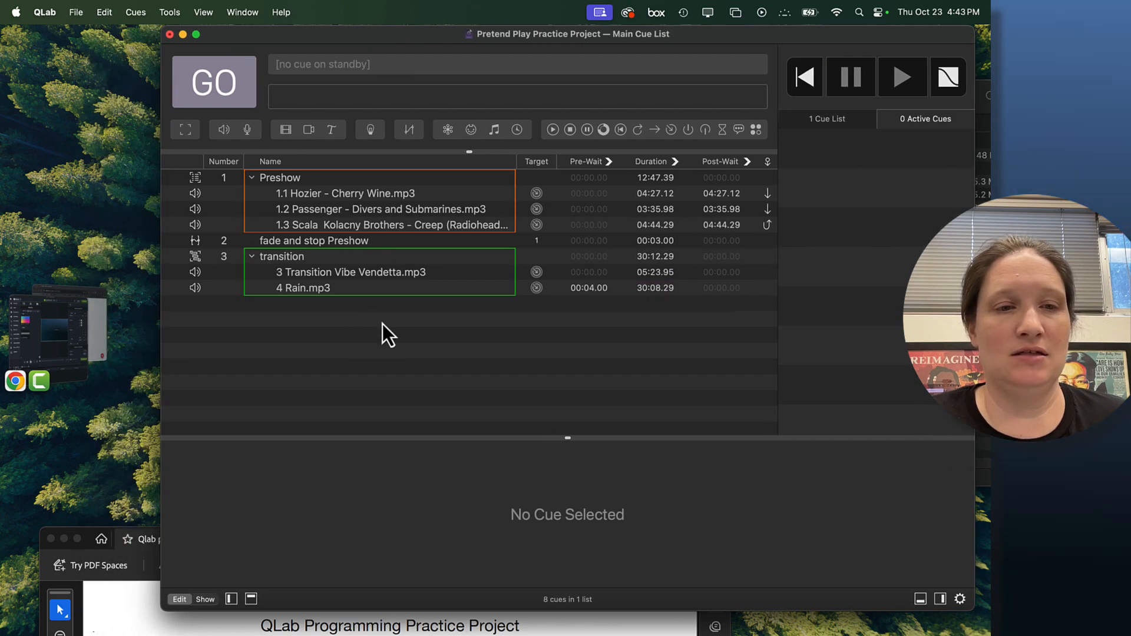
click(118, 623)
drag(351, 538, 345, 60)
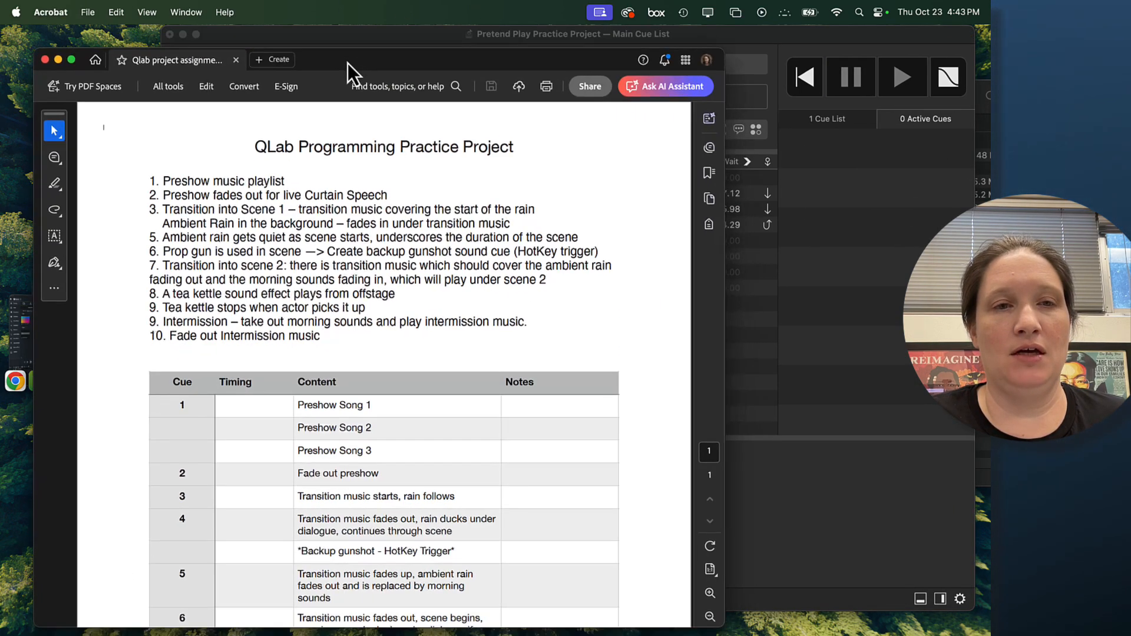
scroll(297, 508, down, 2)
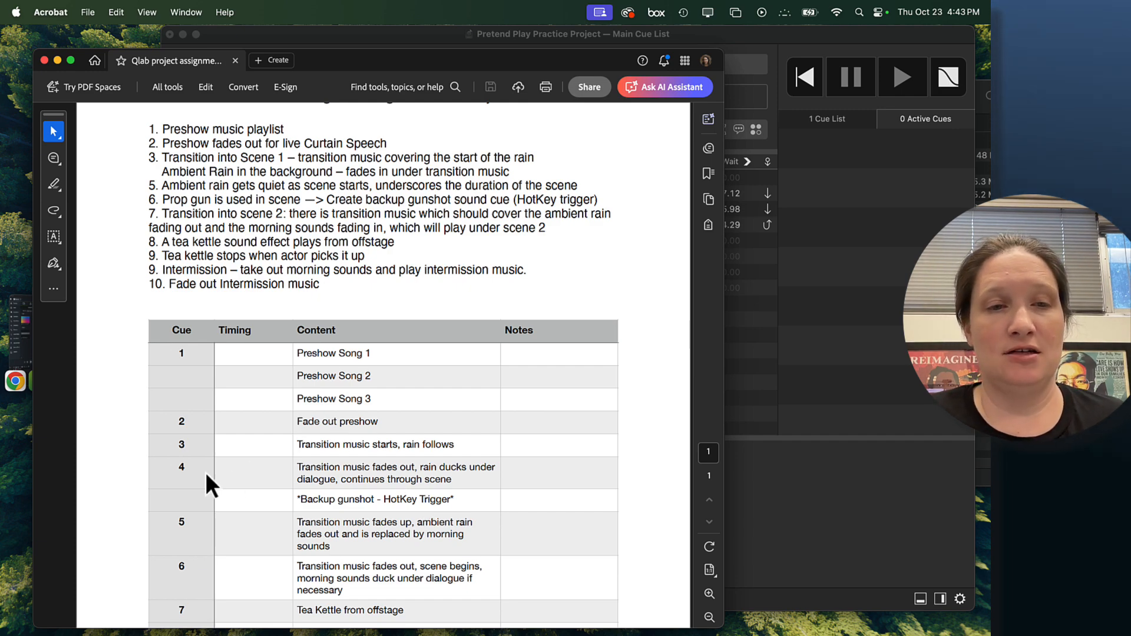
drag(335, 70, 397, 578)
click(313, 364)
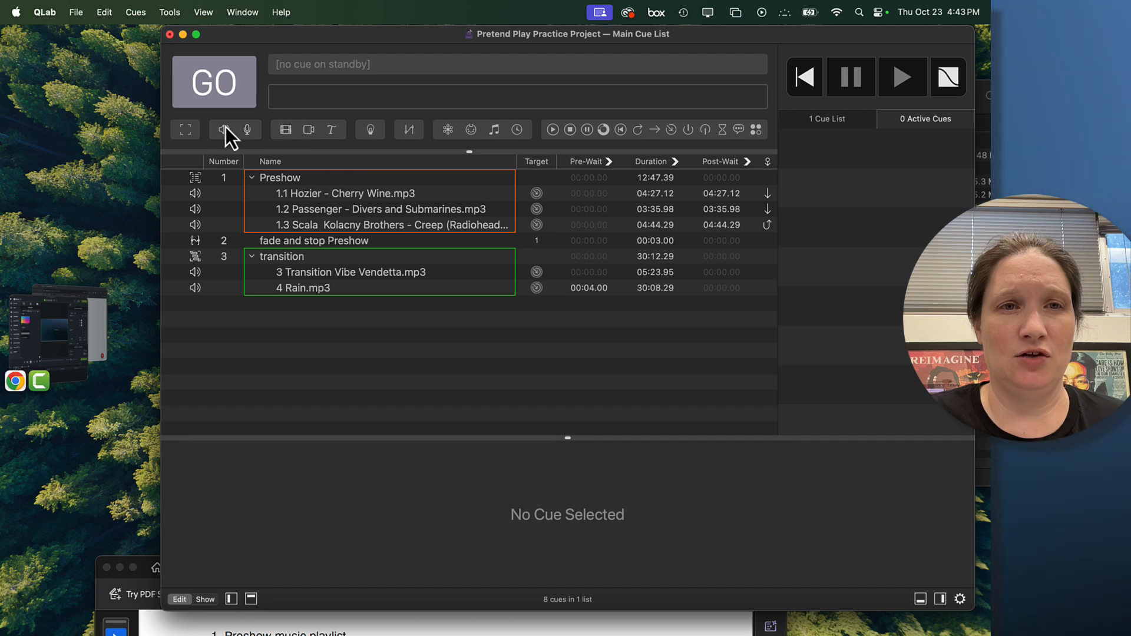
Step: Add a new group cue below the transition group and number it 4
click(186, 131)
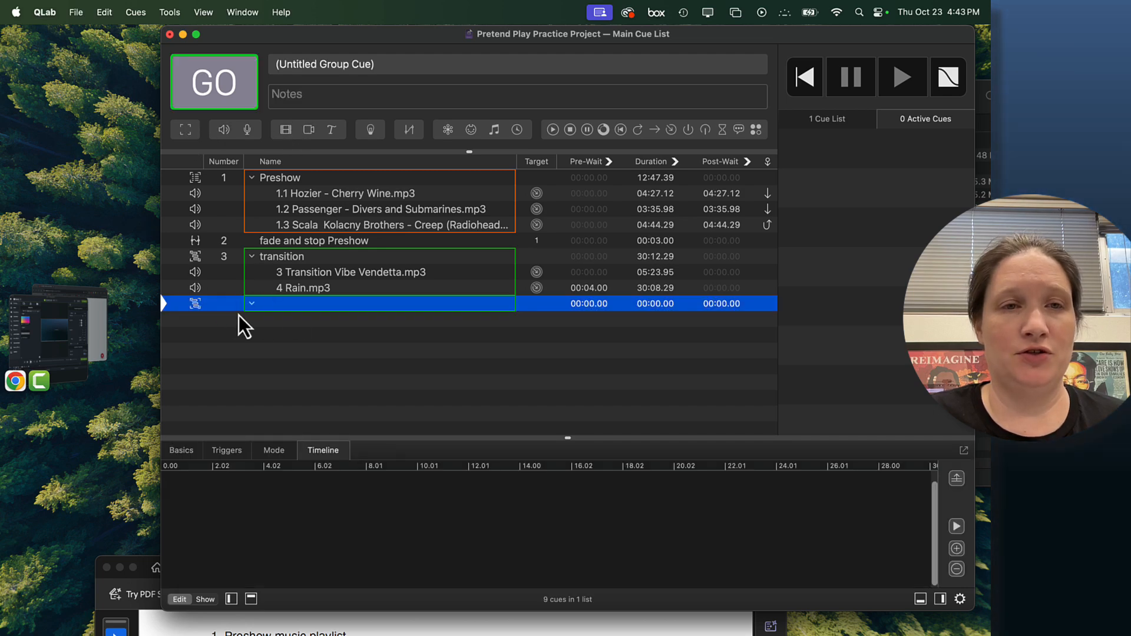
click(274, 348)
click(276, 304)
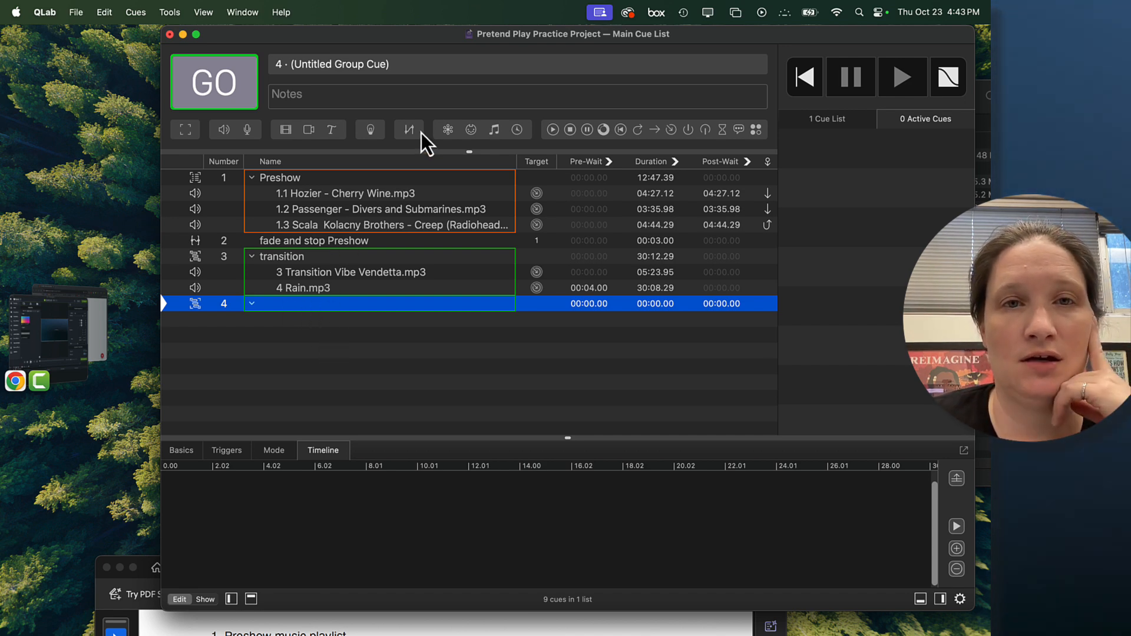
Step: Add a fade cue to group 4 that takes 3 Transition Vibe Vendetta.mp3 to -INF on main and stops the target when done
drag(409, 129, 546, 321)
click(309, 324)
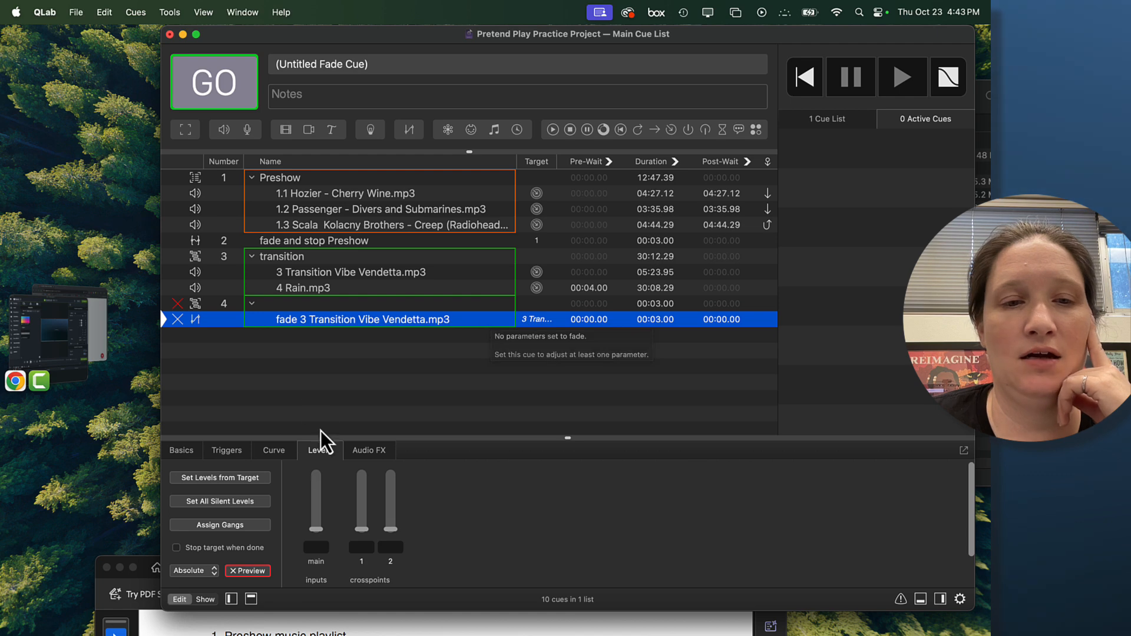
click(316, 529)
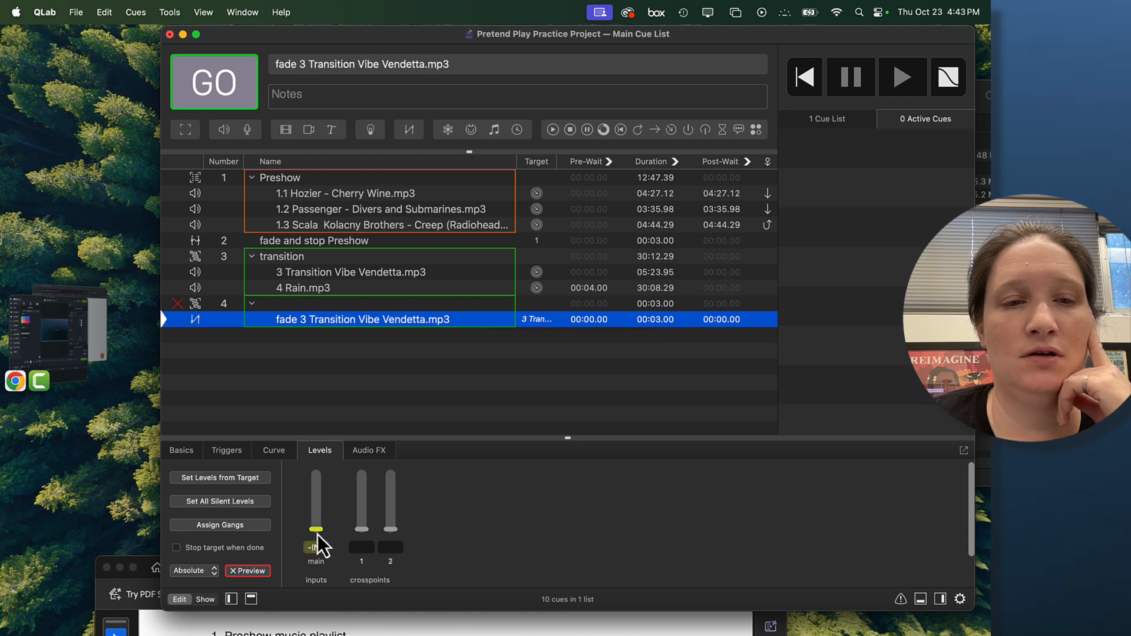
click(177, 548)
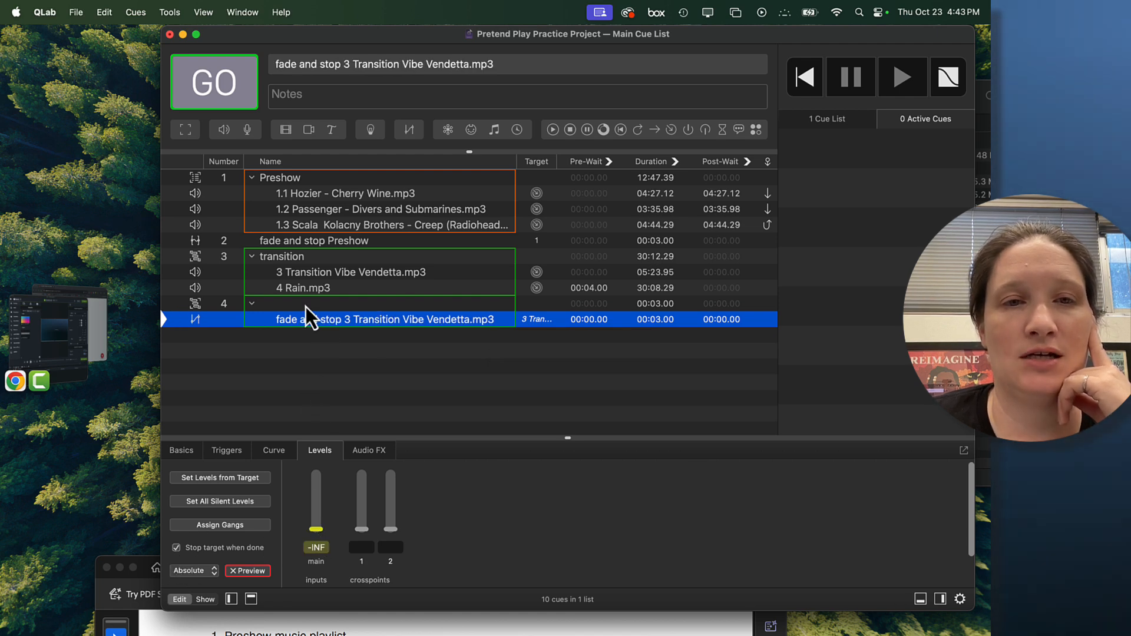
Step: Name group cue 4 "Intro Scene 1"
double_click(285, 304)
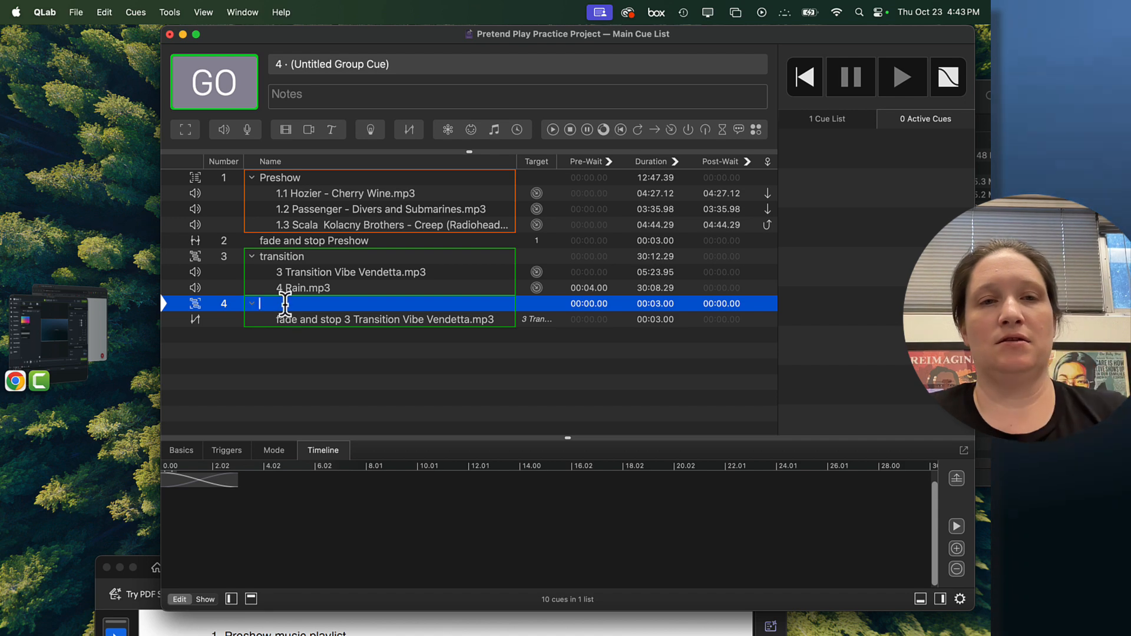
text(Intro)
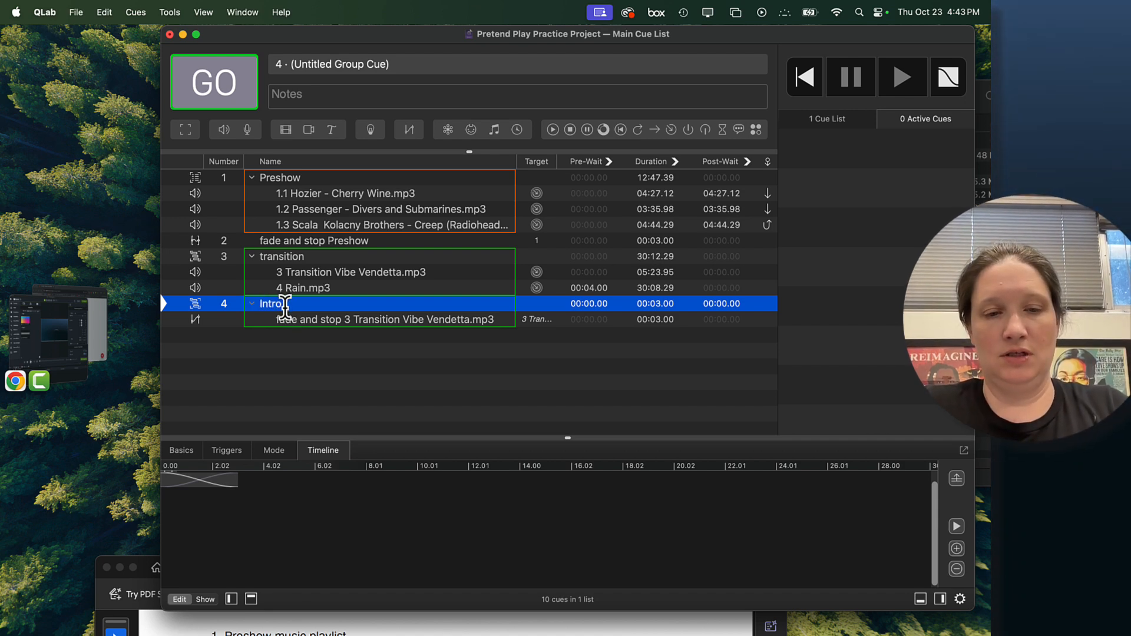
text( Scene)
key(BackSpace)
key(BackSpace)
key(BackSpace)
key(BackSpace)
key(BackSpace)
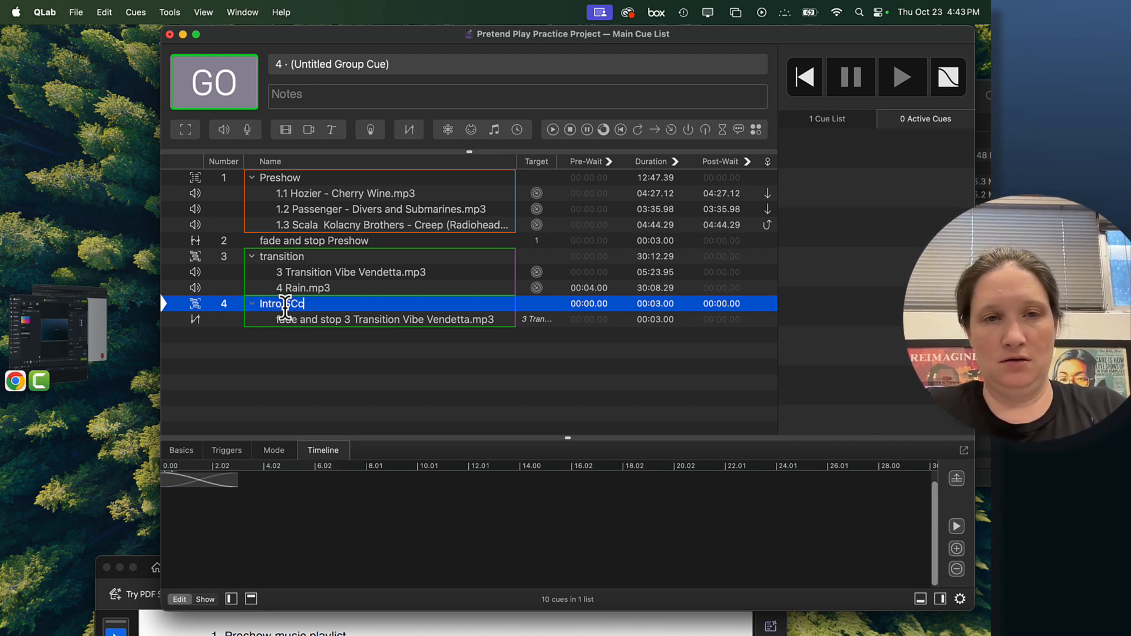
text(cene 1)
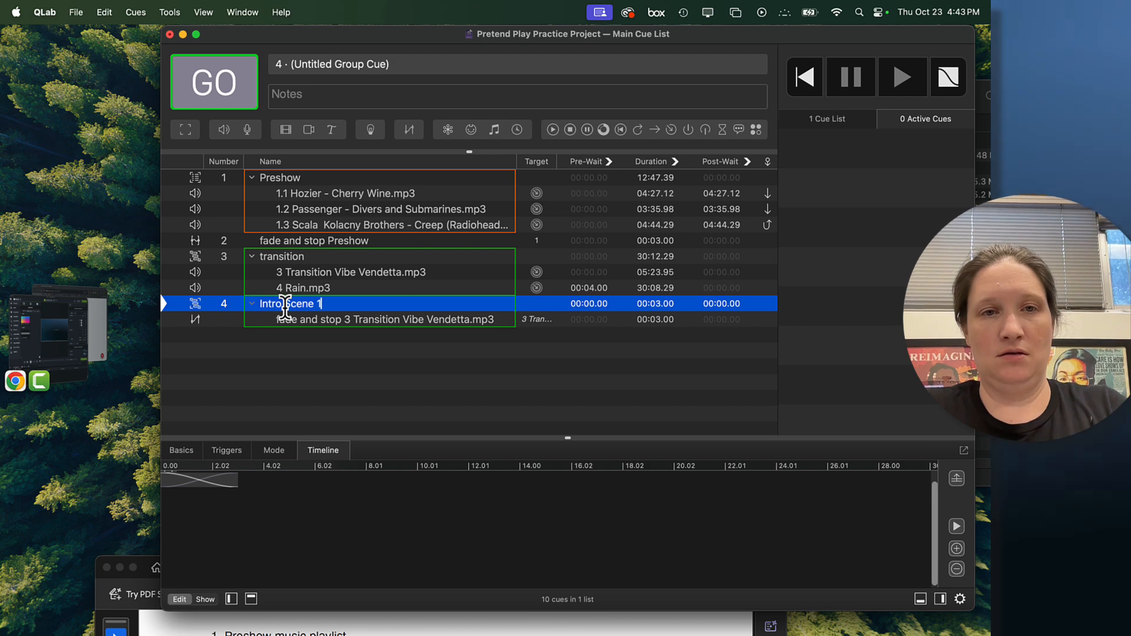
key(Return)
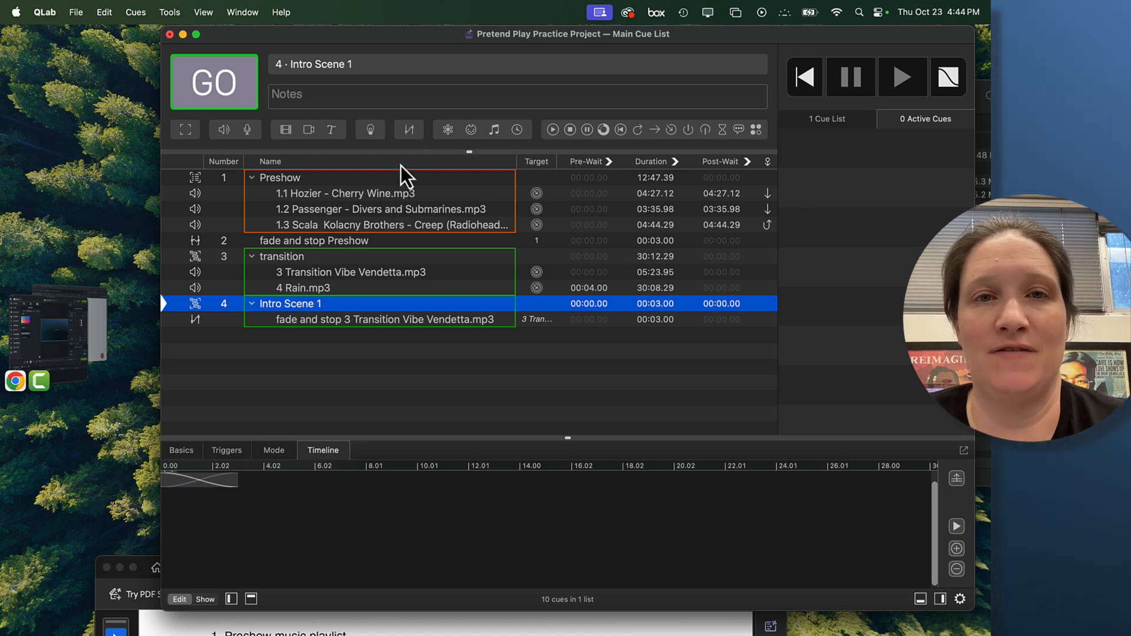
Step: Add a second fade cue to the Intro Scene 1 group, targeting 4 Rain.mp3
drag(413, 134, 315, 333)
drag(288, 295, 534, 337)
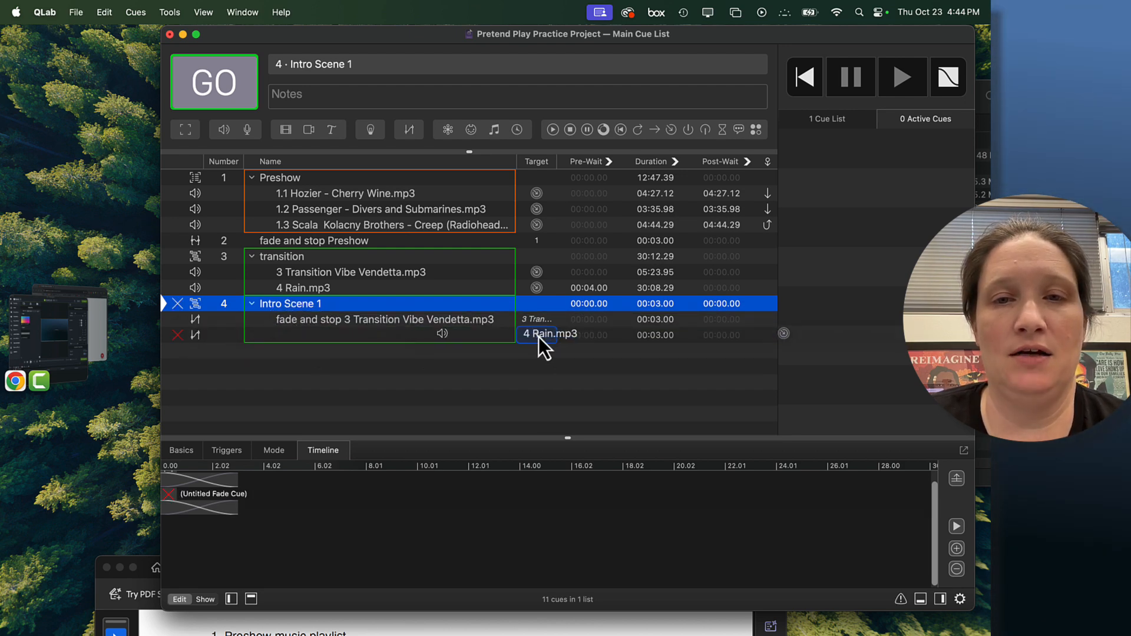
click(341, 336)
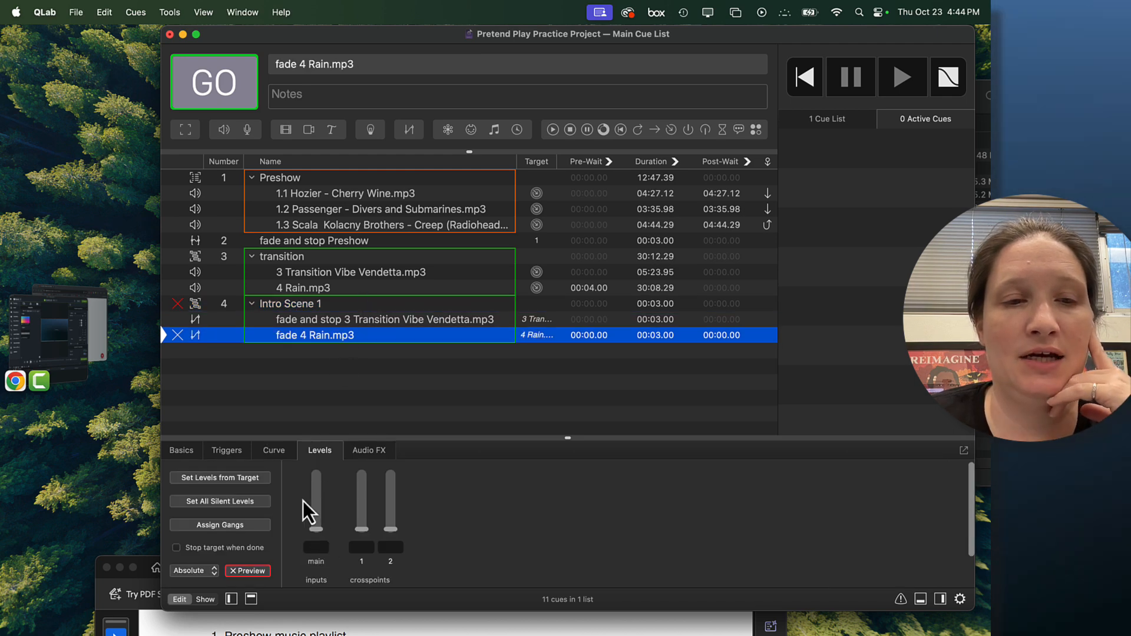
Step: Copy the target's levels and gangs into the rain fade and lower its main level to about -20.2 dB
click(203, 479)
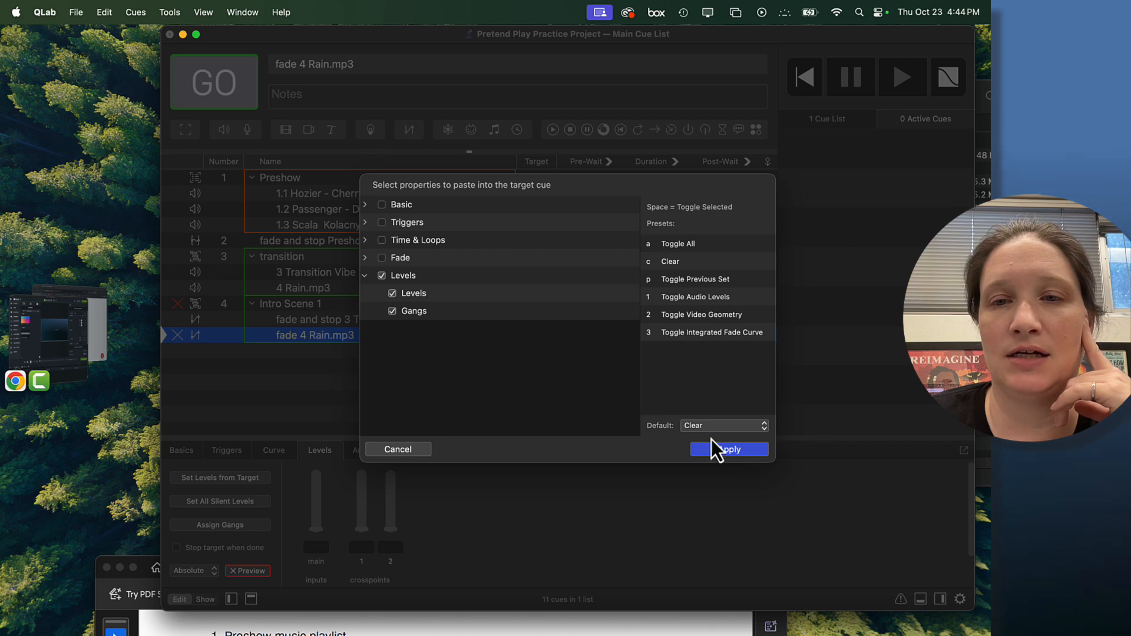
click(723, 451)
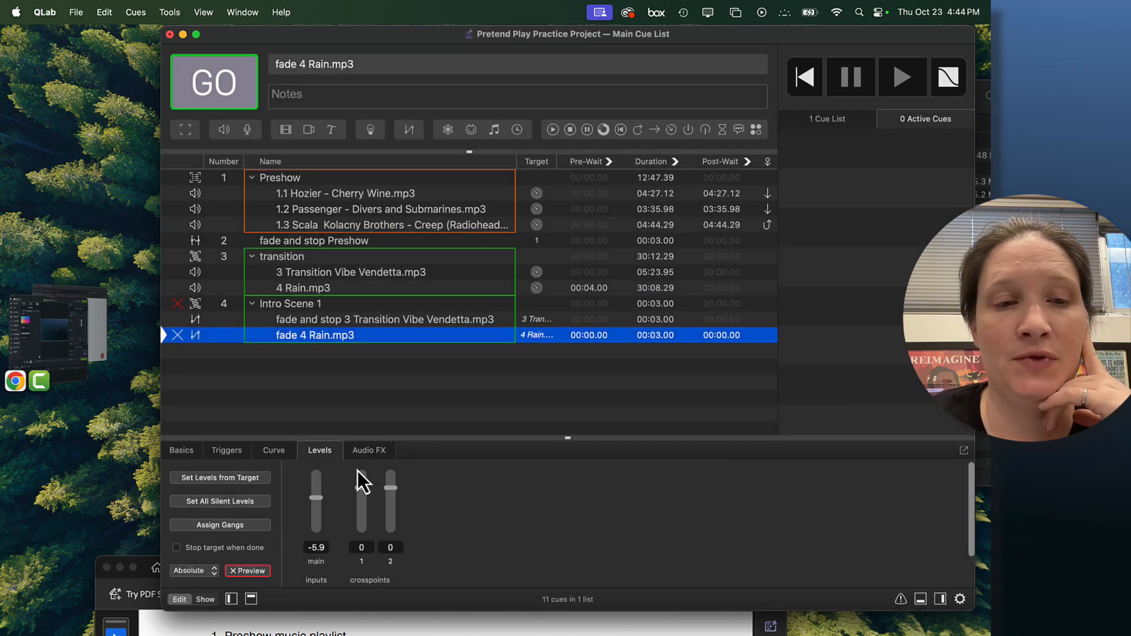
drag(312, 501, 316, 517)
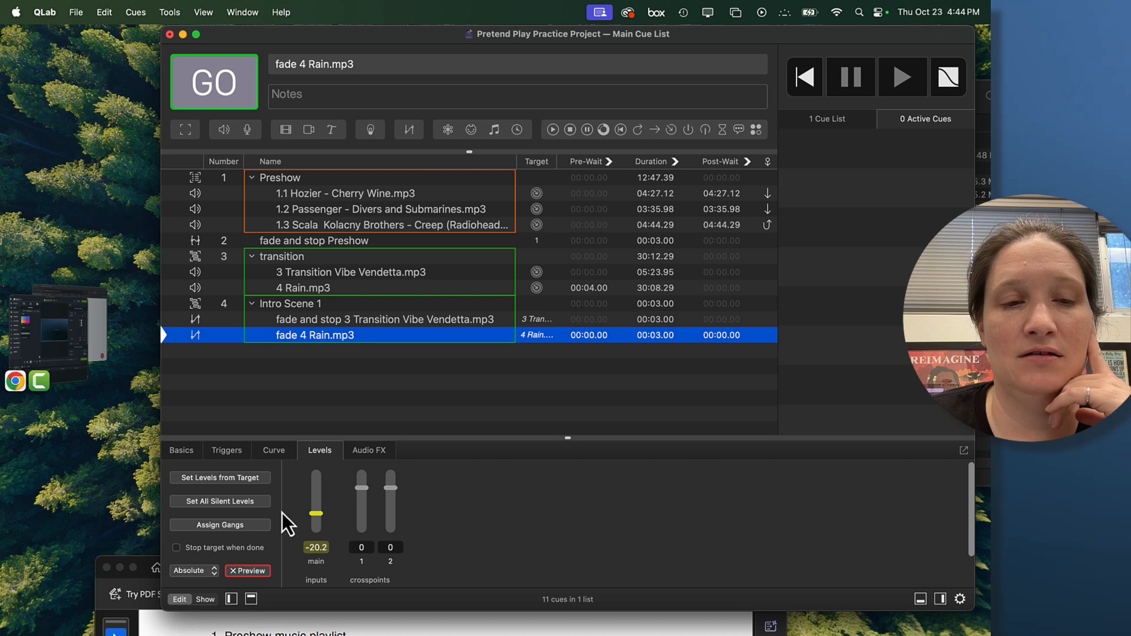
Step: Run the transition and Intro Scene 1 cues, and adjust the rain fade's main level to about -19.8 dB
click(310, 260)
key(space)
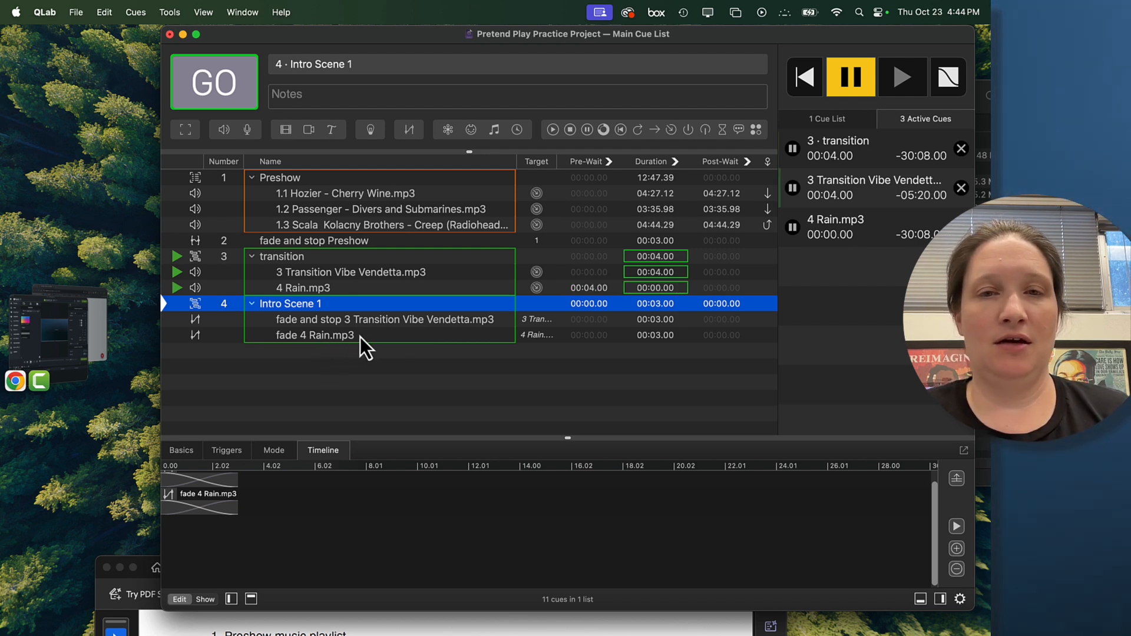
key(space)
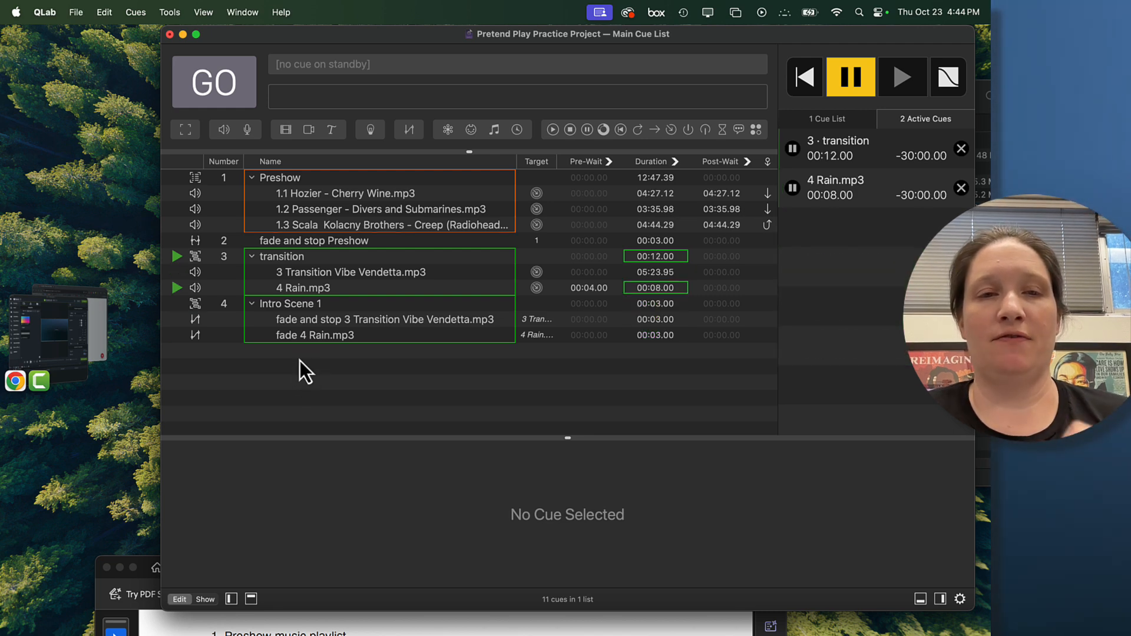
click(343, 334)
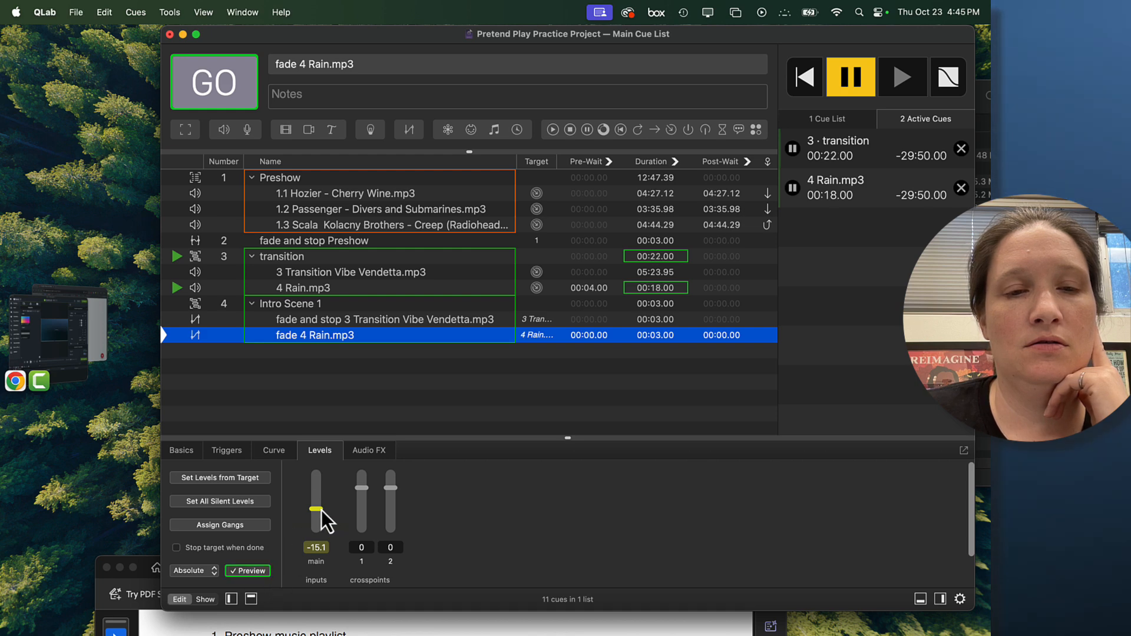
drag(320, 511, 320, 511)
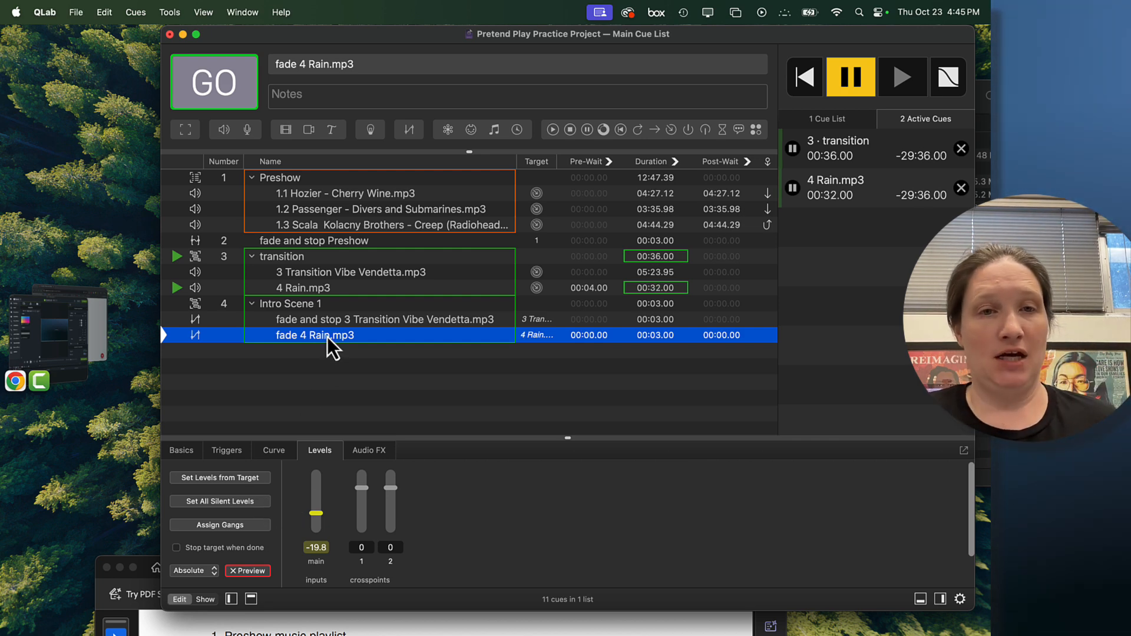
Step: Lengthen the 3 Transition Vibe Vendetta.mp3 fade to 4.5 seconds on the Intro Scene 1 group's timeline
key(Up)
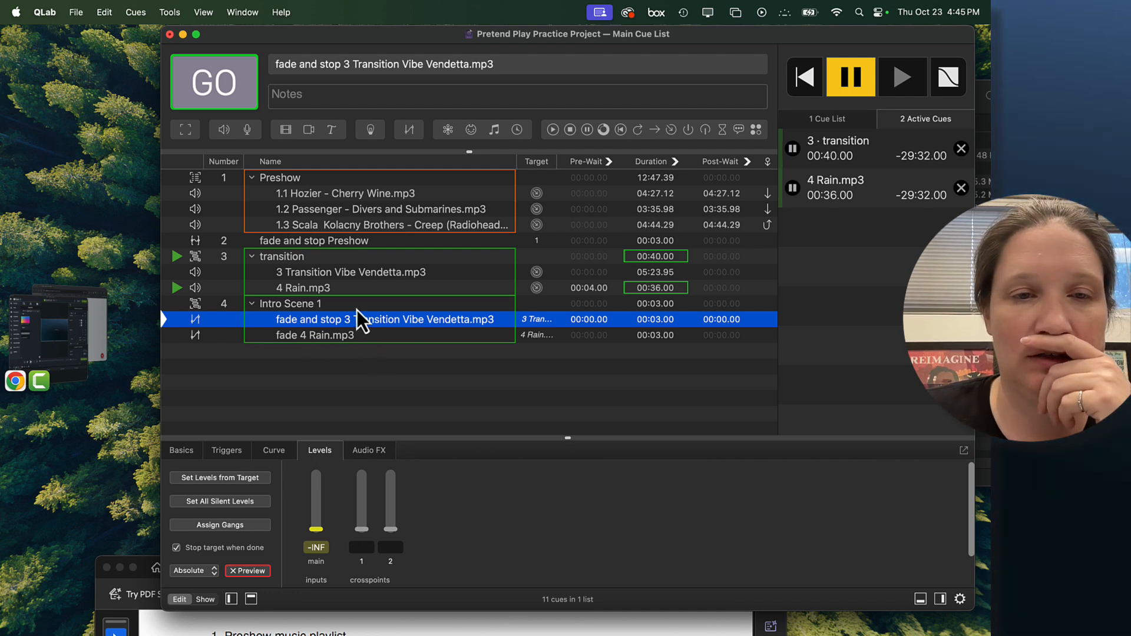
key(Up)
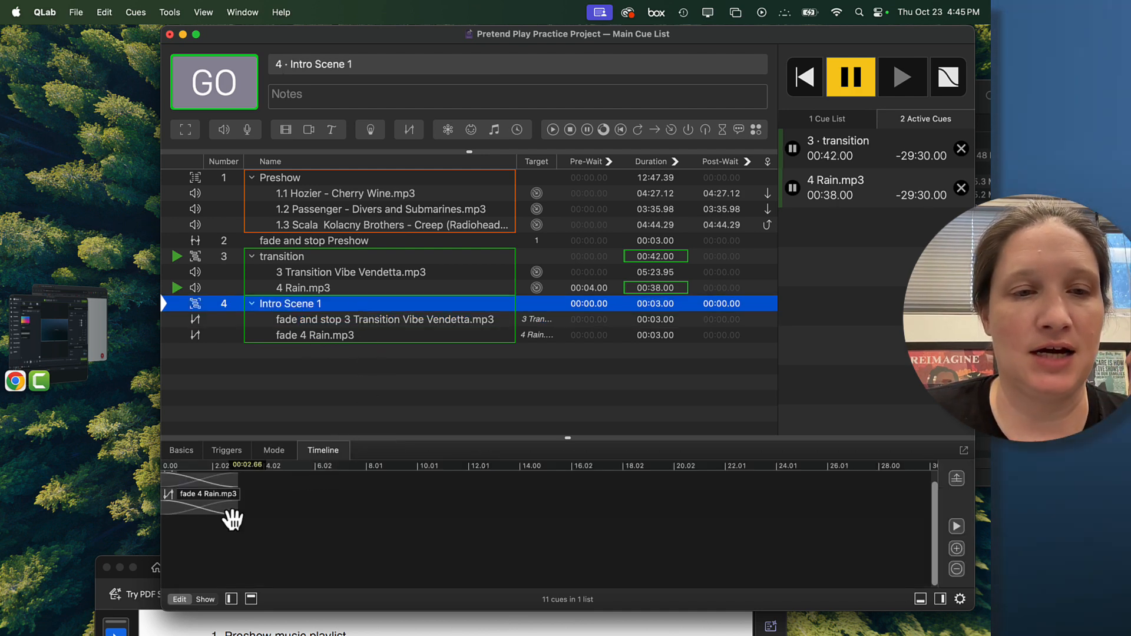
click(956, 550)
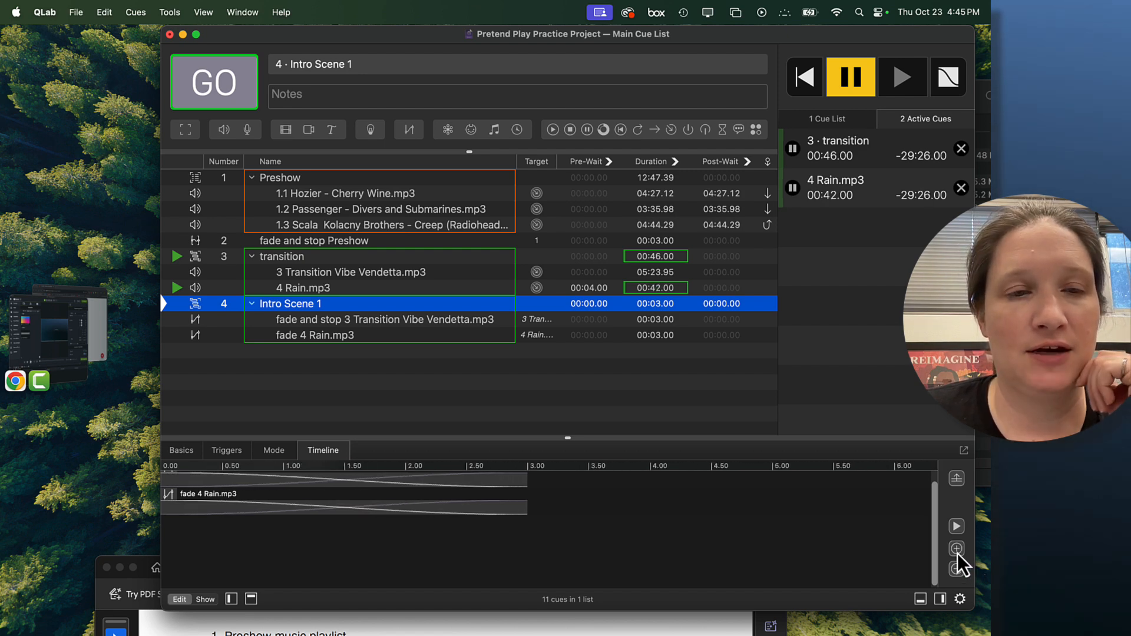
click(956, 550)
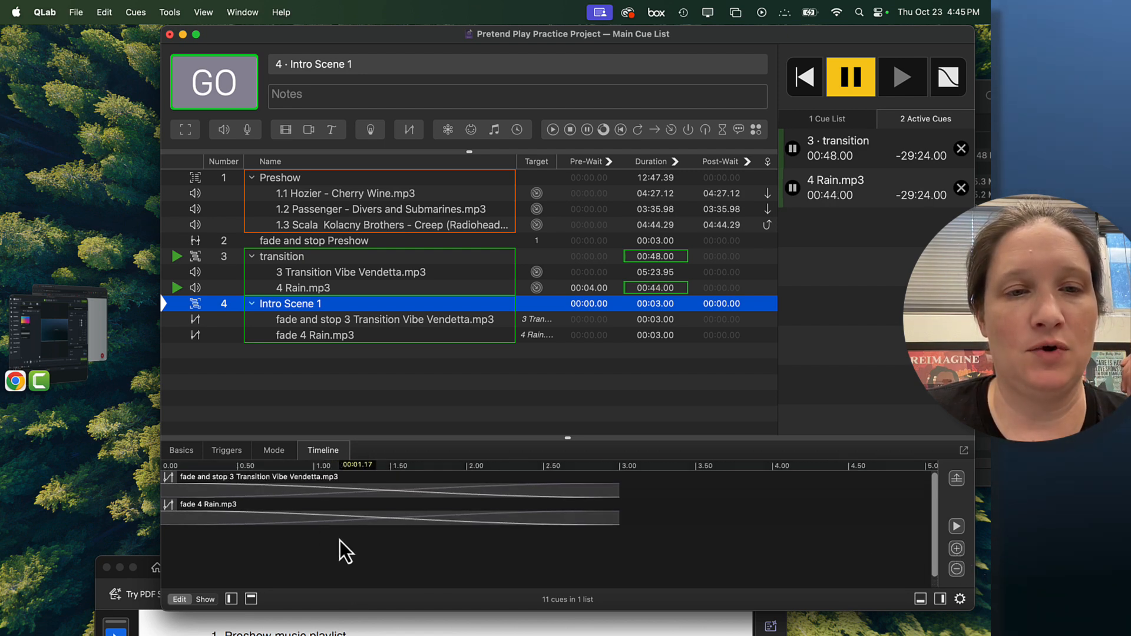
click(274, 493)
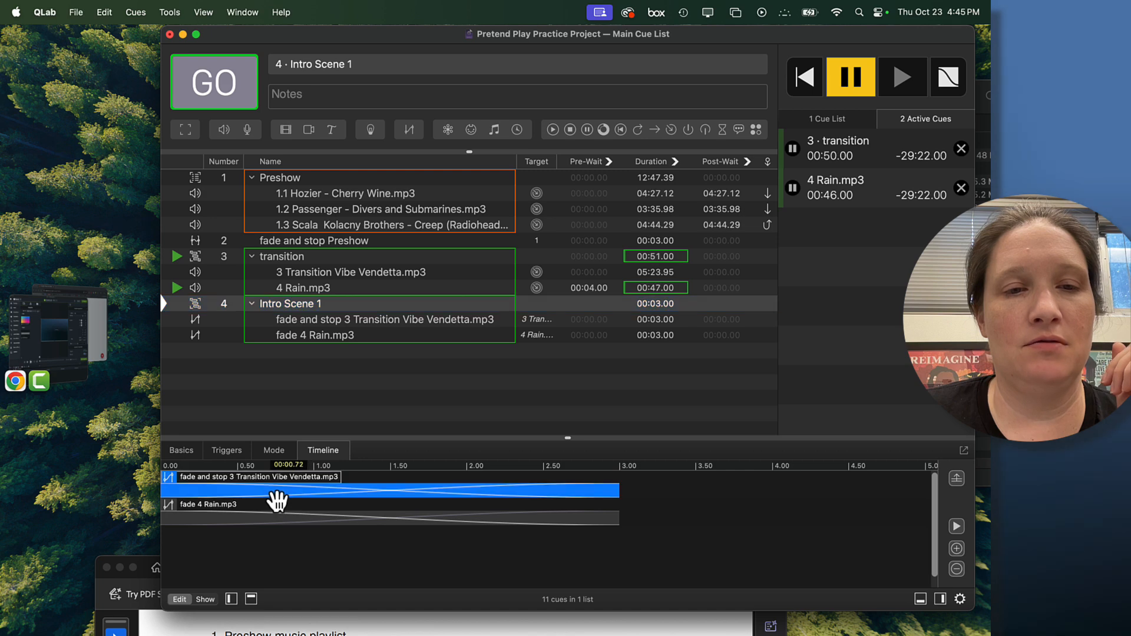
drag(619, 490, 848, 492)
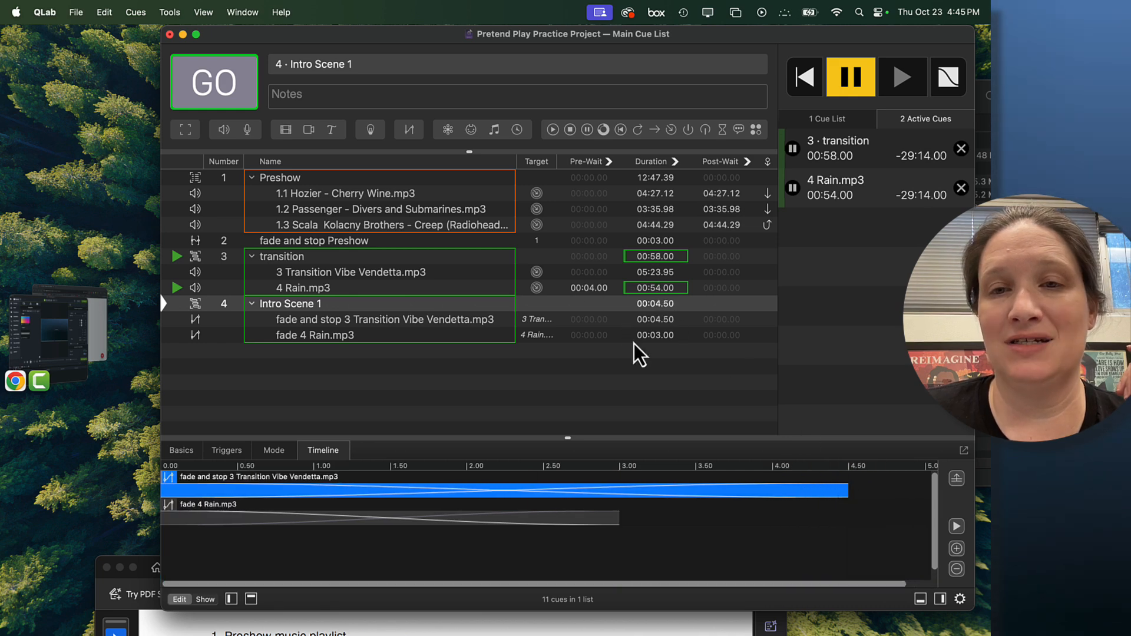
Step: Set the duration of the fade and stop 3 Transition Vibe Vendetta.mp3 cue to 6 seconds
click(655, 323)
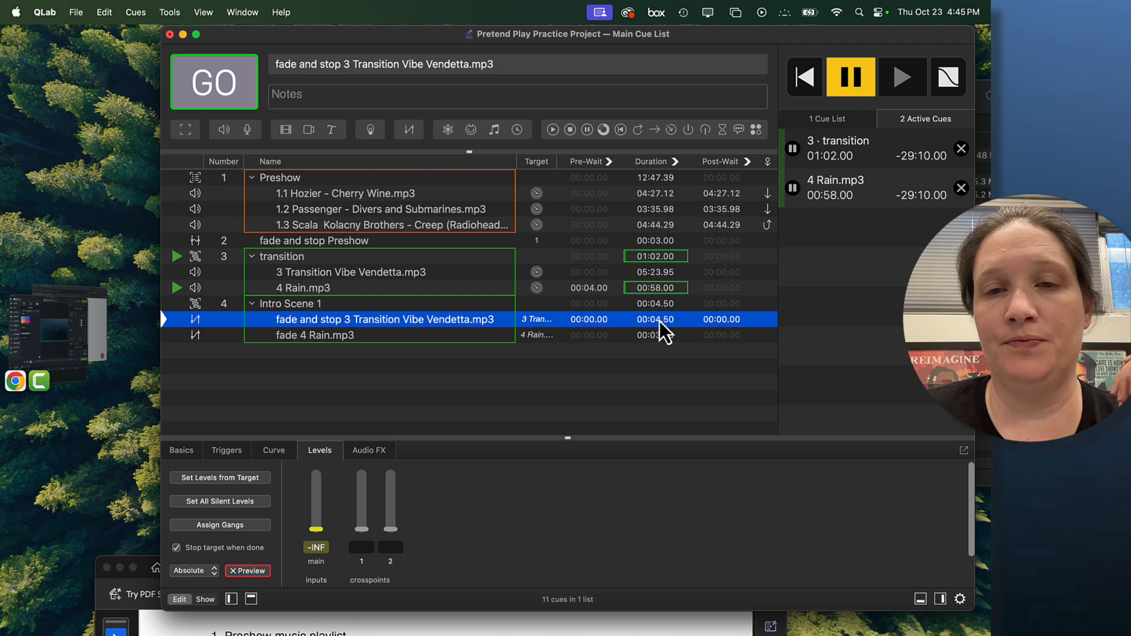
double_click(659, 322)
text(6)
key(Return)
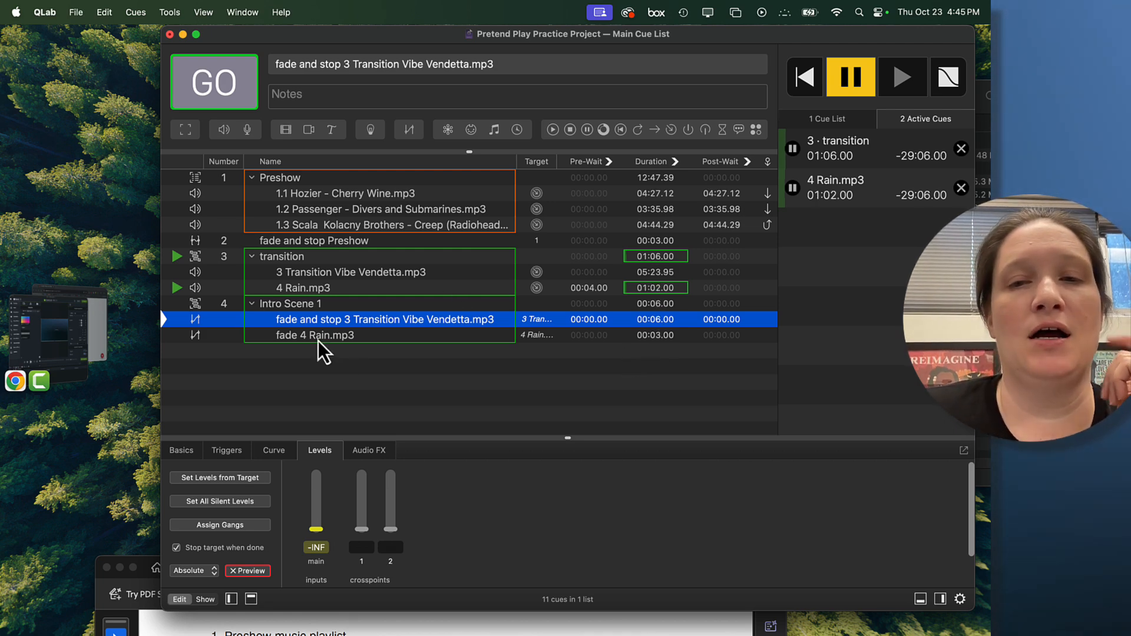
Step: Set the duration of the fade 4 Rain.mp3 cue to 10 seconds
click(659, 339)
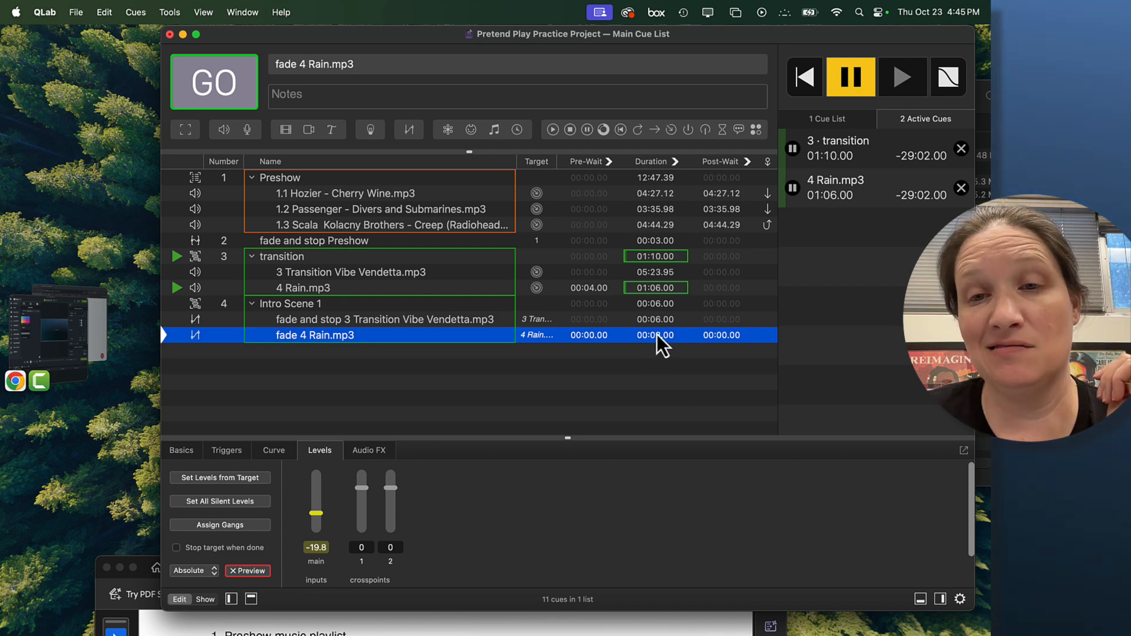
double_click(655, 335)
text(10)
key(Return)
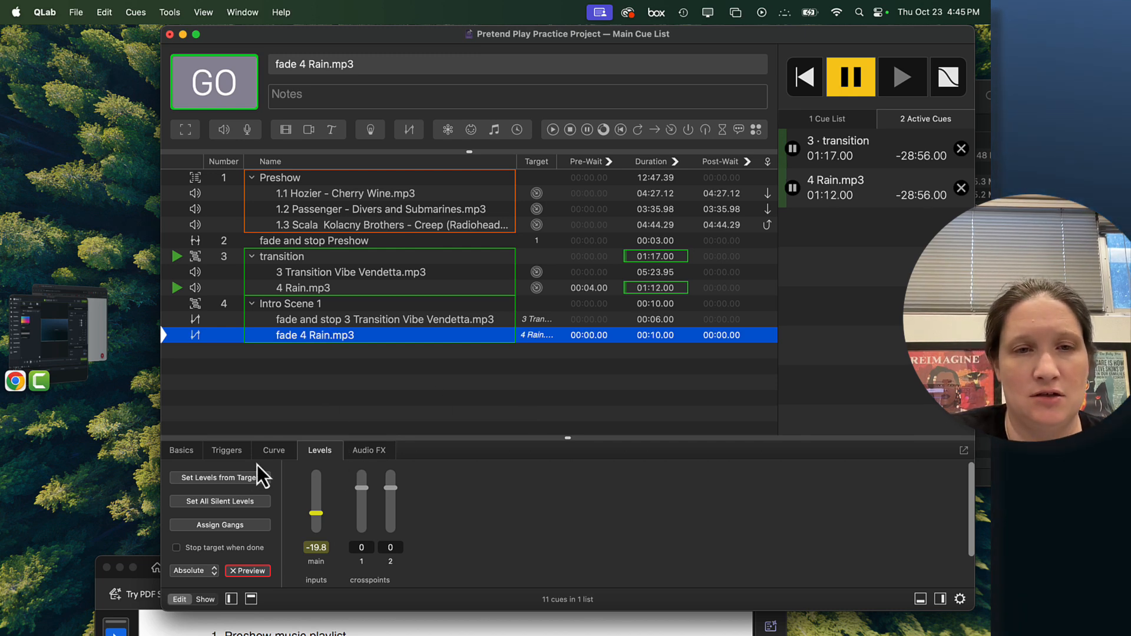
Step: Shift the rain fade on the Intro Scene 1 timeline so that it starts at 2 seconds
click(328, 305)
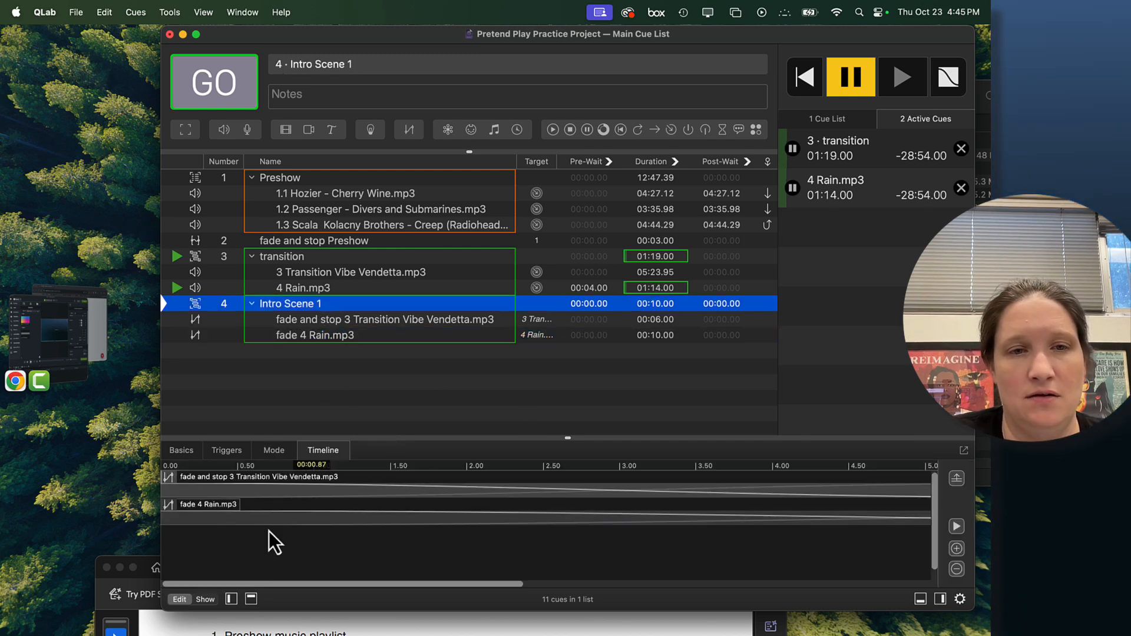
mouse_move(364, 583)
mouse_down()
mouse_move(528, 580)
mouse_move(347, 583)
mouse_up()
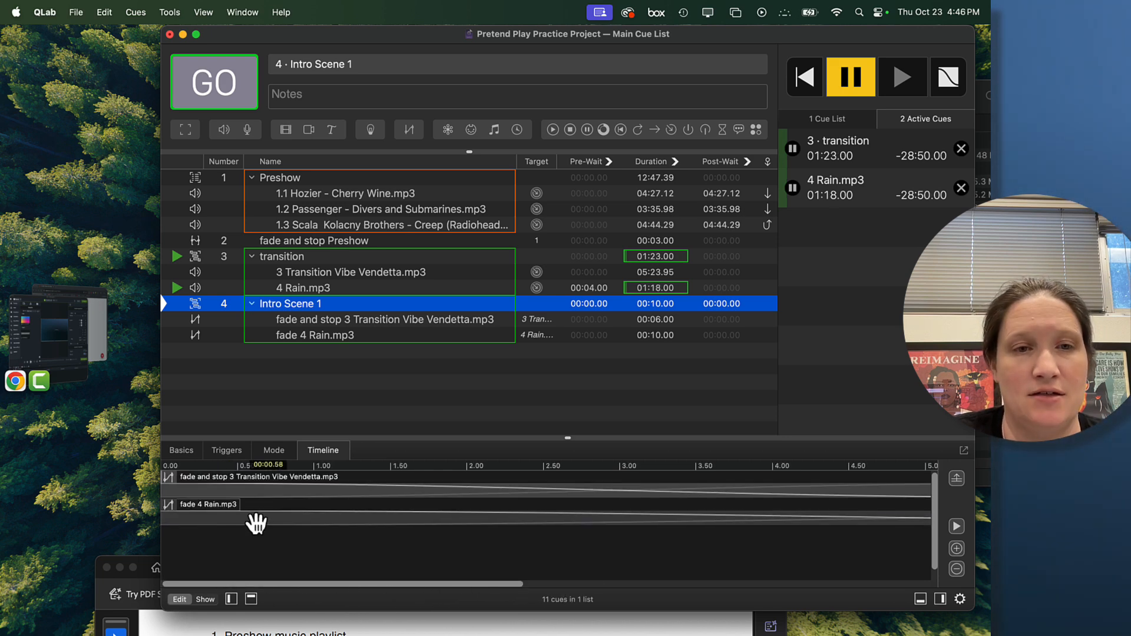
drag(252, 522, 567, 522)
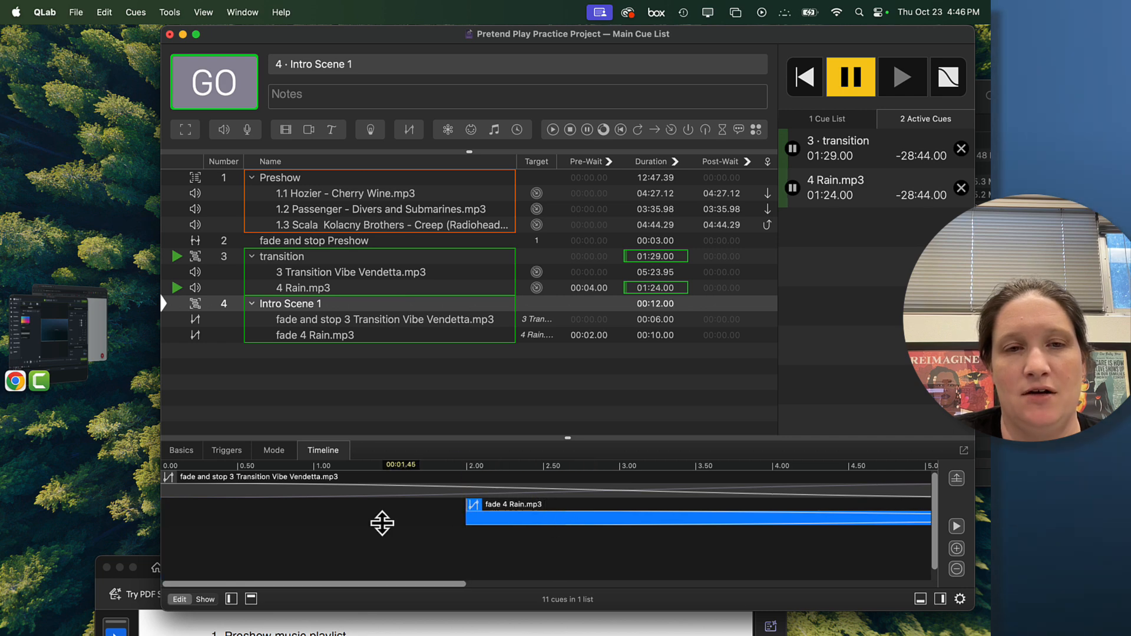
click(377, 527)
Step: Stop the running transition cue, then run the transition and Intro Scene 1 cues again to check the fades
click(339, 256)
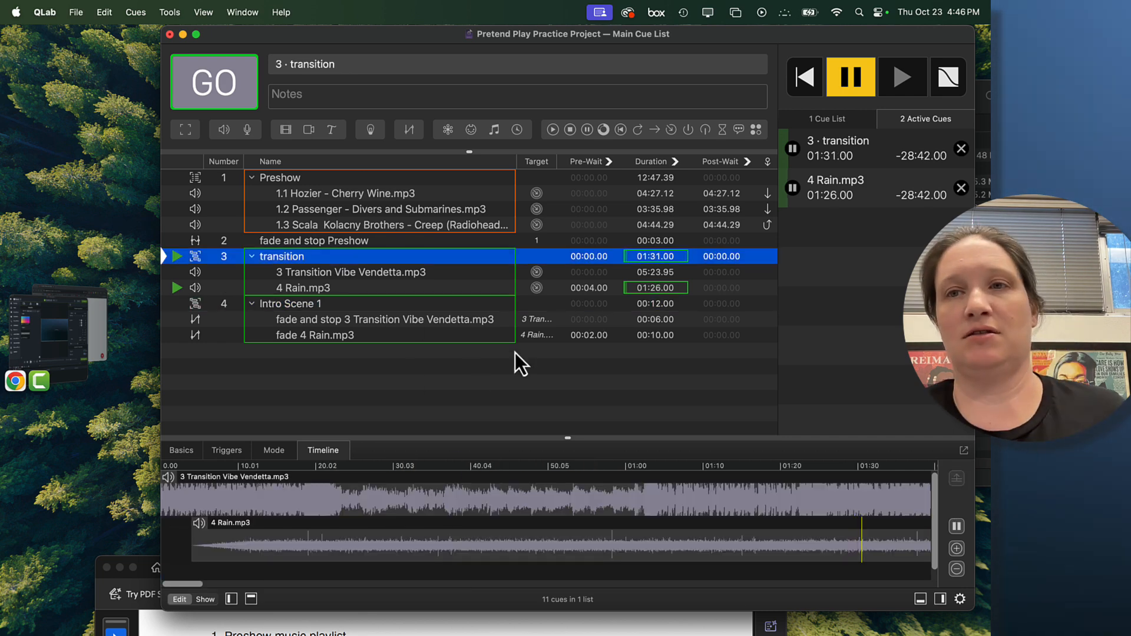
click(963, 149)
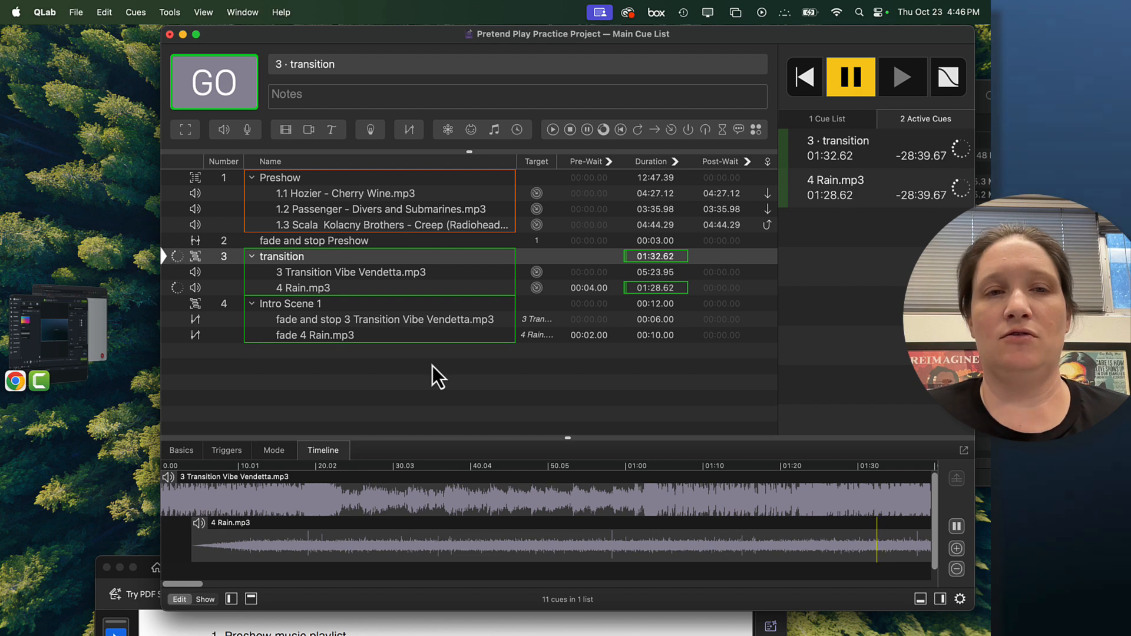
click(330, 256)
key(space)
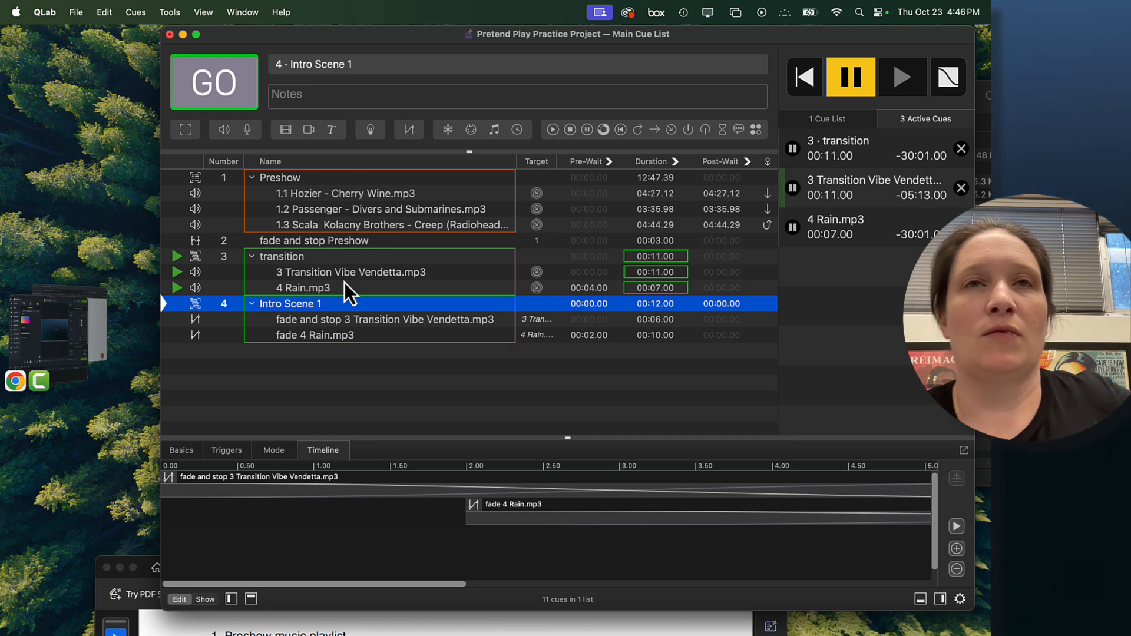
key(space)
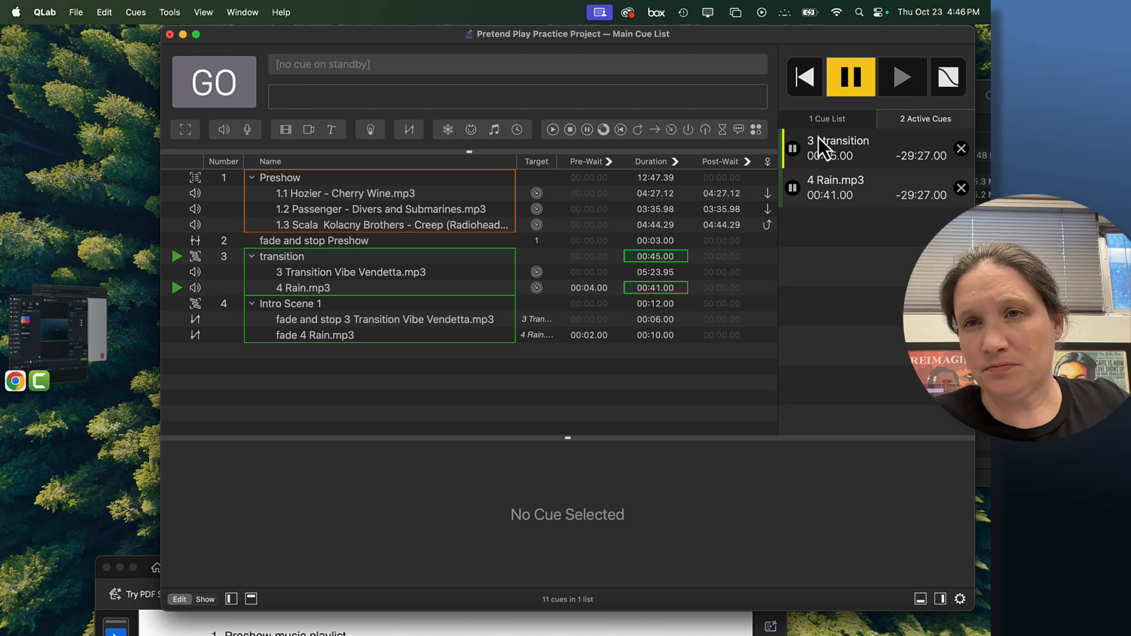
Step: Create a second cue list named "hotkey cues"
click(829, 121)
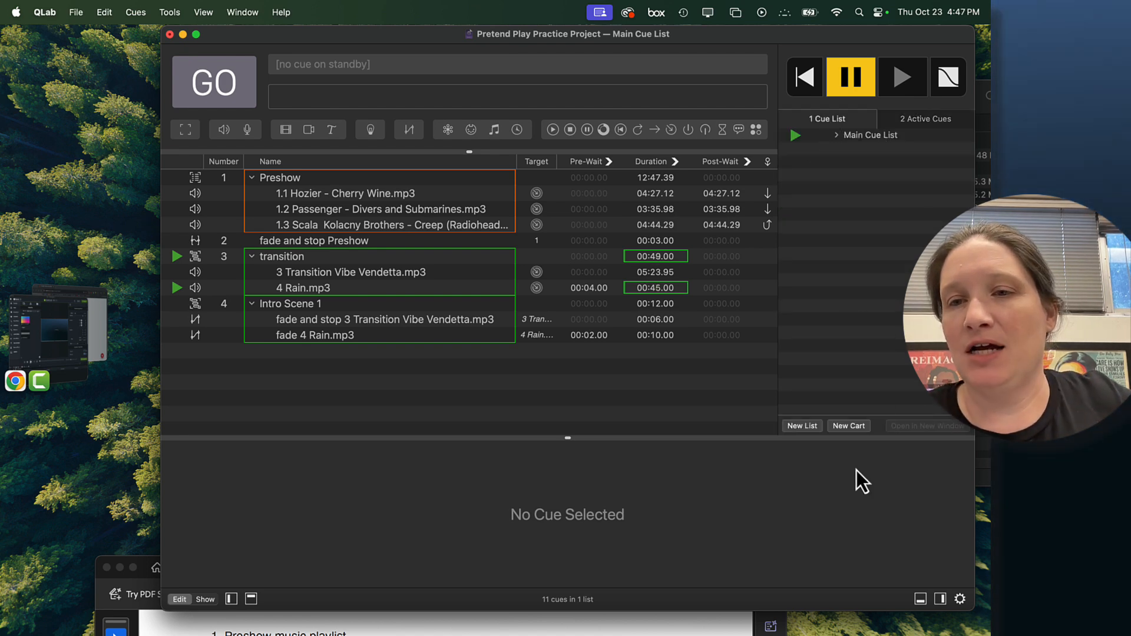
click(802, 425)
double_click(872, 151)
text(hotkey cur)
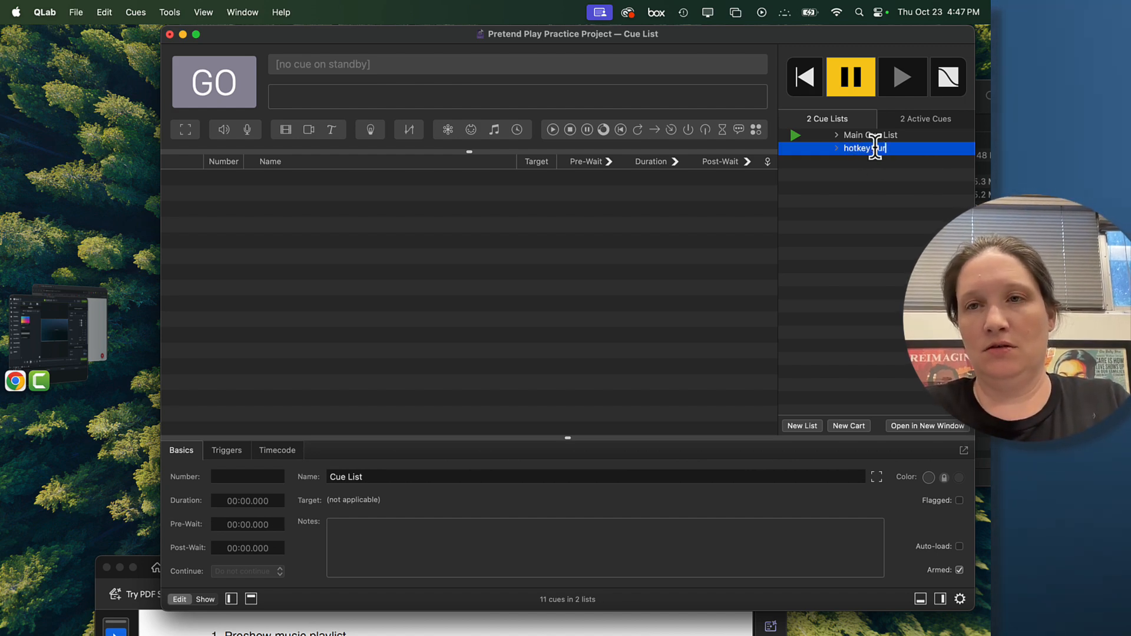
key(BackSpace)
text(es)
key(Return)
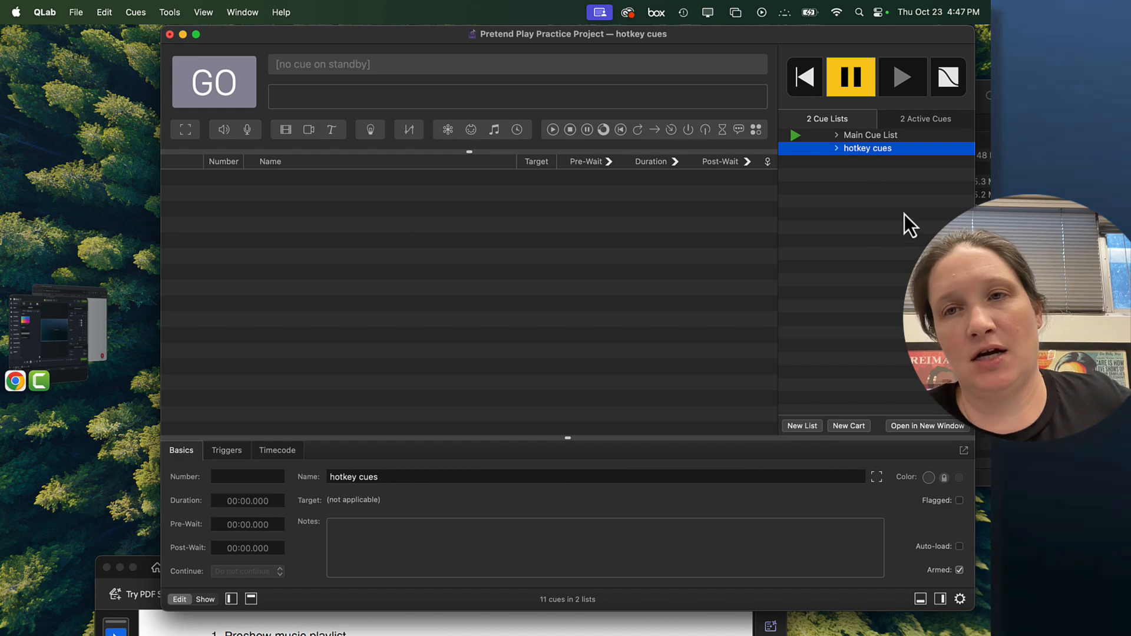
Step: Add G-gunshot.wav from the Qlab Project audio files folder in Finder to the hotkey cues list
drag(745, 35, 676, 30)
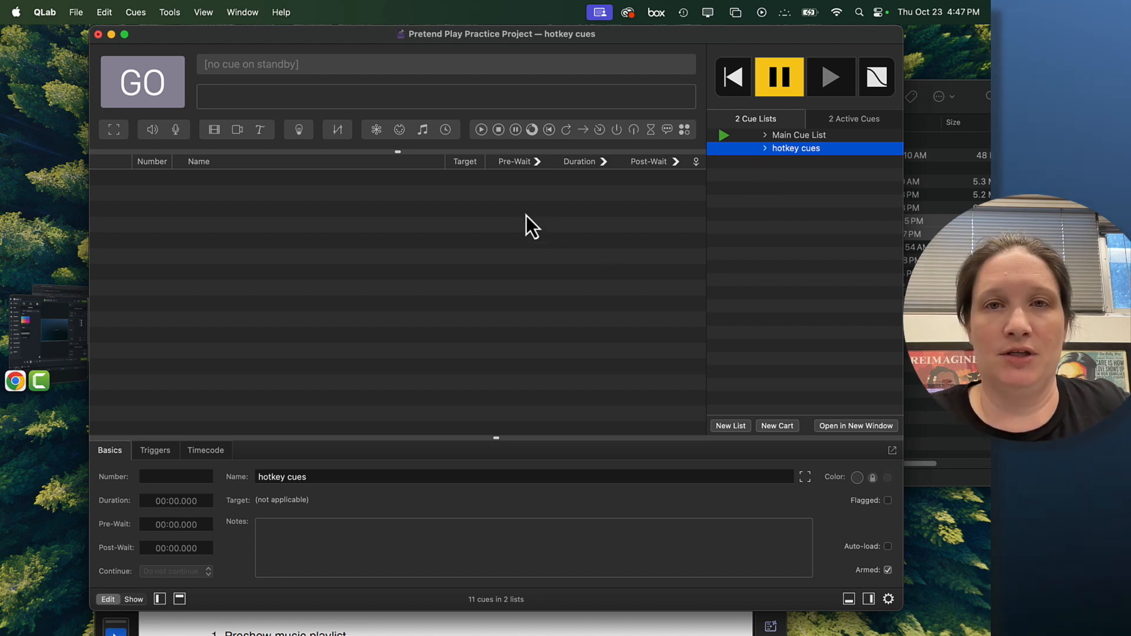
drag(602, 39, 639, 270)
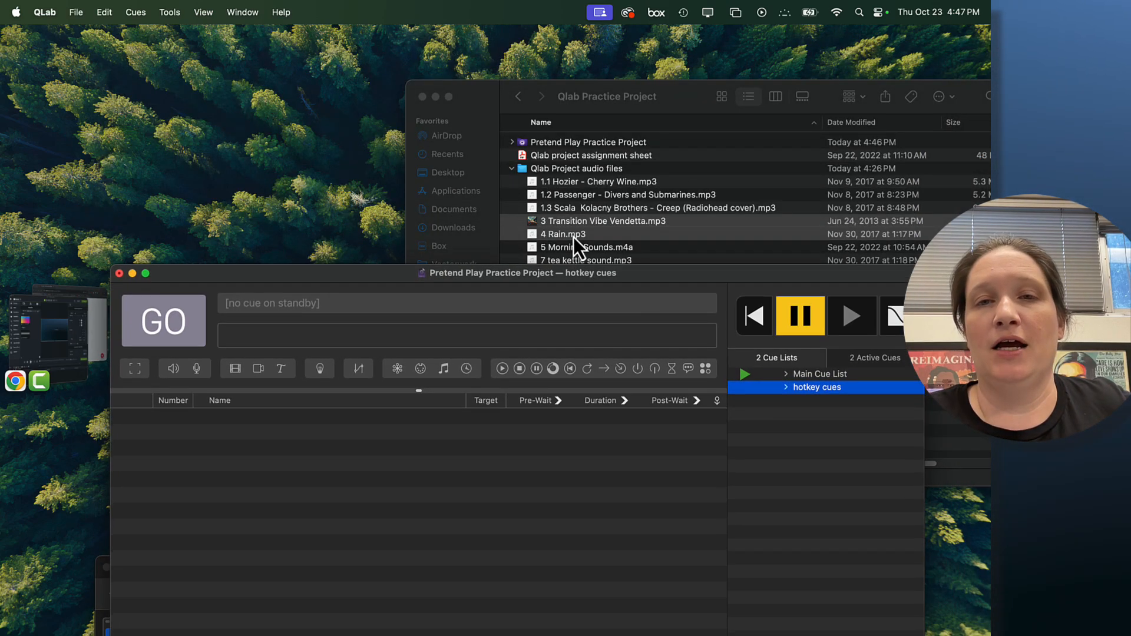
drag(674, 97, 629, 59)
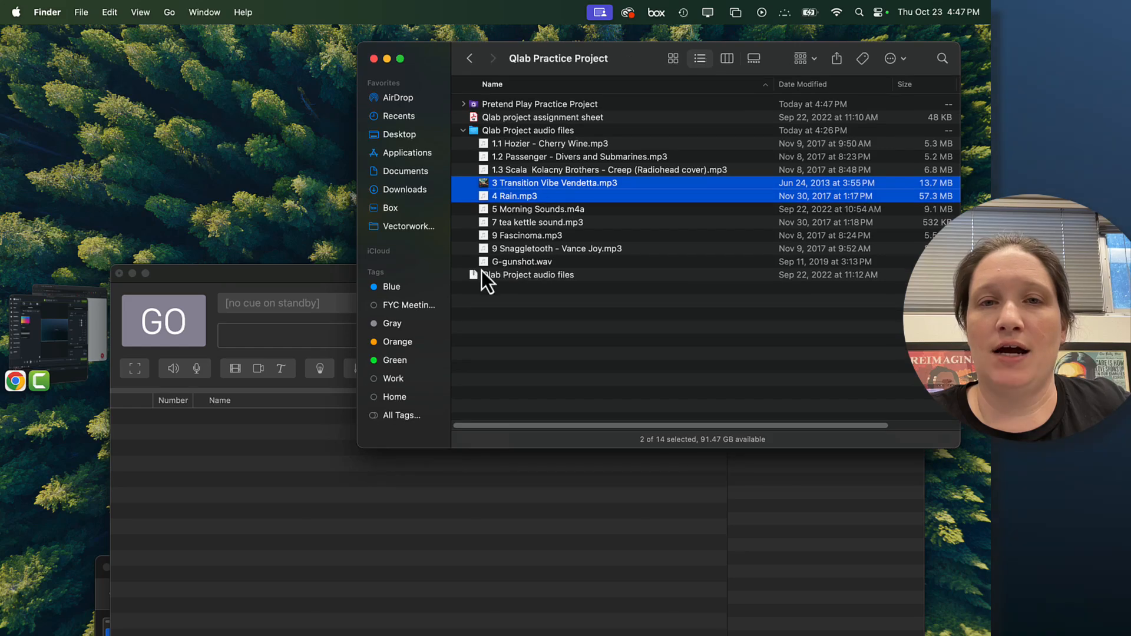
drag(519, 263, 217, 510)
drag(315, 278, 341, 39)
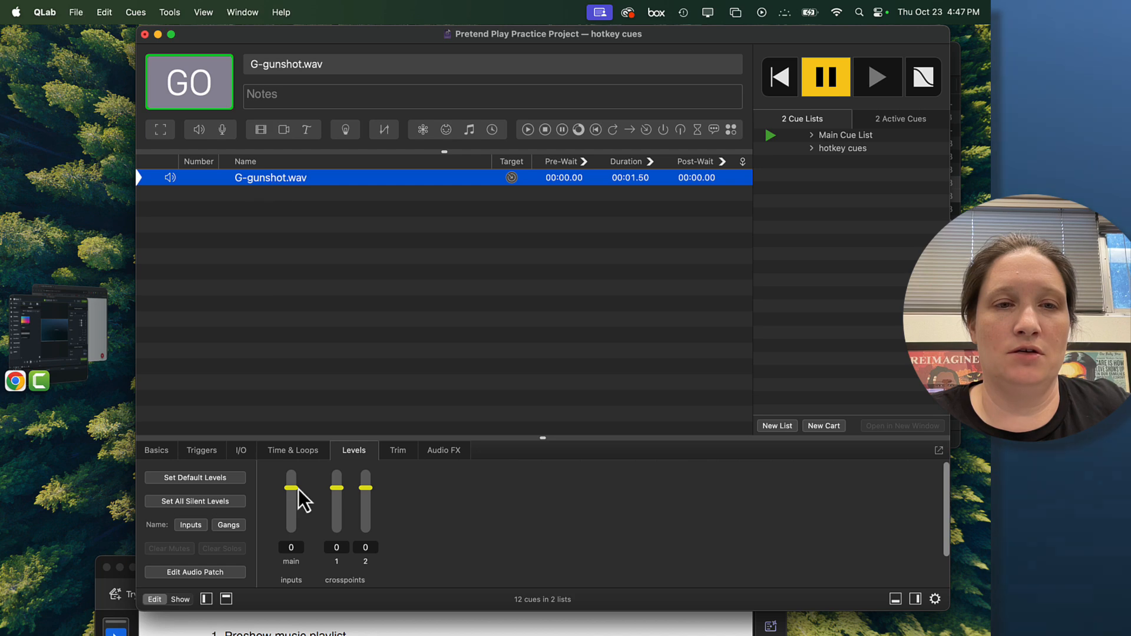
Step: Audition the gunshot cue's audio and review its trigger and basic settings
click(304, 451)
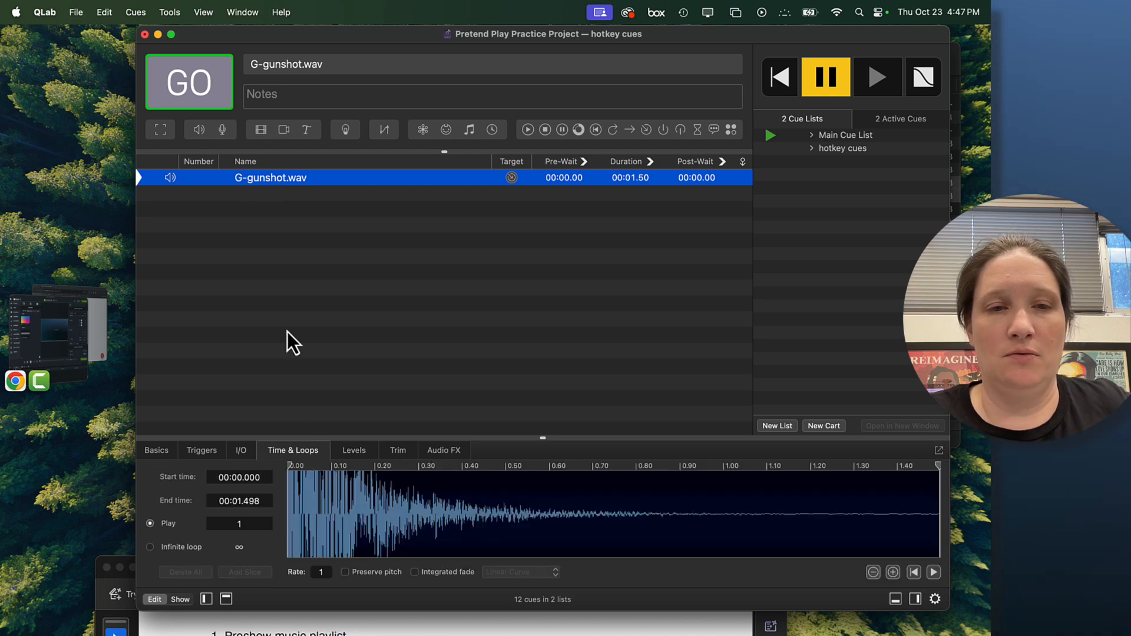
click(934, 572)
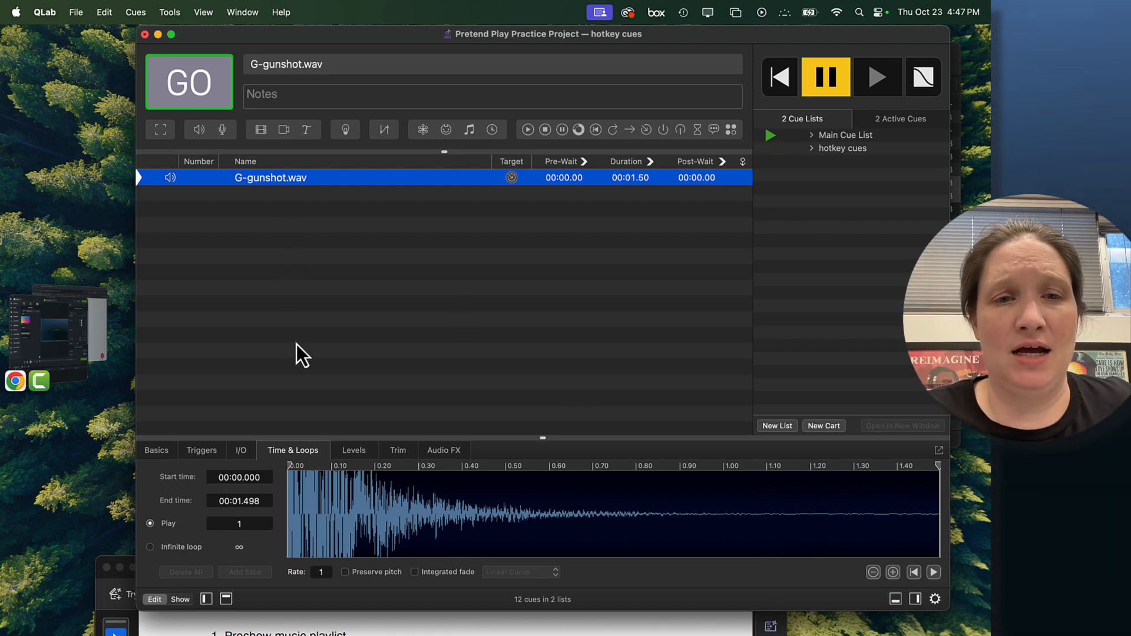
click(203, 451)
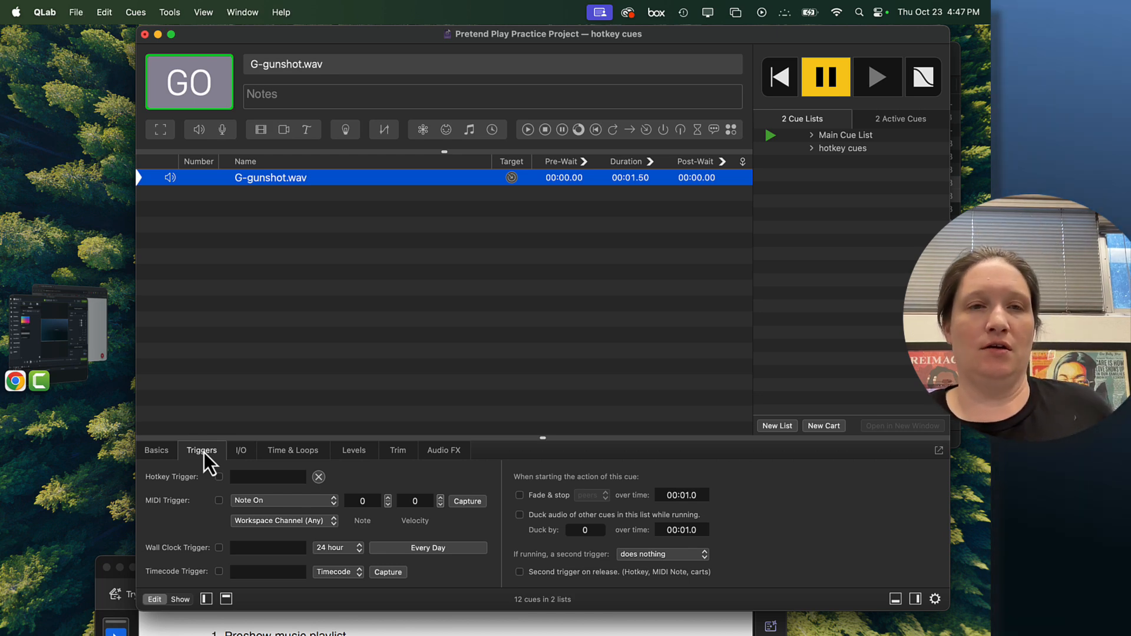
click(156, 450)
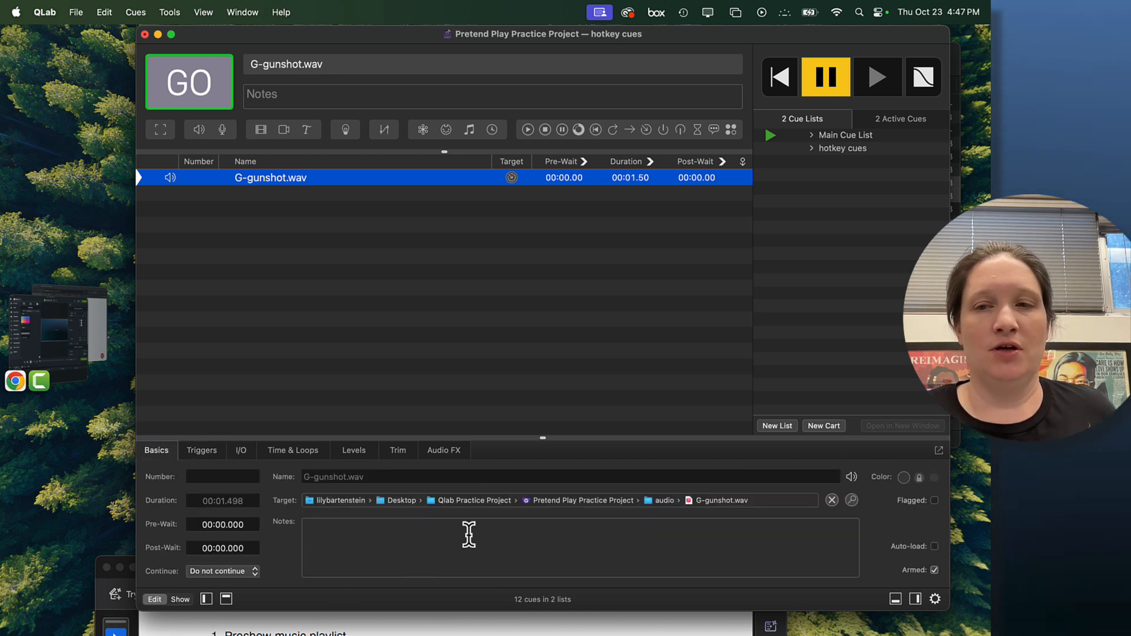
Step: Enable a hotkey trigger on the gunshot cue and assign it to G
click(202, 452)
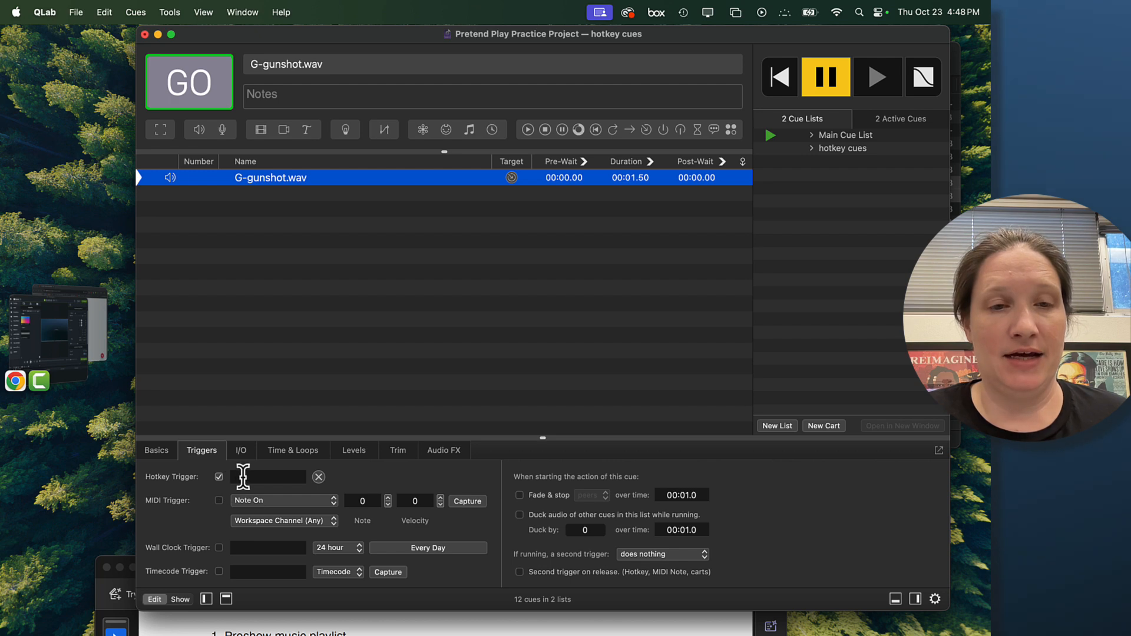
click(253, 477)
key(g)
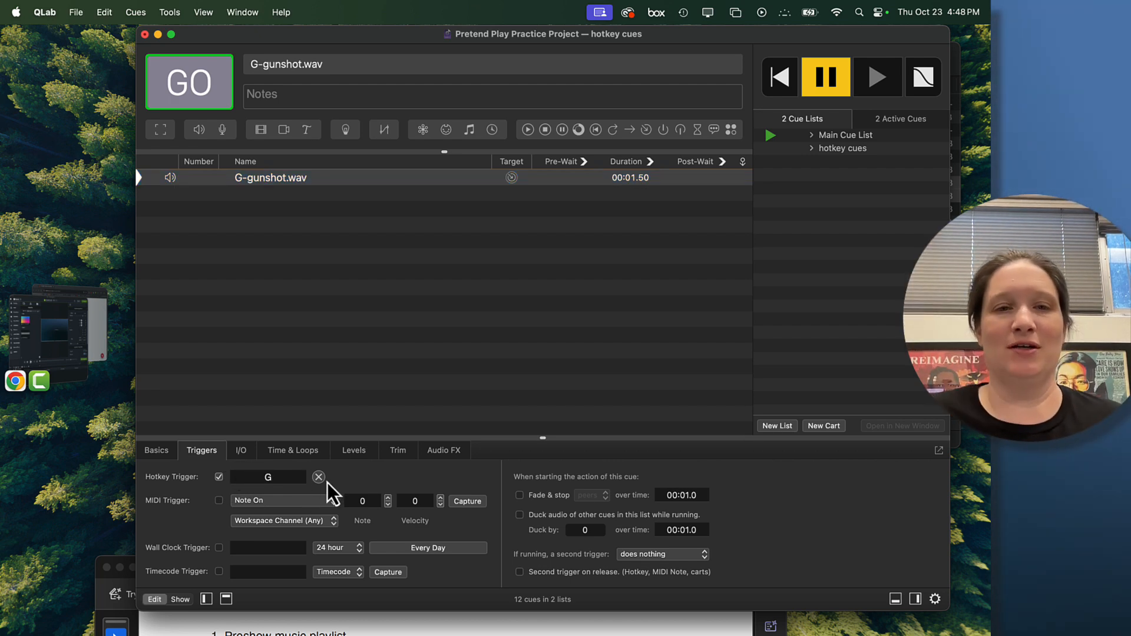
click(295, 381)
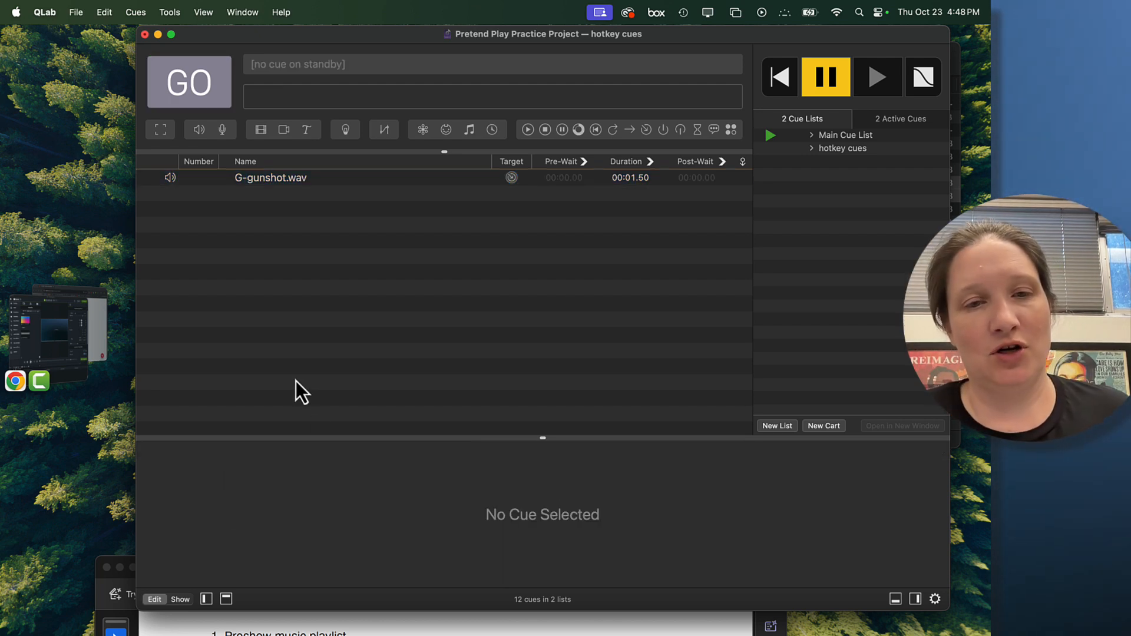
click(282, 185)
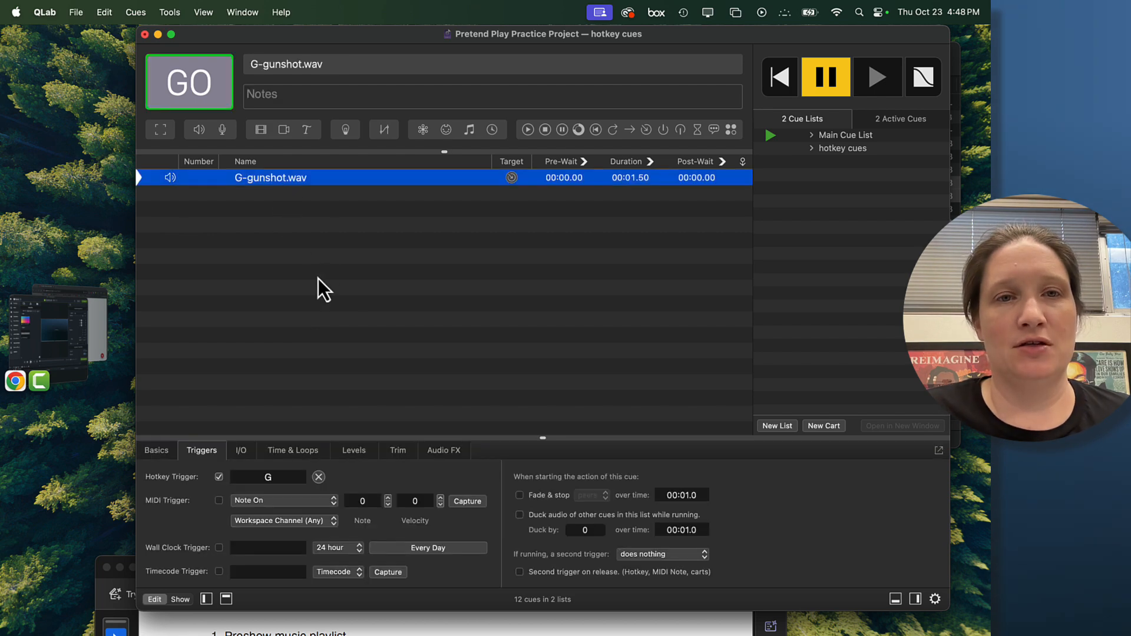
Step: Return to the Main Cue List and test the gunshot's G hotkey with no cue selected
click(310, 337)
click(846, 136)
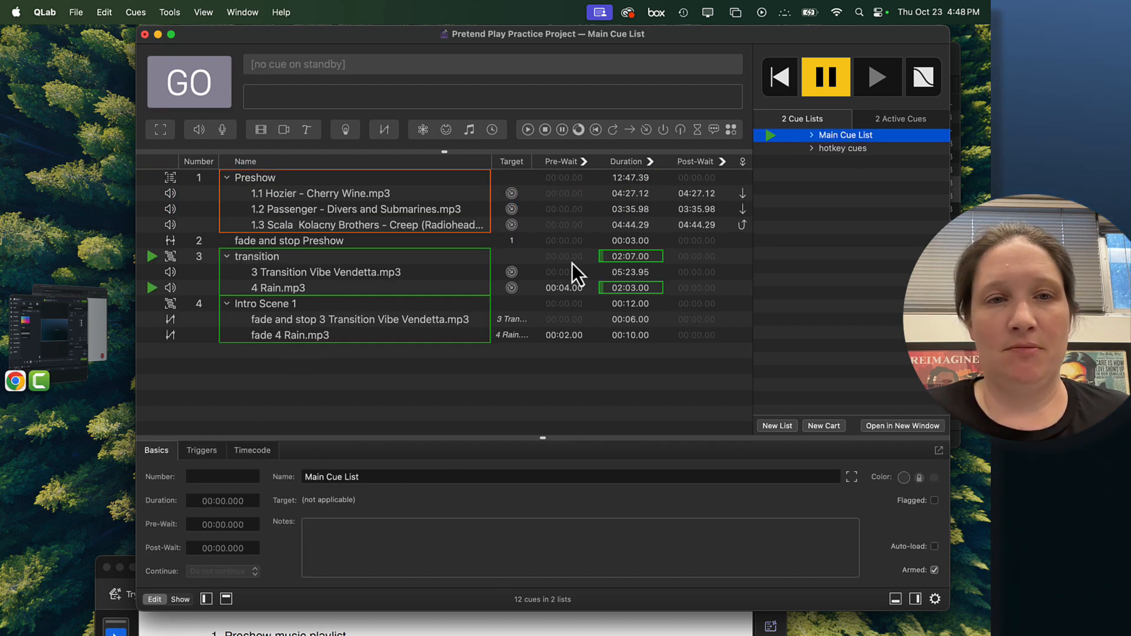
click(387, 387)
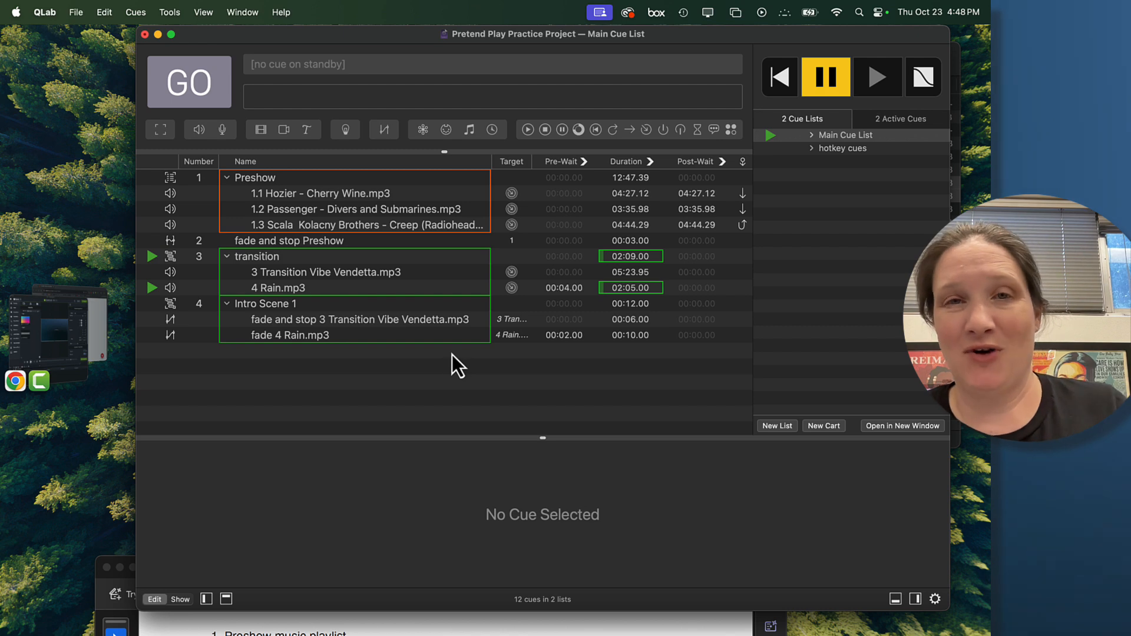
key(g)
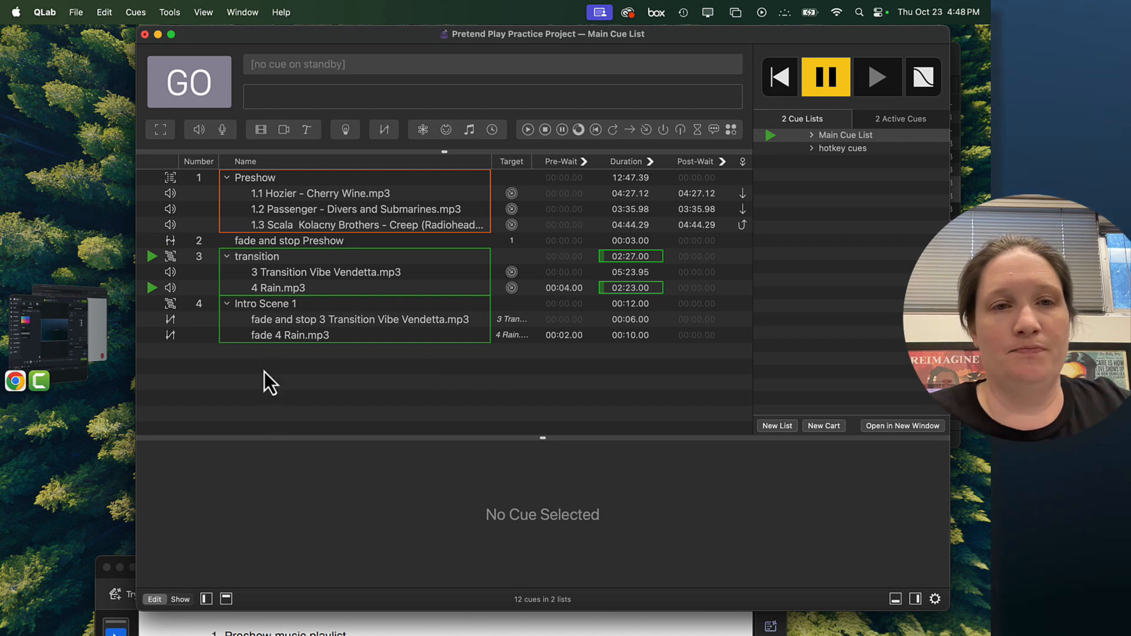
Step: Add an empty group cue numbered 5 after Intro Scene 1 in the Main Cue List
click(162, 131)
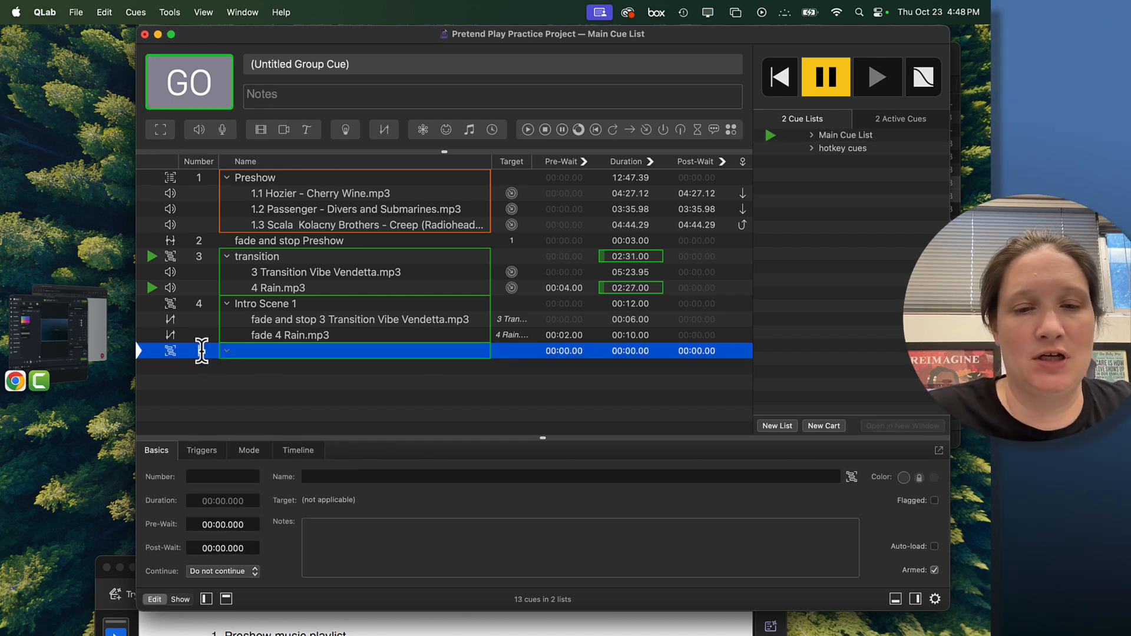
click(271, 393)
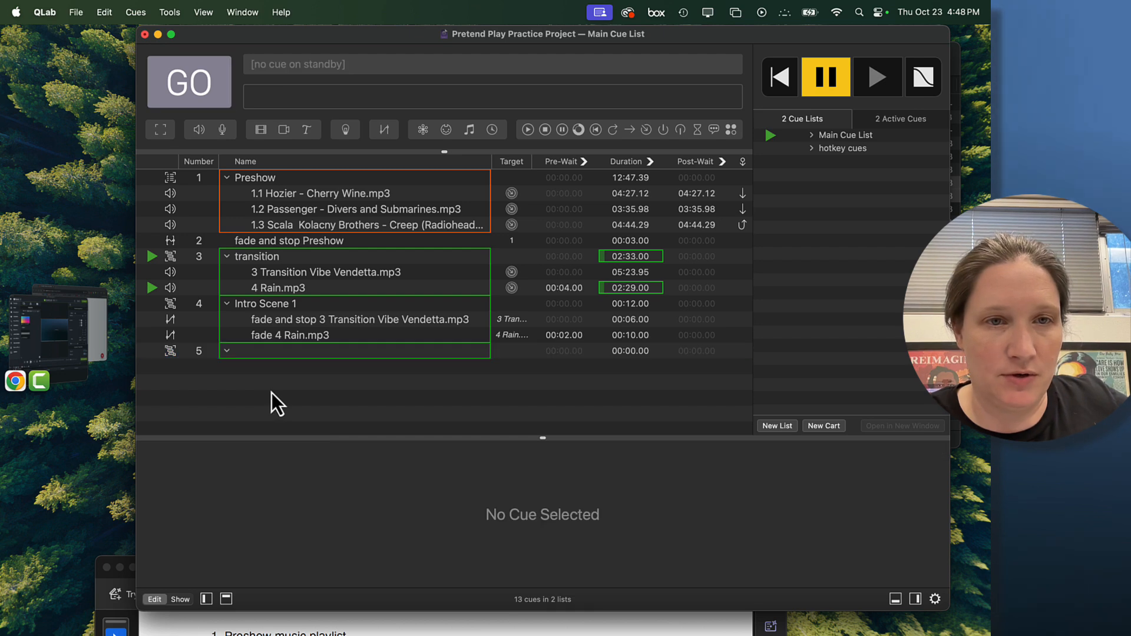
click(261, 352)
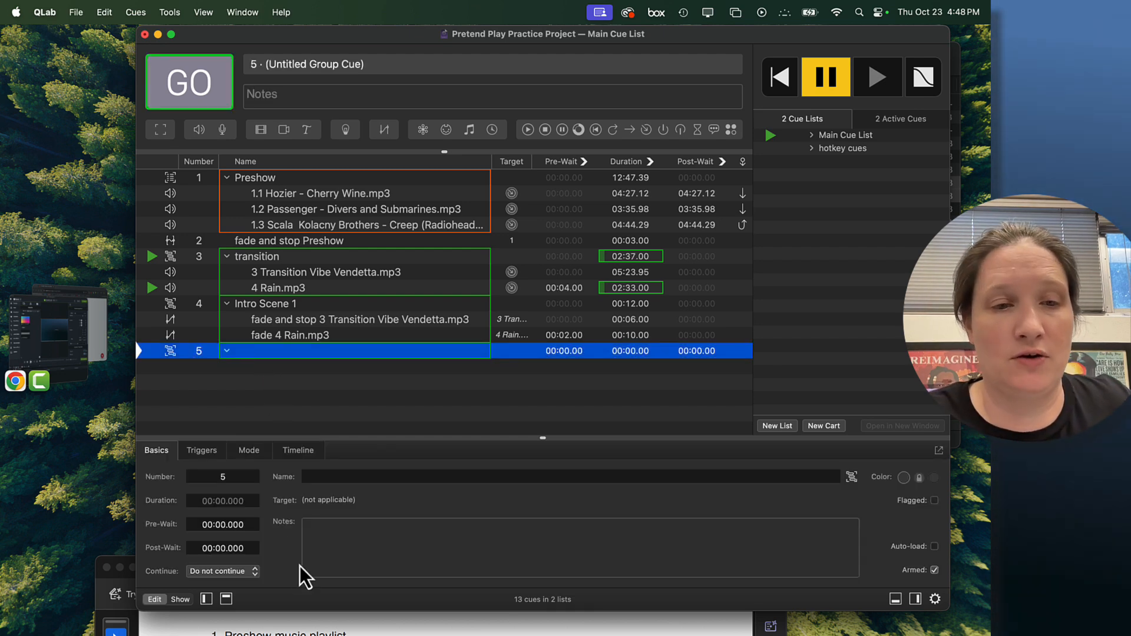
Step: Add 3 Transition Vibe Vendetta.mp3 from the Qlab Project audio files folder in Finder to group cue 5
drag(436, 35, 373, 260)
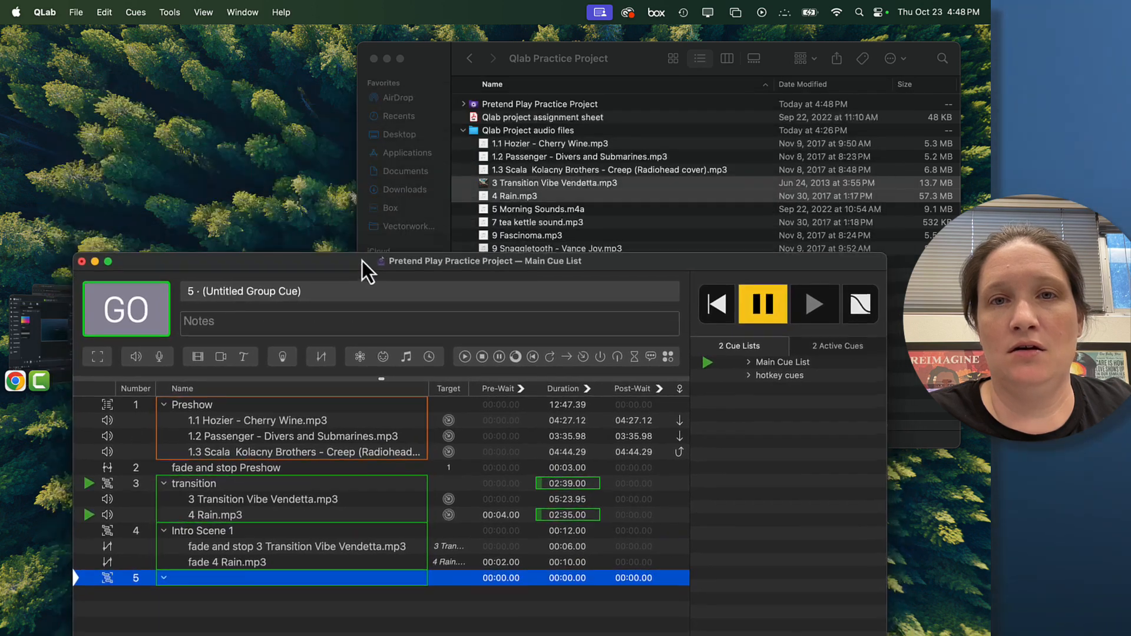
drag(627, 62, 616, 46)
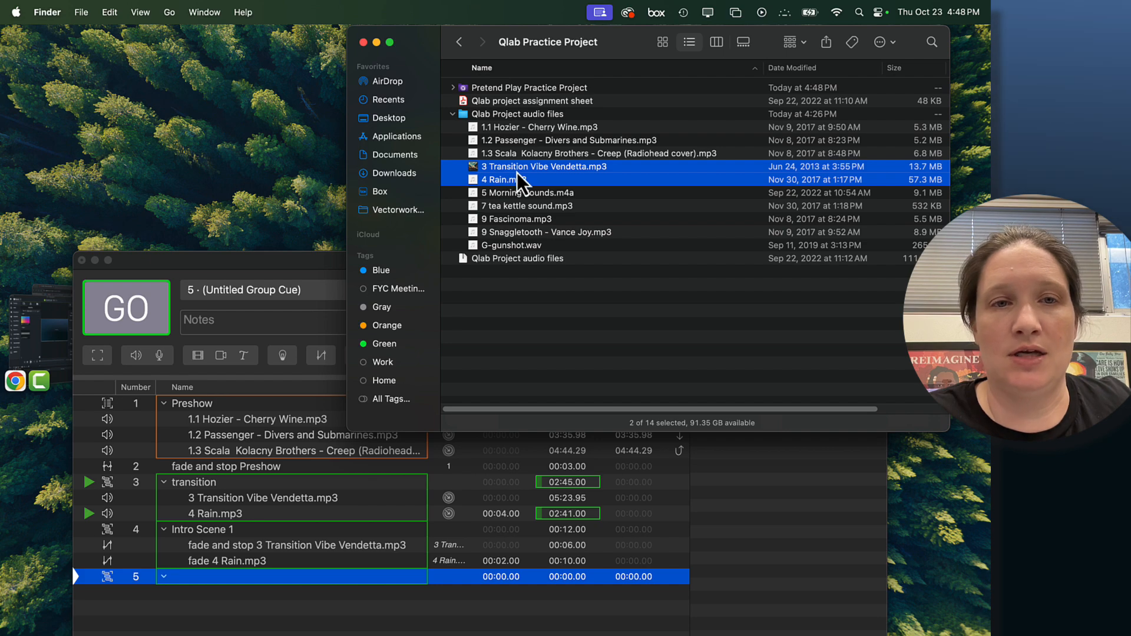
drag(293, 258, 272, 182)
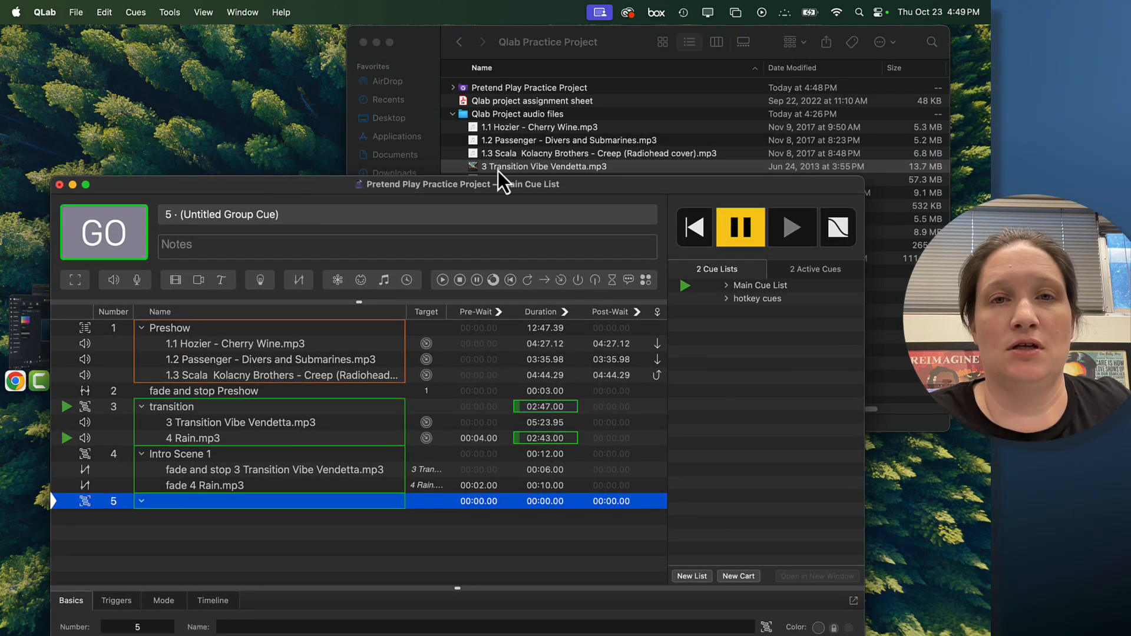
drag(501, 169, 213, 508)
click(204, 522)
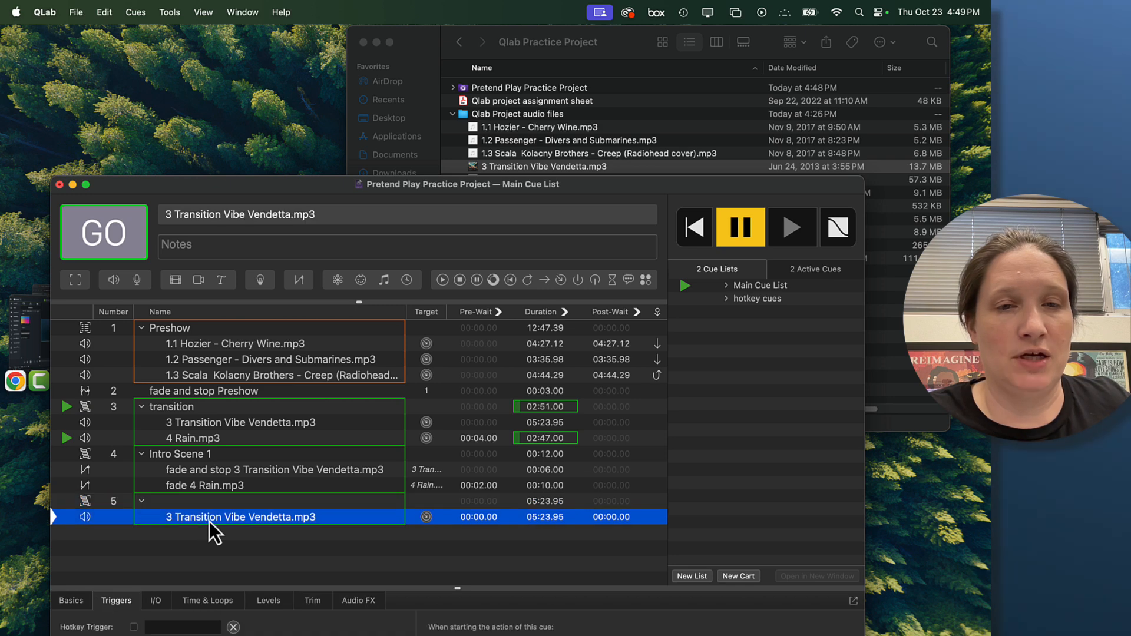
drag(610, 186, 651, 33)
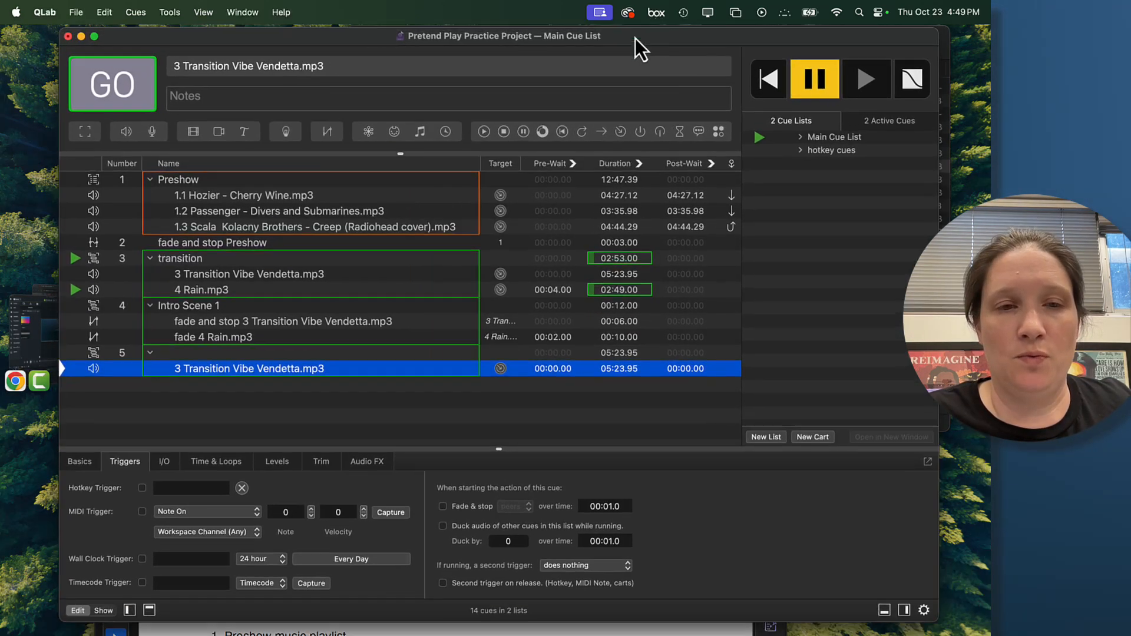
Step: Review the waveform of group 5's transition track, start the cue briefly, and stop all running cues
click(157, 482)
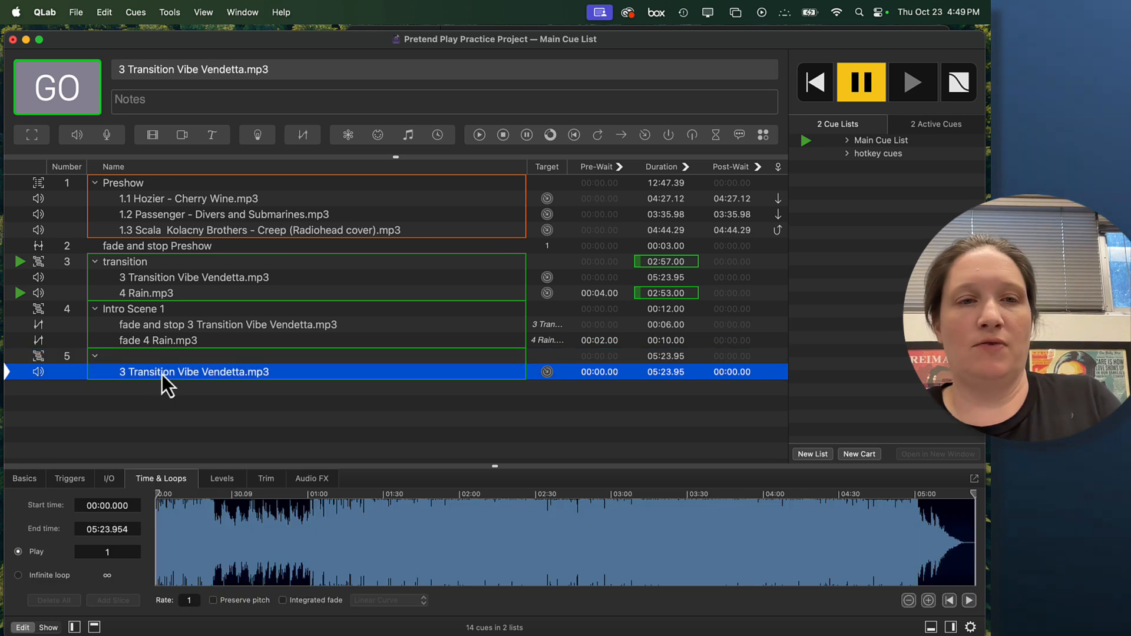
key(space)
key(Escape)
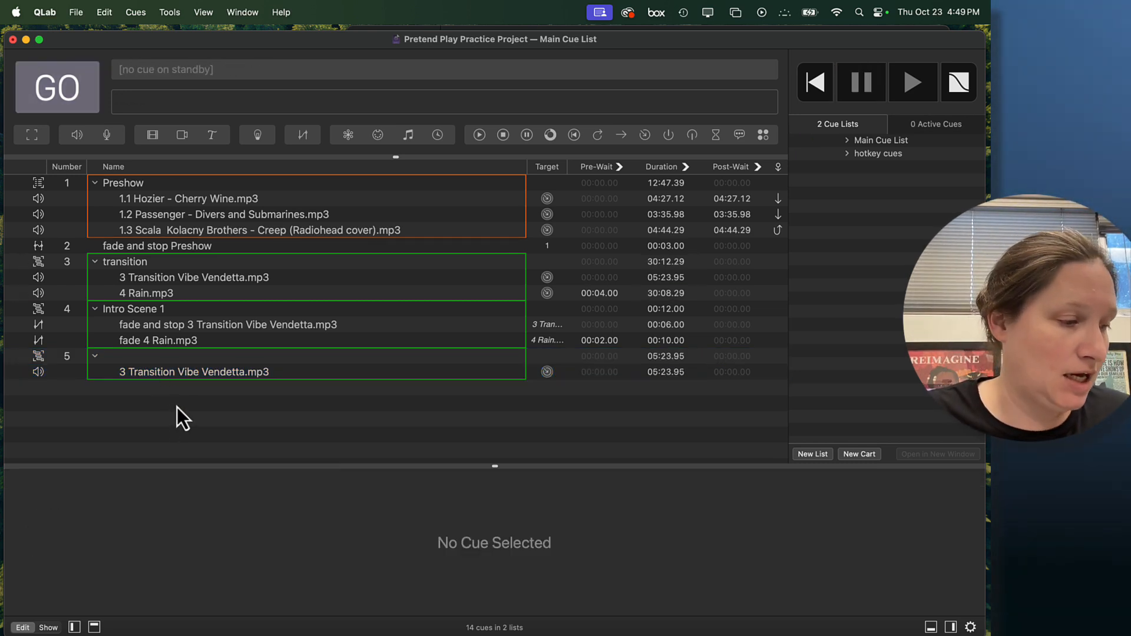
Step: Lower the main level of 3 Transition Vibe Vendetta.mp3 in group 5 to silence
click(176, 378)
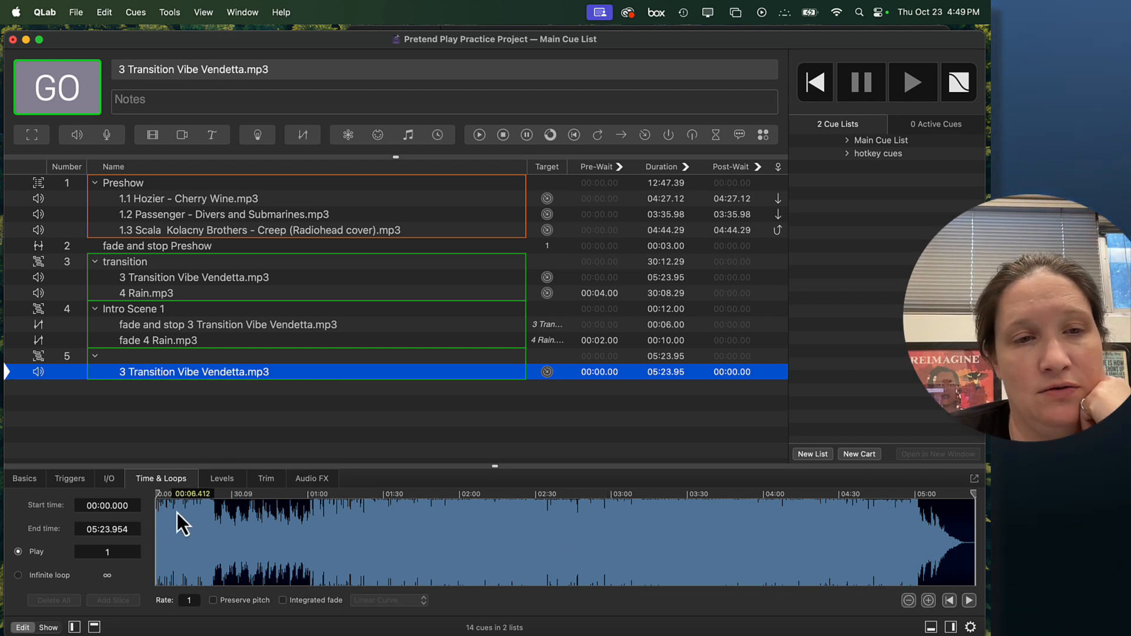
click(74, 479)
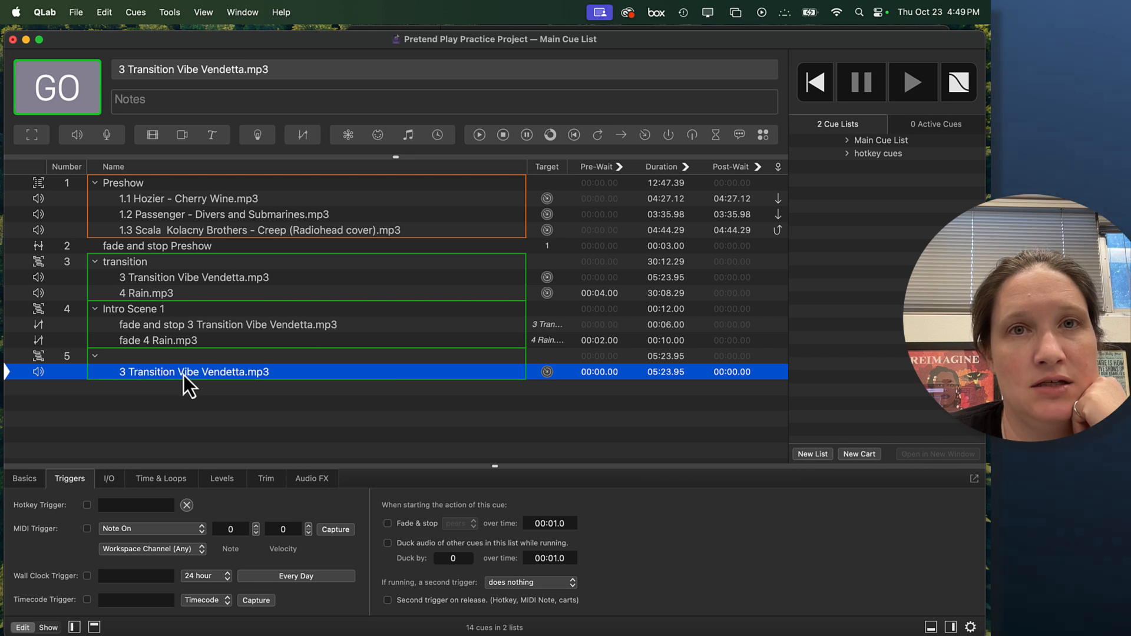
click(221, 478)
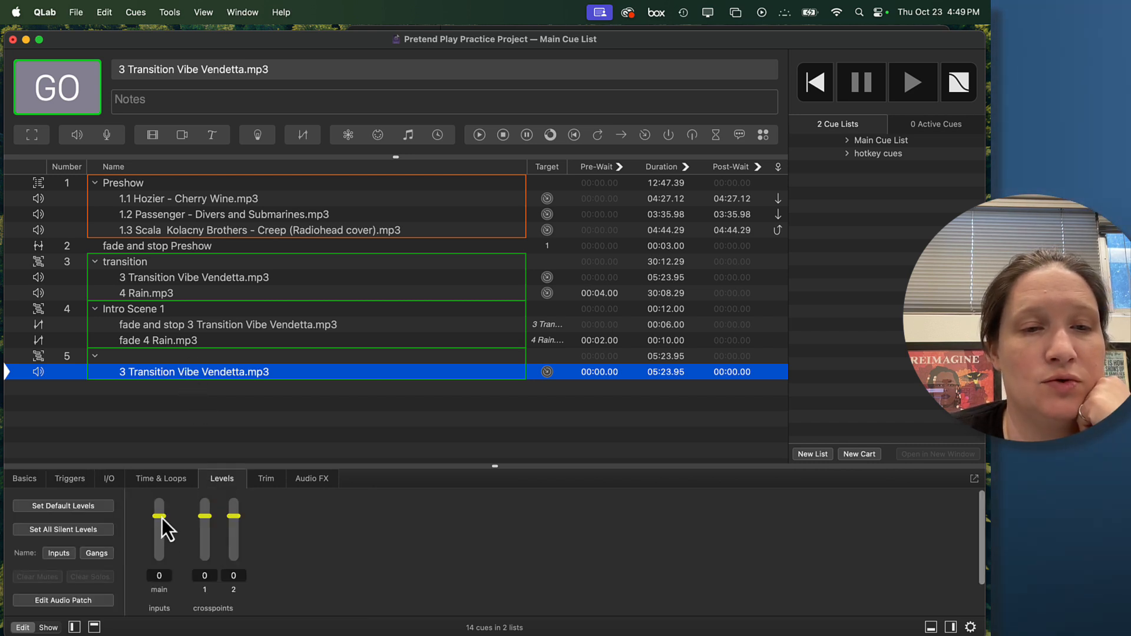
drag(156, 557, 158, 560)
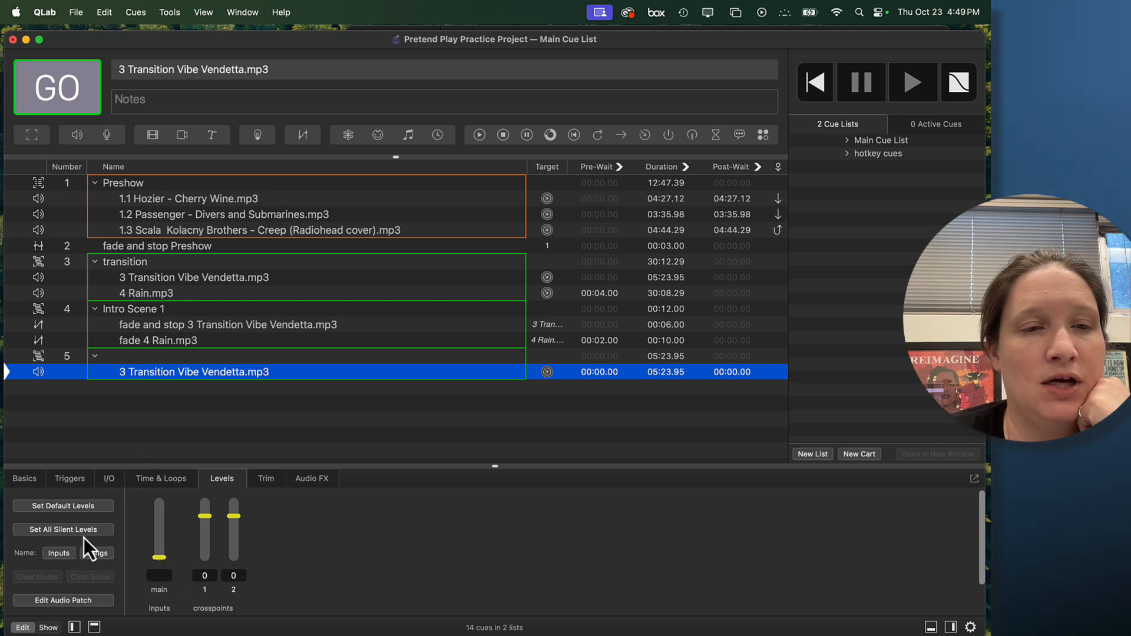
Step: Add a fade cue targeting group 5's 3 Transition Vibe Vendetta.mp3 and set its main level to -6
click(304, 135)
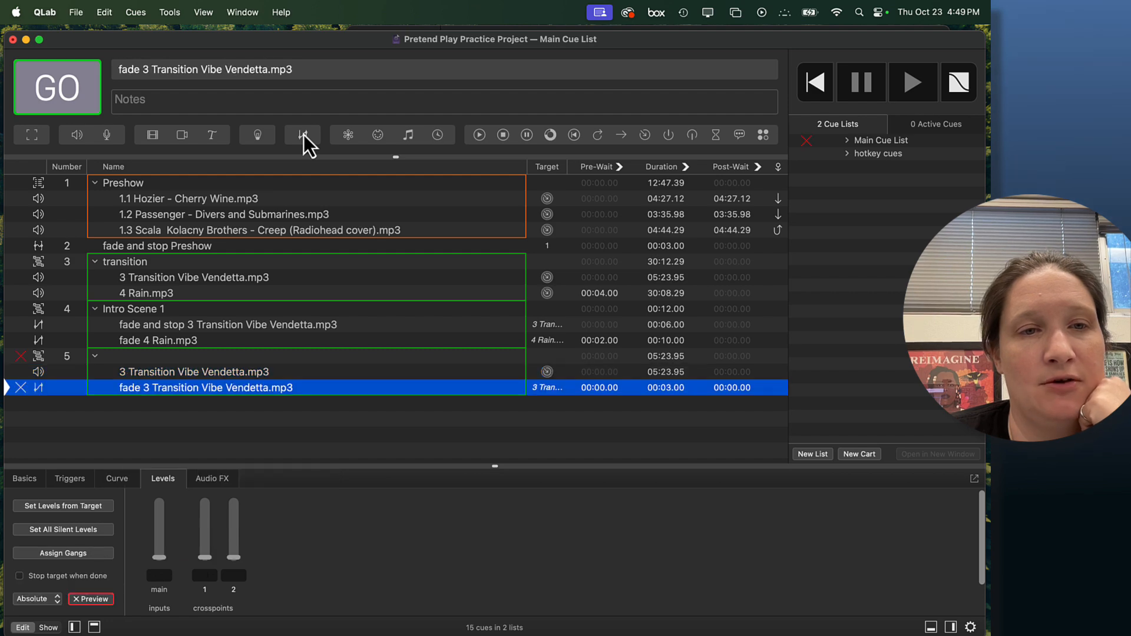
click(161, 376)
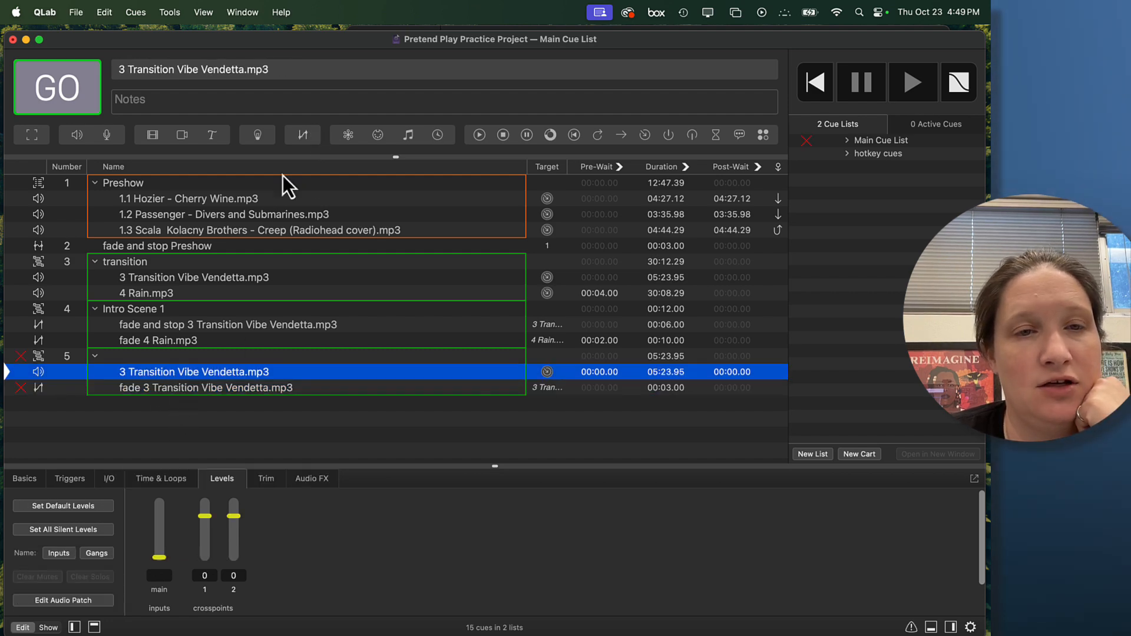
click(171, 388)
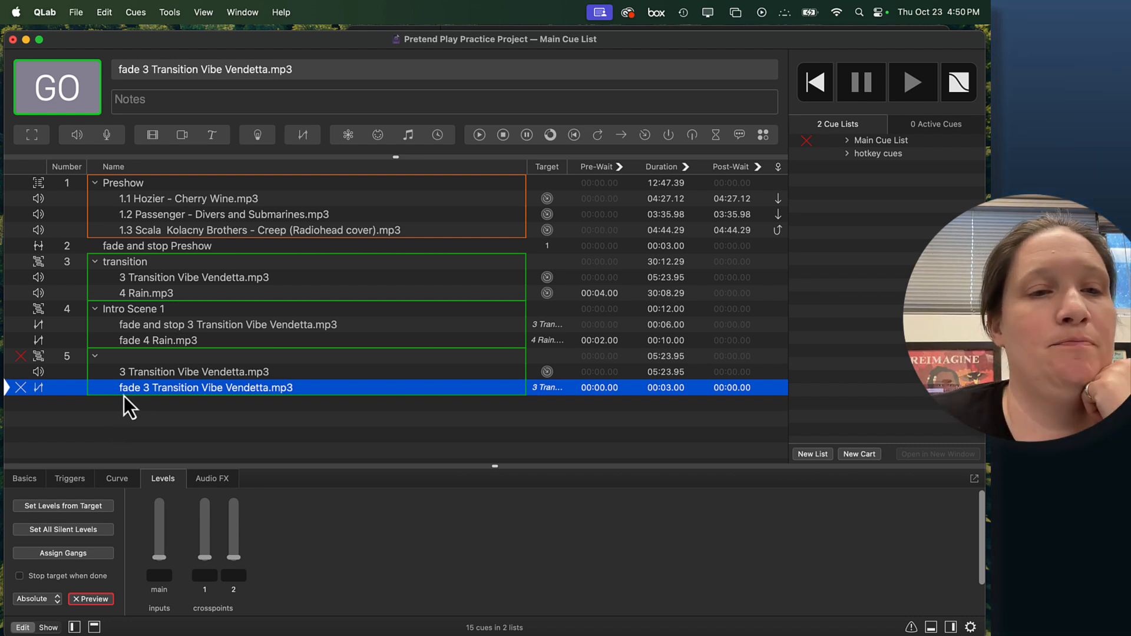
mouse_move(136, 394)
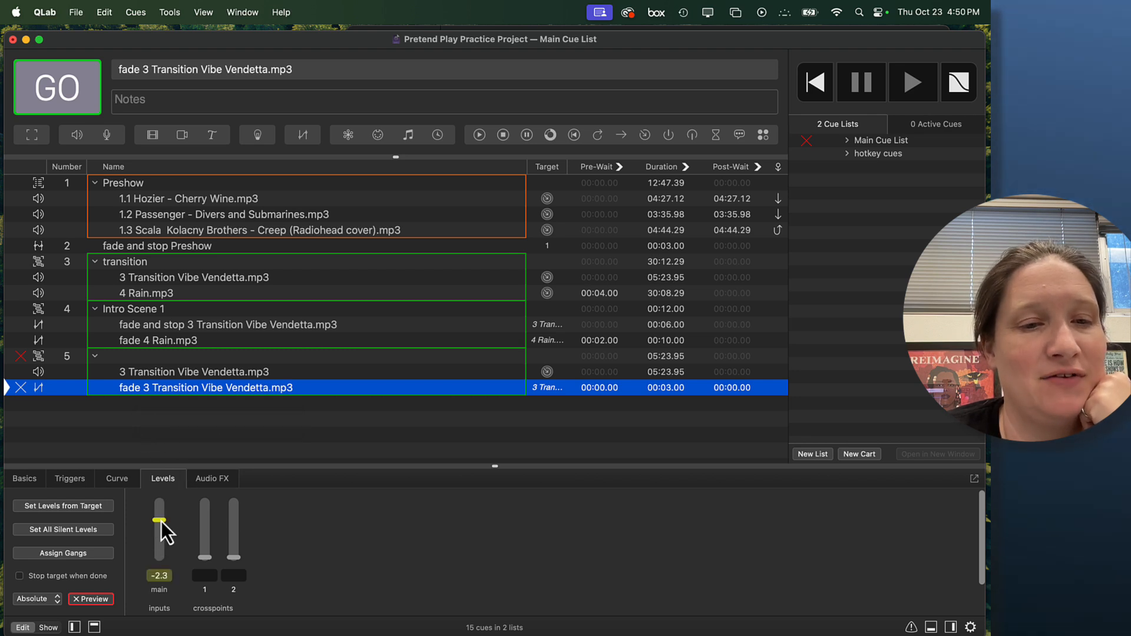
drag(160, 525, 160, 522)
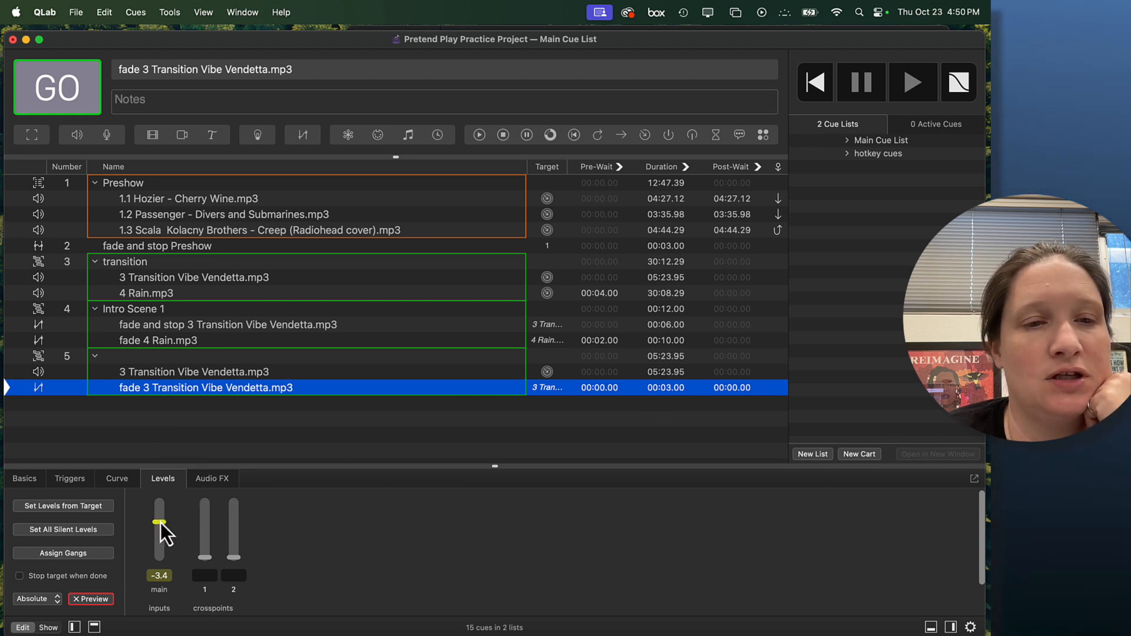
drag(160, 522, 161, 528)
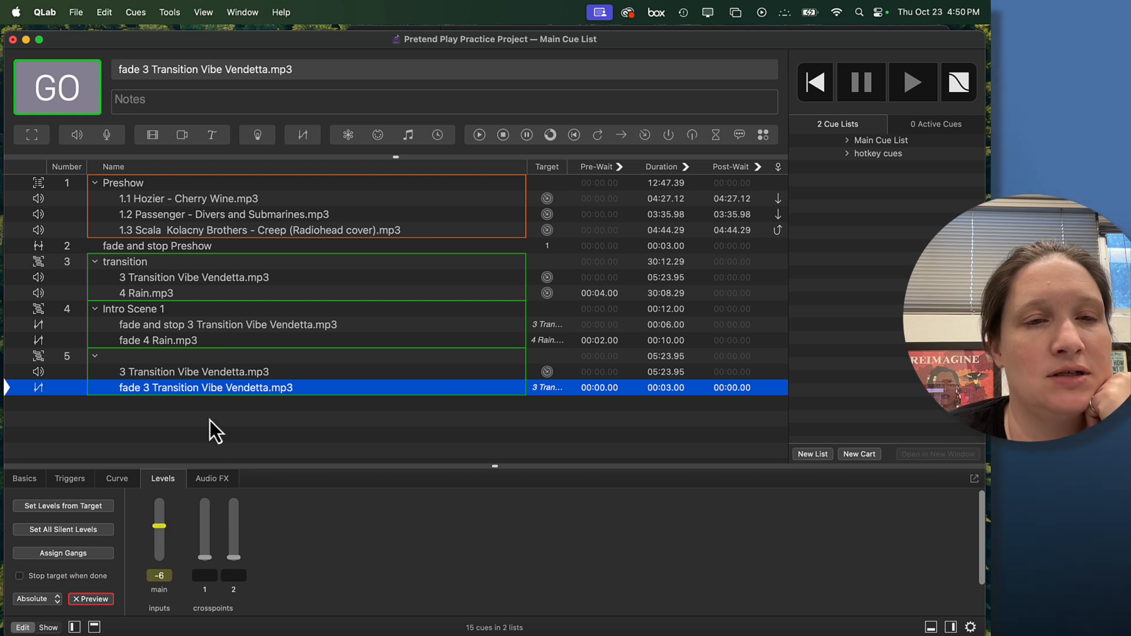
click(197, 409)
click(193, 373)
click(195, 388)
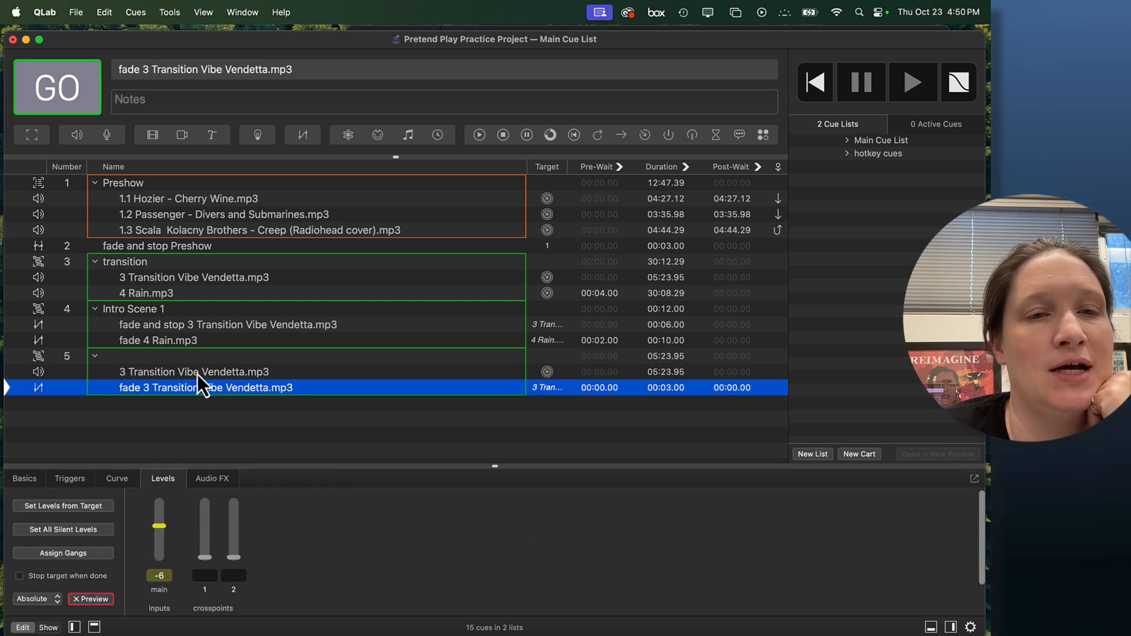
Step: Name group cue 5 "Transition"
click(195, 358)
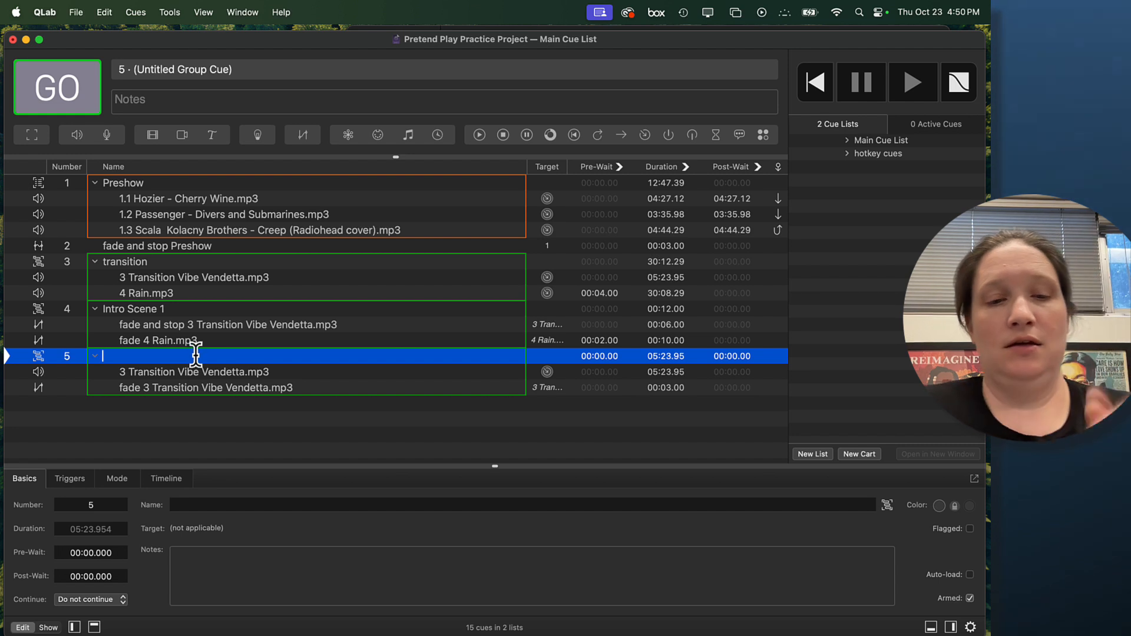
text(Transition)
key(Return)
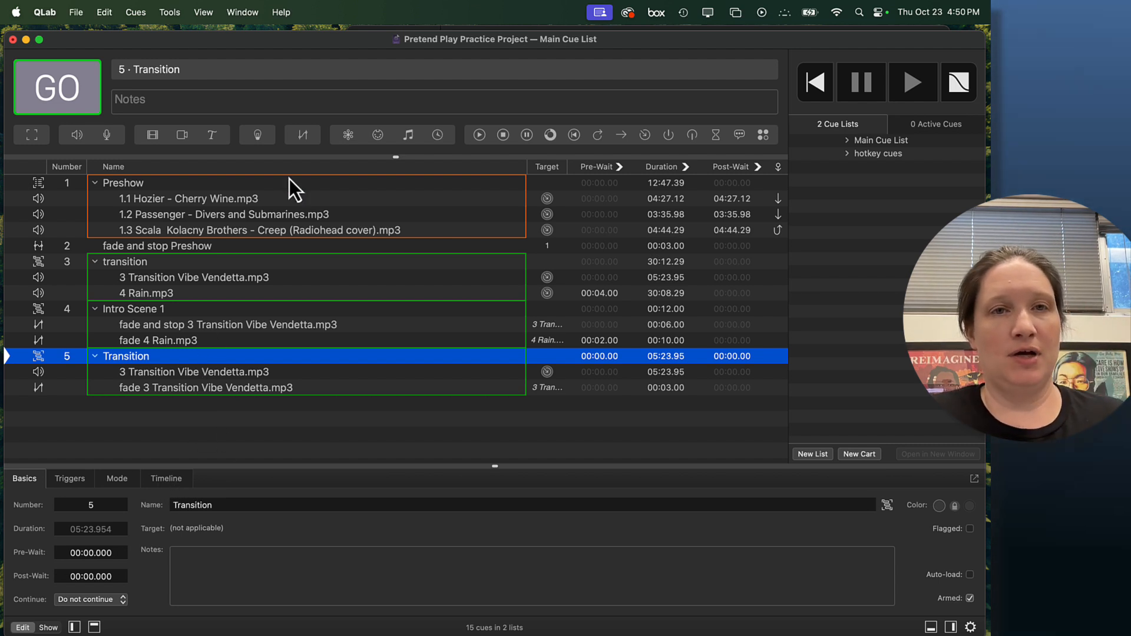
Step: Add a fade cue for 4 Rain.mp3 at the end of group 5, with main level -INF and the target stopped when done
click(147, 265)
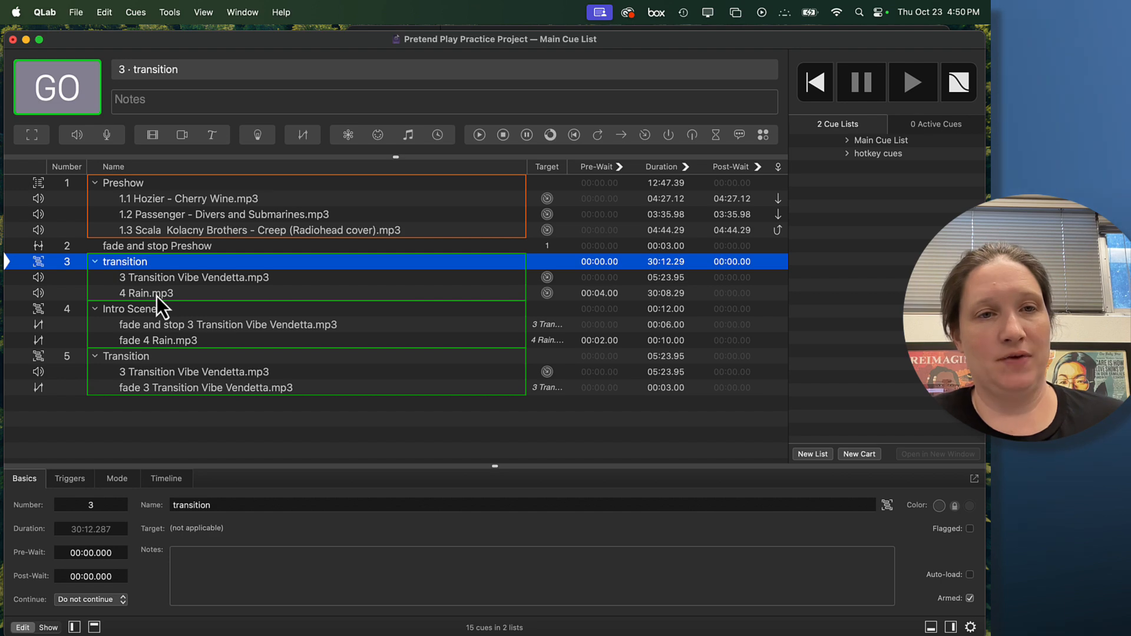
click(156, 295)
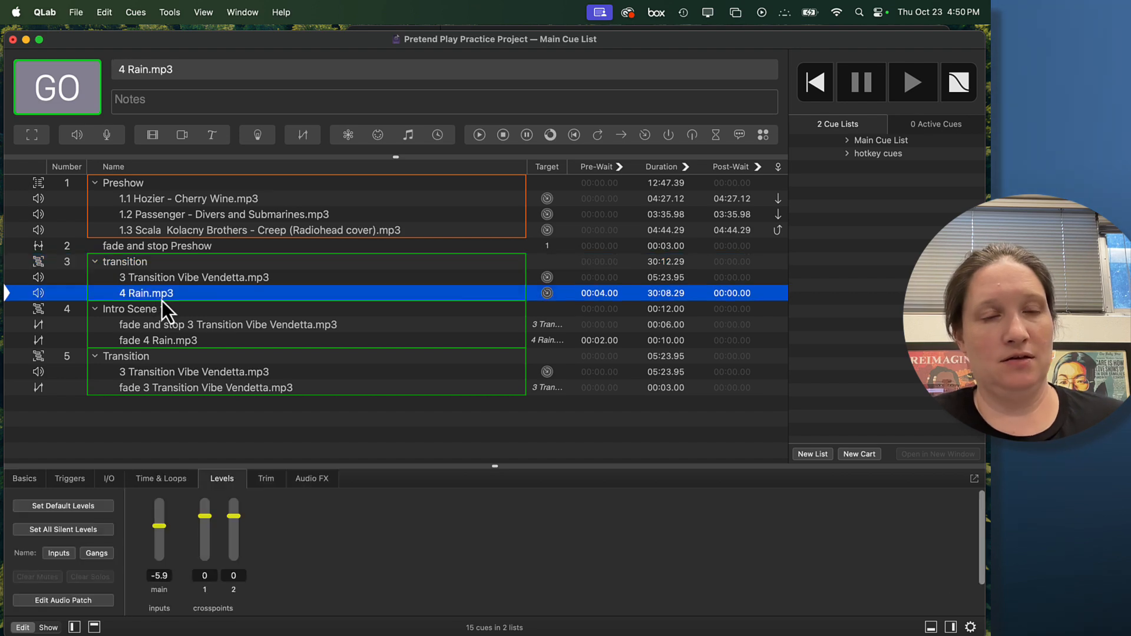
click(304, 137)
drag(143, 309, 157, 410)
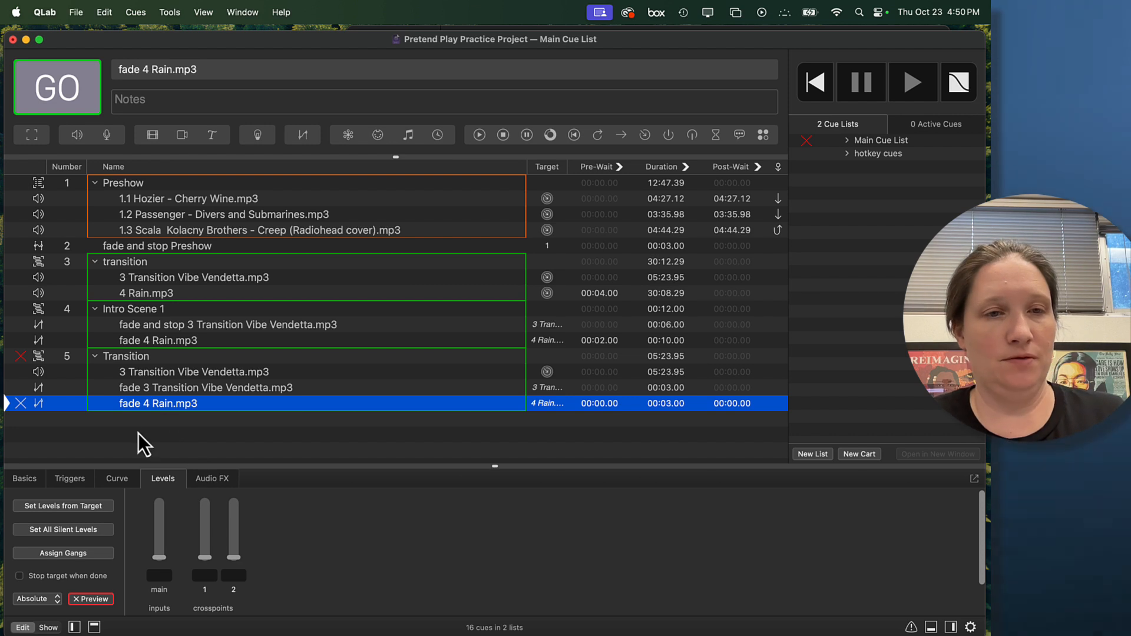
click(156, 559)
click(89, 575)
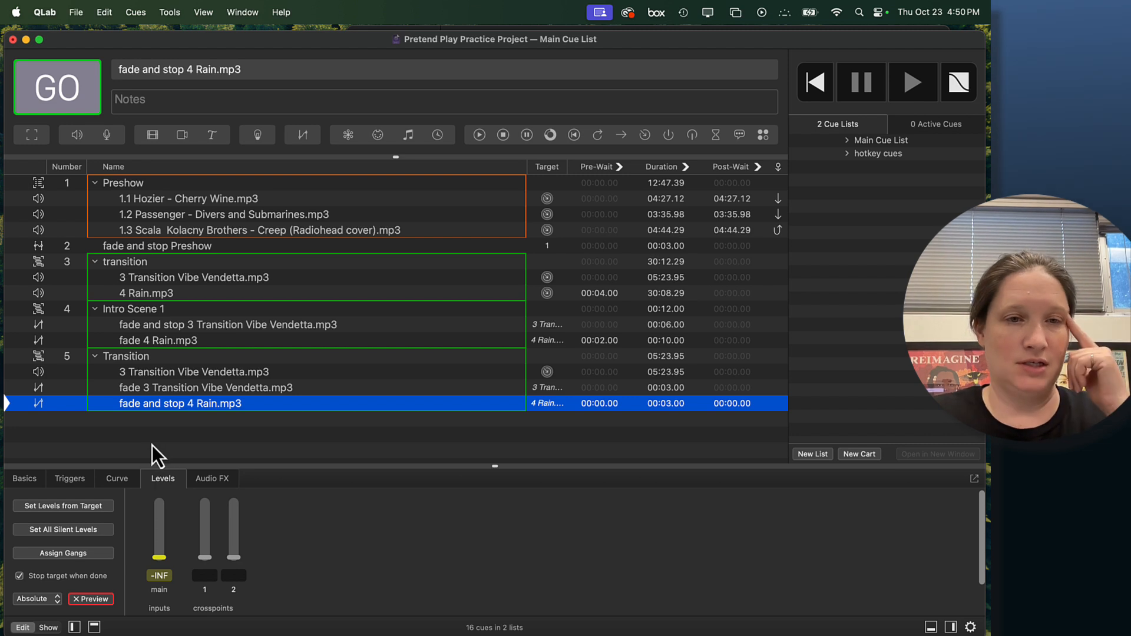
Step: Delay the fade and stop 4 Rain.mp3 cue on group 5's timeline to start at 3 seconds
click(182, 361)
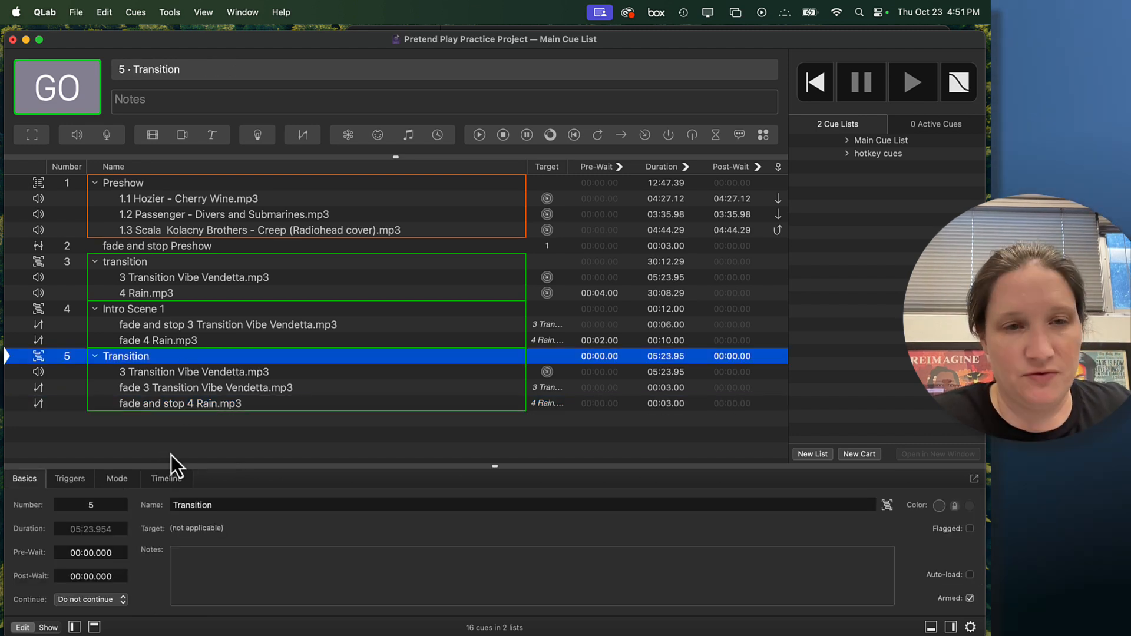
click(167, 479)
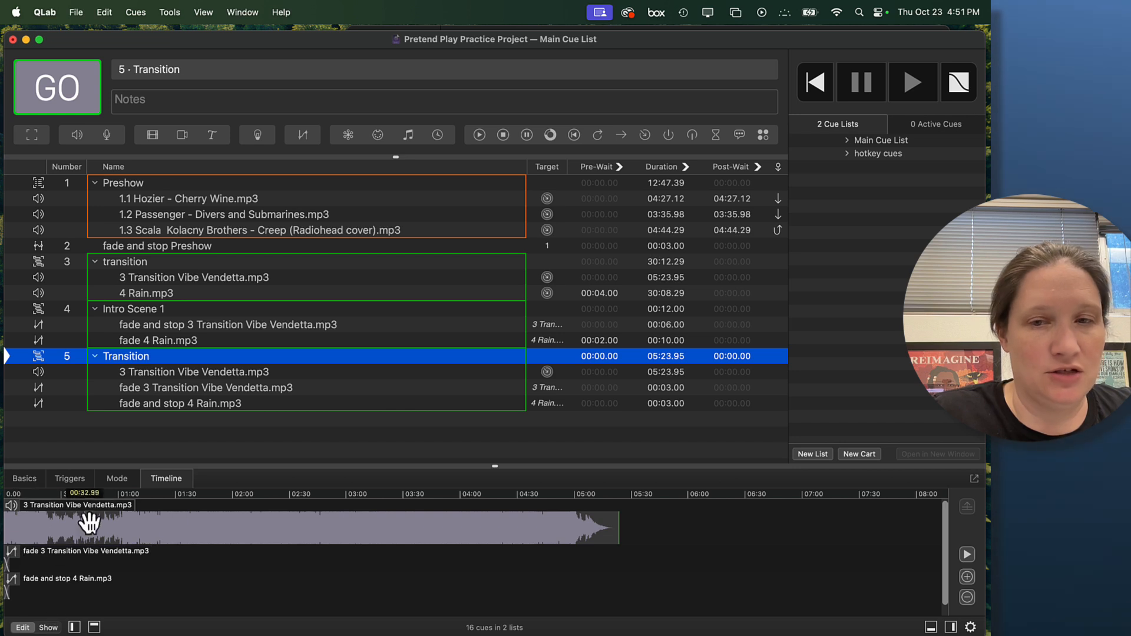
click(967, 577)
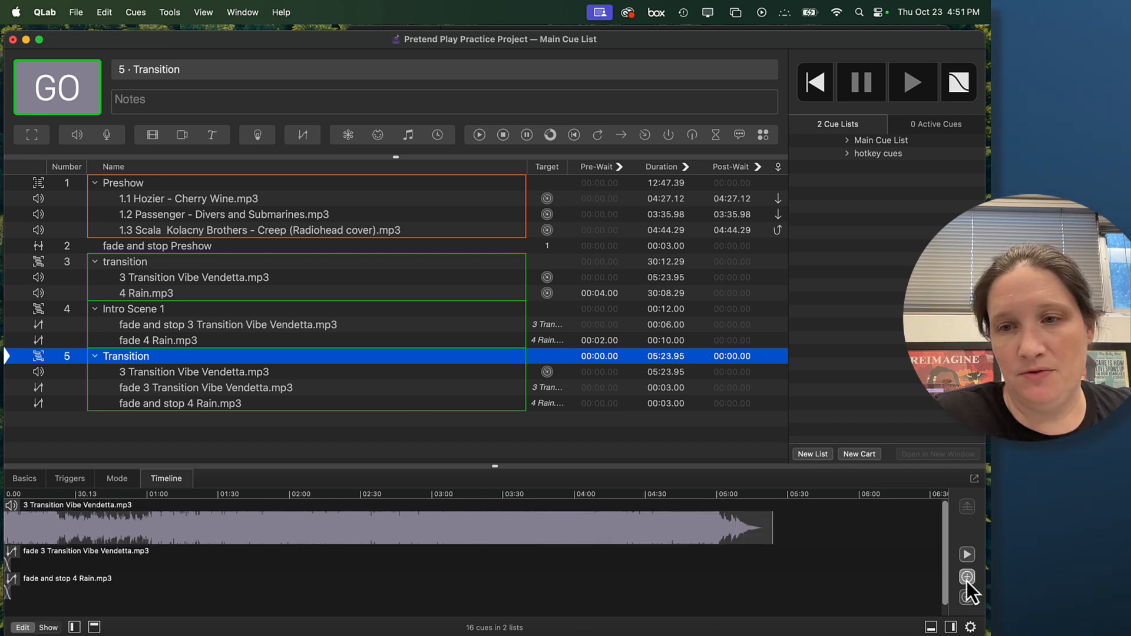
drag(745, 624, 391, 623)
click(966, 577)
drag(312, 624, 113, 618)
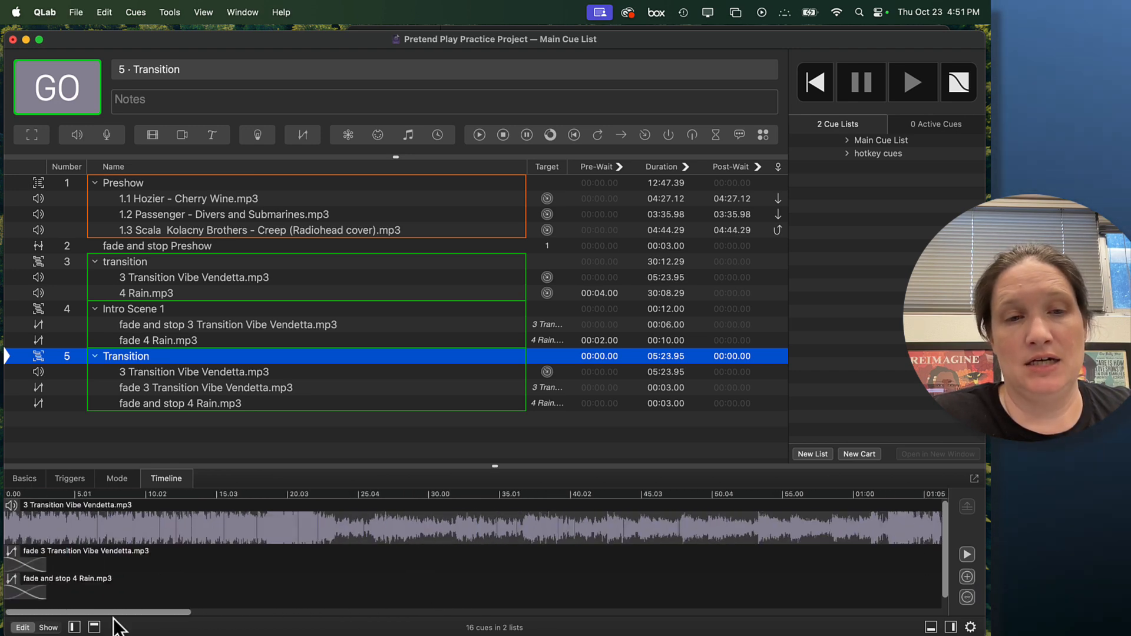
click(968, 577)
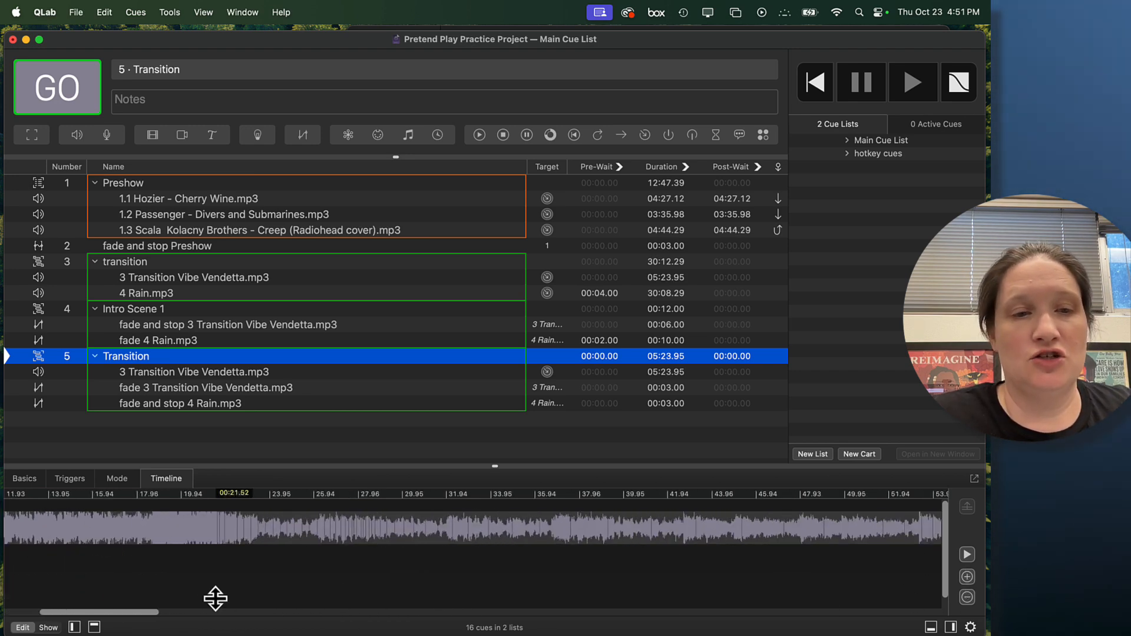
drag(122, 615, 9, 613)
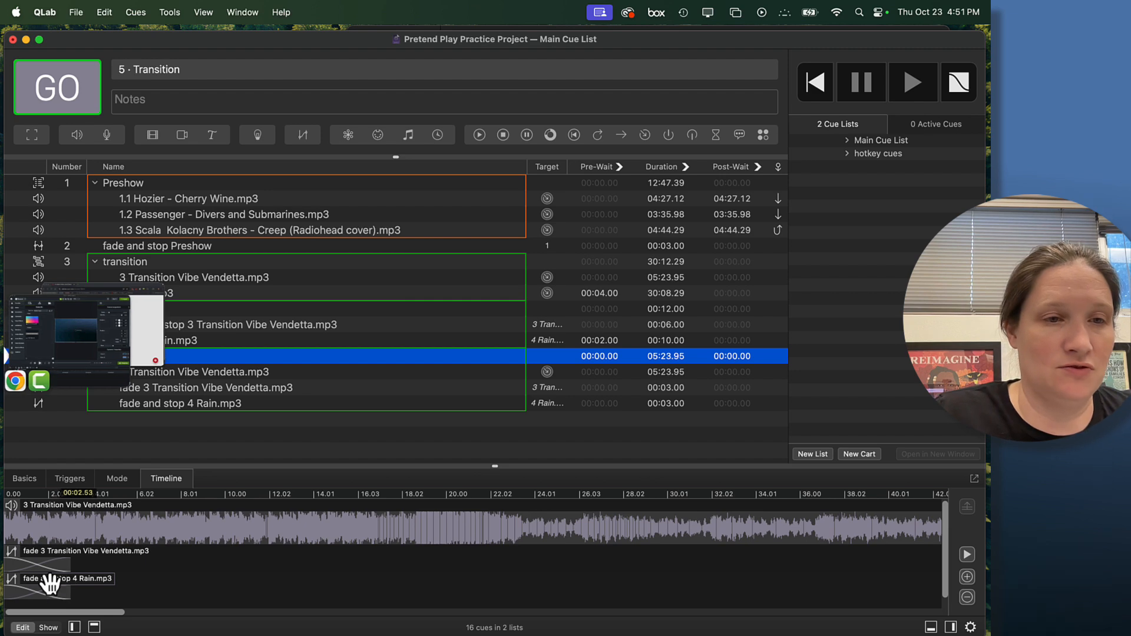
drag(50, 601, 113, 602)
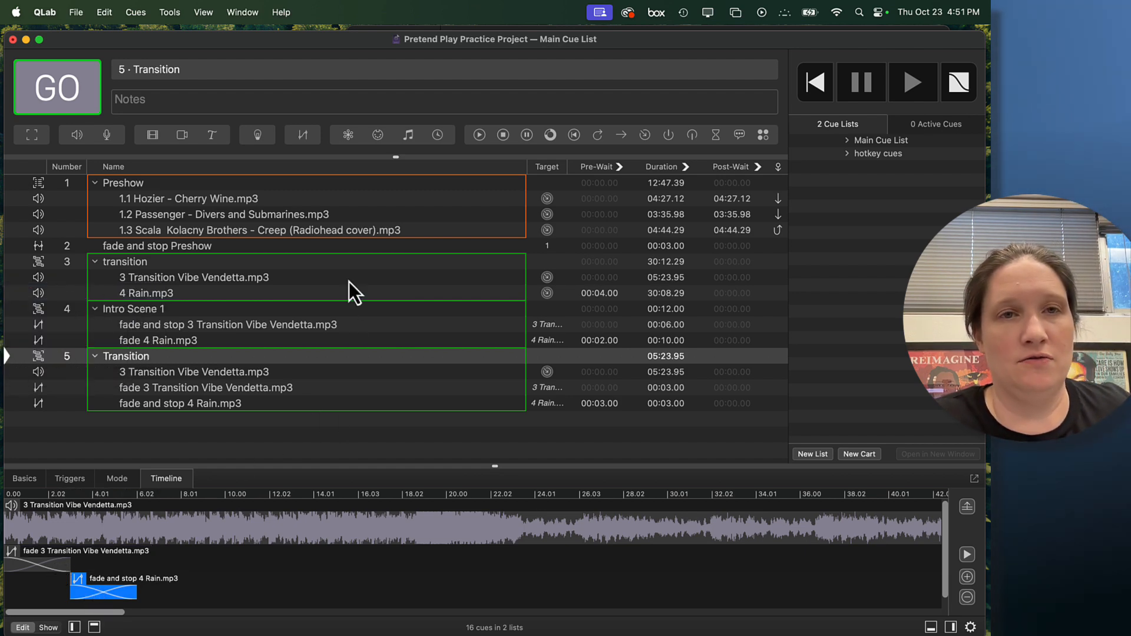
double_click(291, 36)
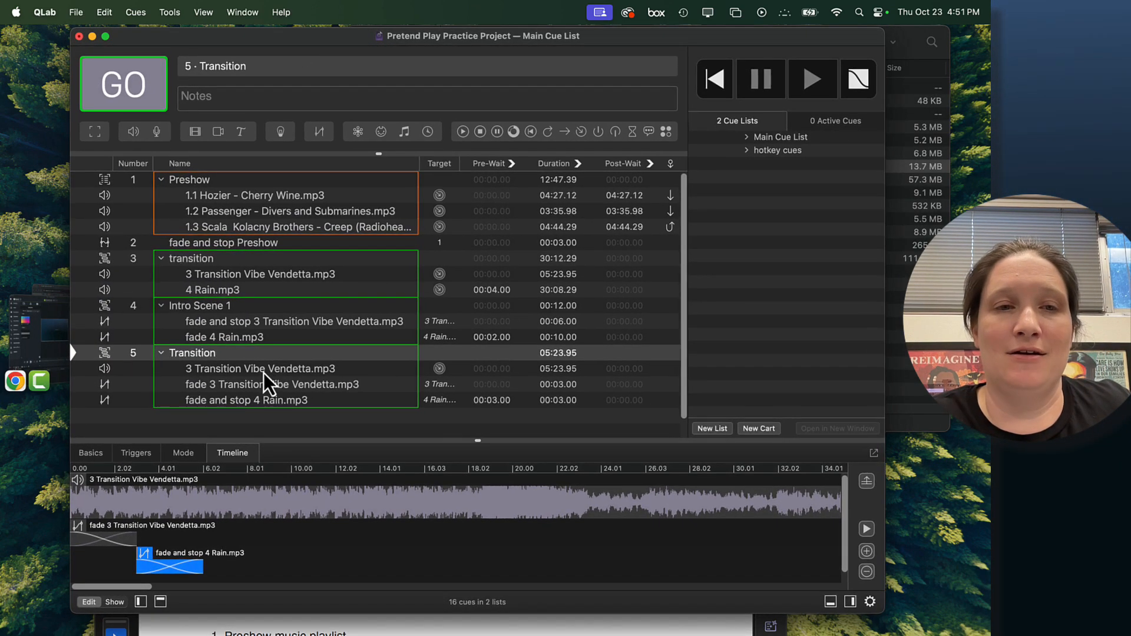
Step: Add 5 Morning Sounds.m4a from the QLab Project audio files folder to the end of group 5, with its main level at minimum
click(200, 403)
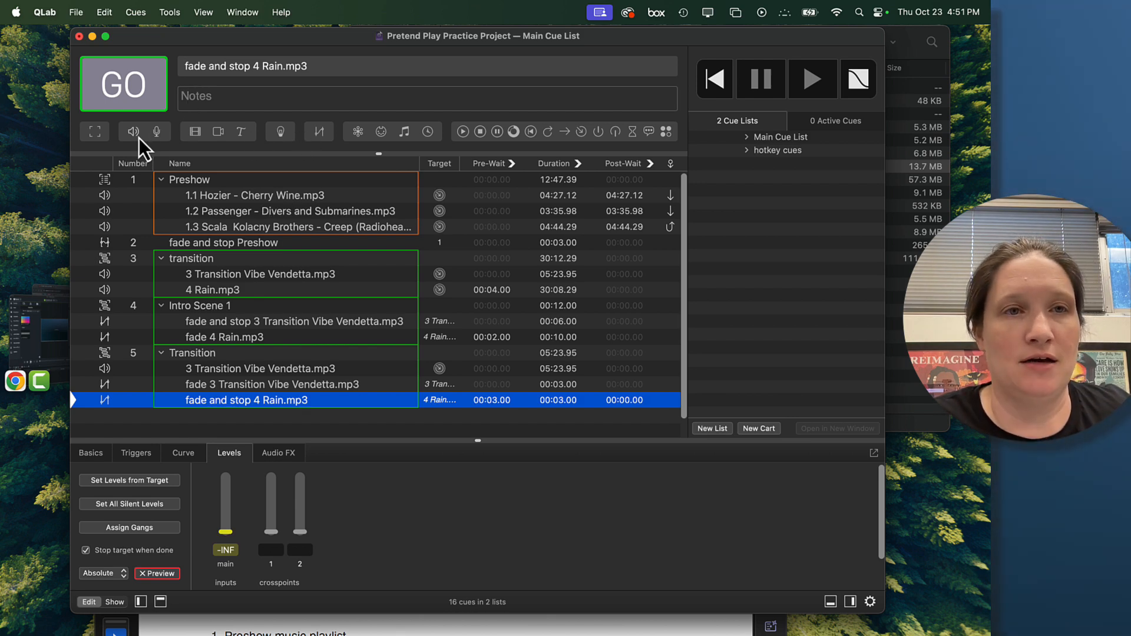
drag(388, 41, 343, 252)
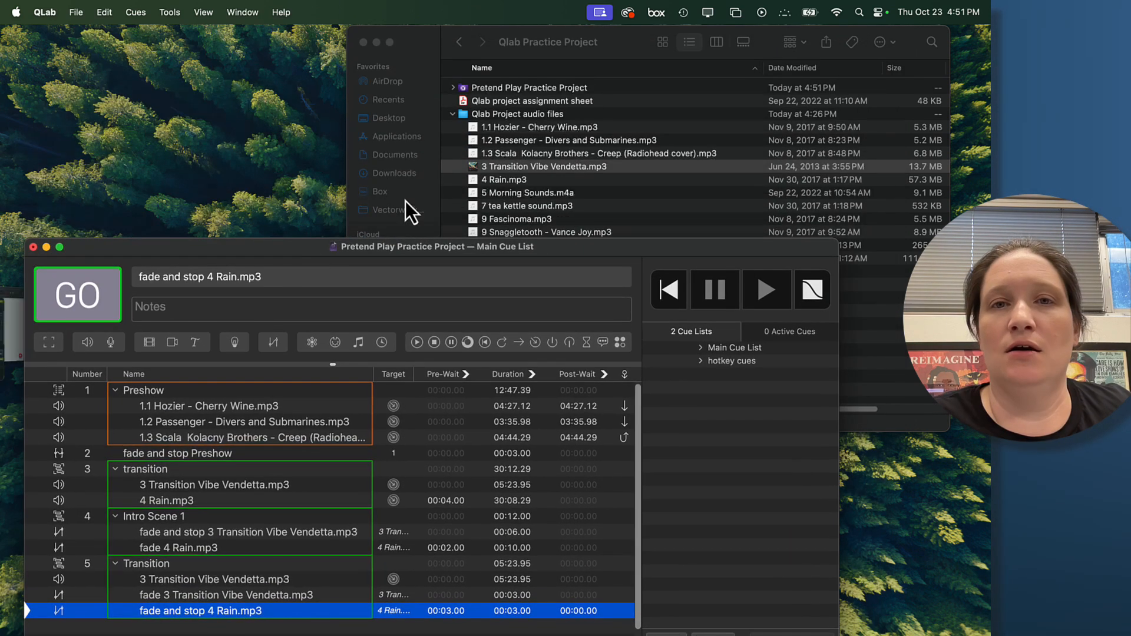
click(554, 196)
click(510, 197)
drag(510, 201, 191, 621)
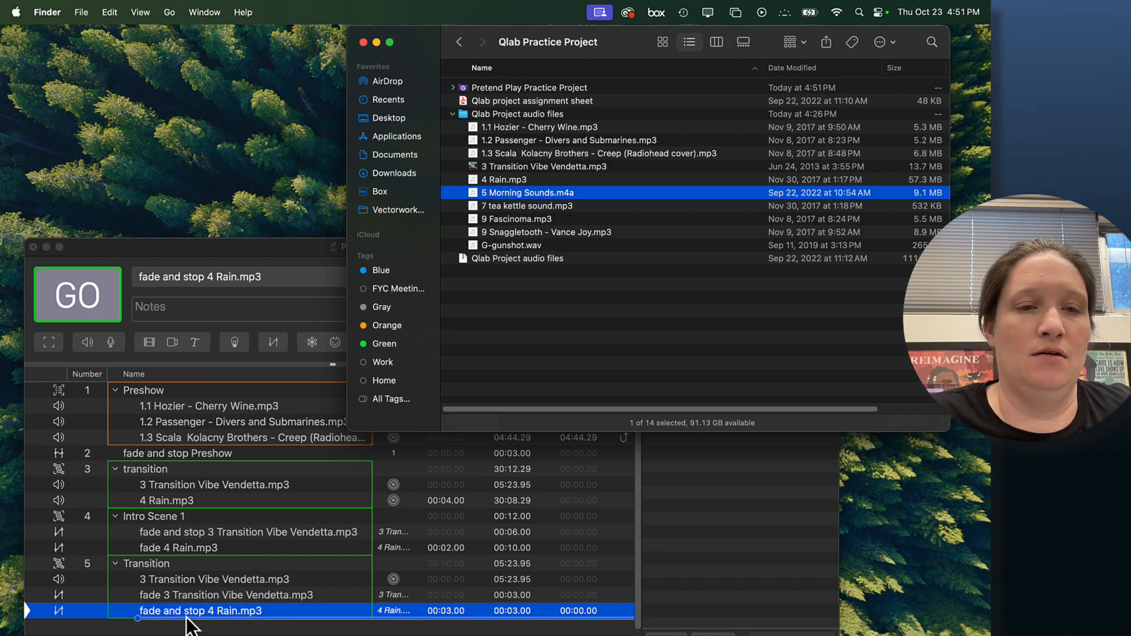
drag(232, 246, 266, 24)
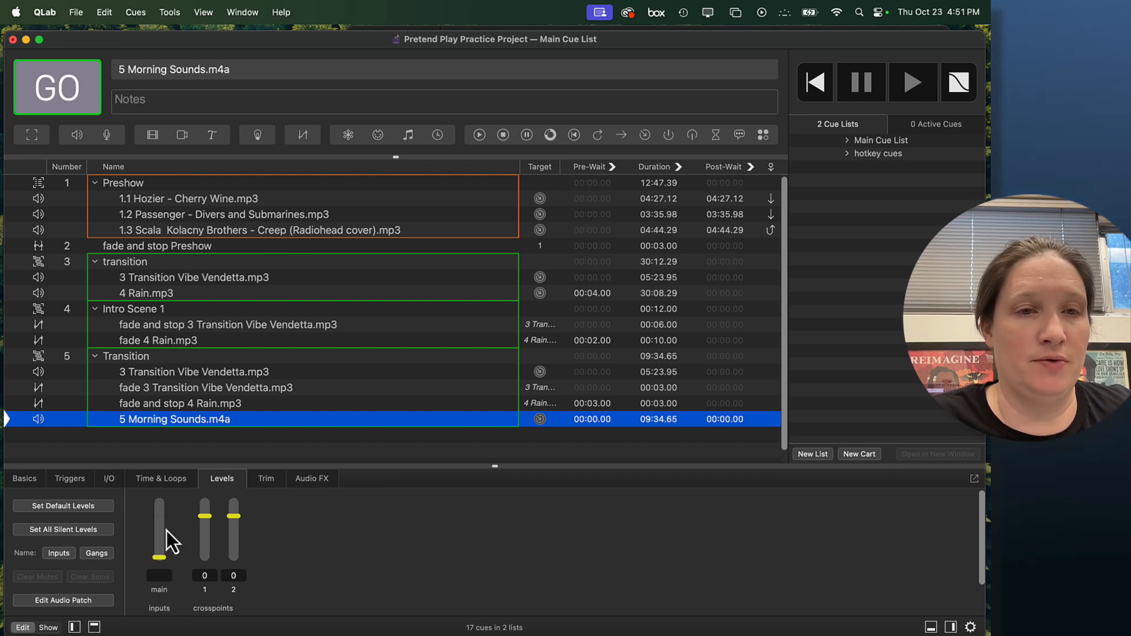
Step: Add a fade cue targeting 5 Morning Sounds.m4a and set its main level to -6
click(303, 136)
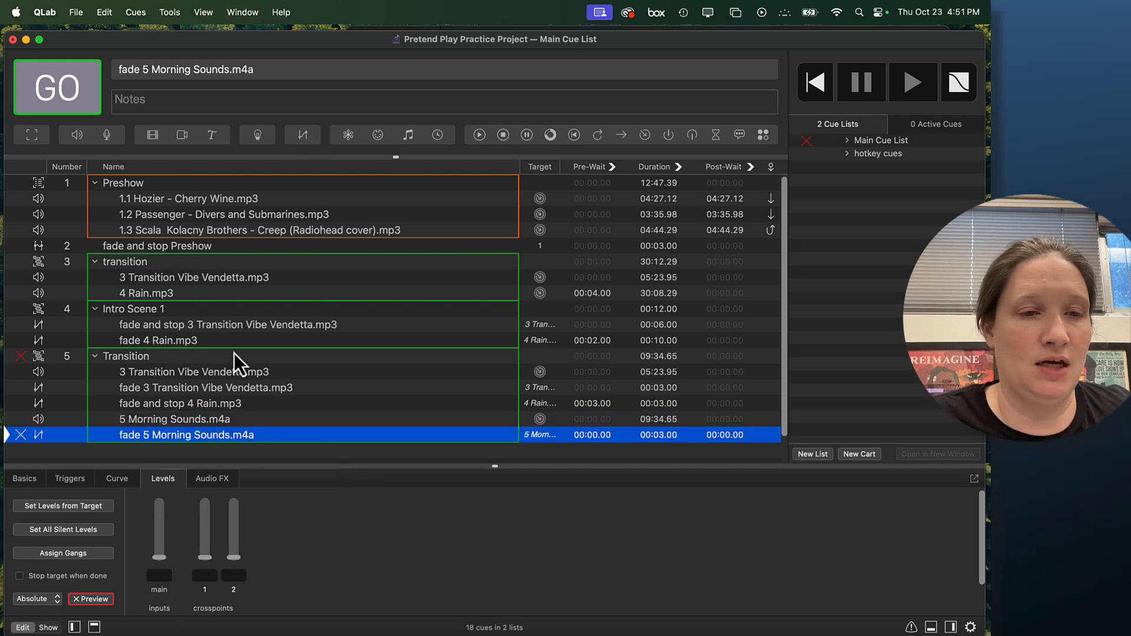
drag(160, 536, 160, 527)
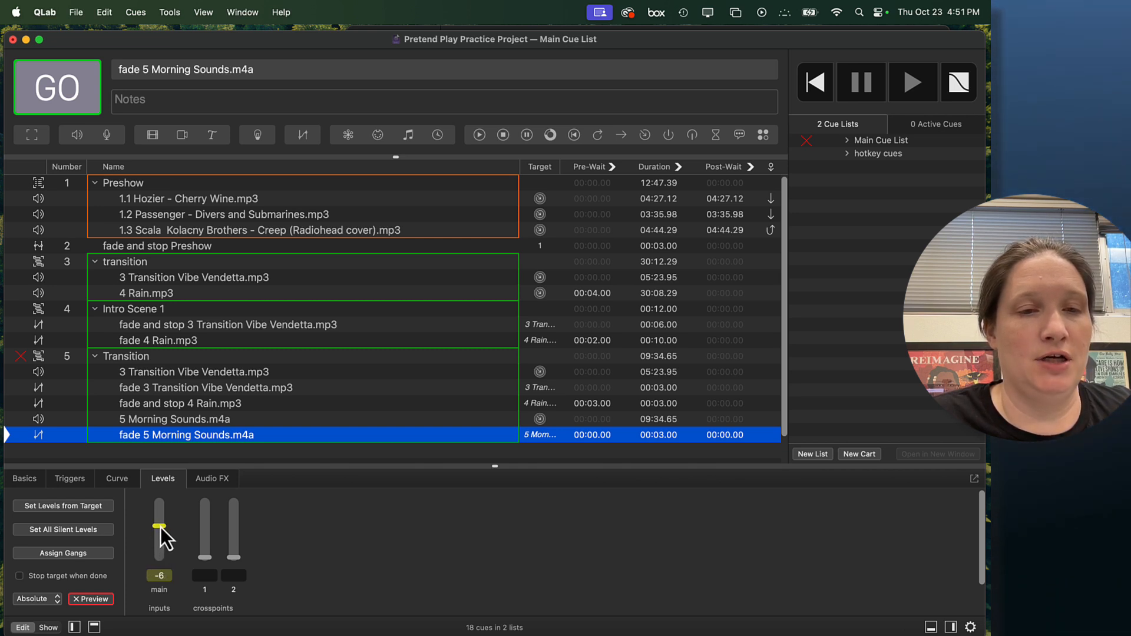
double_click(318, 45)
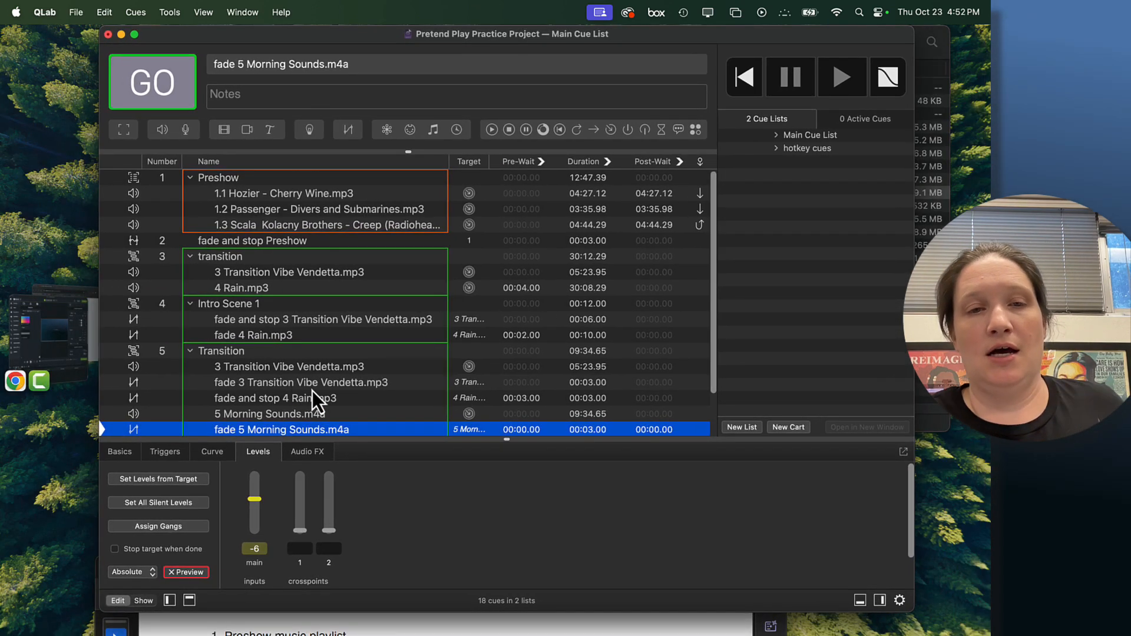
Step: Delay 5 Morning Sounds.m4a and its fade cue on group 5's timeline so both start at 6 seconds
click(289, 351)
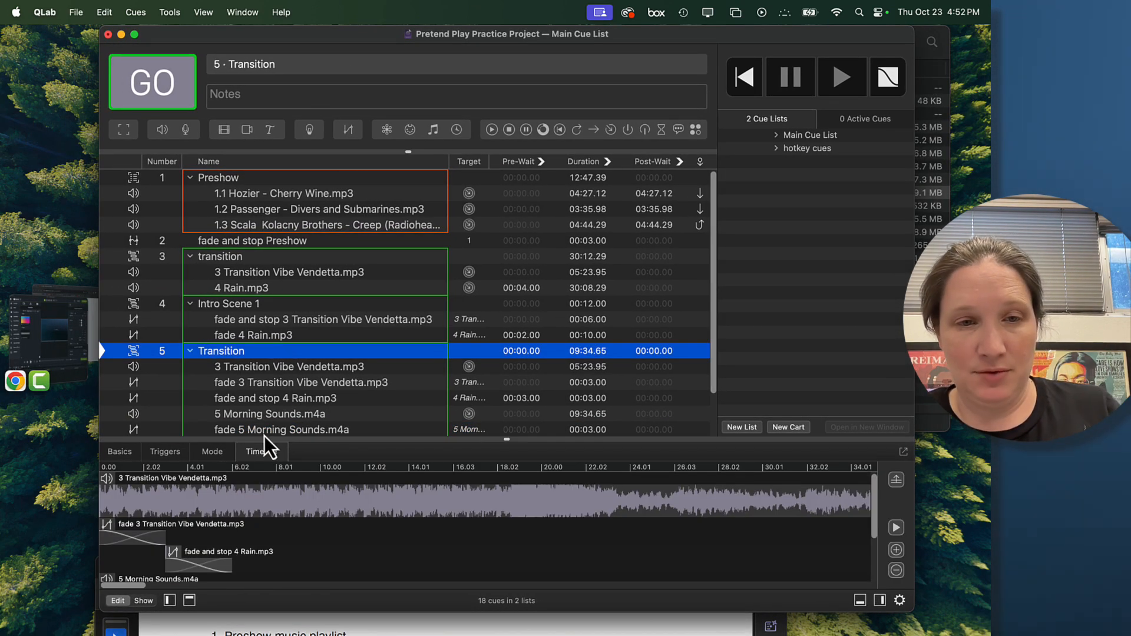
scroll(271, 557, down, 3)
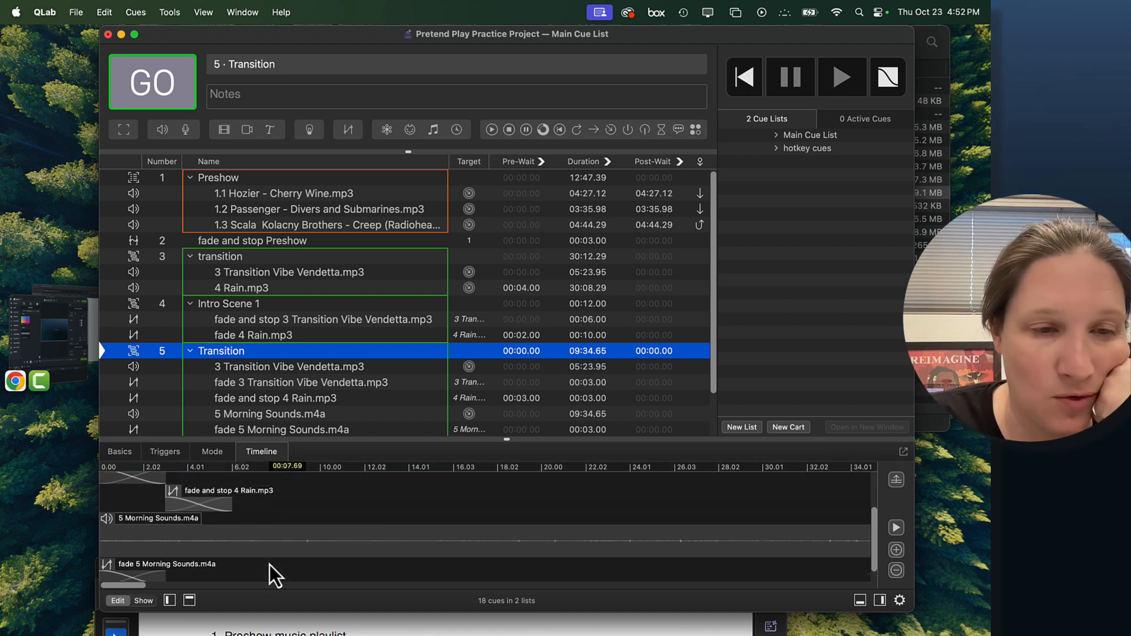
scroll(283, 535, up, 3)
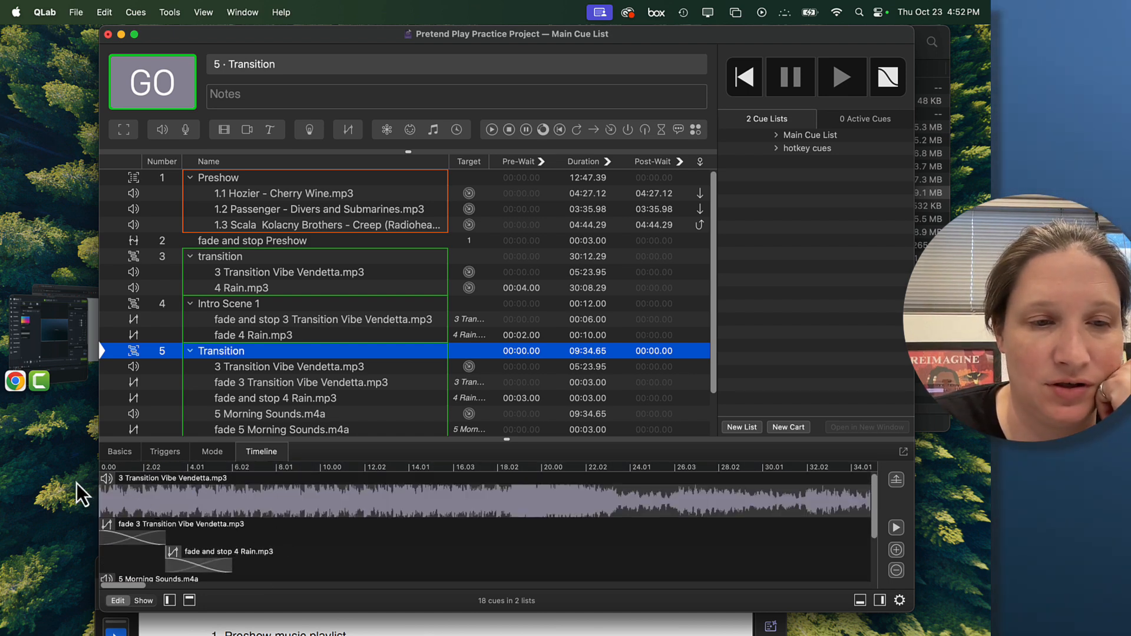
scroll(254, 539, down, 3)
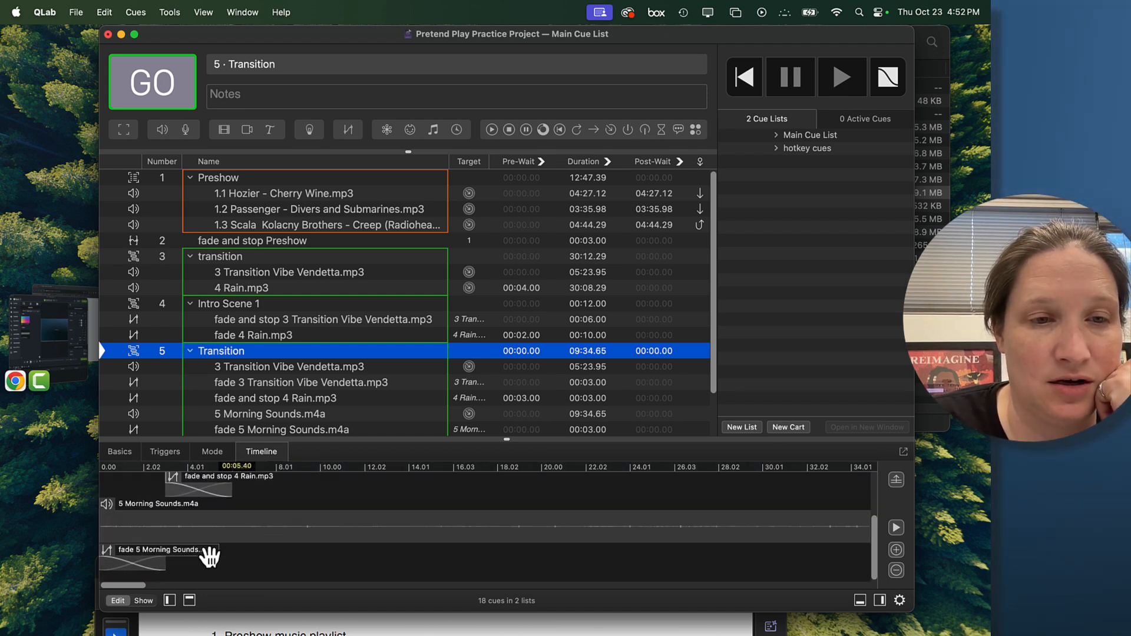
drag(178, 539, 297, 542)
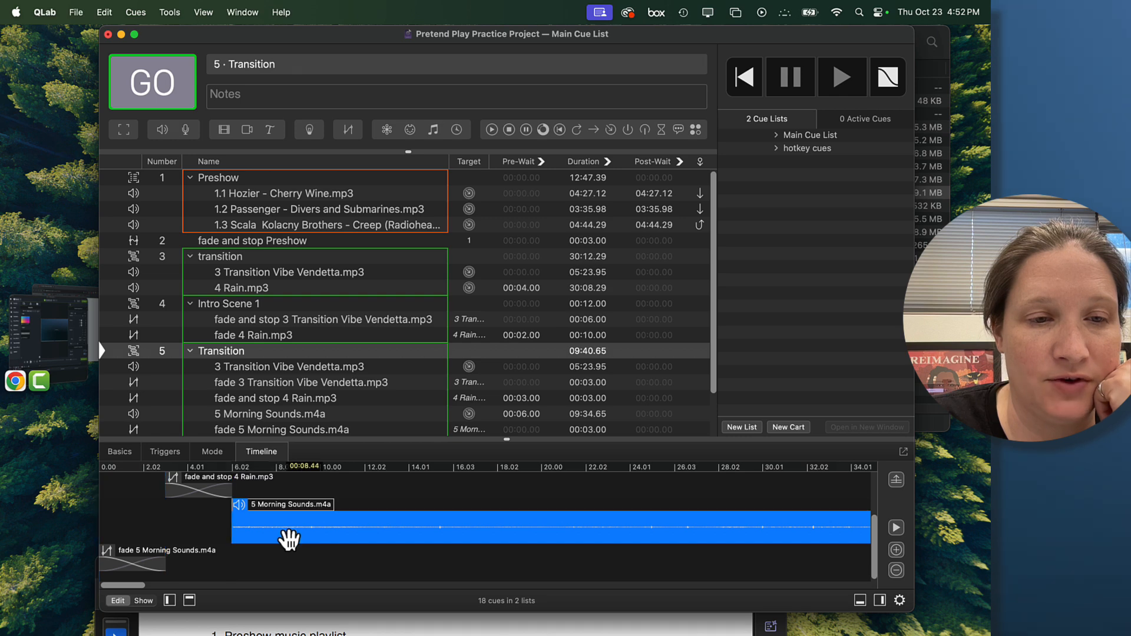
drag(145, 571, 281, 563)
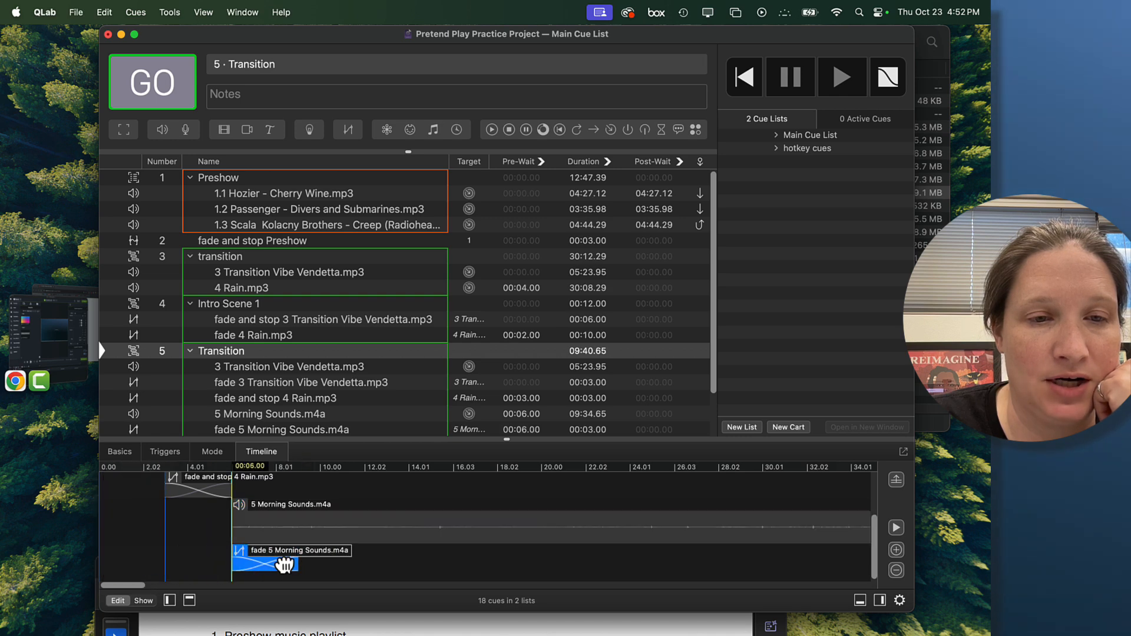
Step: Shift 5 Morning Sounds.m4a and its fade cue together to start at 4.85 seconds, overlapping the fade and stop 4 Rain.mp3 cue
click(278, 539)
click(271, 568)
scroll(268, 526, up, 1)
scroll(271, 528, up, 3)
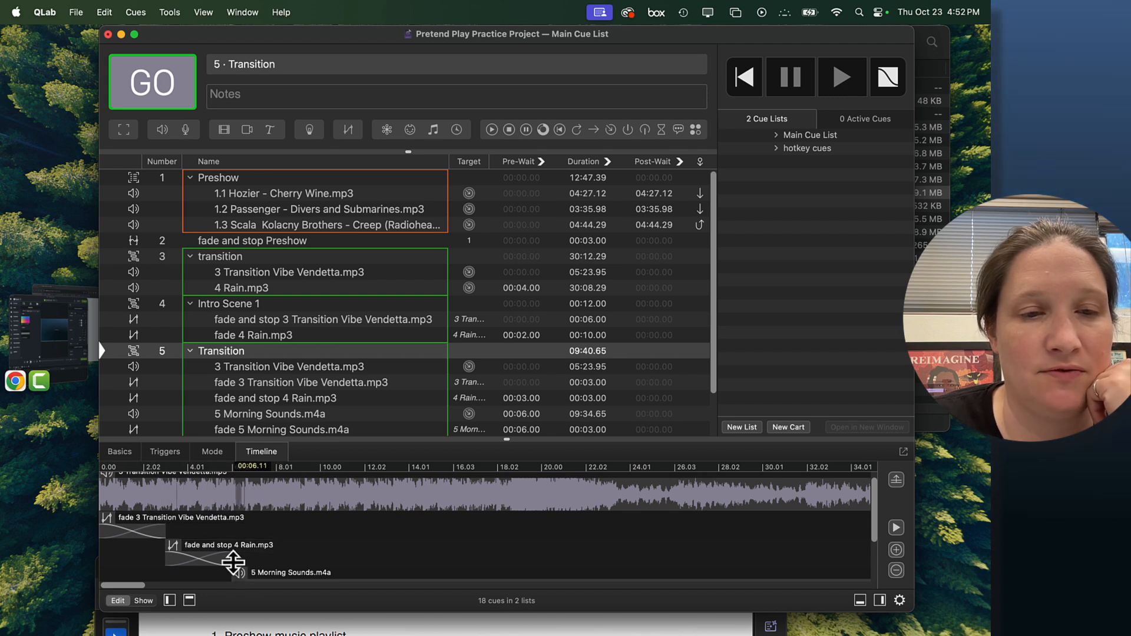
scroll(309, 563, down, 3)
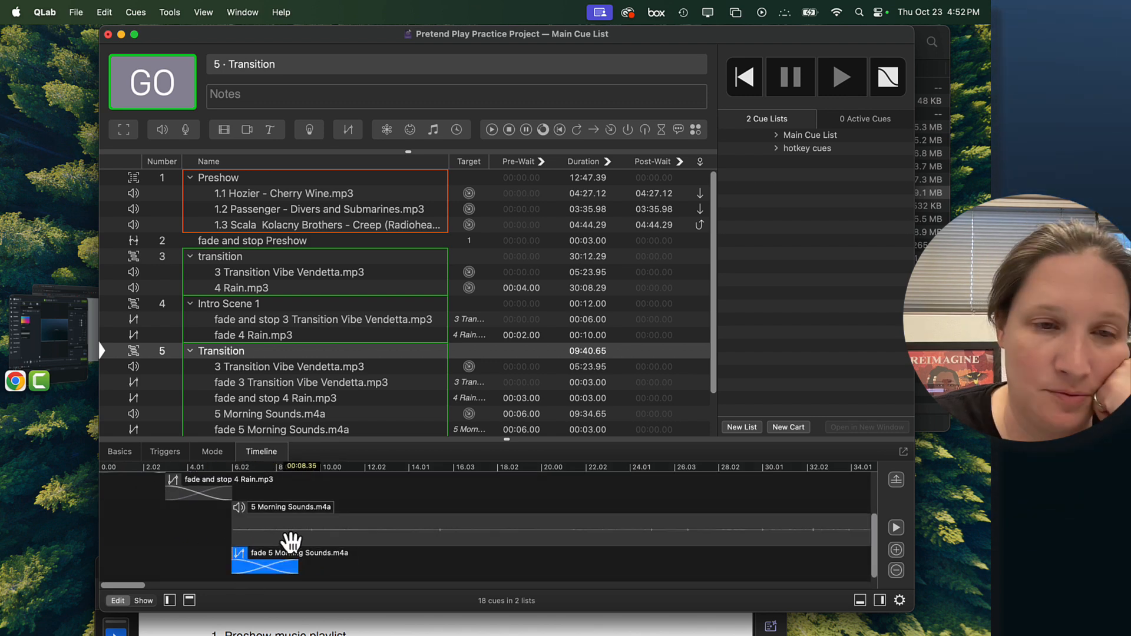
drag(293, 540, 252, 566)
scroll(253, 518, up, 5)
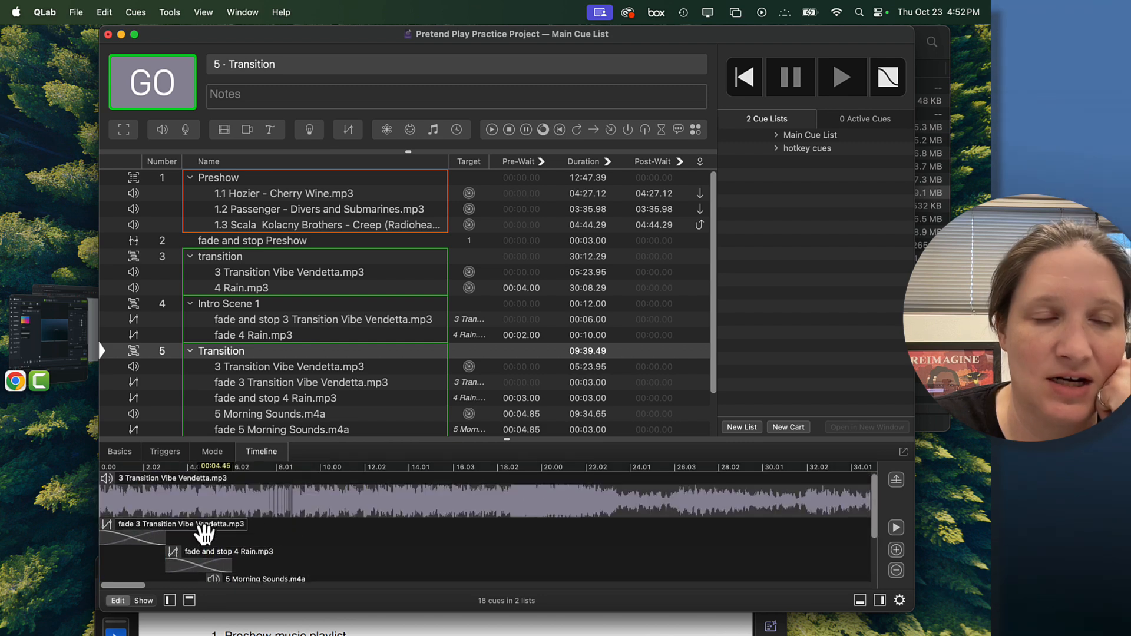
scroll(331, 384, down, 3)
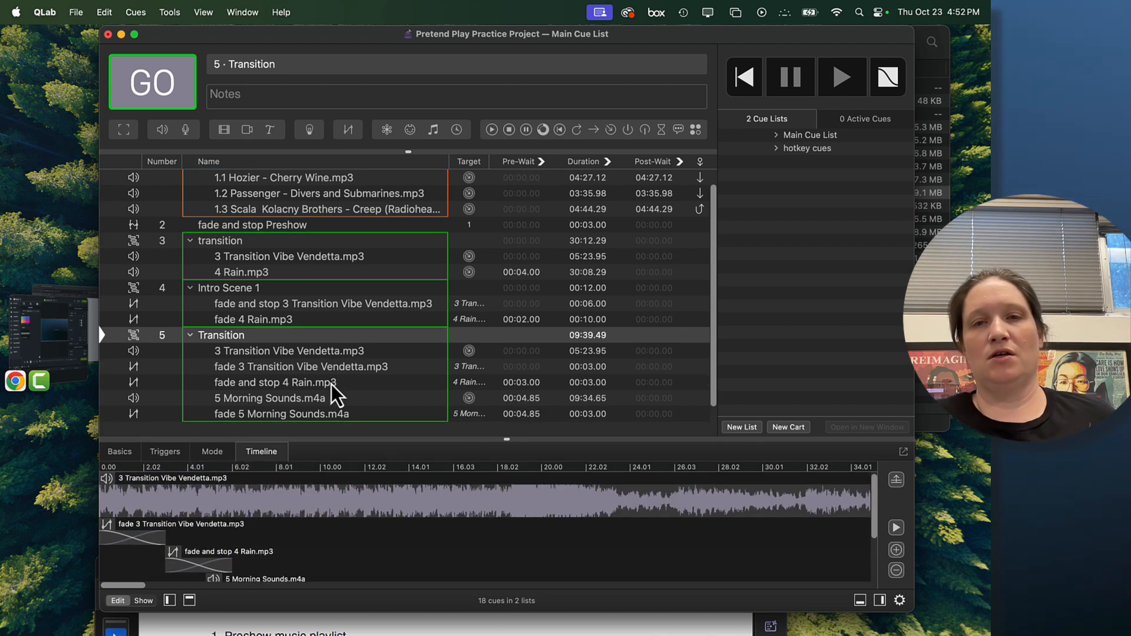
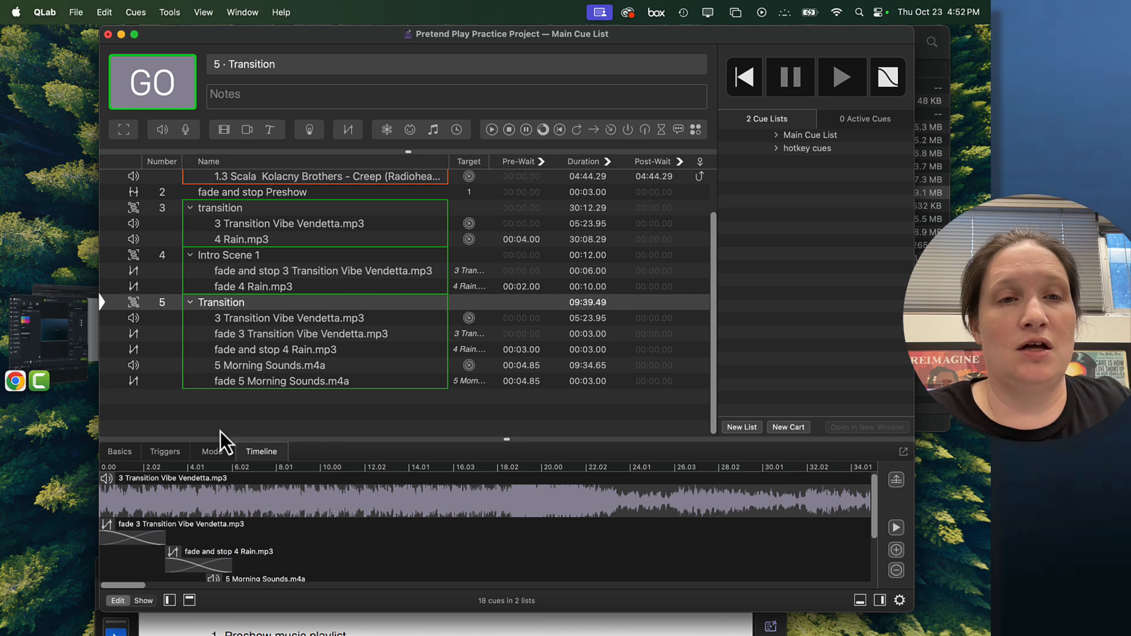
Step: Run 4 Rain.mp3, its fade cue and group cue 5 in turn to test the transition, and view the active cues
click(239, 241)
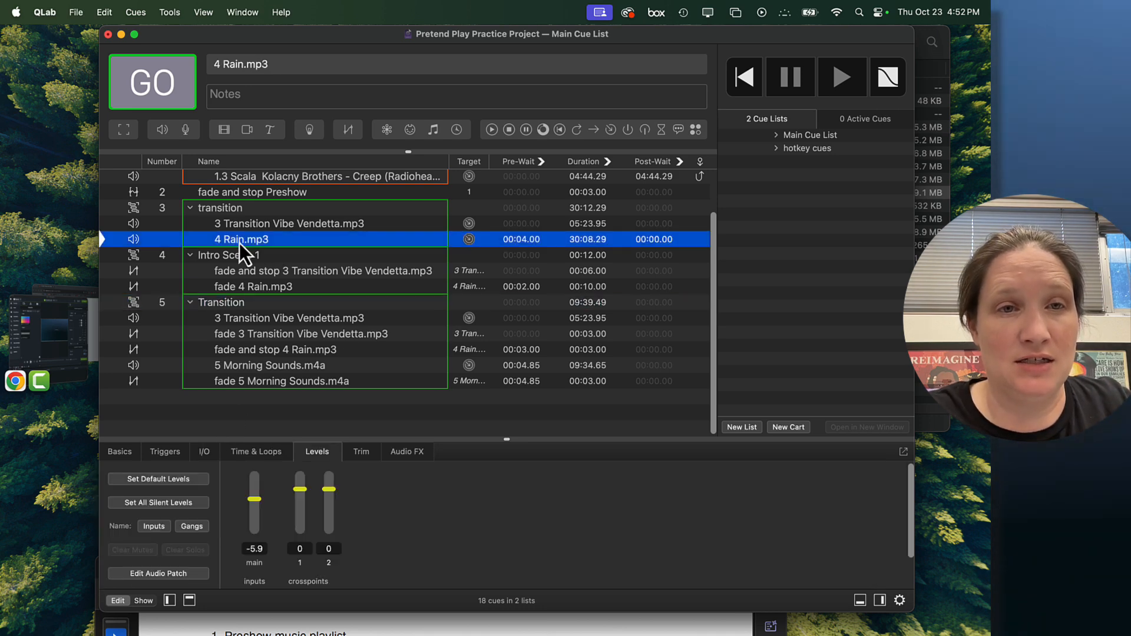
click(146, 108)
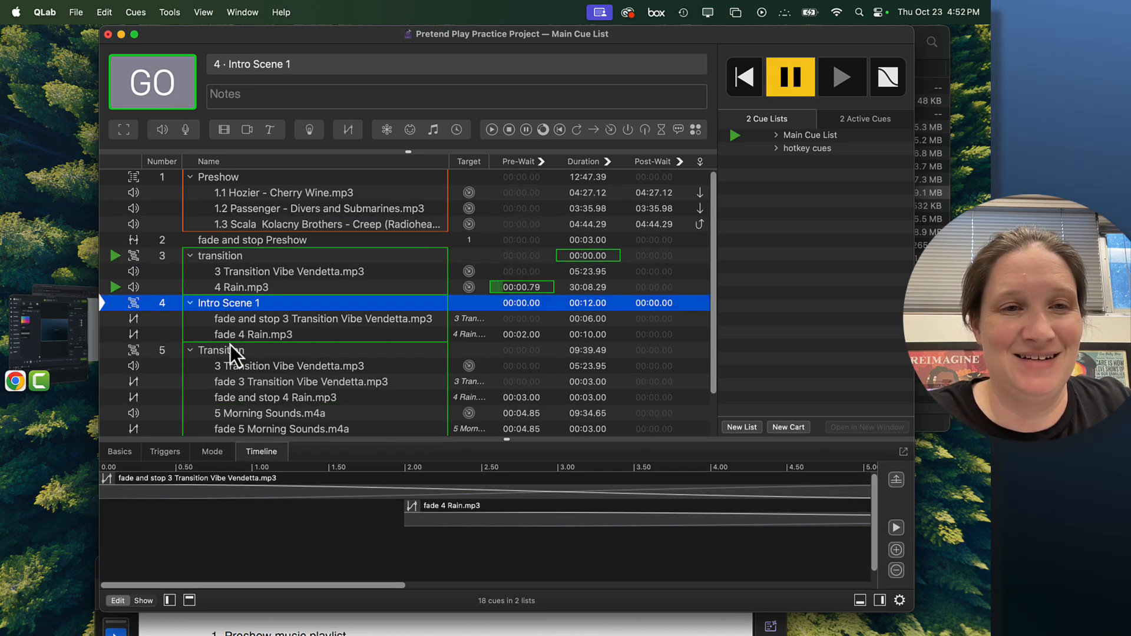
click(290, 337)
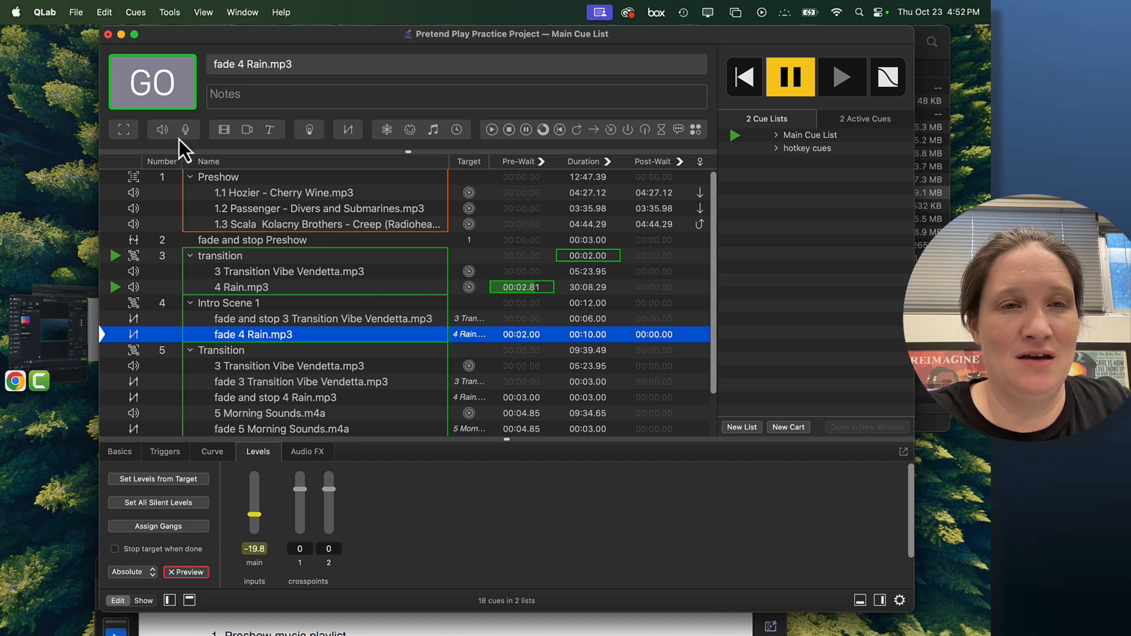
click(159, 87)
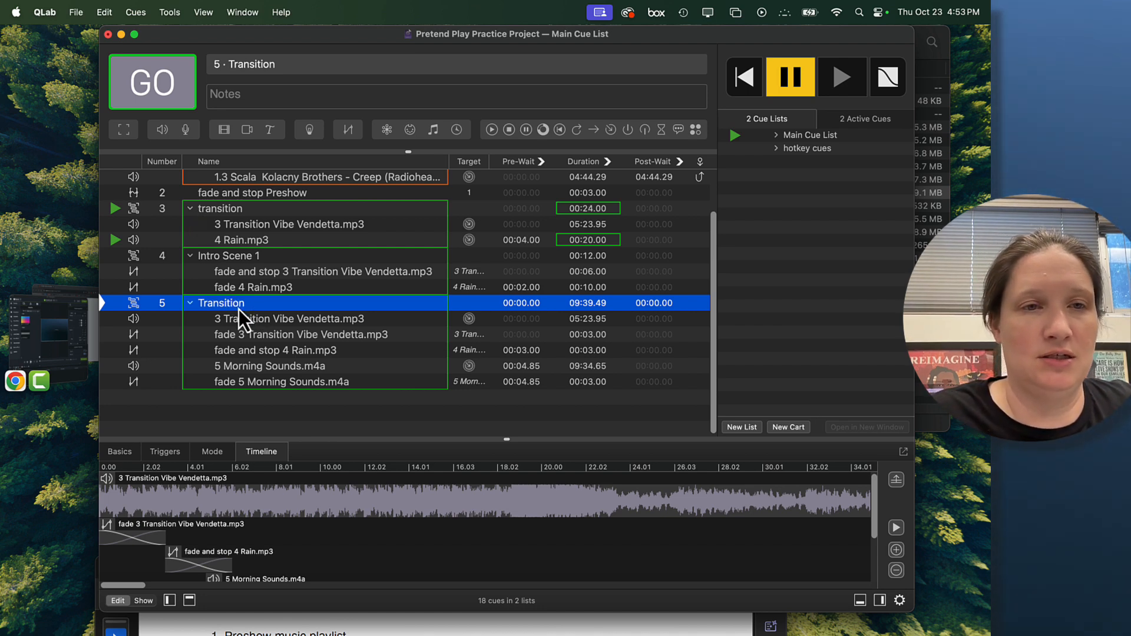
key(space)
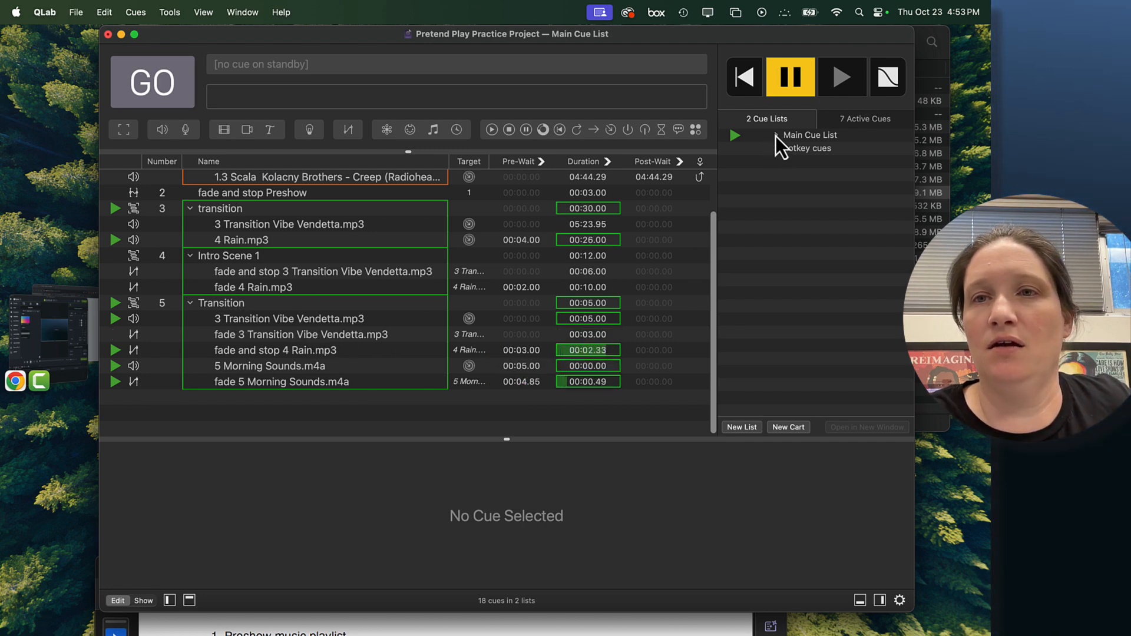
click(854, 120)
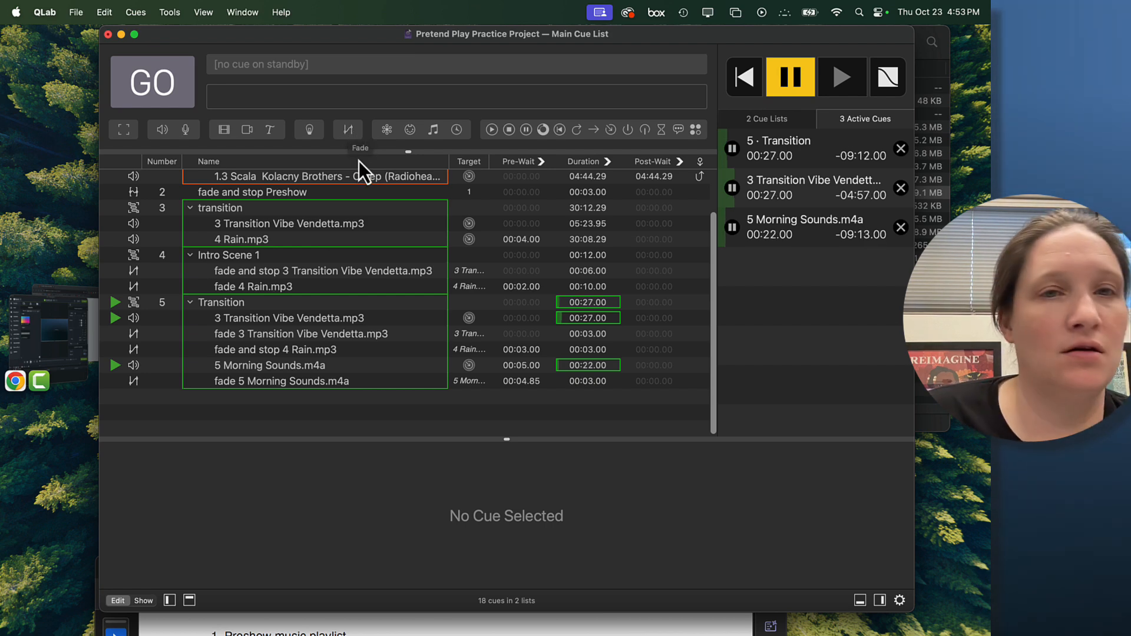
Step: Add a group cue after group 5 containing a fade for 3 Transition Vibe Vendetta.mp3, with main level -INF and the target stopped when done
click(130, 128)
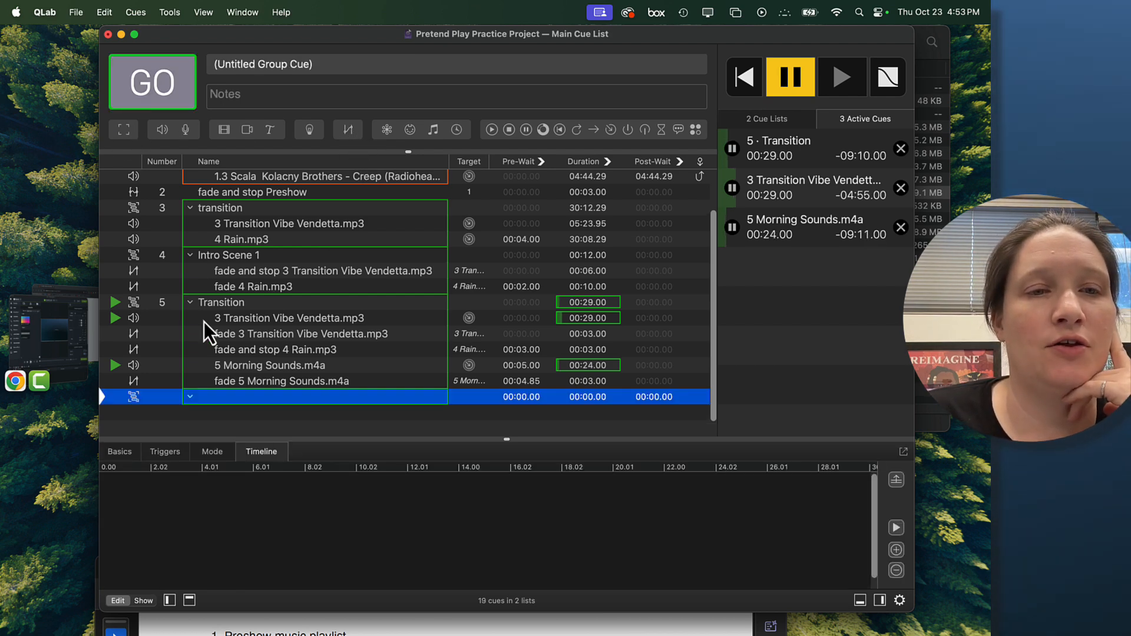
click(253, 321)
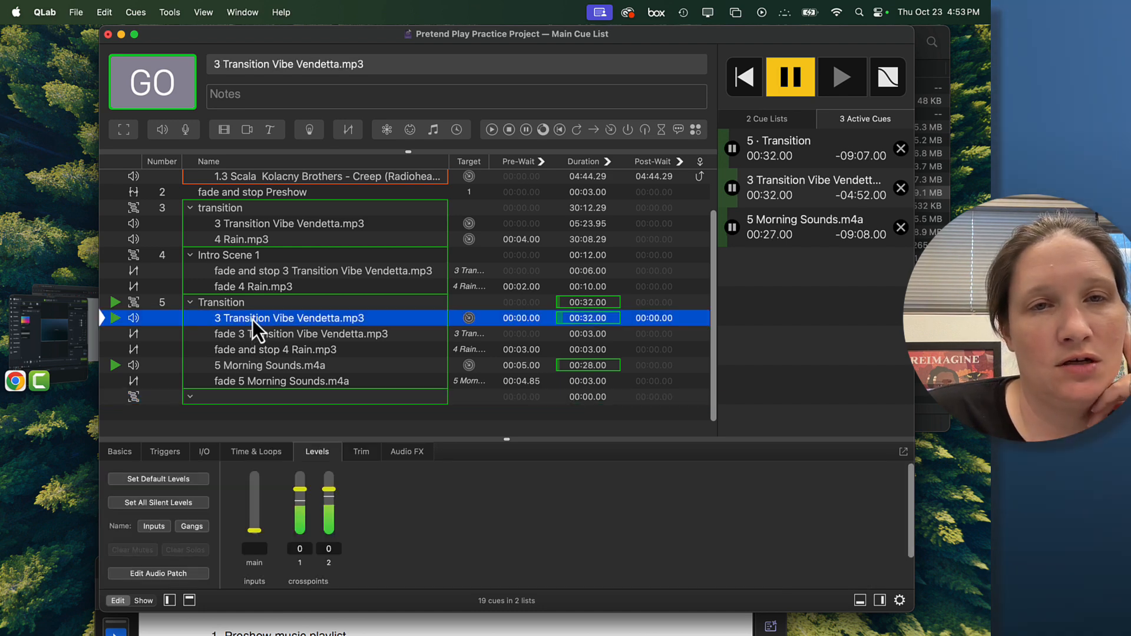
click(349, 128)
drag(235, 335, 231, 420)
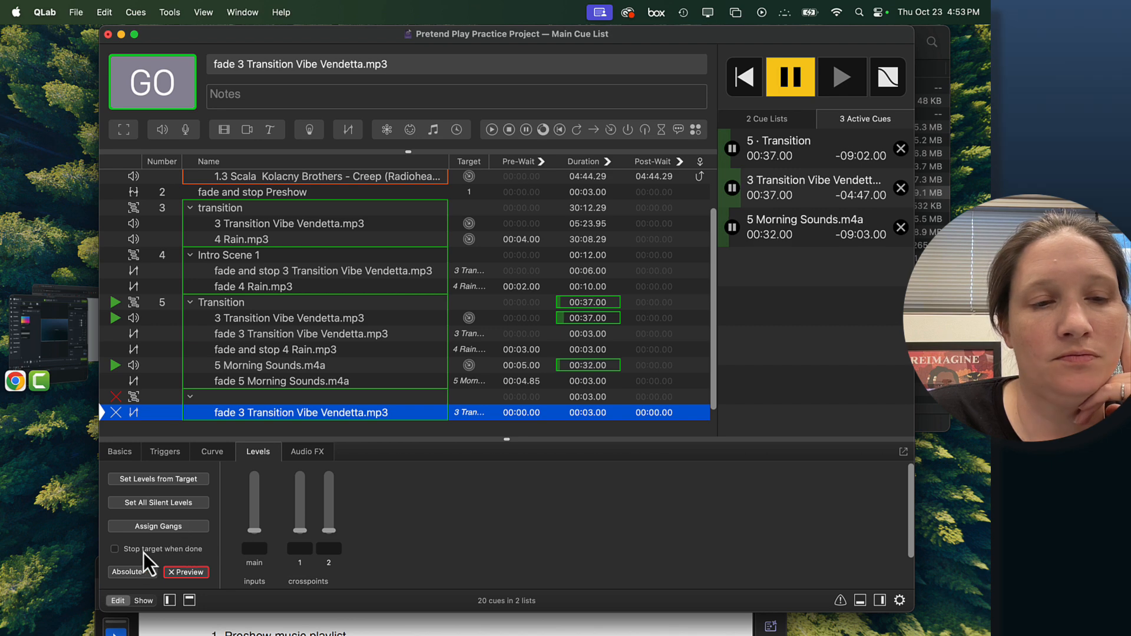
click(129, 551)
drag(252, 535, 257, 547)
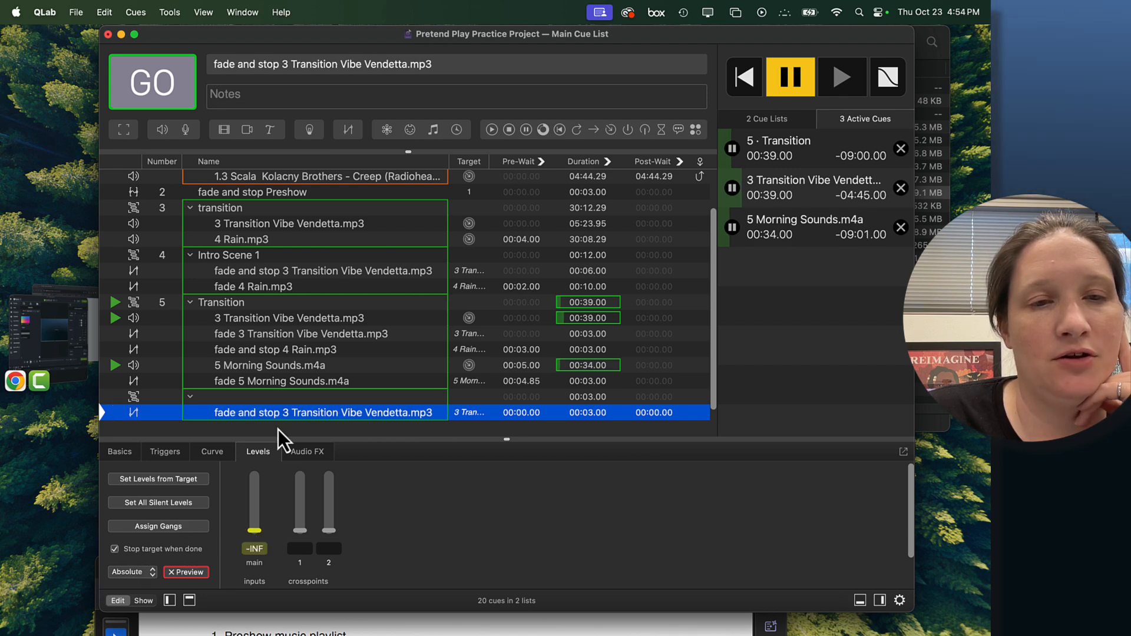
Step: Run the new untitled group cue and adjust the system volume to listen to 5 Morning Sounds.m4a
click(238, 399)
key(space)
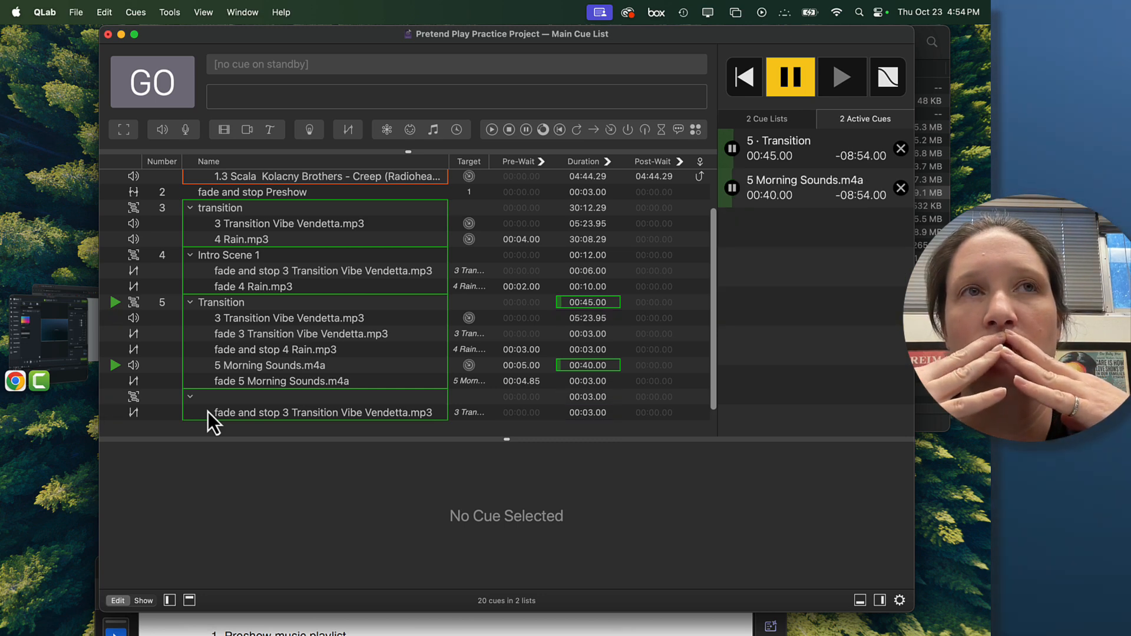
key(XF86AudioRaiseVolume)
key(XF86AudioRaiseVolume)
key(XF86AudioRaiseVolume)
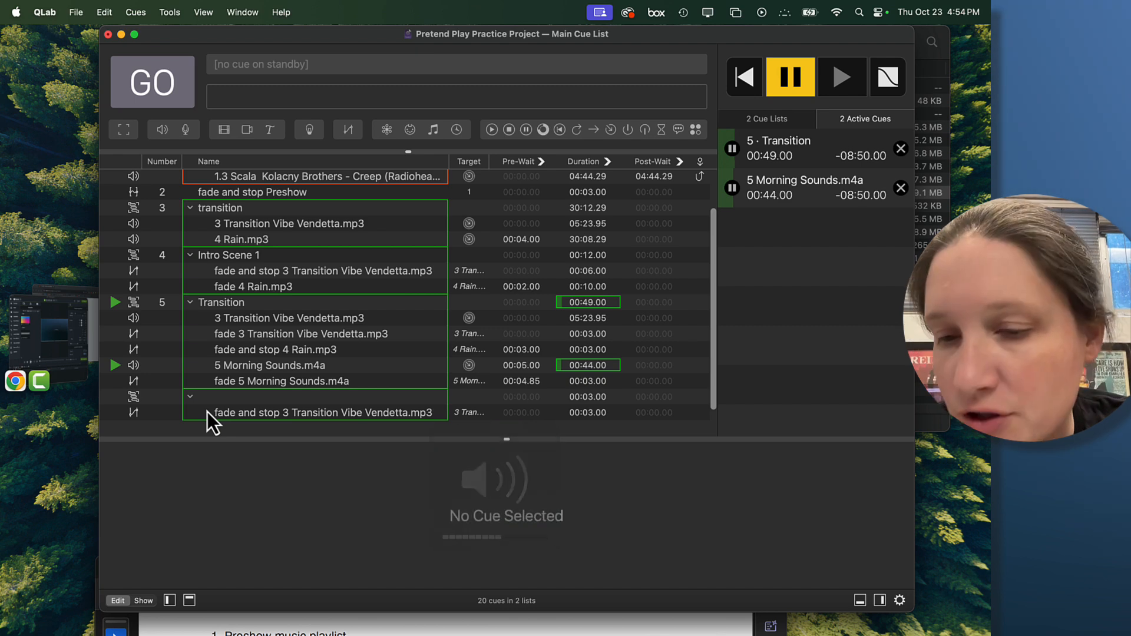
key(XF86AudioLowerVolume)
key(XF86AudioLowerVolume)
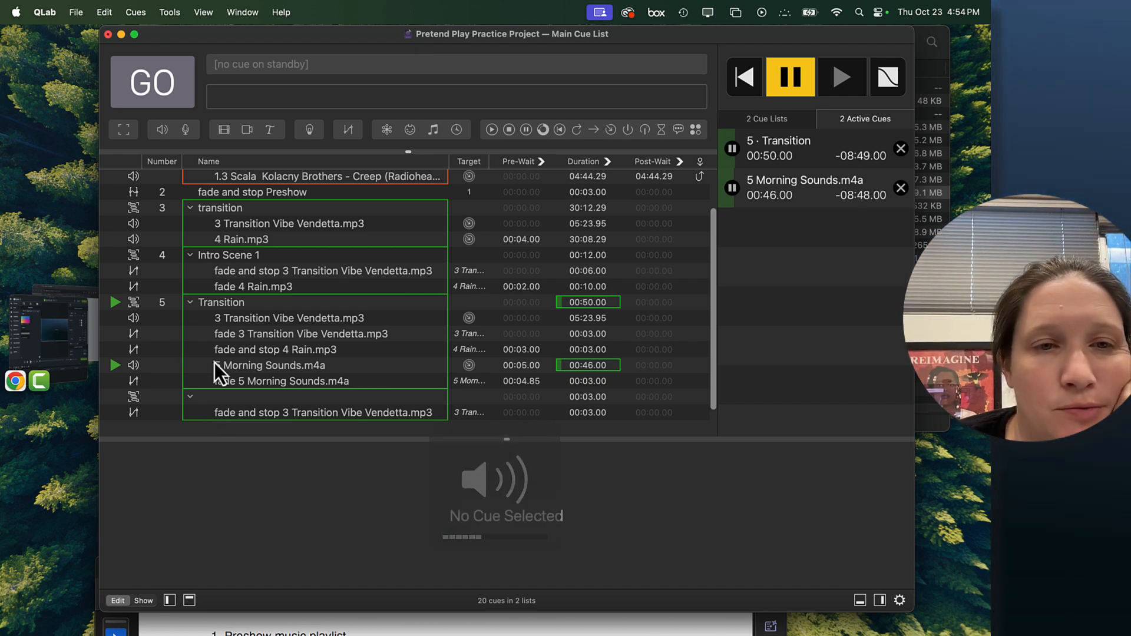
Step: Raise the main level of the fade 5 Morning Sounds.m4a cue to +1.8 and turn on live preview of fade levels
click(233, 383)
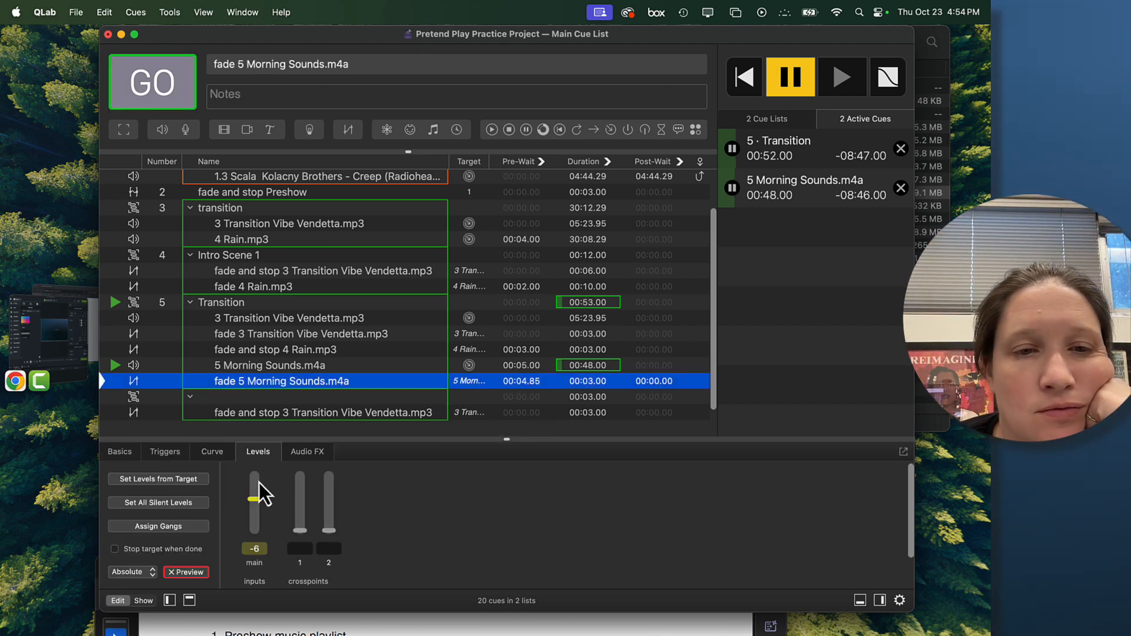
drag(255, 501, 254, 487)
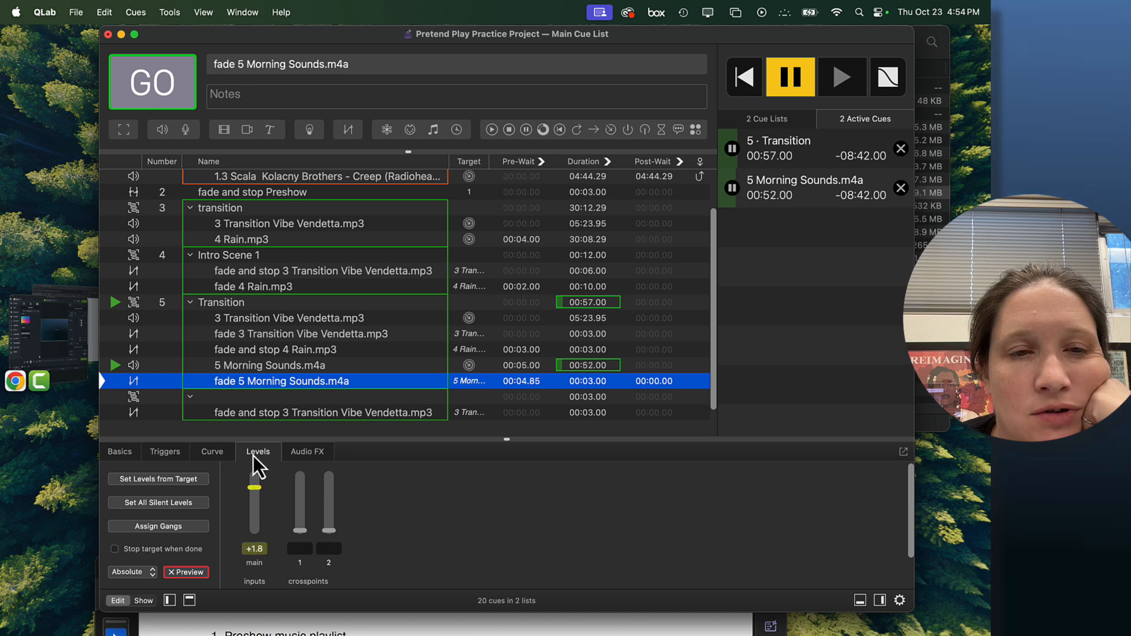
click(184, 573)
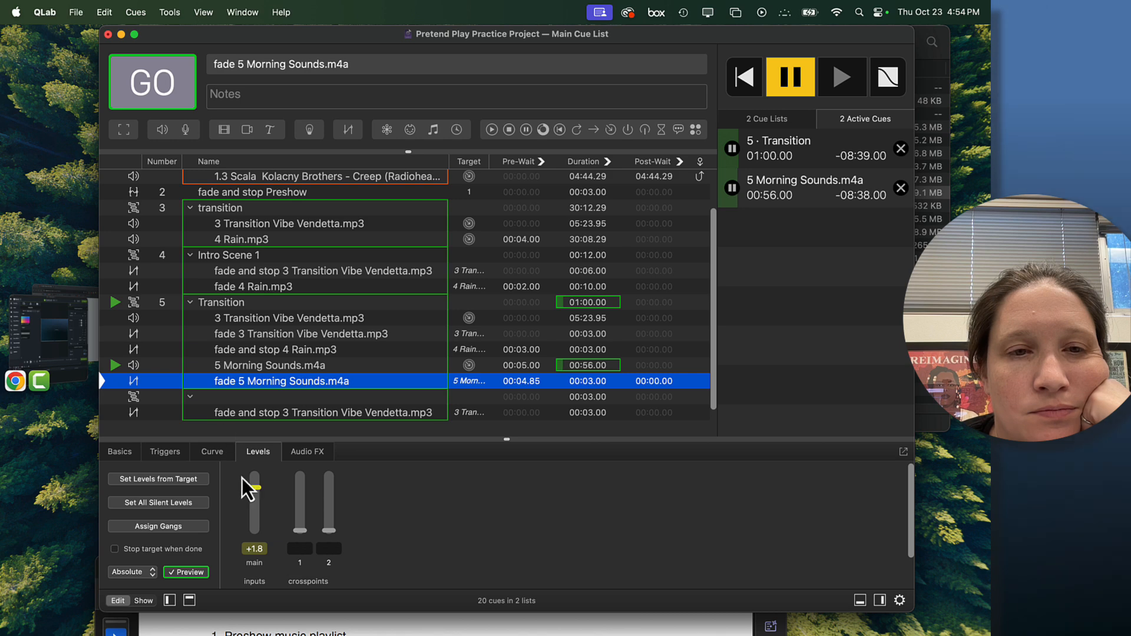
click(232, 412)
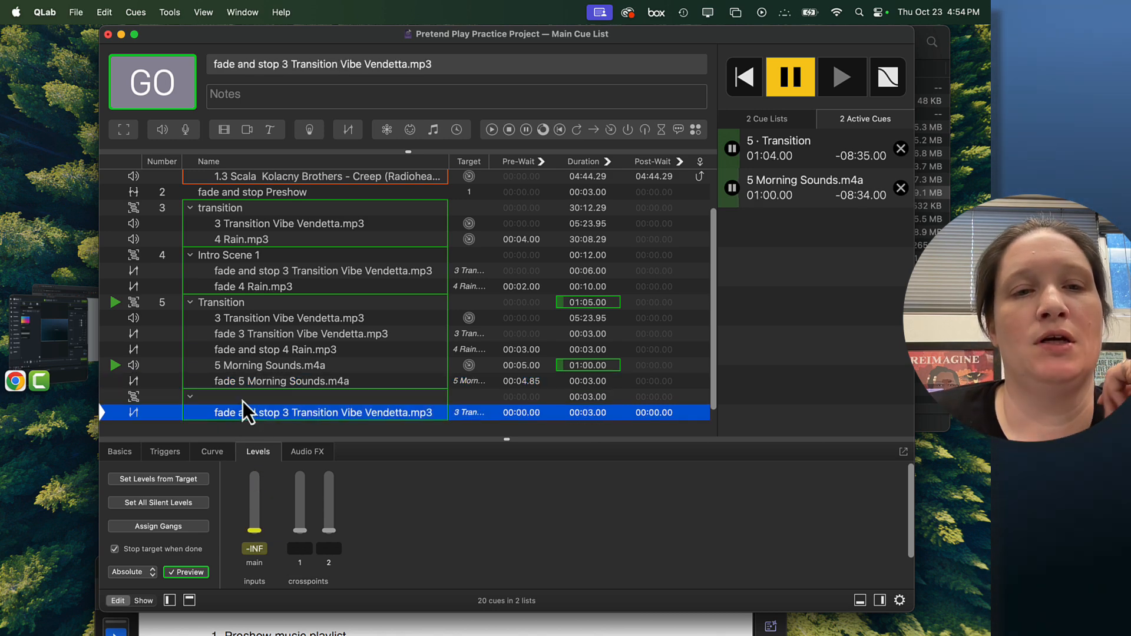
Step: Name the untitled group cue below group 5 "Into Scene 2" and number it 6
double_click(244, 397)
text(Intro Sc)
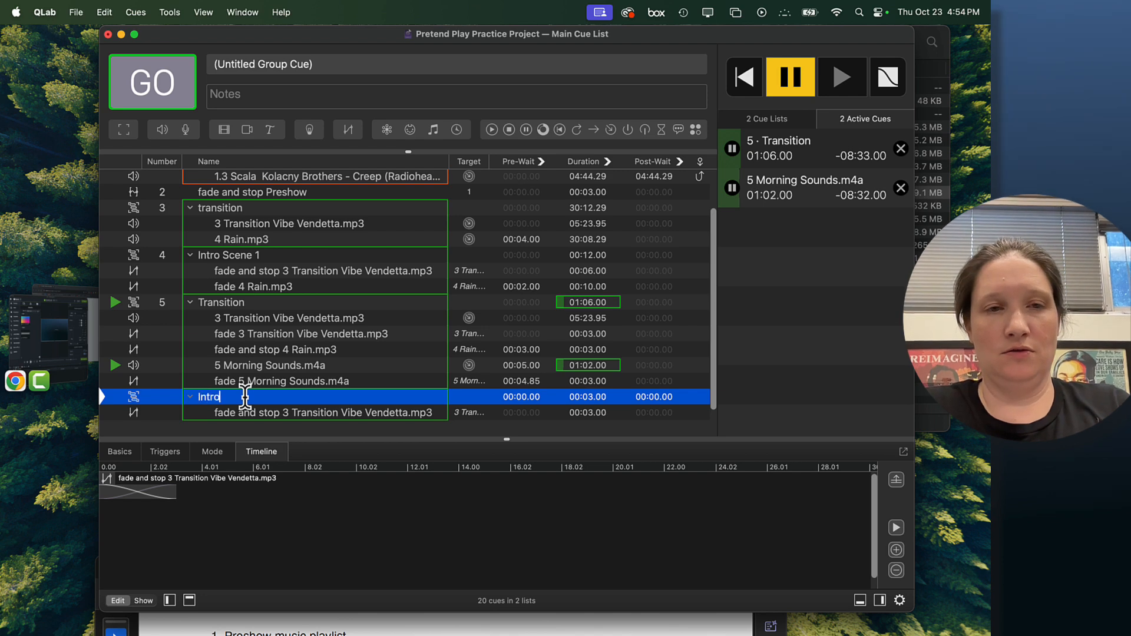
key(BackSpace)
key(BackSpace)
key(BackSpace)
key(BackSpace)
key(BackSpace)
text(o Scene 2)
key(Return)
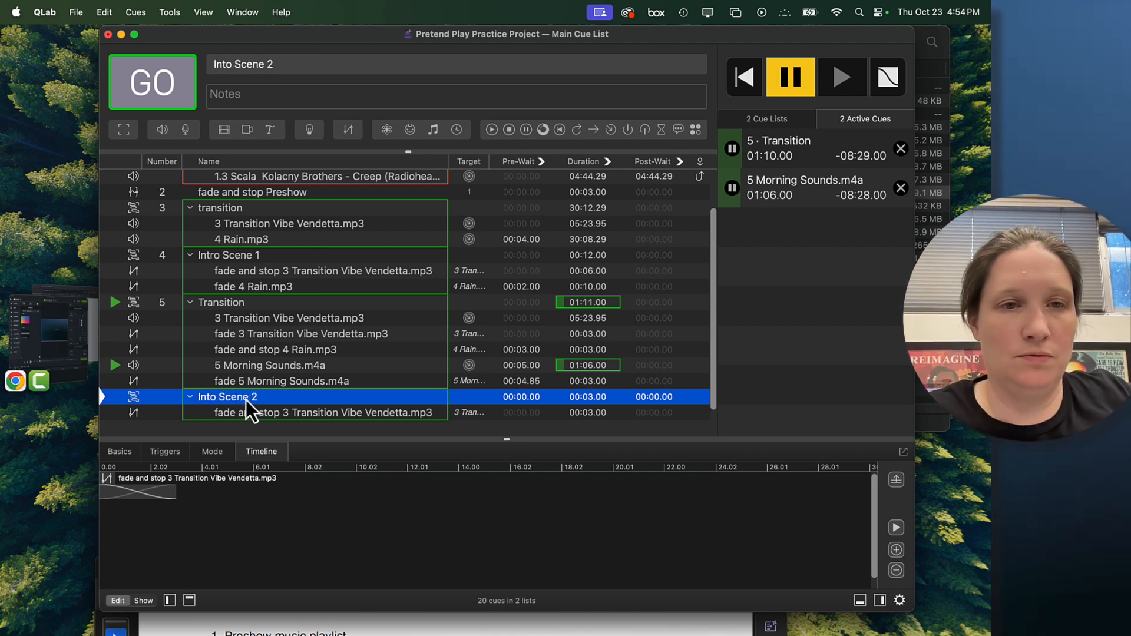
double_click(162, 397)
text(6)
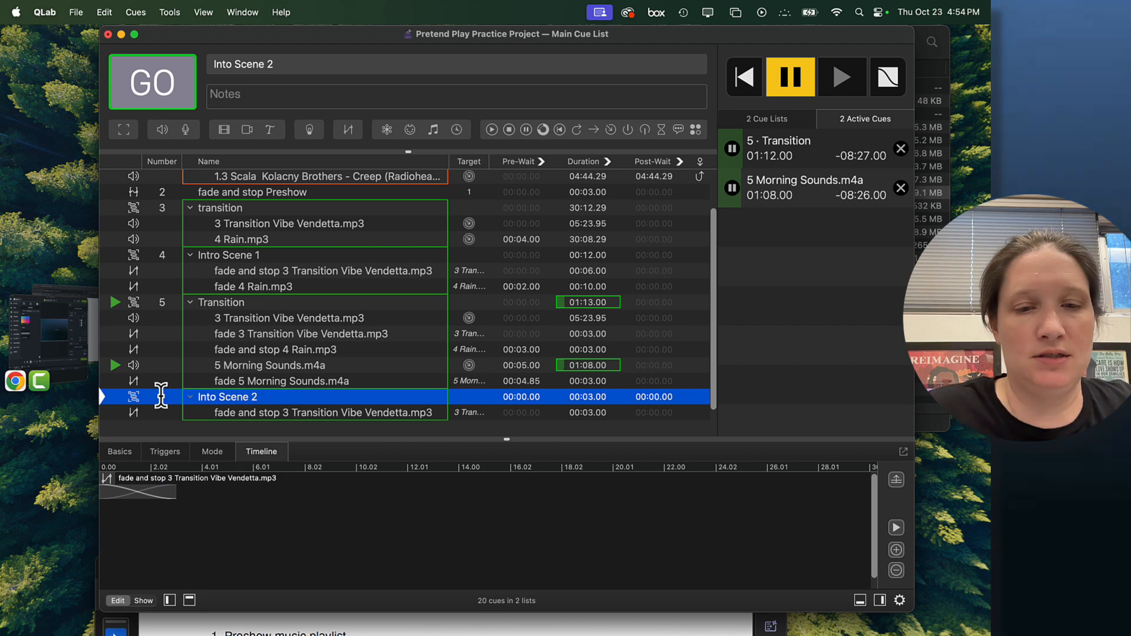
key(Return)
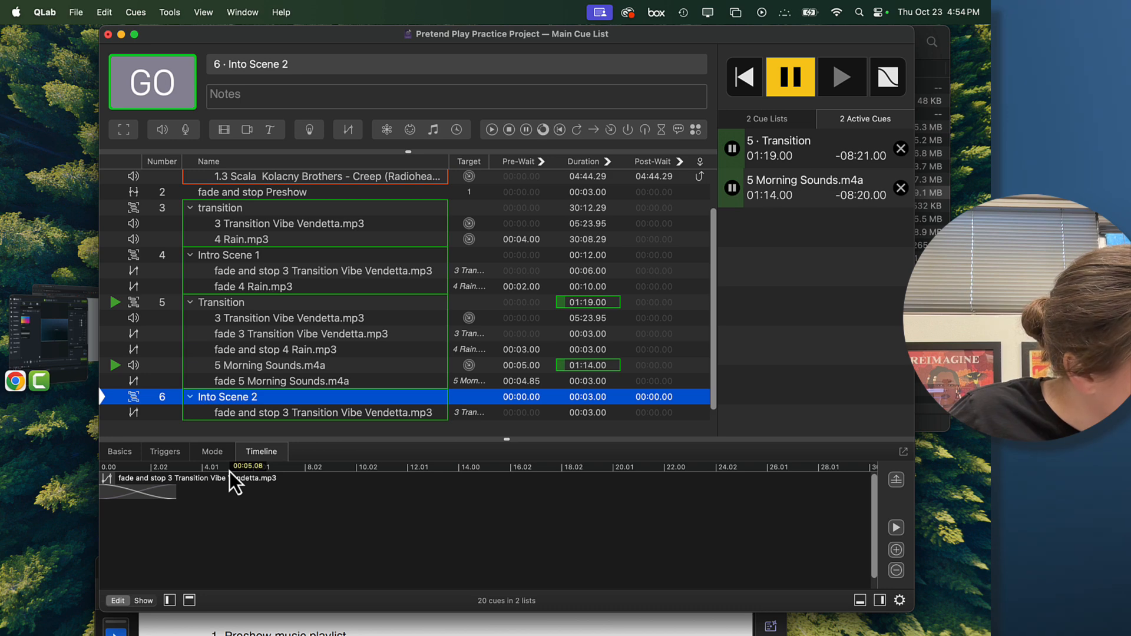
Step: Add the audio file 7 tea kettle sound.mp3 as a new cue after group 6 and number it 7
scroll(266, 327, down, 2)
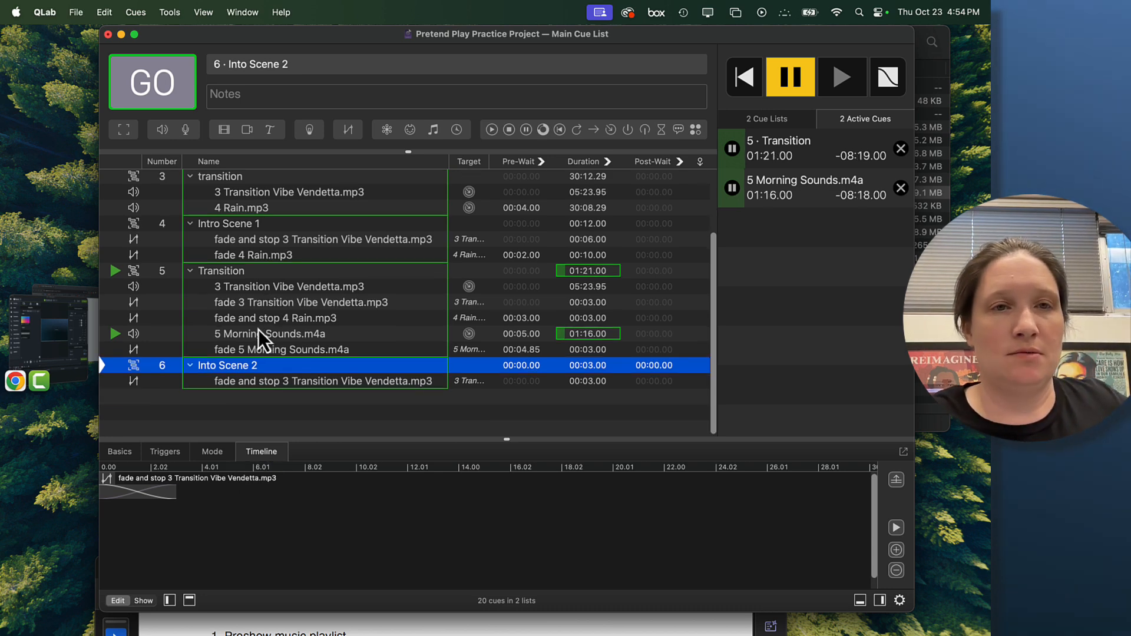
click(220, 422)
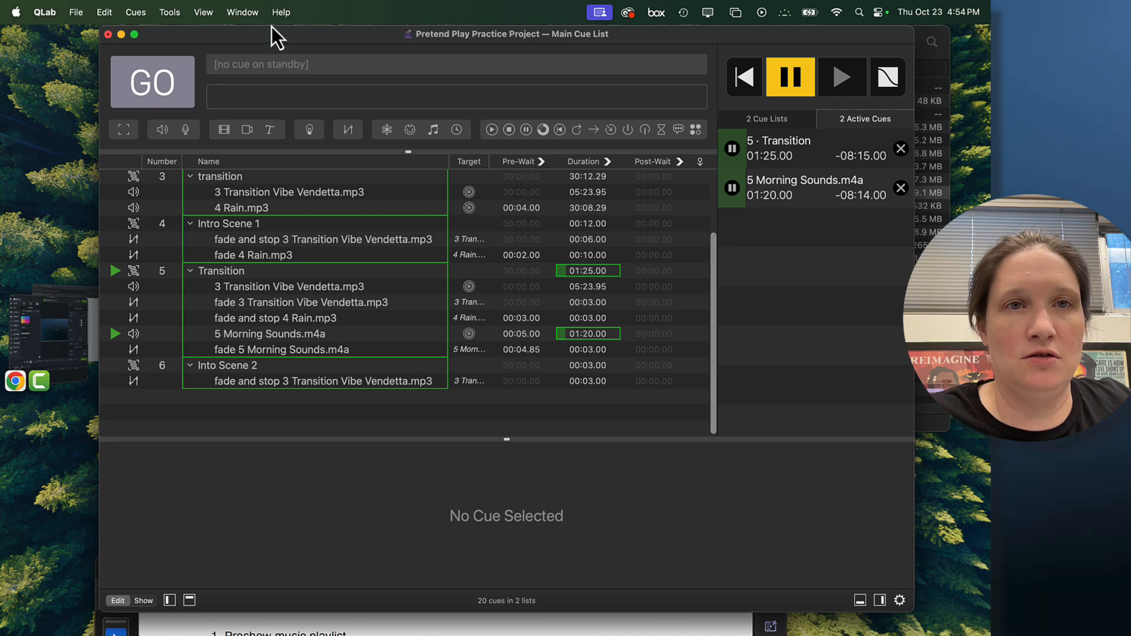
drag(272, 39, 305, 292)
drag(506, 208, 238, 634)
drag(323, 286, 309, 5)
drag(145, 412, 118, 444)
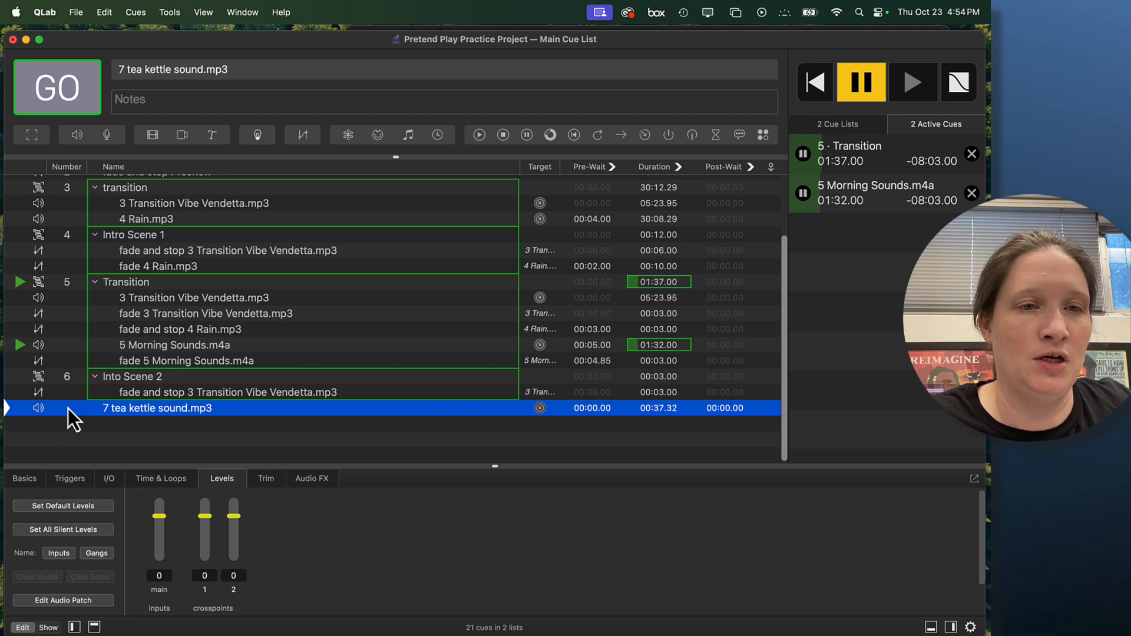
text(7)
key(Return)
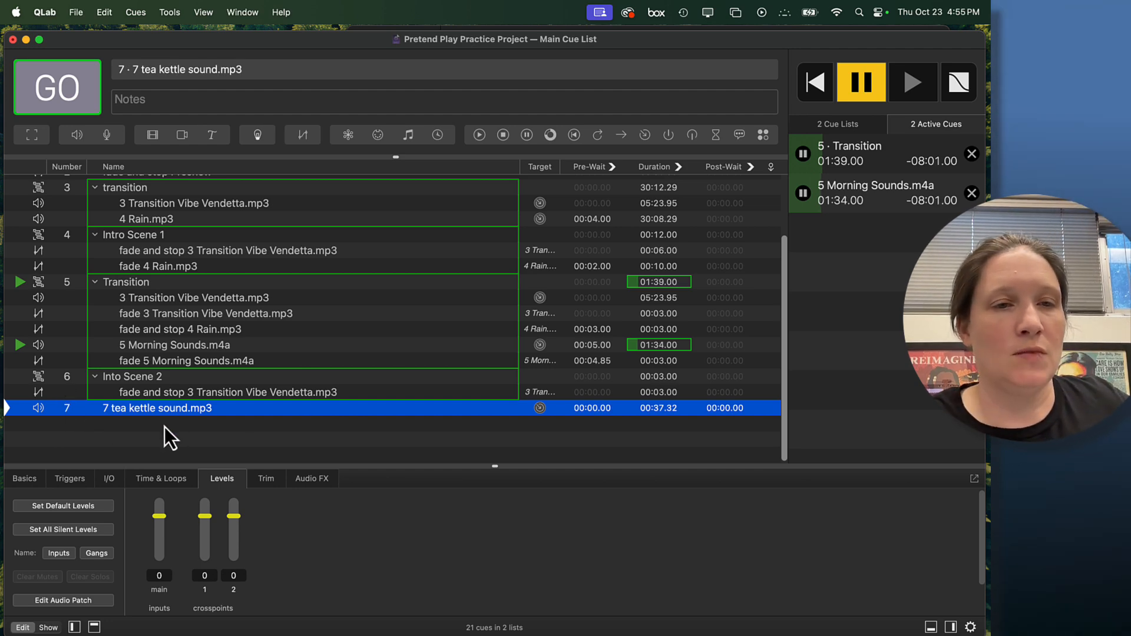
Step: Play 7 tea kettle sound.mp3 to listen to it against its waveform, and stop all running cues
click(158, 483)
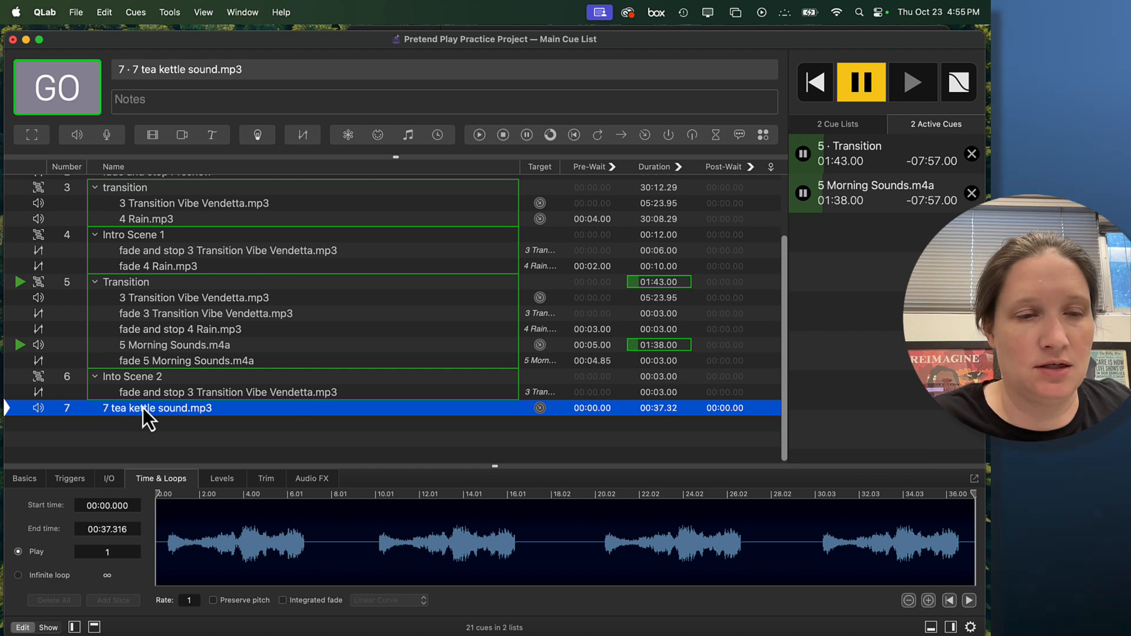
key(space)
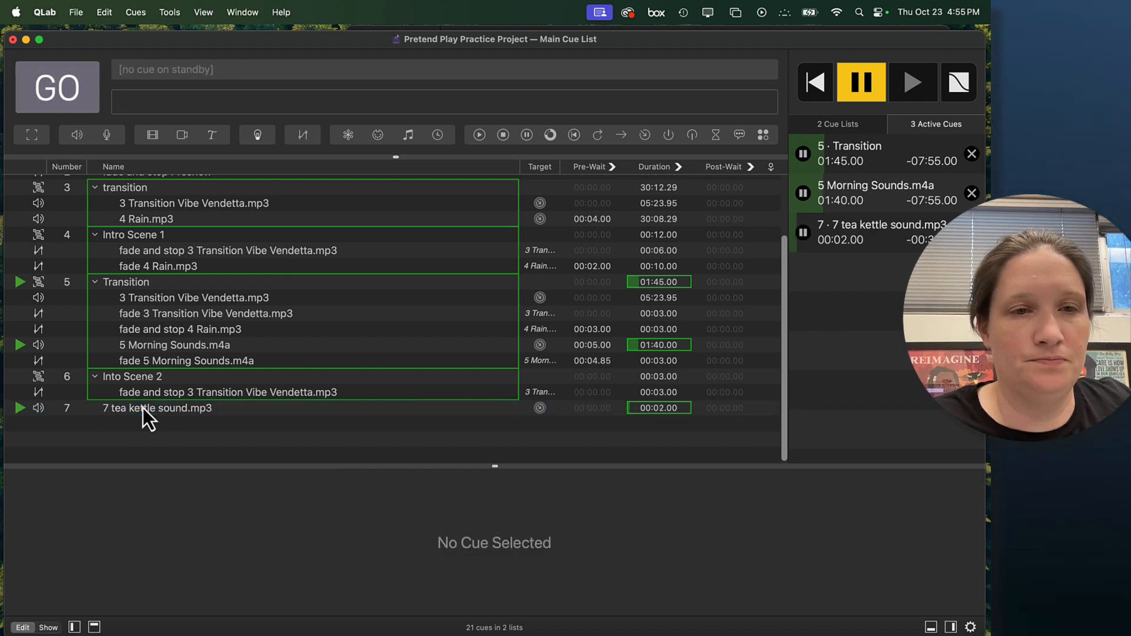
click(143, 409)
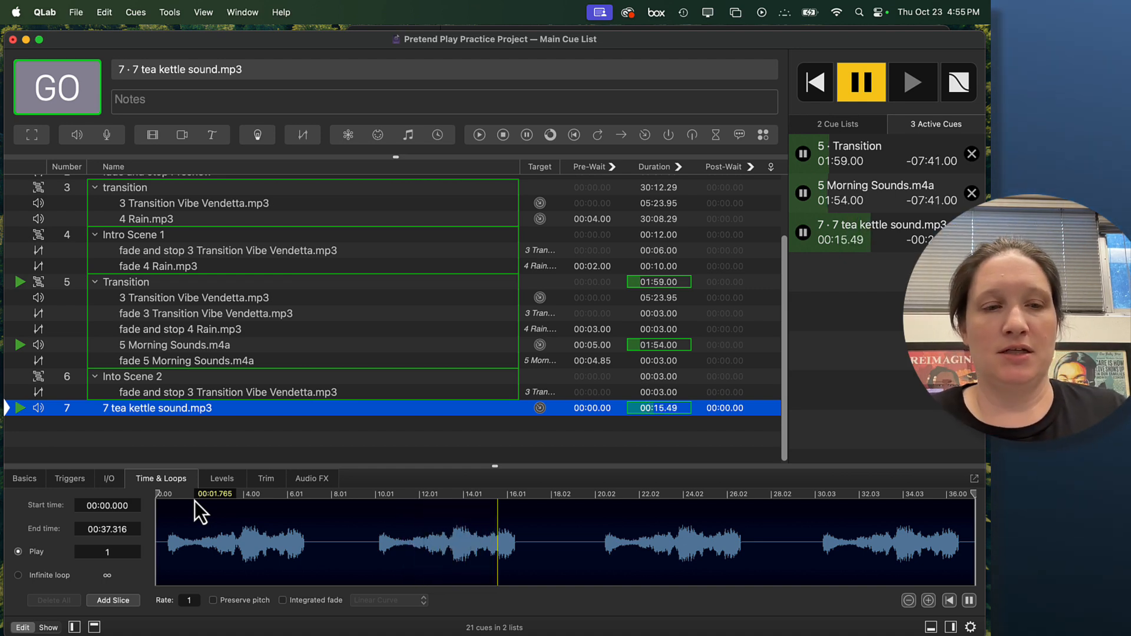
key(Escape)
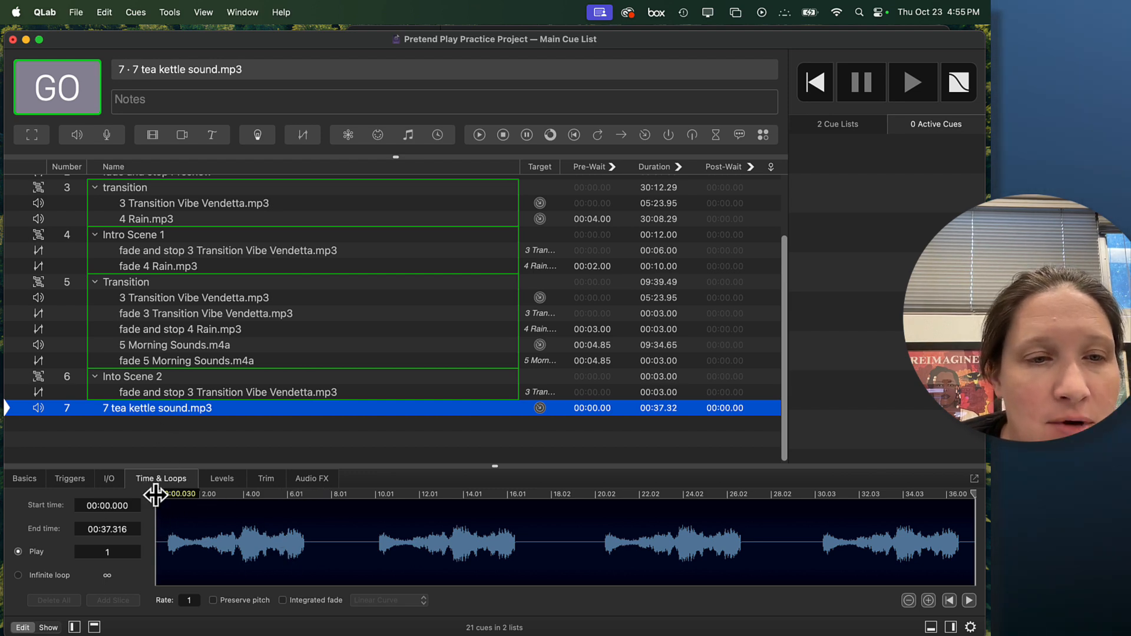
Step: Trim 7 tea kettle sound.mp3 to run from 00:00.544 to 00:06.686 as an infinite loop, and test the loop
drag(157, 495, 166, 490)
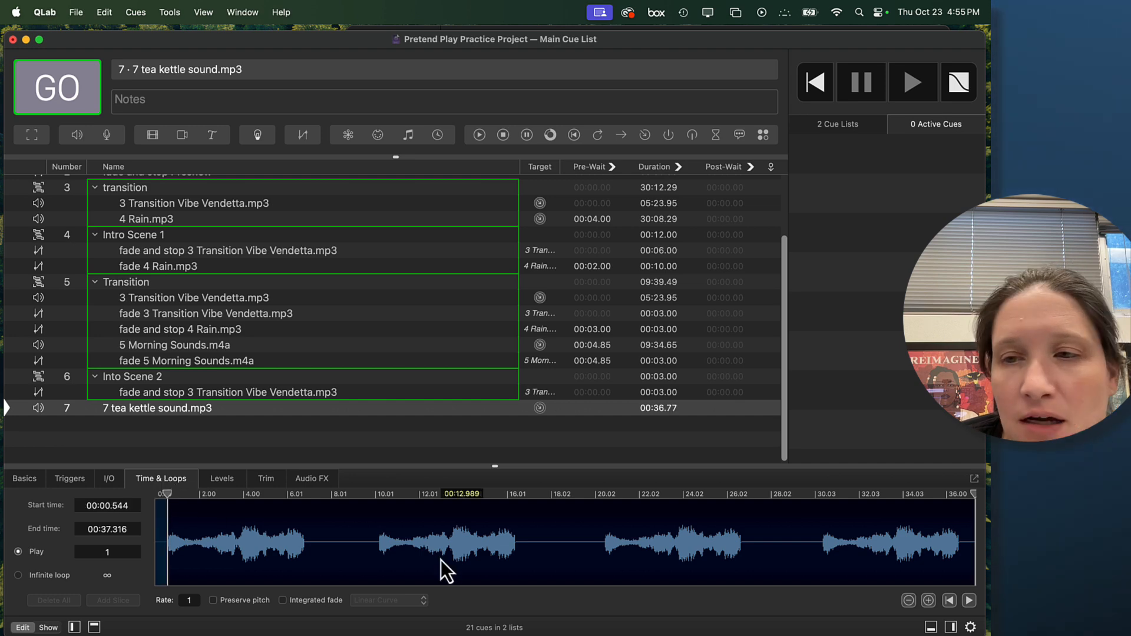
mouse_move(971, 498)
mouse_down()
mouse_move(963, 510)
mouse_move(302, 514)
mouse_up()
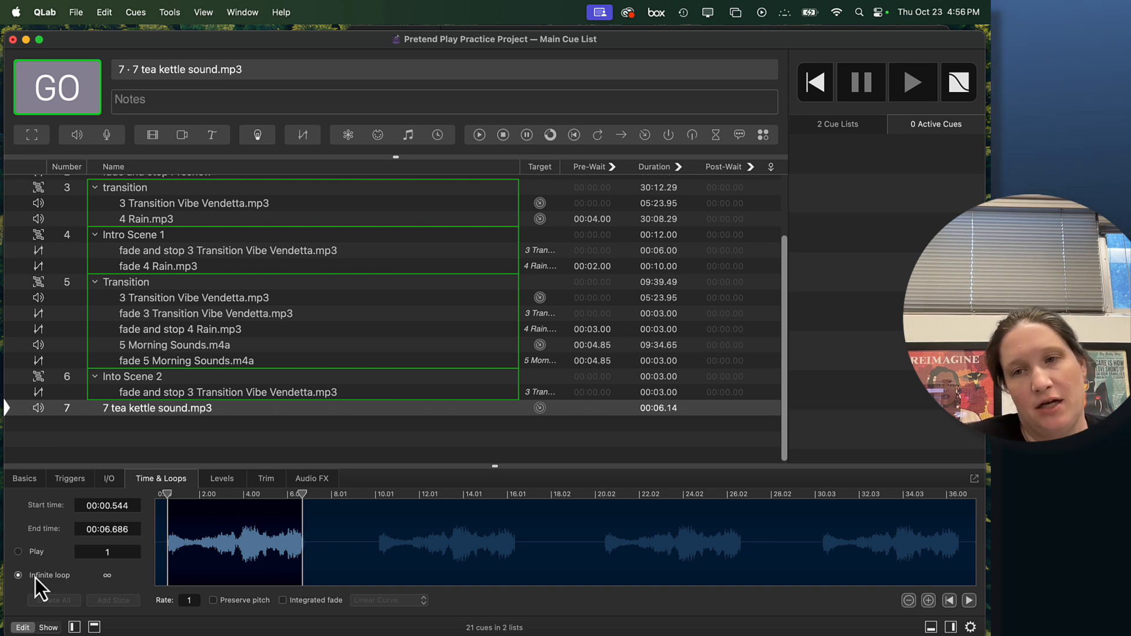
click(121, 394)
click(122, 408)
key(space)
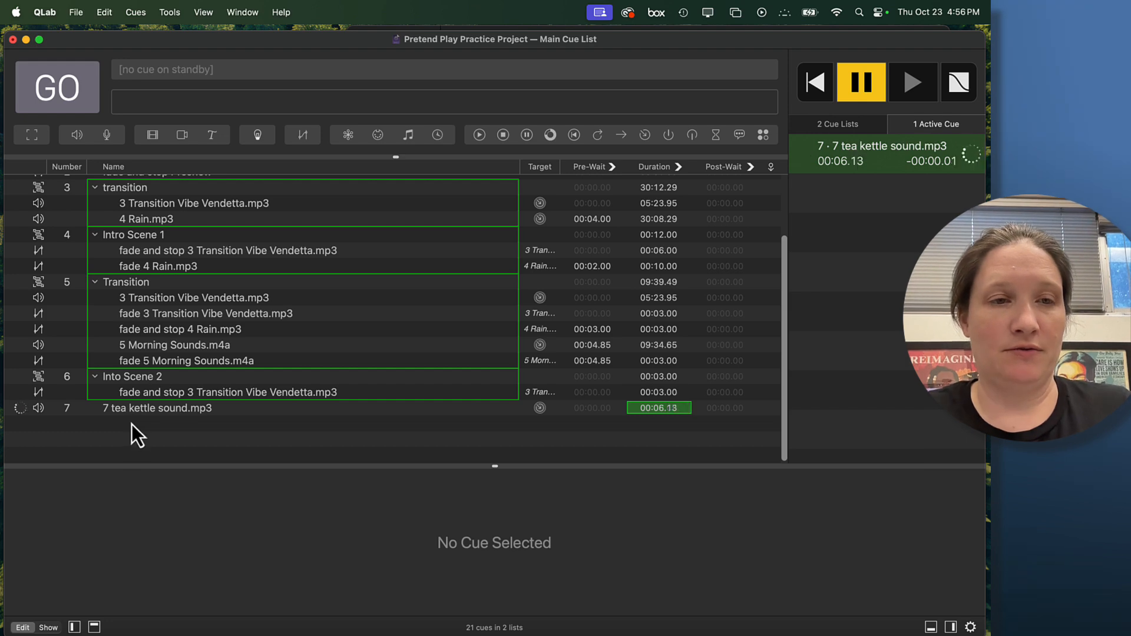
key(Escape)
Step: Put 7 tea kettle sound.mp3, without its own number, in a new group cue numbered 7 and named "tea kettle loop"
click(129, 414)
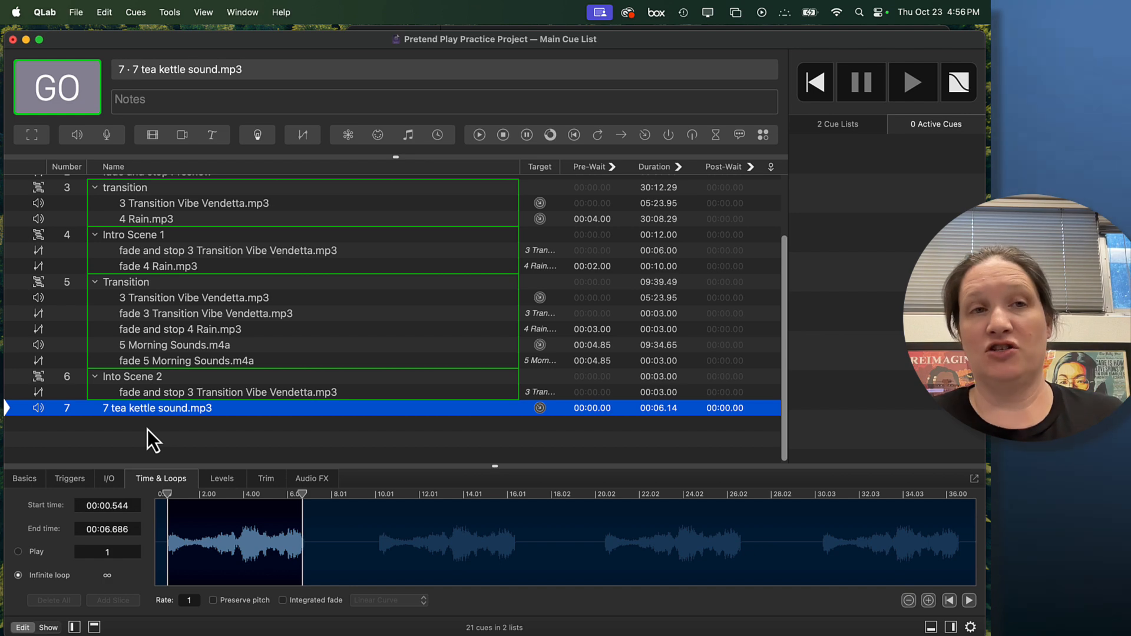
click(42, 140)
drag(118, 412, 122, 430)
click(69, 424)
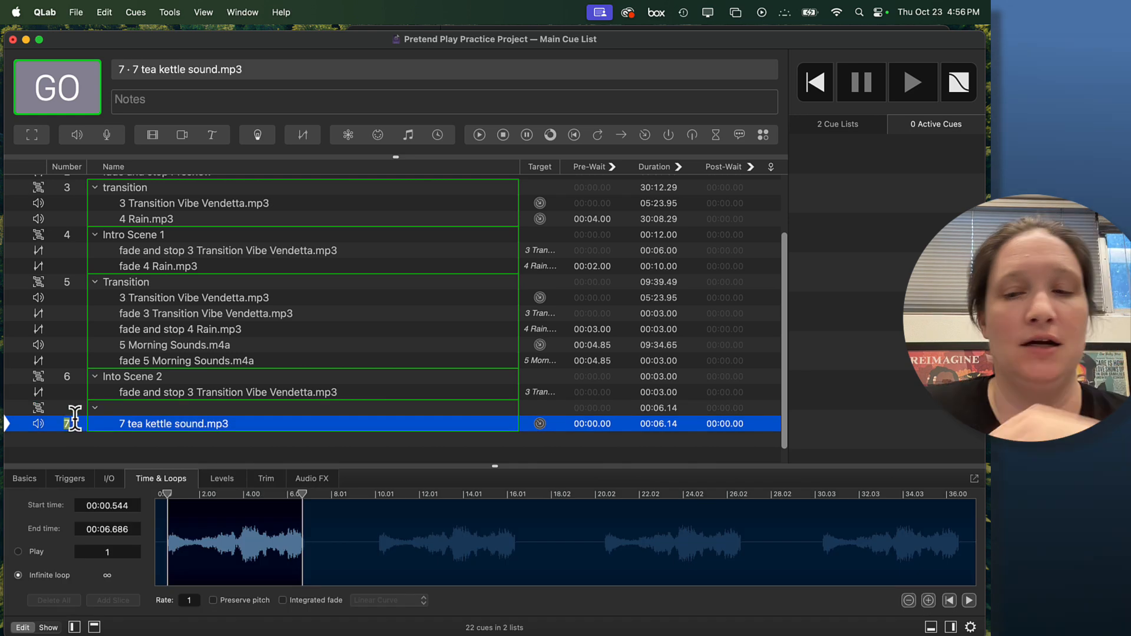
click(70, 409)
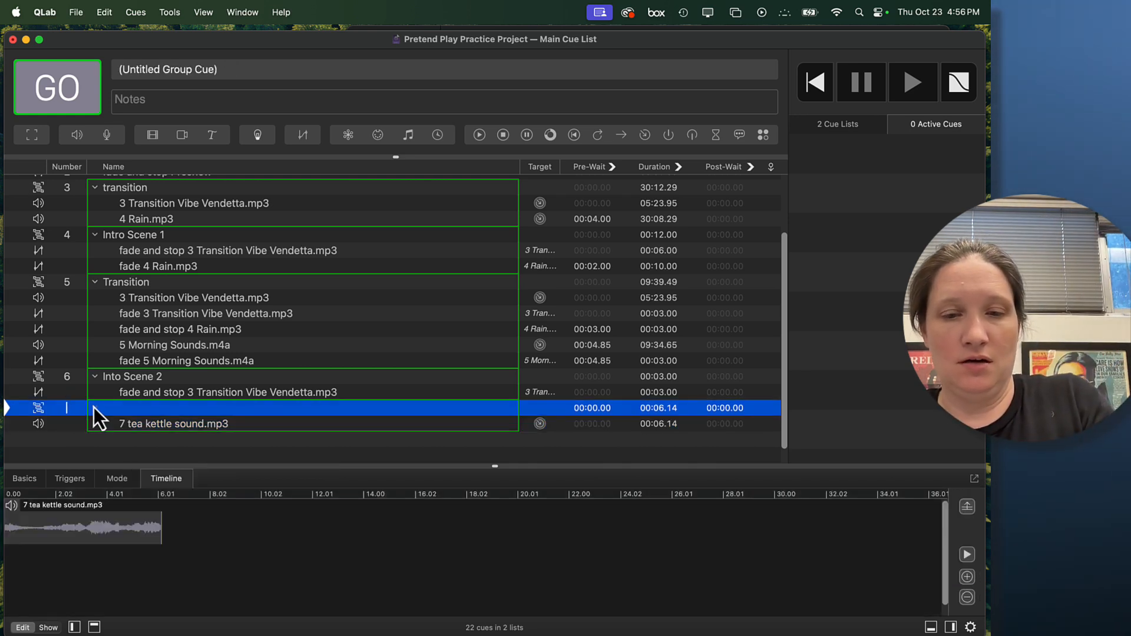
double_click(124, 407)
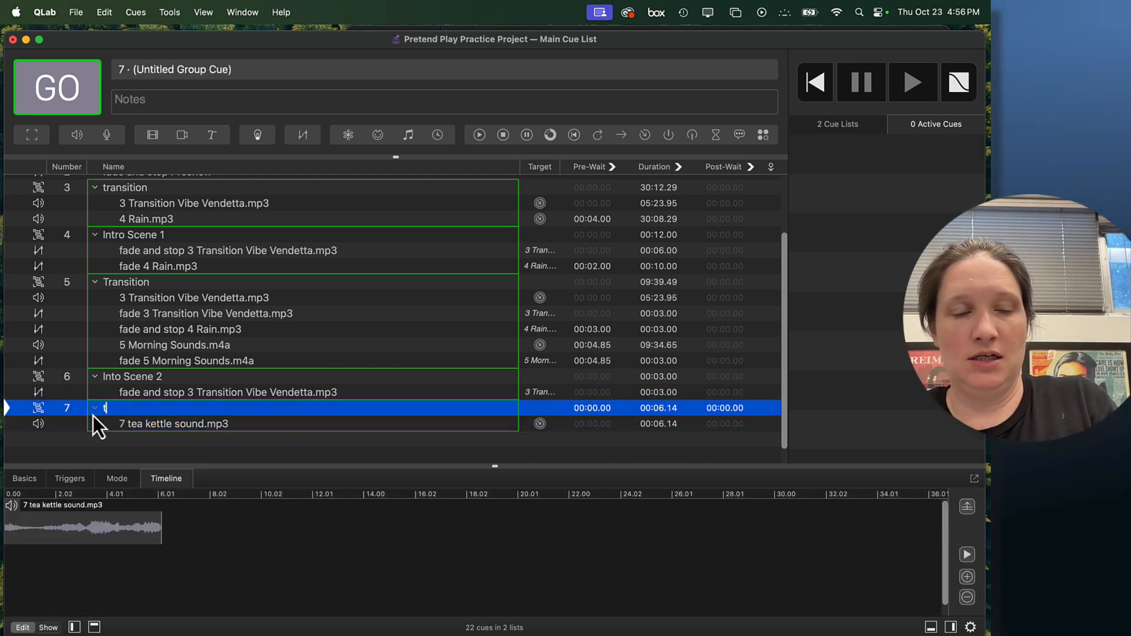
text(tea ke)
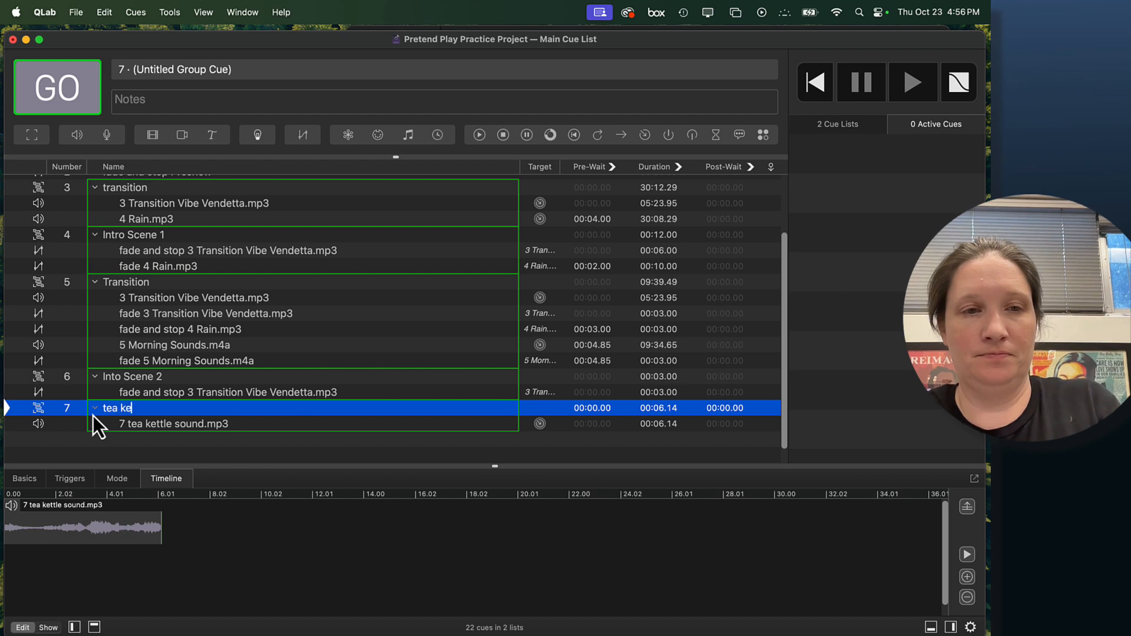
text(ttle loop)
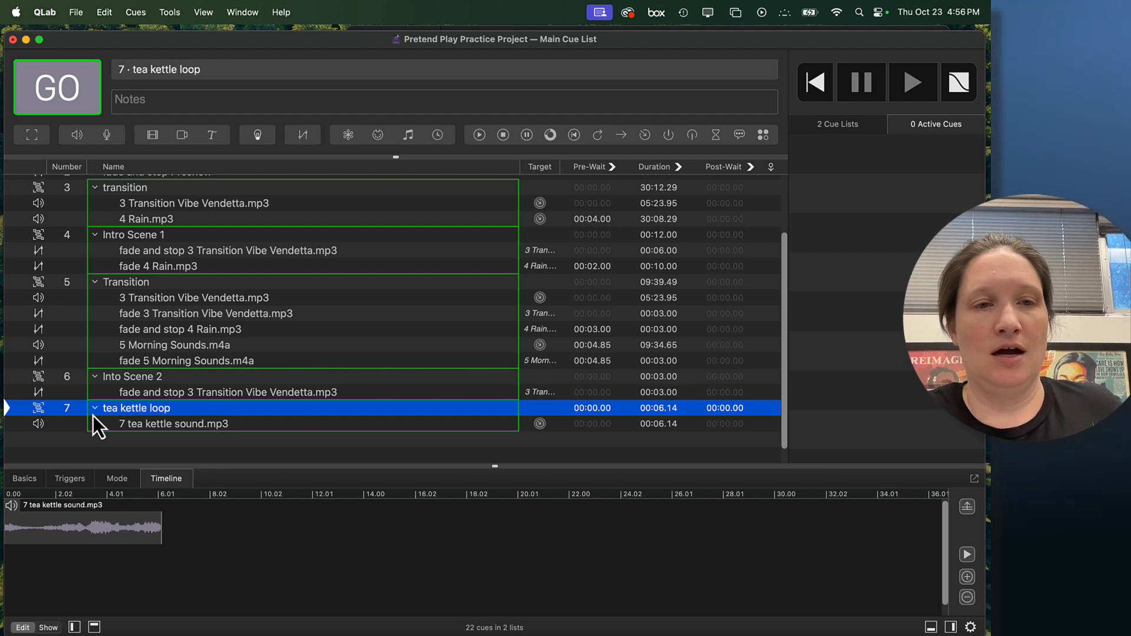
key(Return)
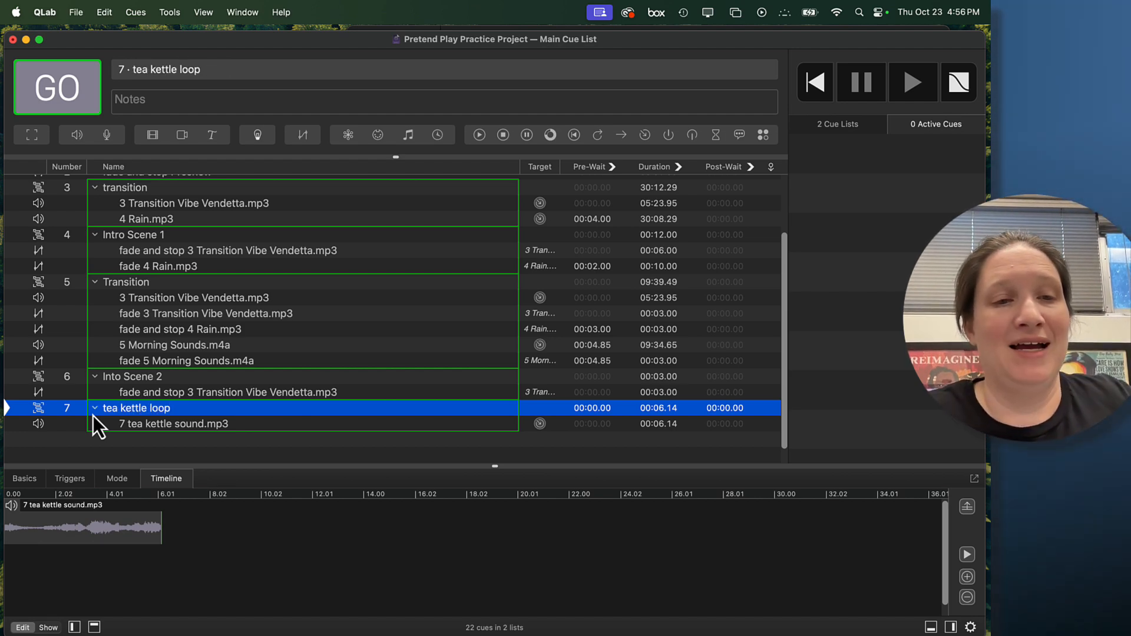
Step: Add a fade cue for 7 tea kettle sound.mp3 inside group 7 with its main level at -1
click(167, 422)
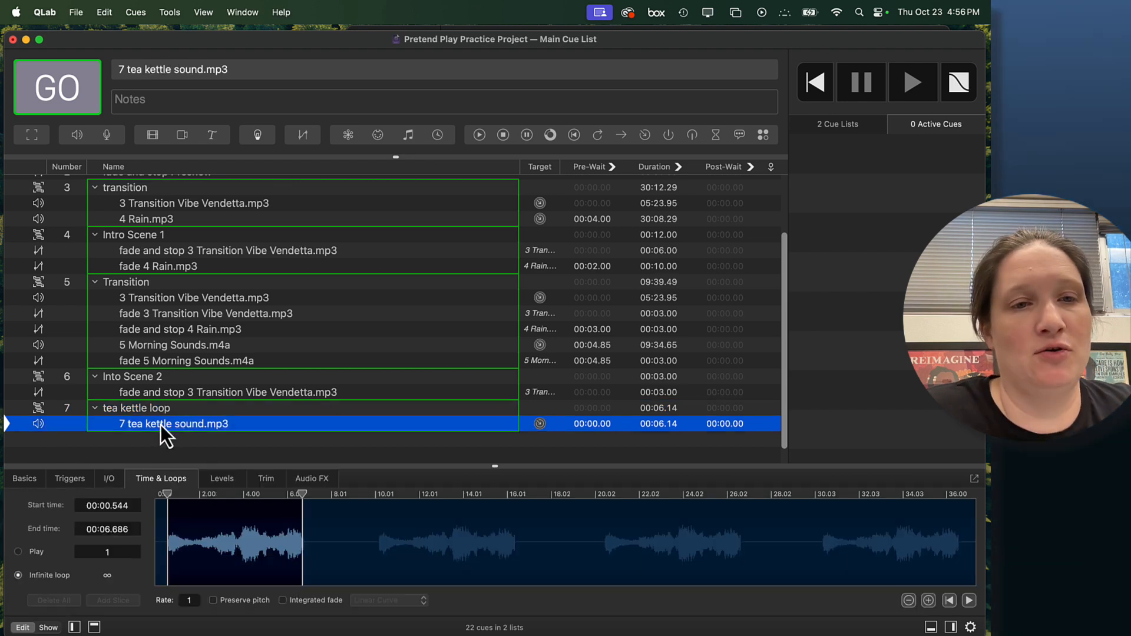
click(303, 135)
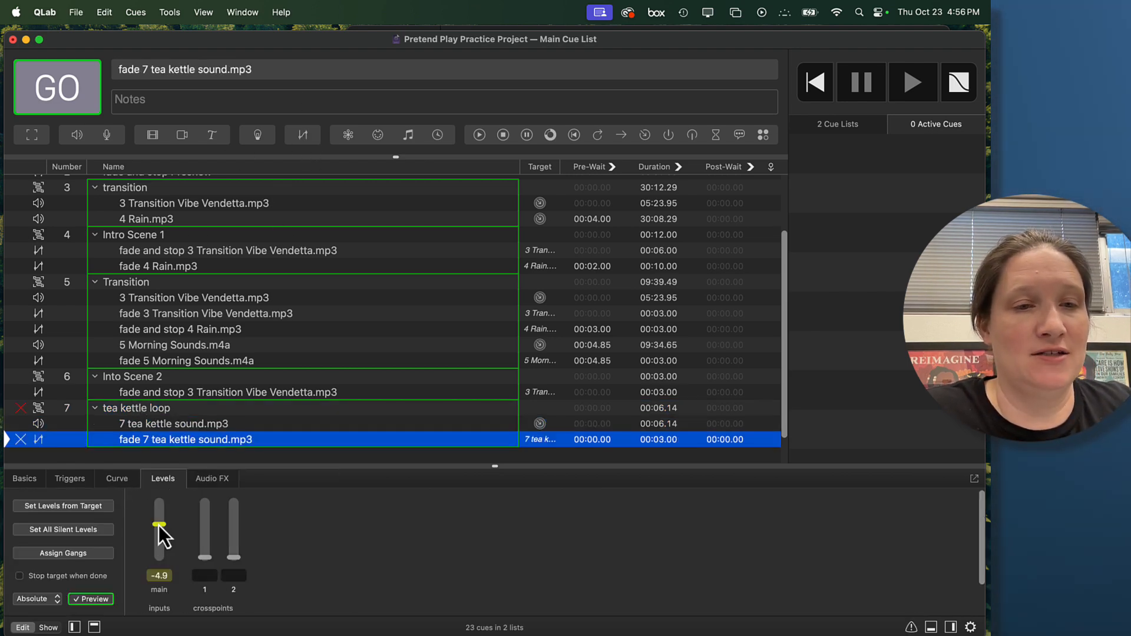
drag(160, 522, 160, 519)
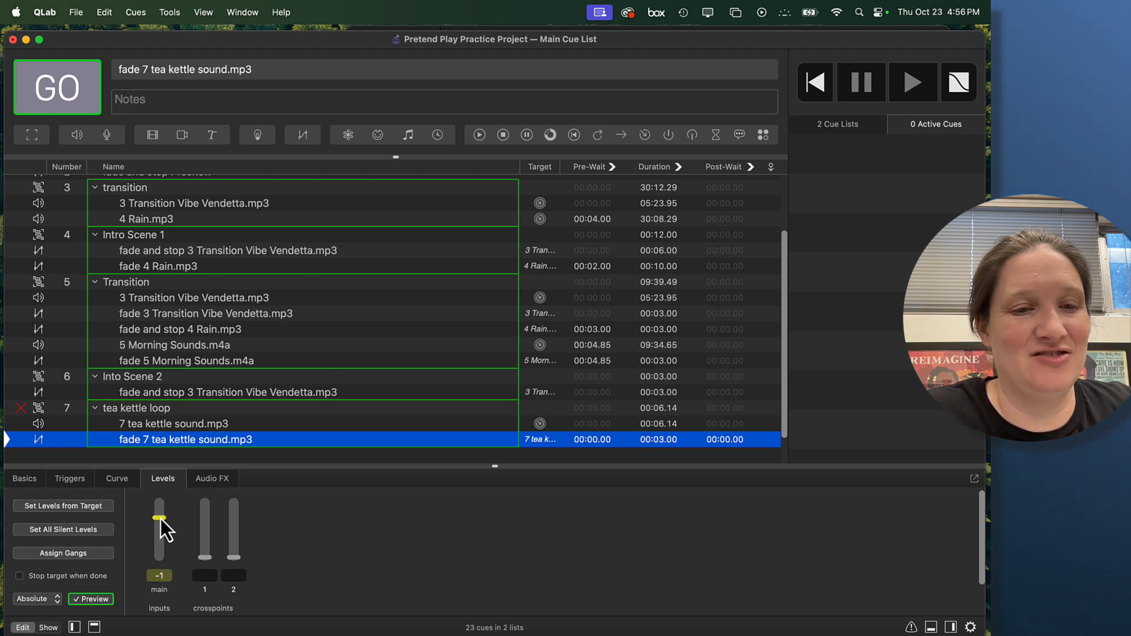
Step: Lower the main level of 7 tea kettle sound.mp3 to silence, running the tea kettle loop group before and after the change
click(152, 409)
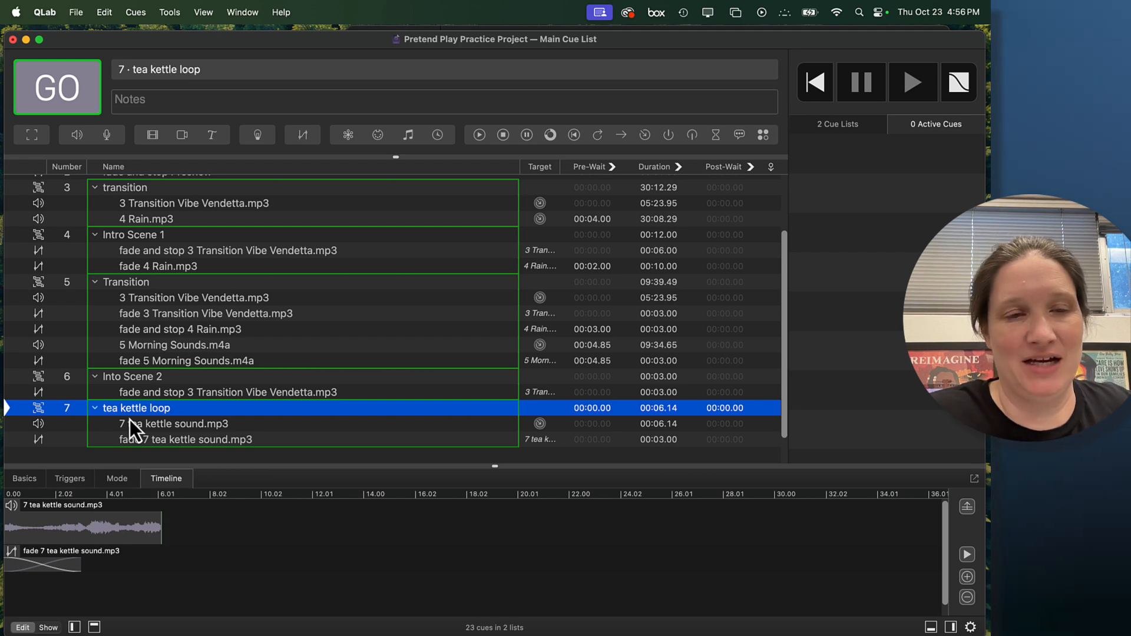
key(space)
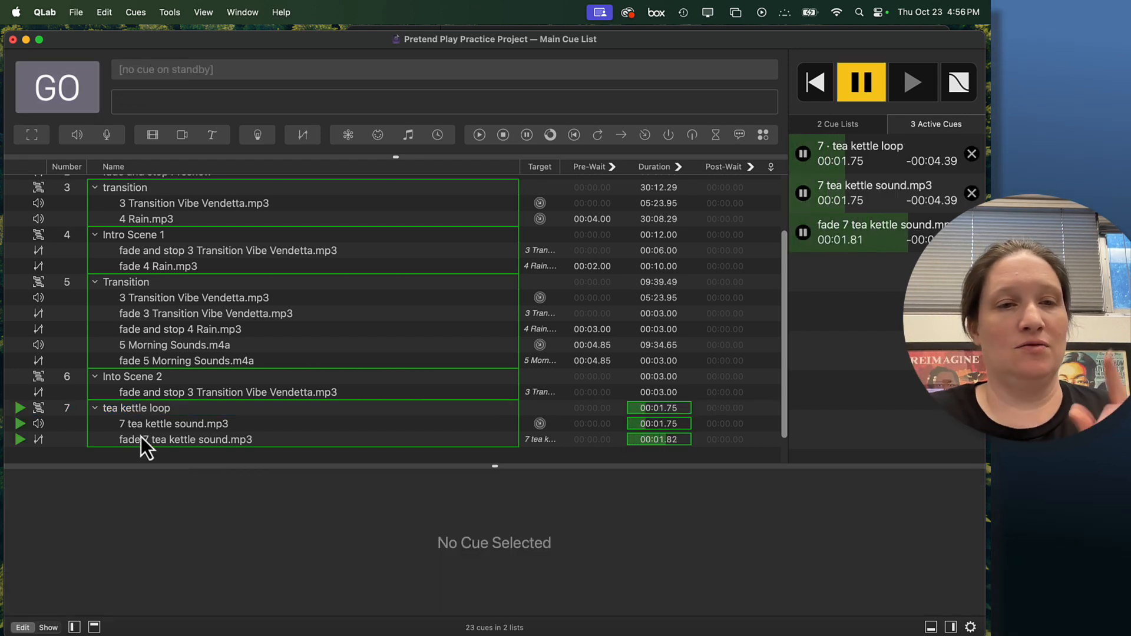
click(147, 426)
click(235, 478)
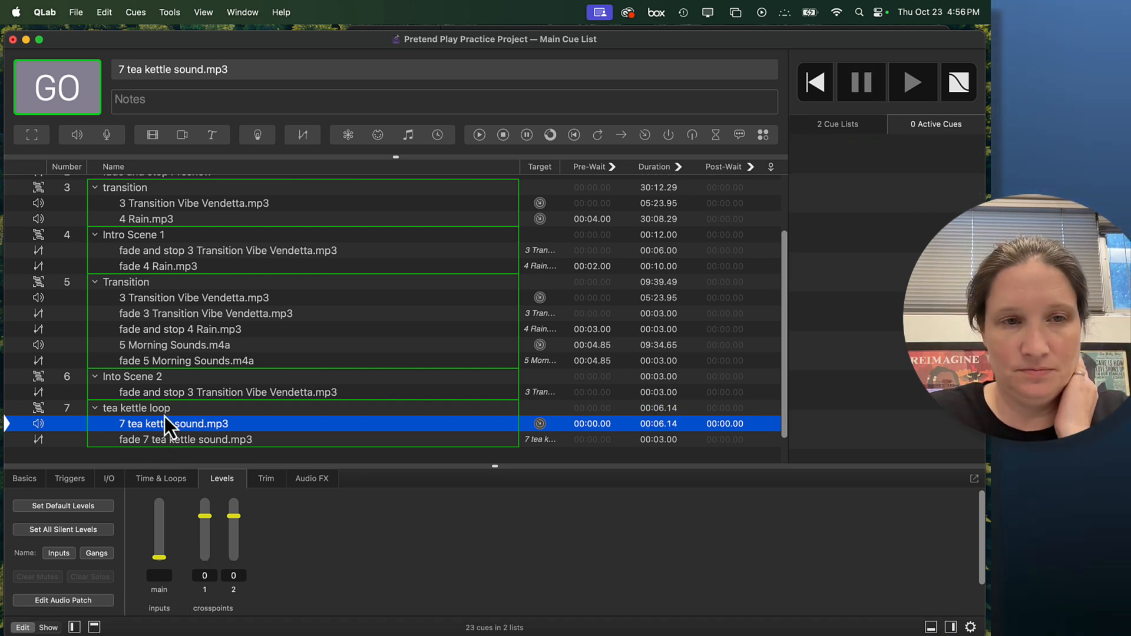
key(Up)
key(space)
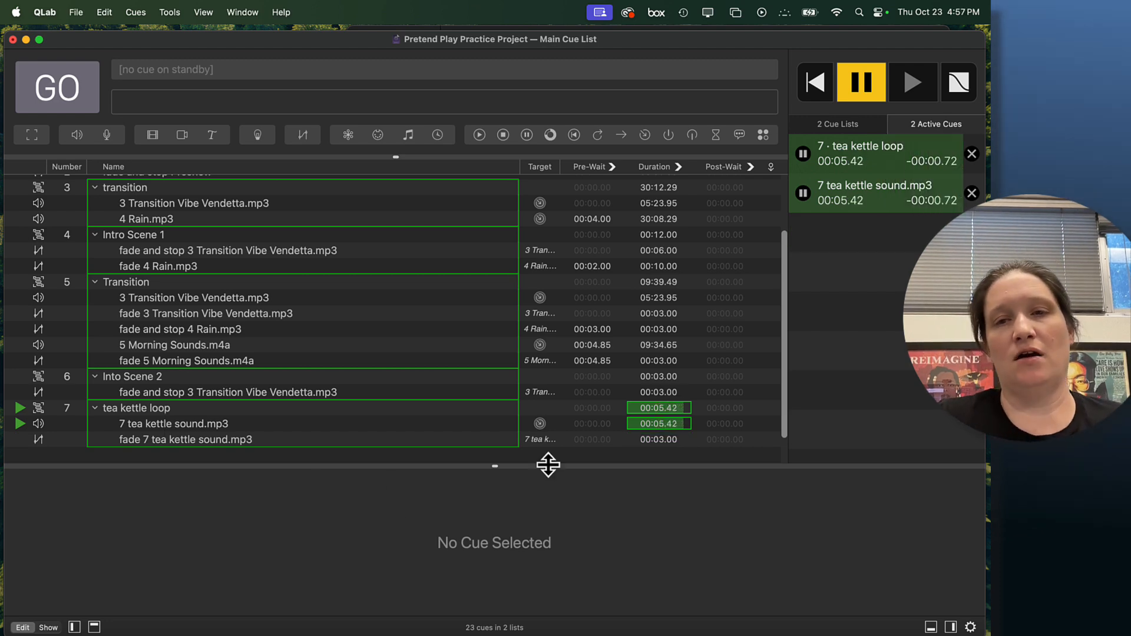
Step: Set the duration of the fade 7 tea kettle sound.mp3 cue to 6 seconds
click(659, 444)
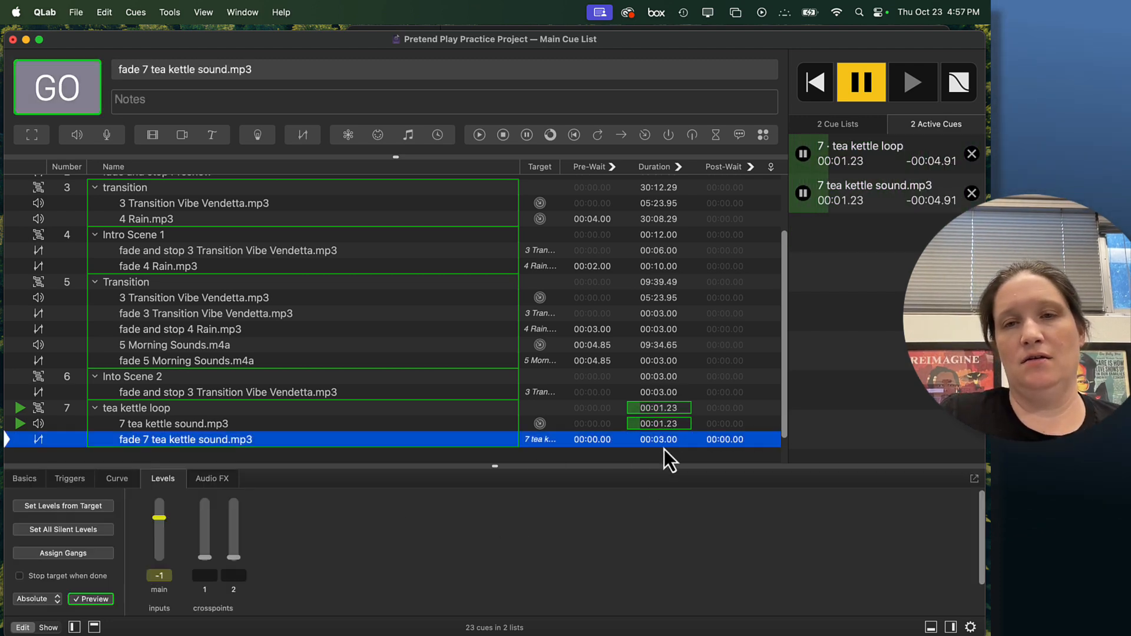
double_click(659, 439)
text(6)
key(Return)
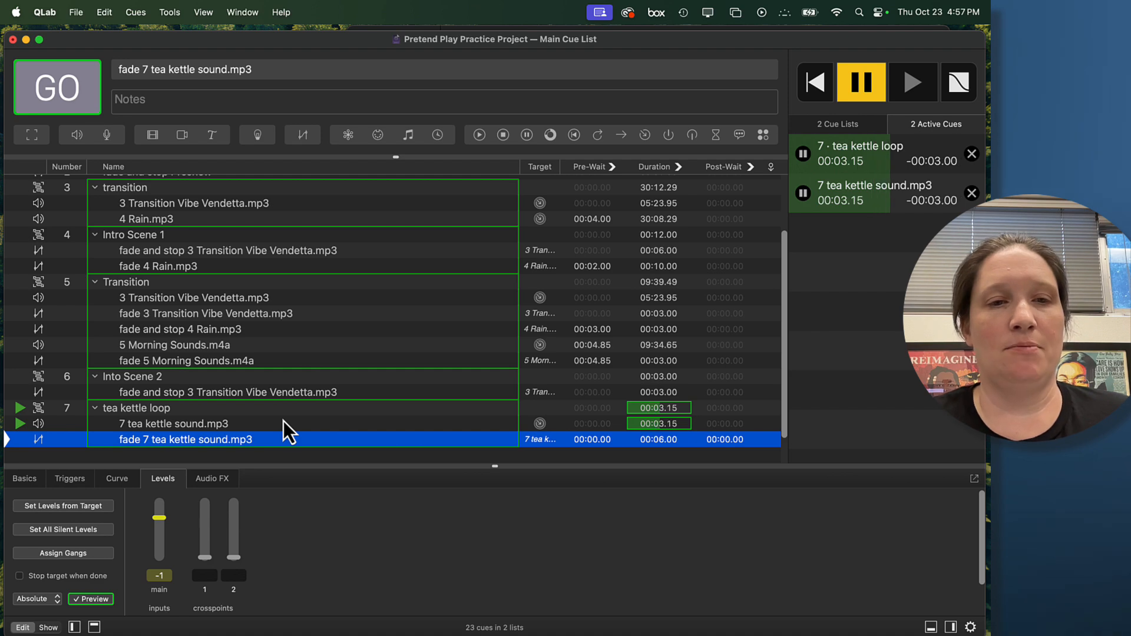
Step: Move the loop start time of 7 tea kettle sound.mp3 to 00:00.645 while it plays
click(218, 424)
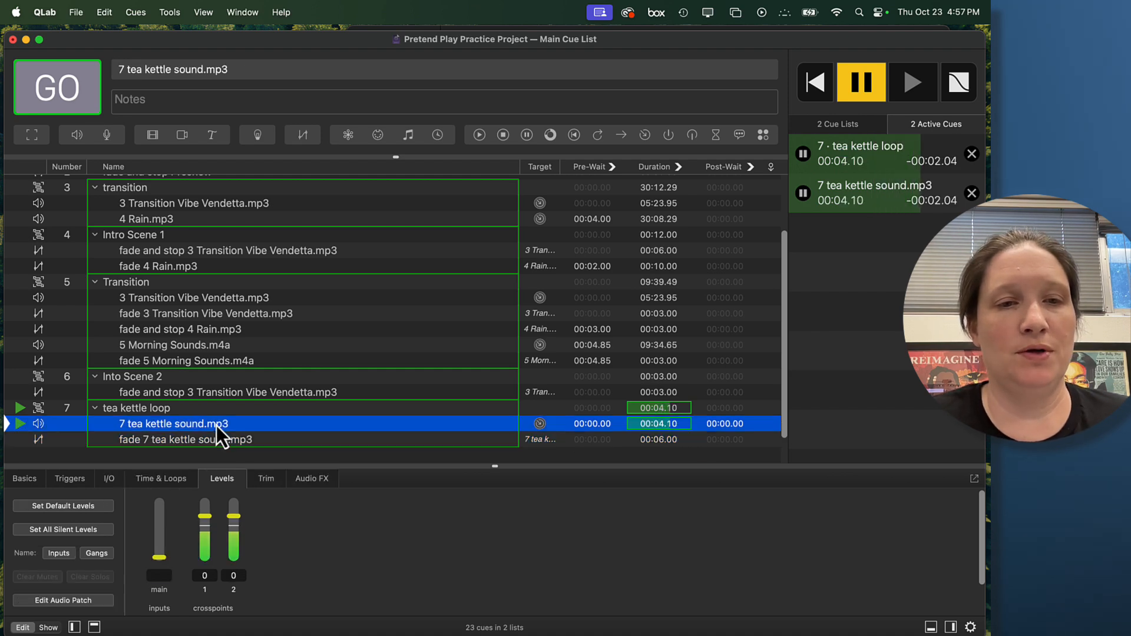
click(177, 480)
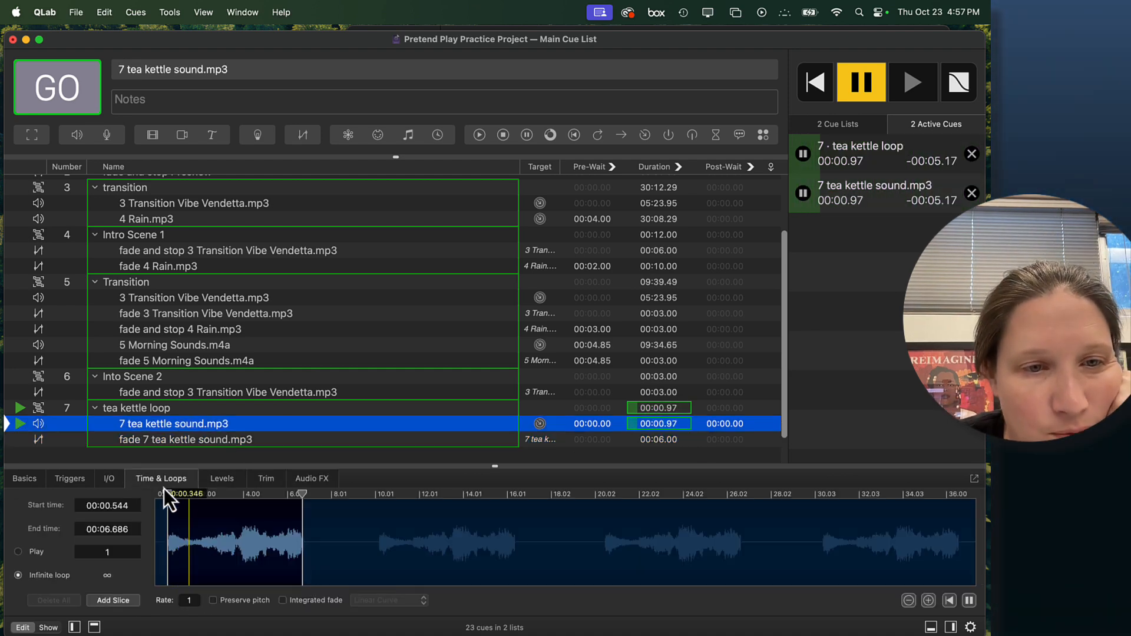
drag(167, 490, 169, 490)
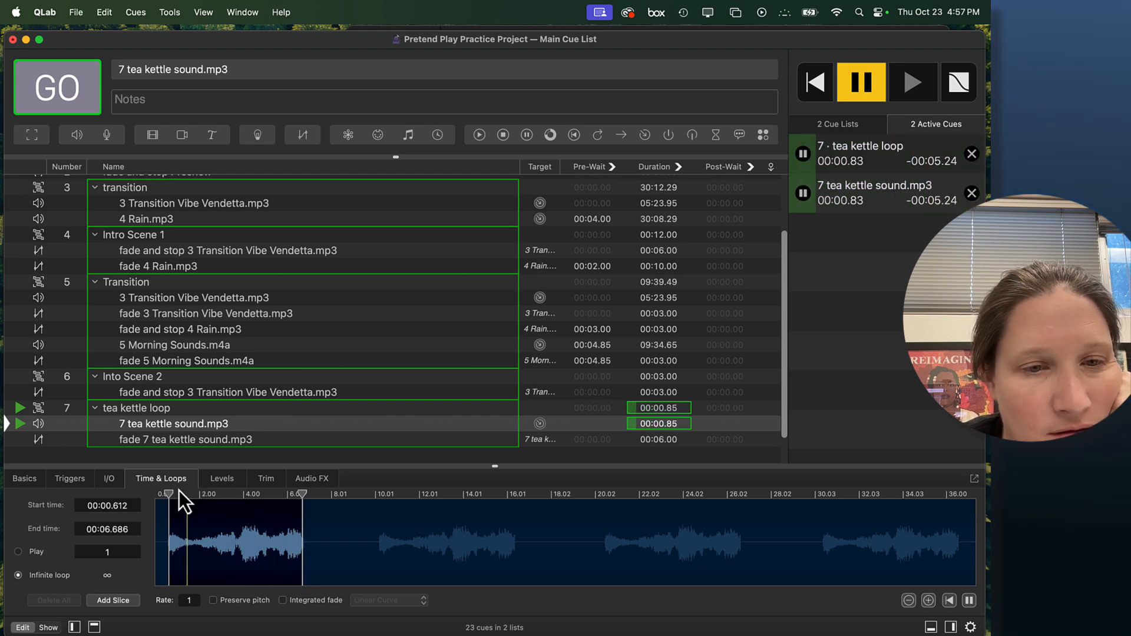
drag(170, 494, 170, 494)
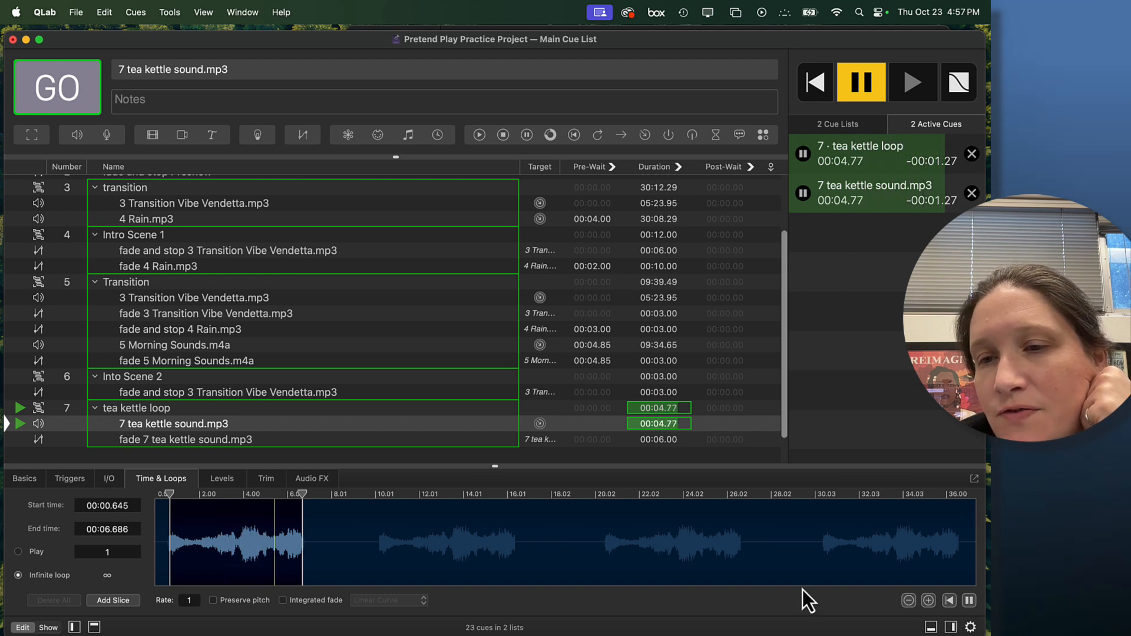
Step: Fine-tune the start time of 7 tea kettle sound.mp3 to 00:00.695 on its waveform
click(928, 600)
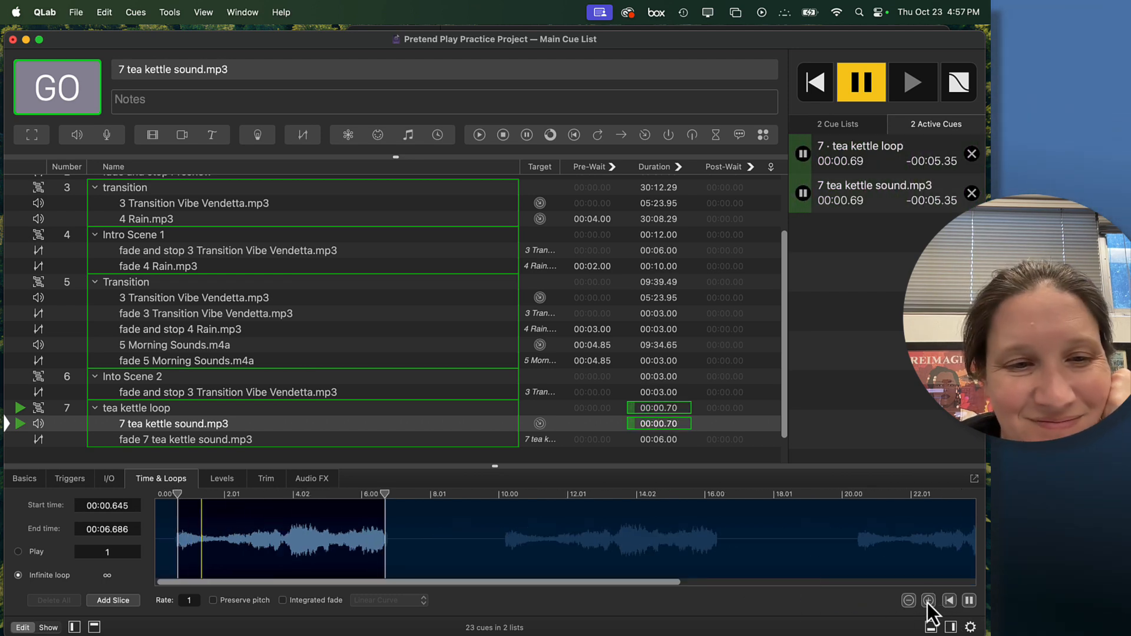
click(928, 600)
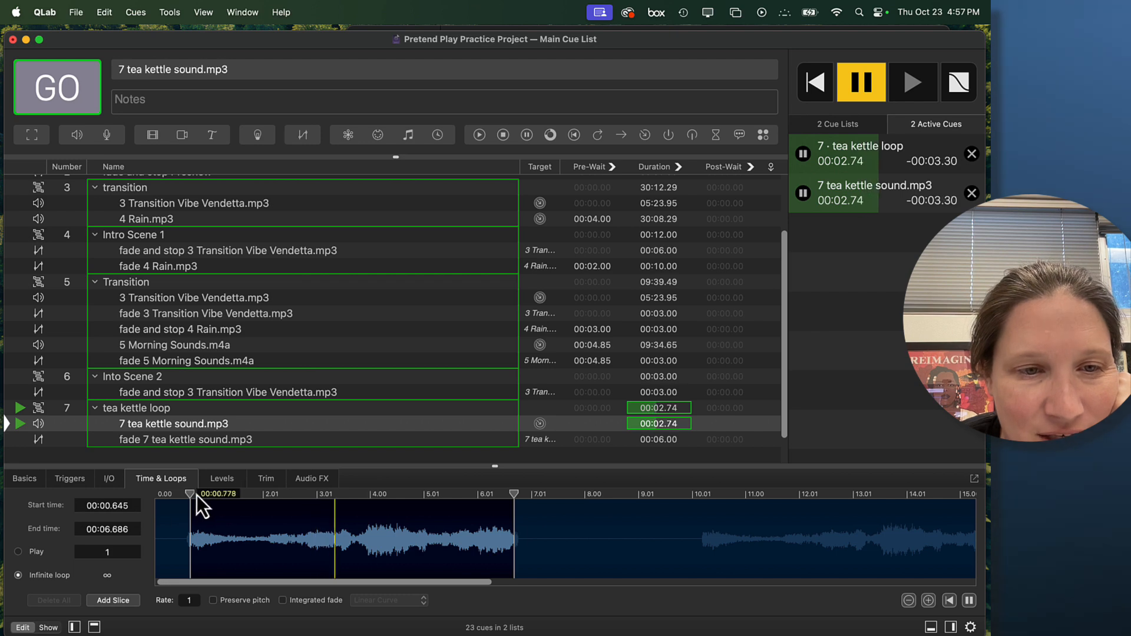
drag(189, 494, 193, 494)
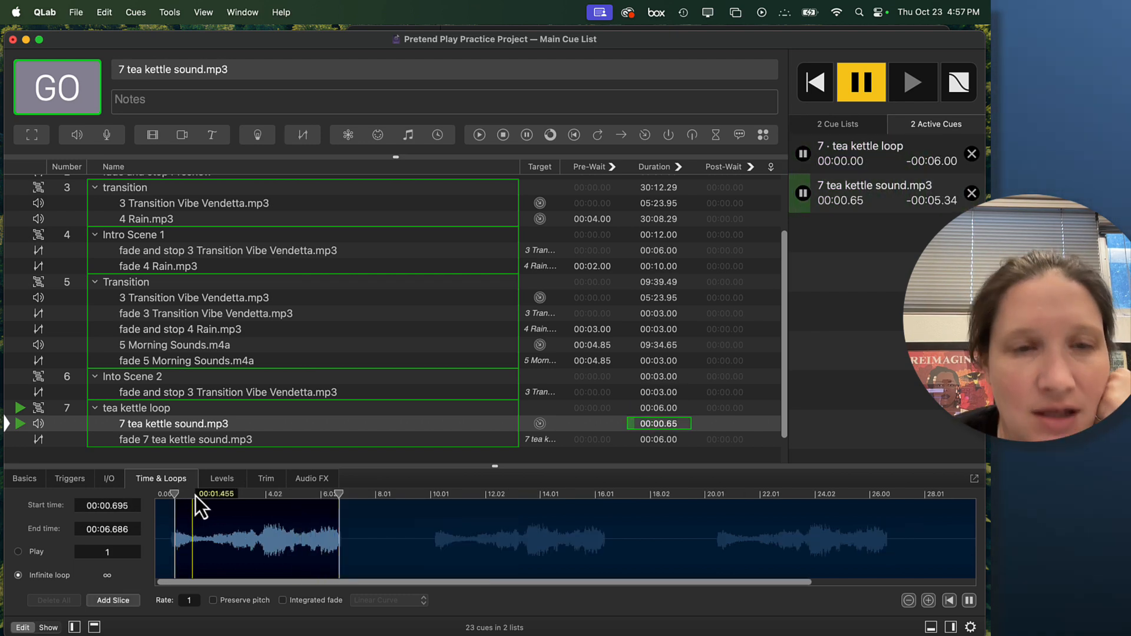
Step: Add a stop cue after group 7 at the end of the cue list, targeting the tea kettle loop group
click(234, 413)
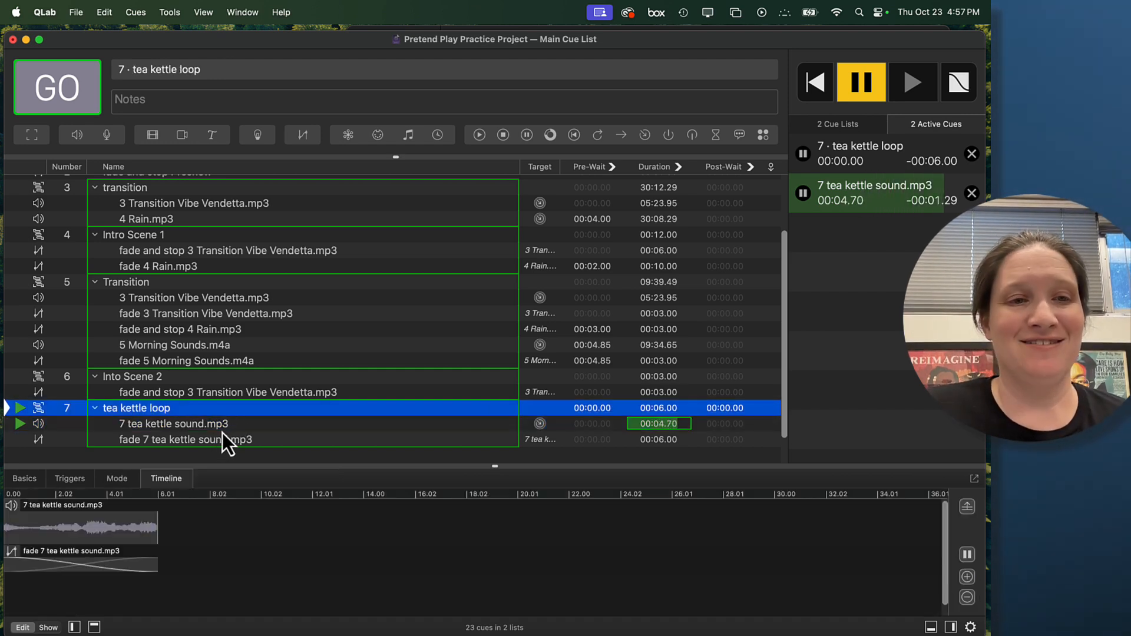
scroll(219, 433, down, 2)
click(216, 433)
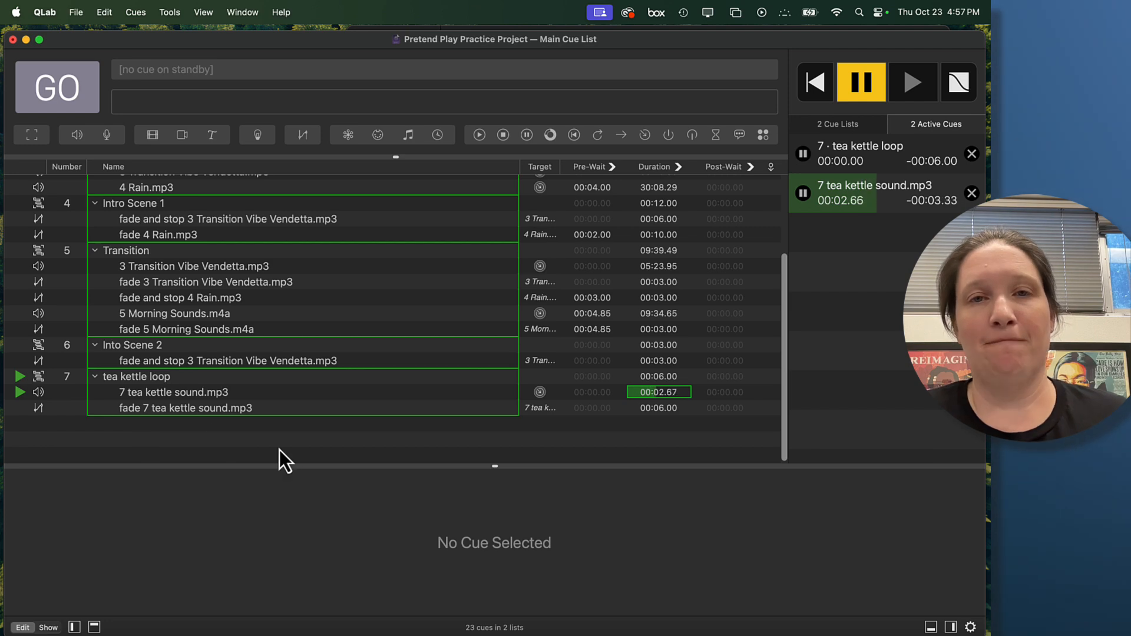
click(503, 135)
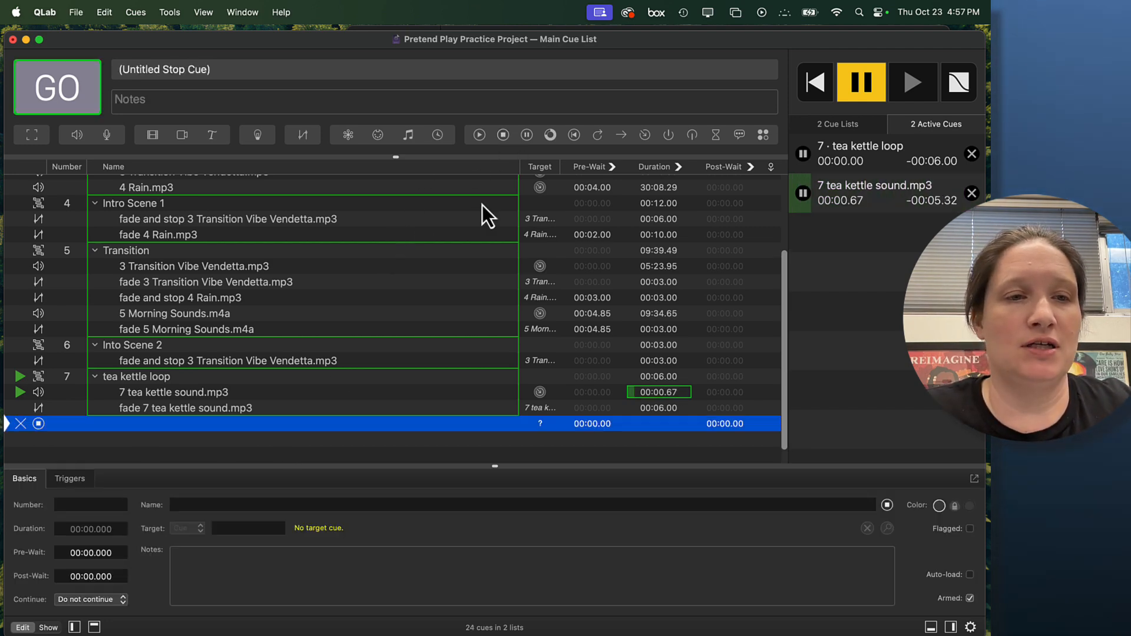
drag(152, 377, 189, 423)
drag(137, 375, 545, 433)
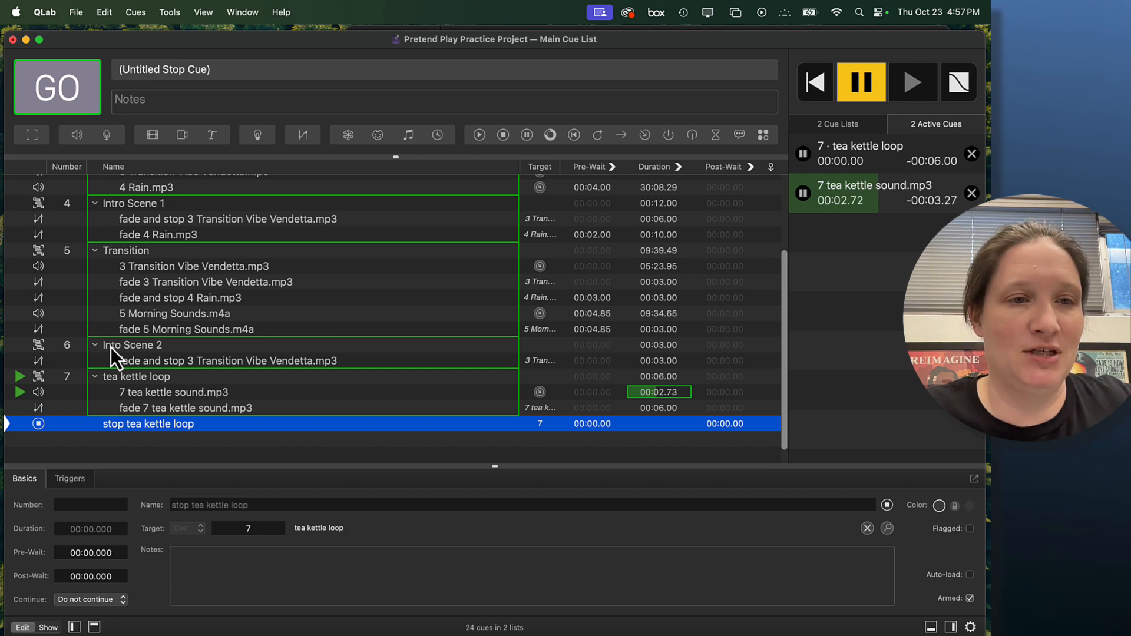
Step: Number the stop tea kettle loop cue 8 and run it to end the playing kettle sound
double_click(68, 424)
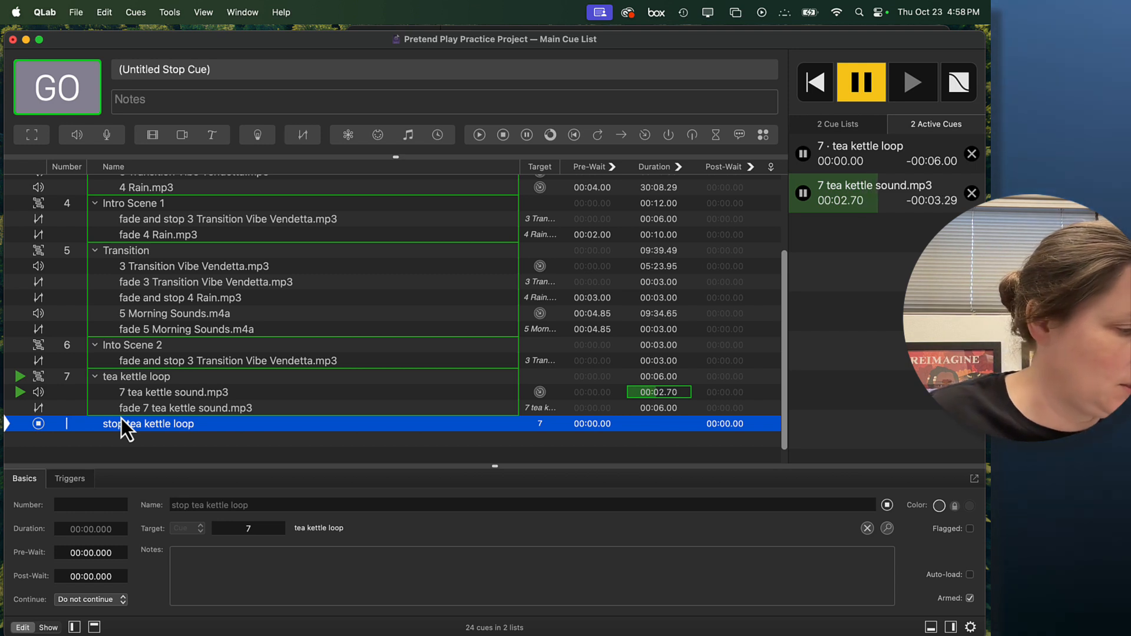
text(8)
key(Return)
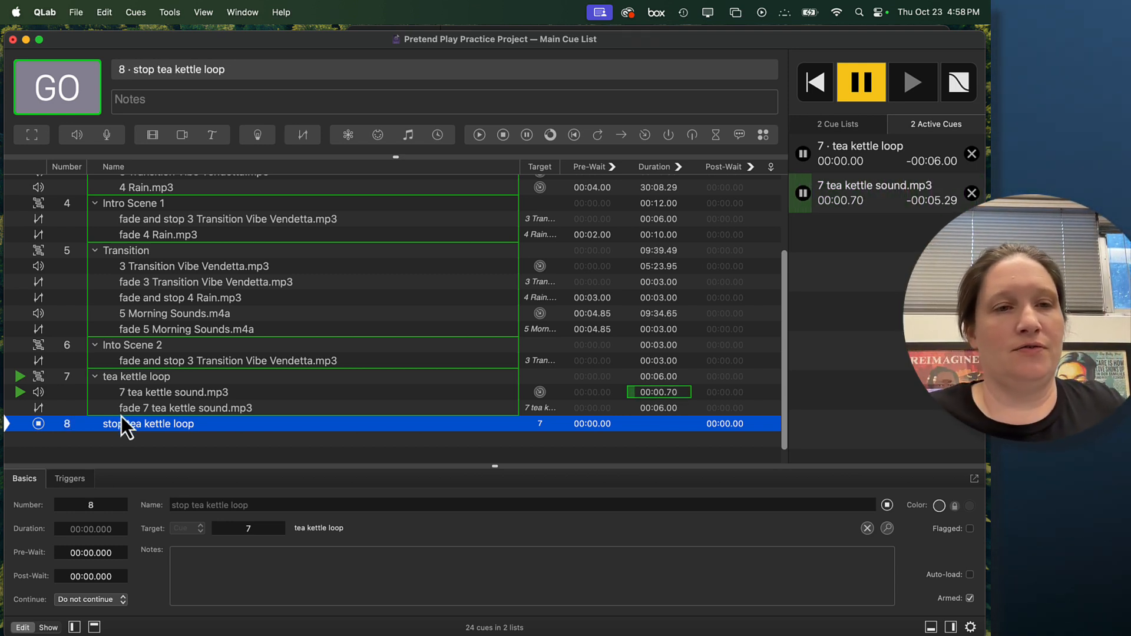
key(space)
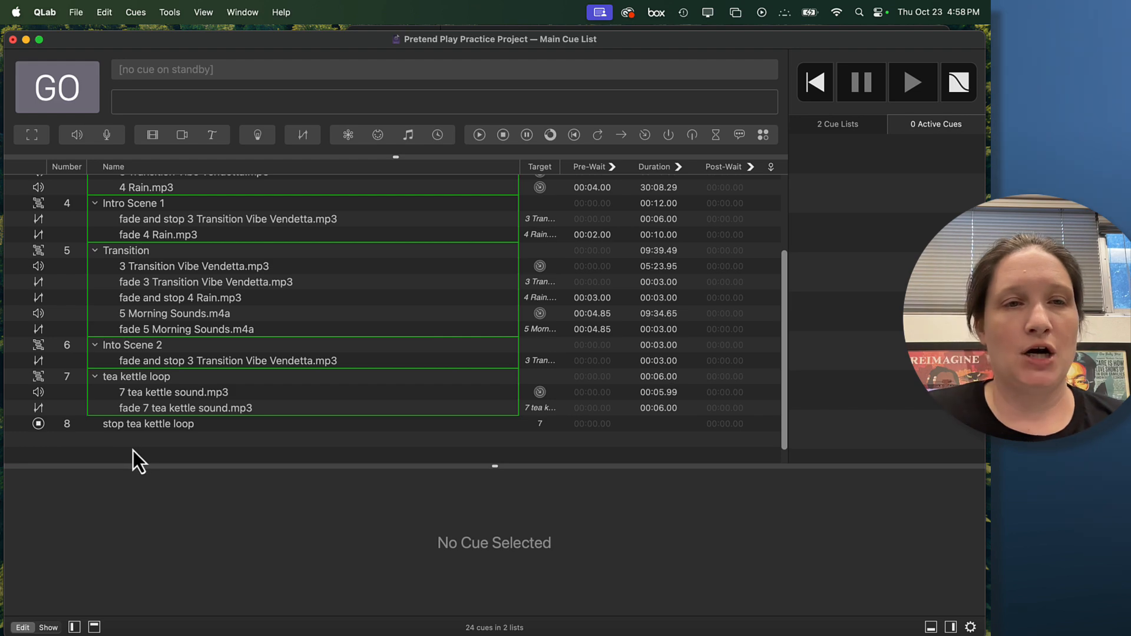
Step: Add a group cue at the end of the list, numbered 9 and named Intermission
click(47, 133)
double_click(66, 444)
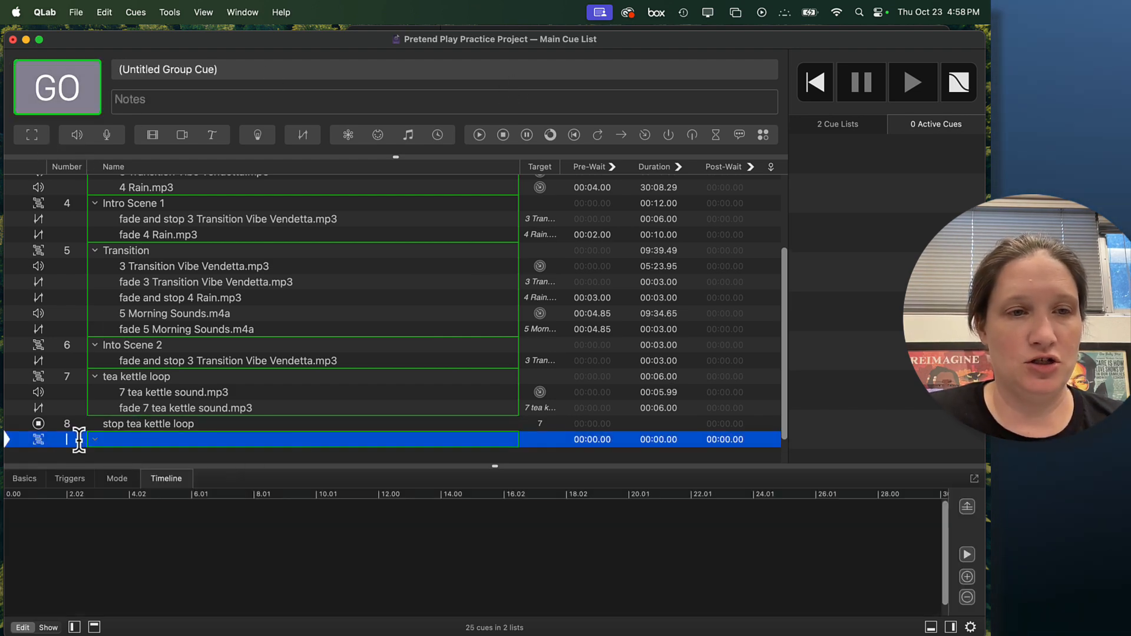
key(Return)
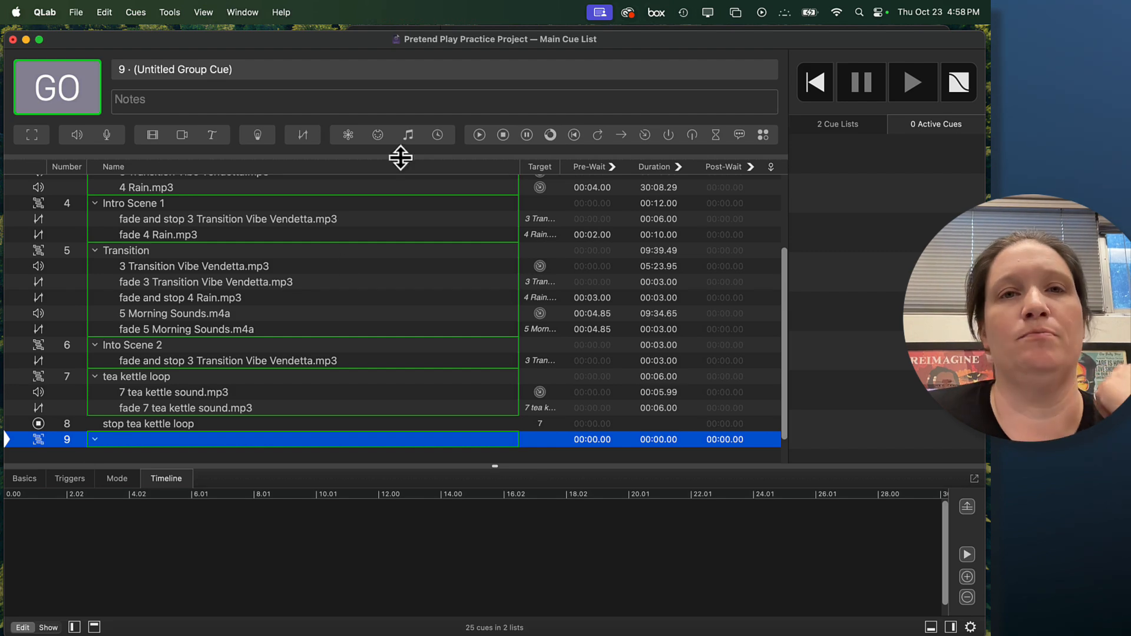
double_click(151, 440)
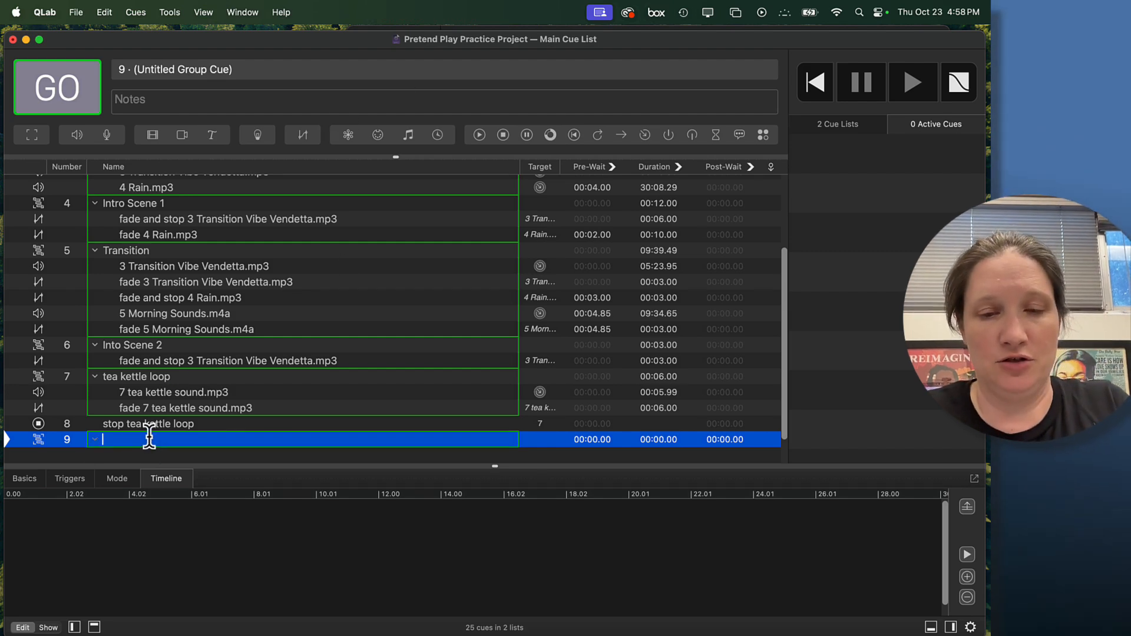
text(Intermission)
key(Return)
Step: Bring 9 Fascinoma.mp3 and 9 Snaggletooth - Vance Joy.mp3 from the Finder audio files folder into the Intermission group, then return to QLab
drag(86, 45, 82, 77)
click(595, 47)
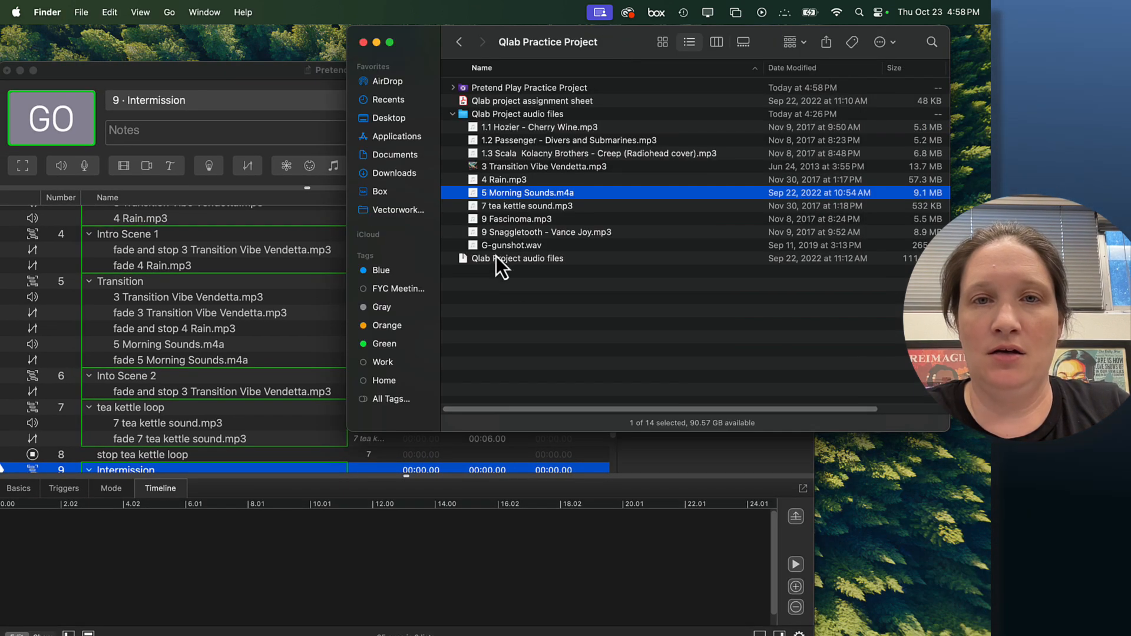
click(499, 219)
shift+click(500, 232)
drag(501, 221, 191, 420)
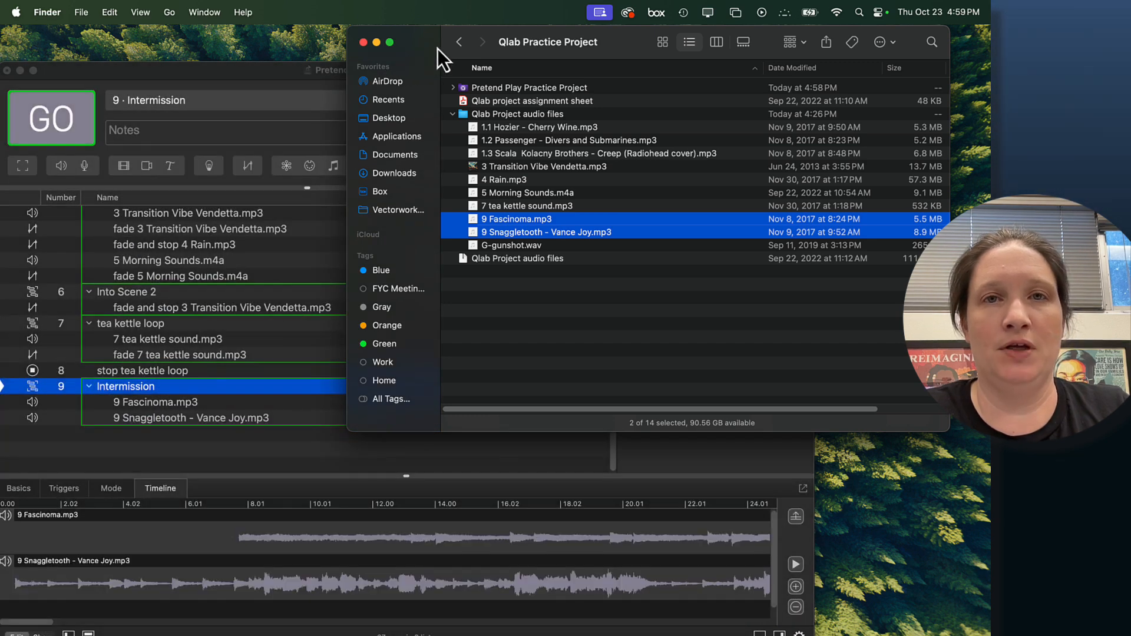
drag(443, 48, 601, 70)
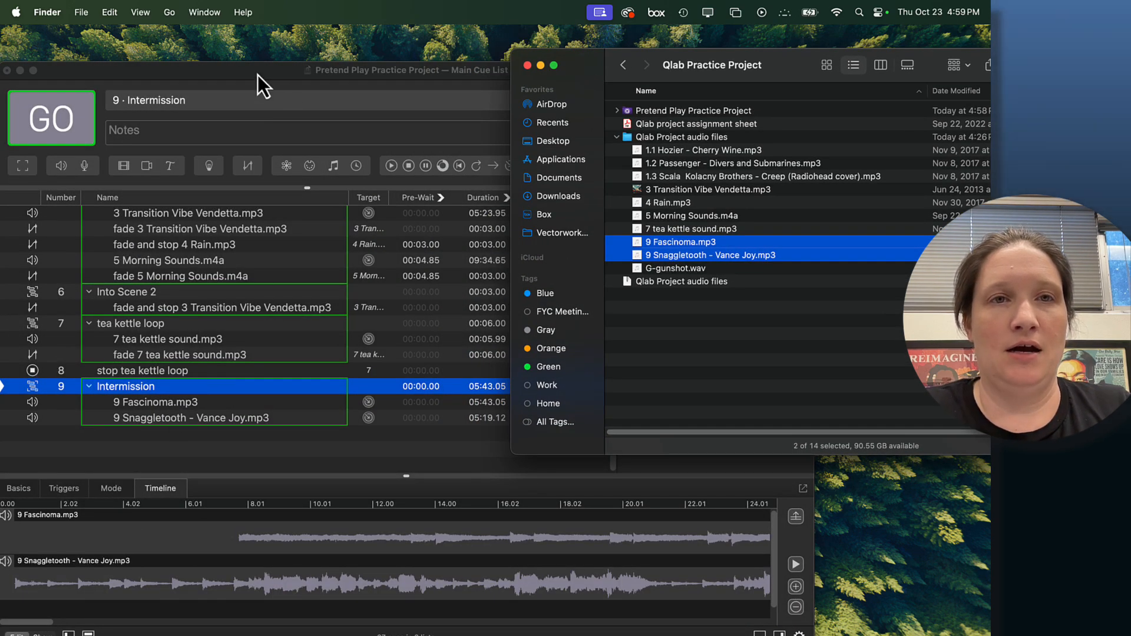
drag(256, 76, 327, 41)
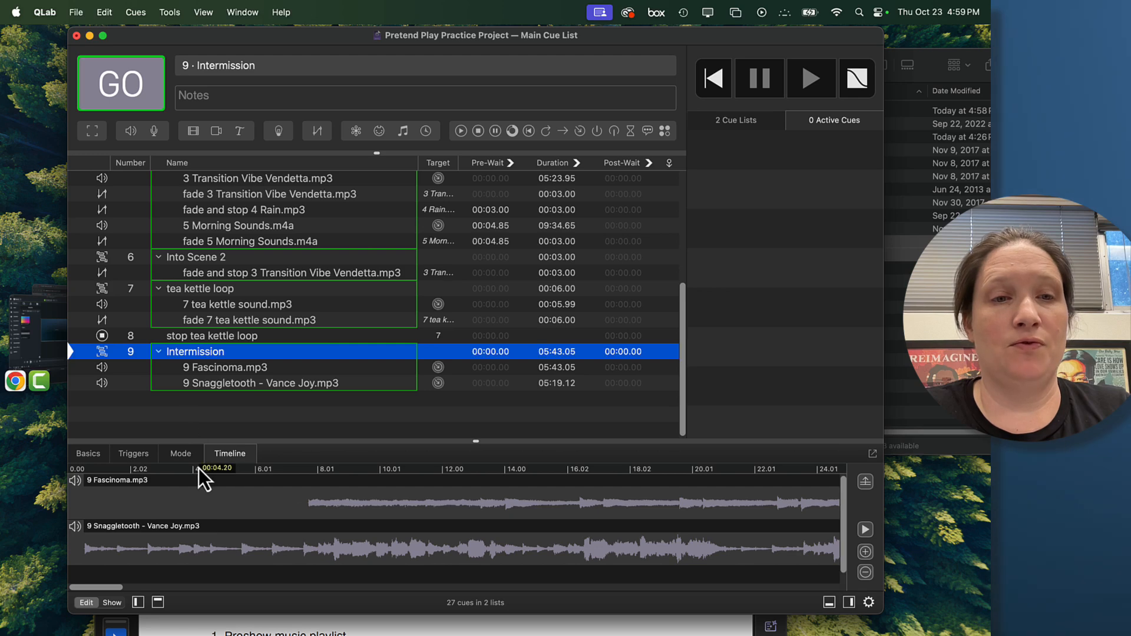
Step: Set the Intermission group's mode to Playlist and make it loop until stopped
click(181, 454)
click(108, 526)
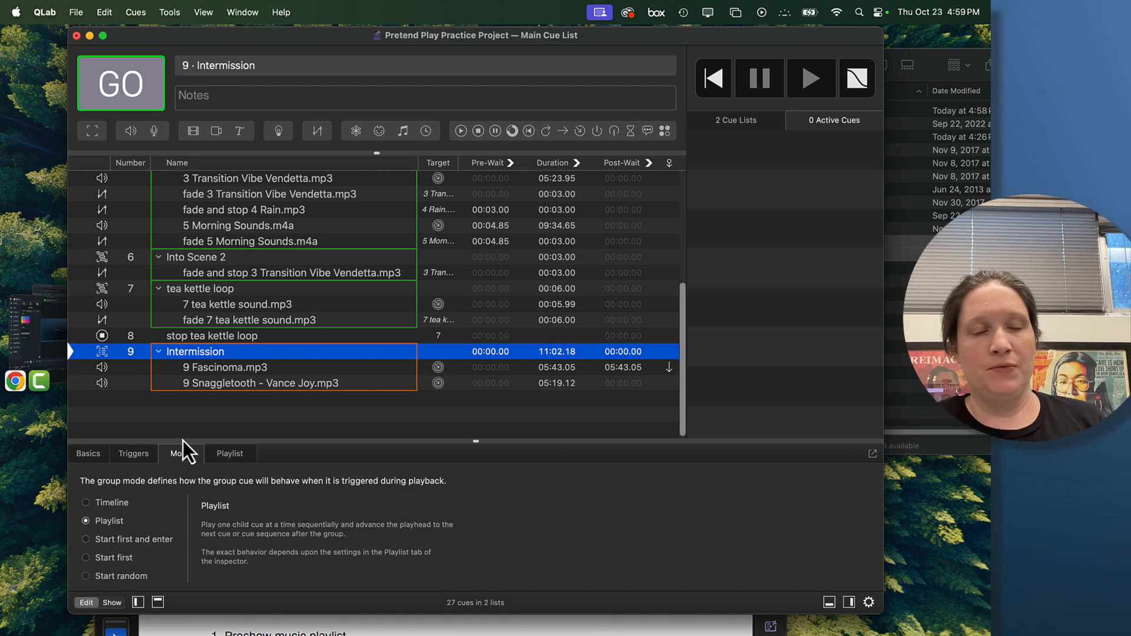
click(219, 411)
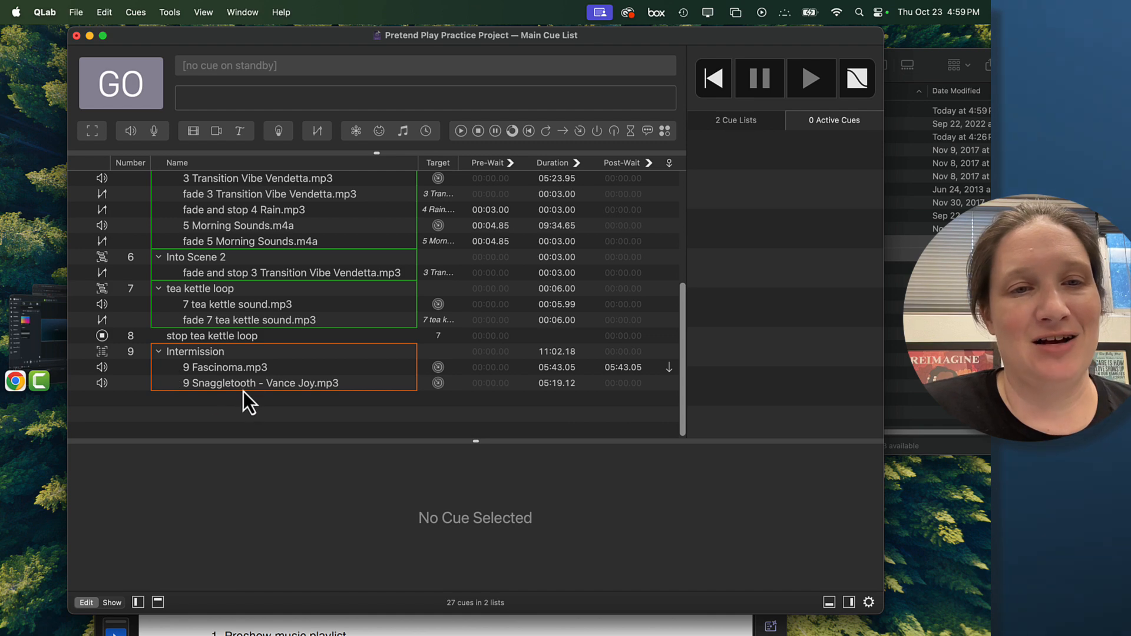
click(227, 352)
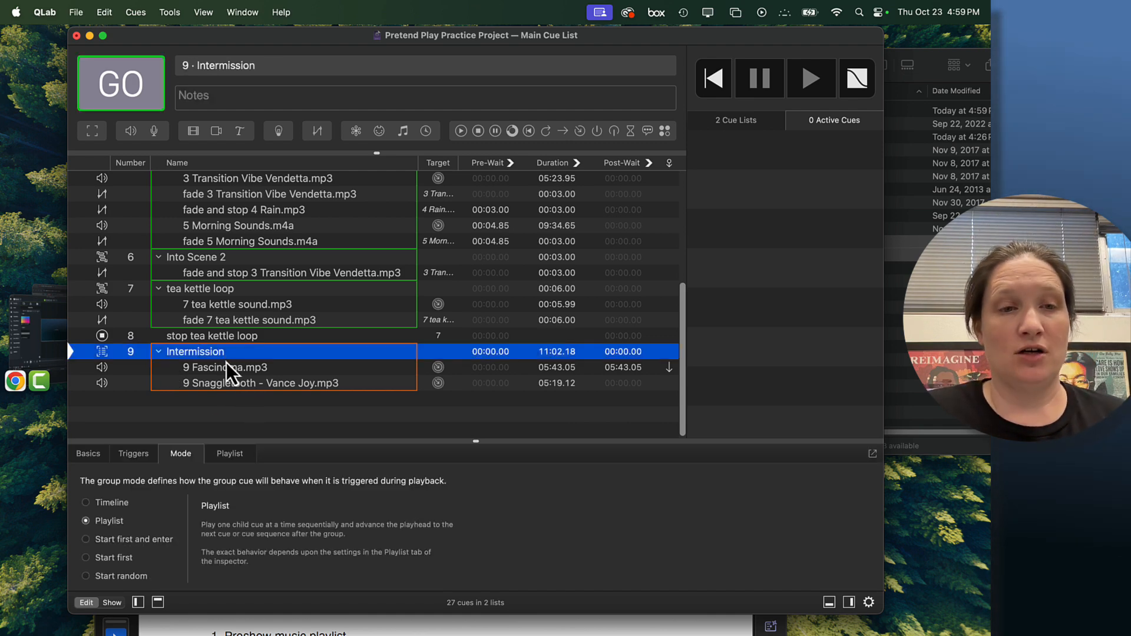
click(230, 454)
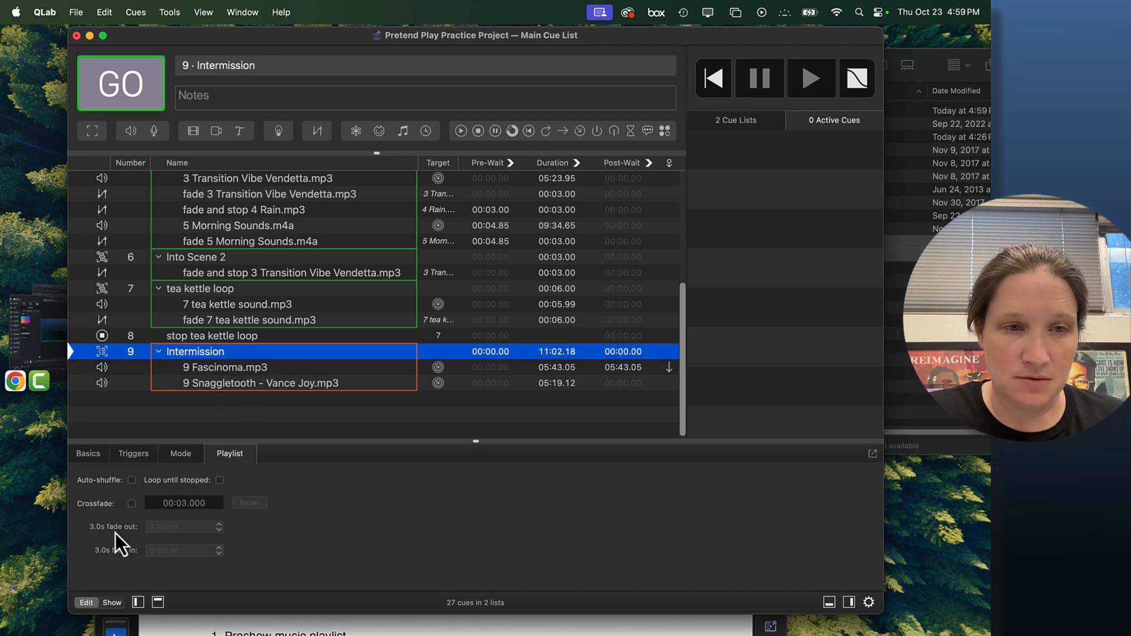
click(219, 481)
click(171, 420)
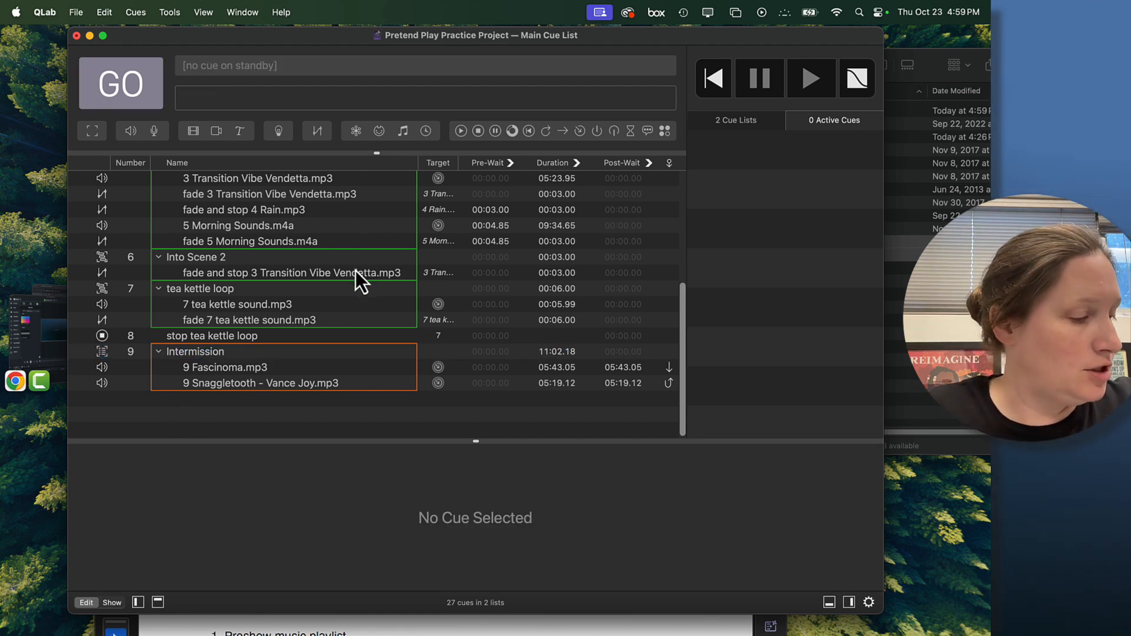
Step: Add a fade cue for the Intermission group with its main level at -INF, stopping the target when done
click(201, 352)
click(318, 130)
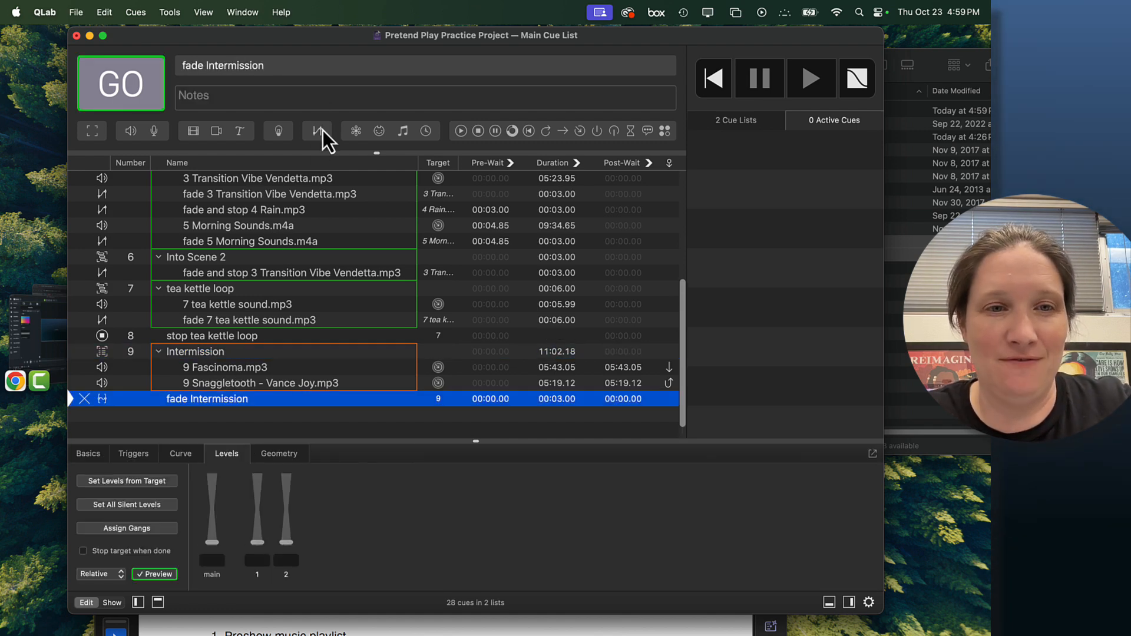
click(209, 544)
click(83, 551)
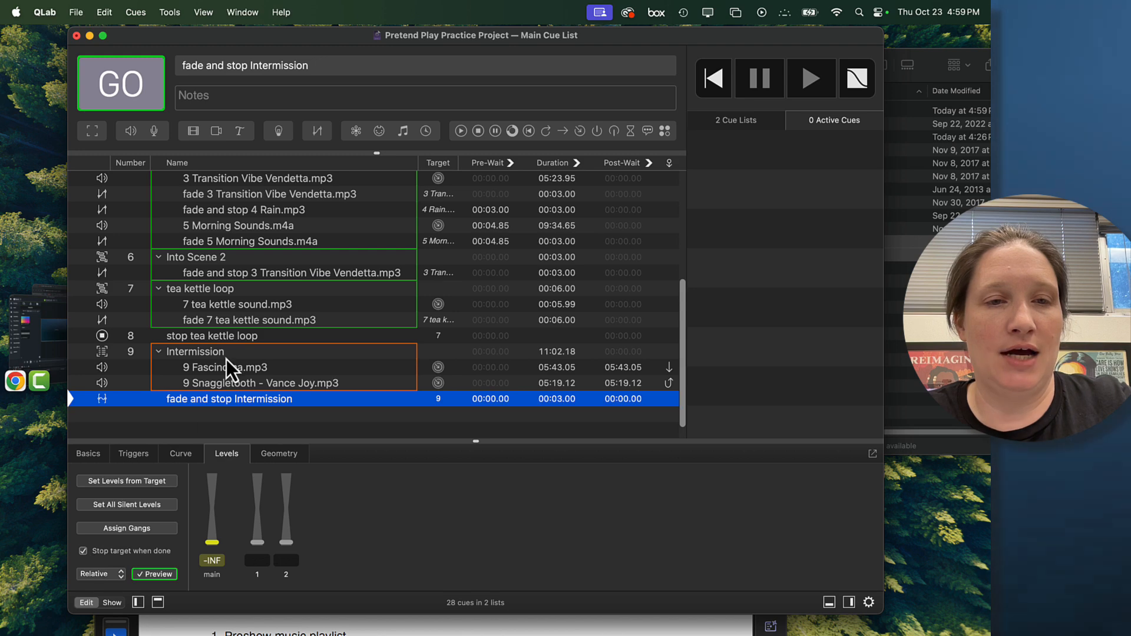
Step: Number the fade and stop Intermission cue 10 and look over the whole cue list
double_click(129, 403)
text(10)
key(Return)
scroll(270, 319, up, 10)
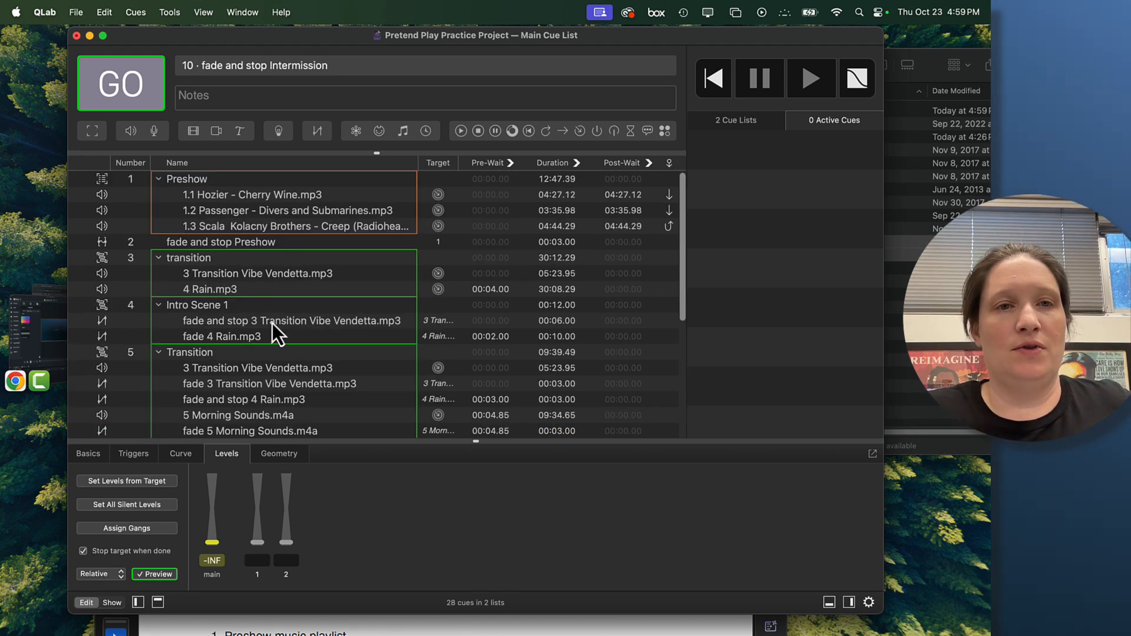
scroll(271, 334, down, 11)
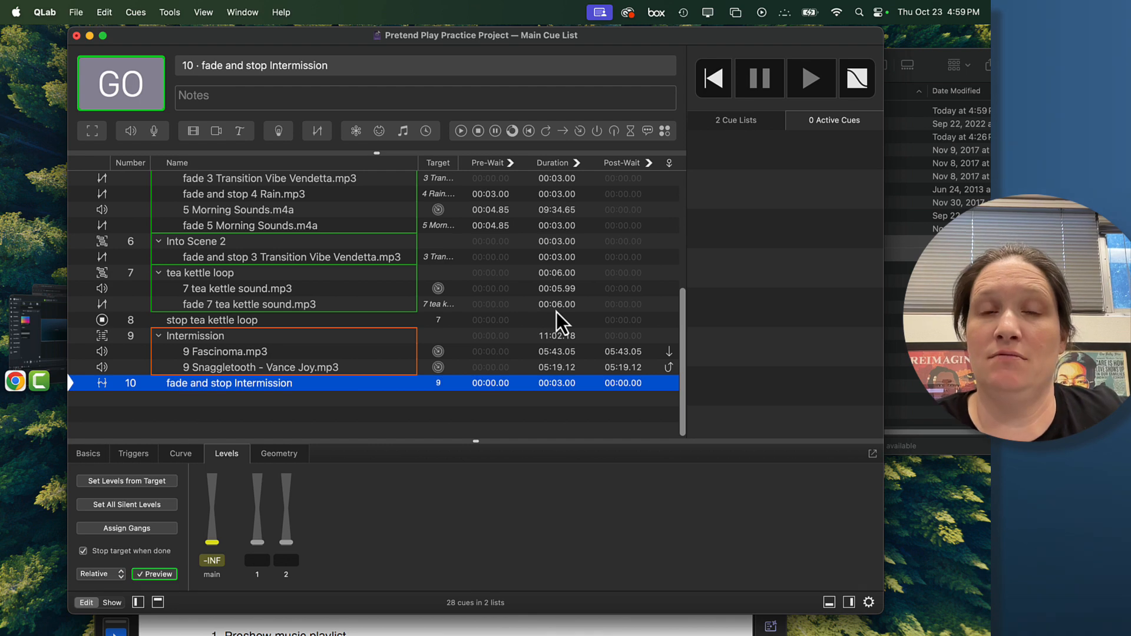